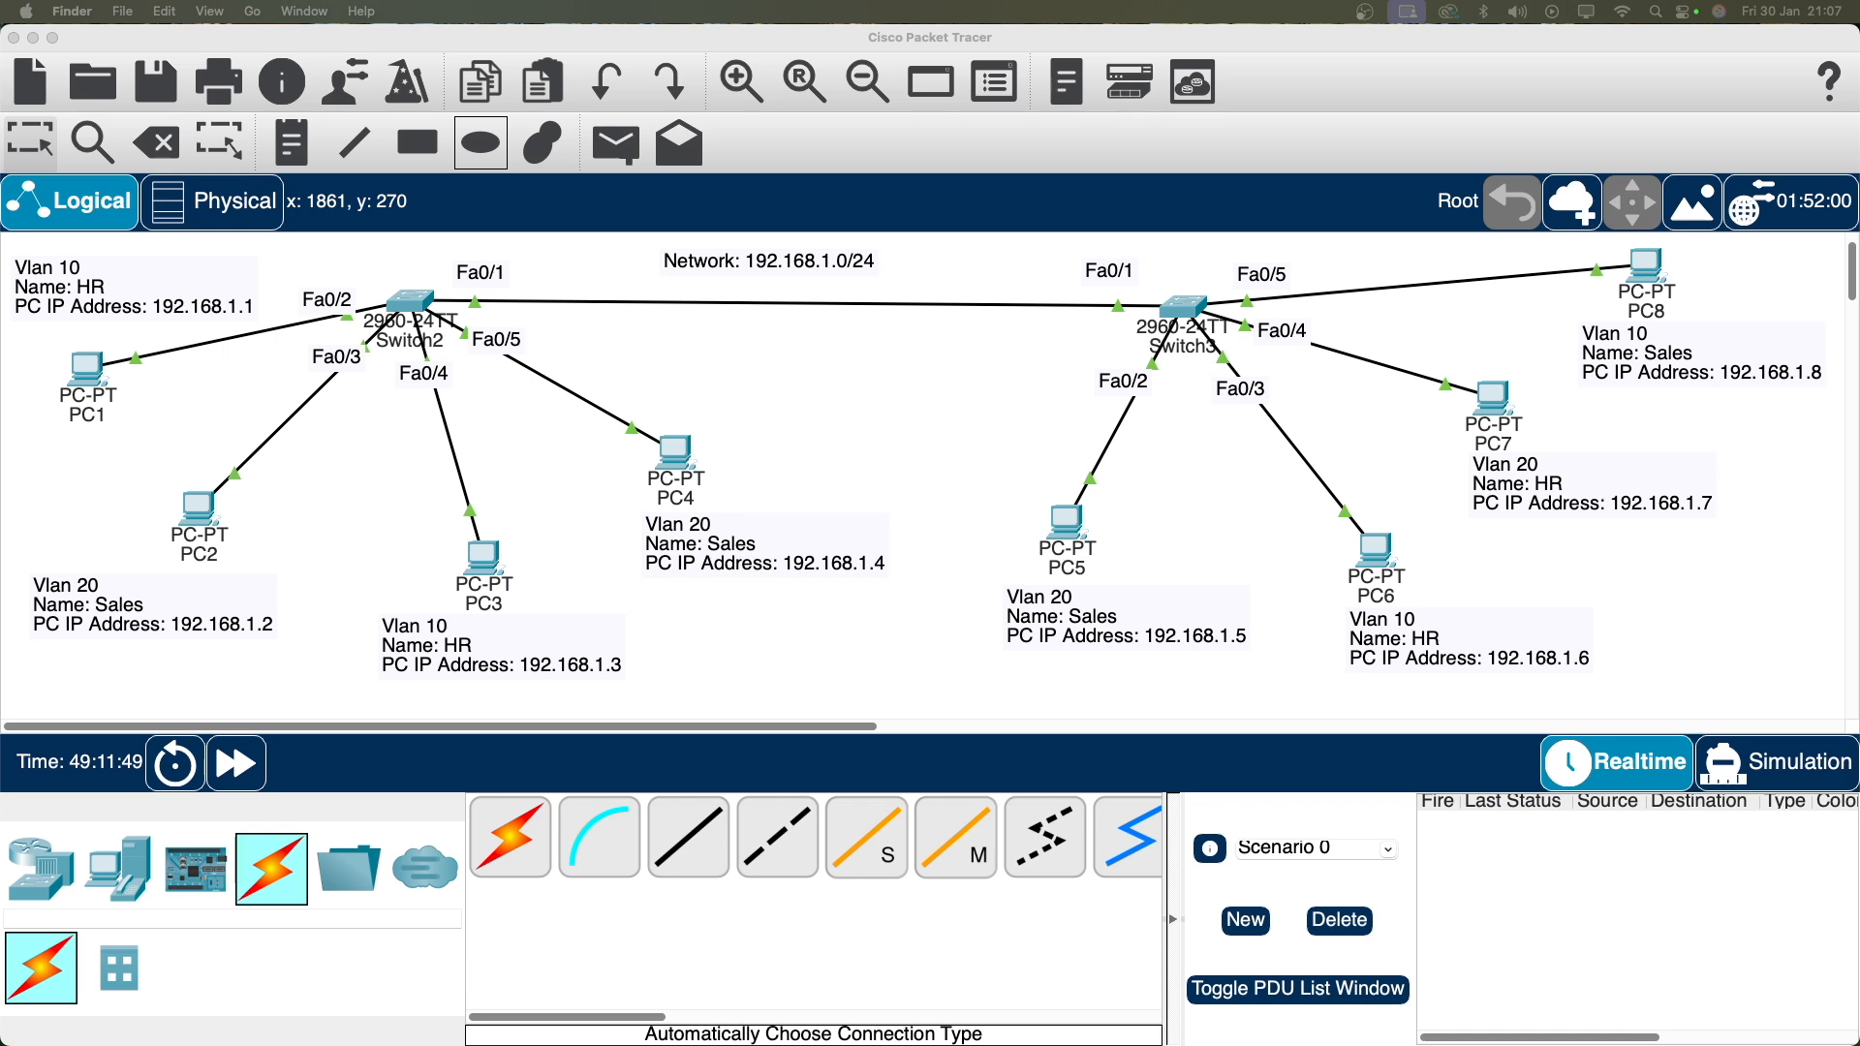
Ping 192.168.1.7 from PC2's Command Prompt.
click(826, 426)
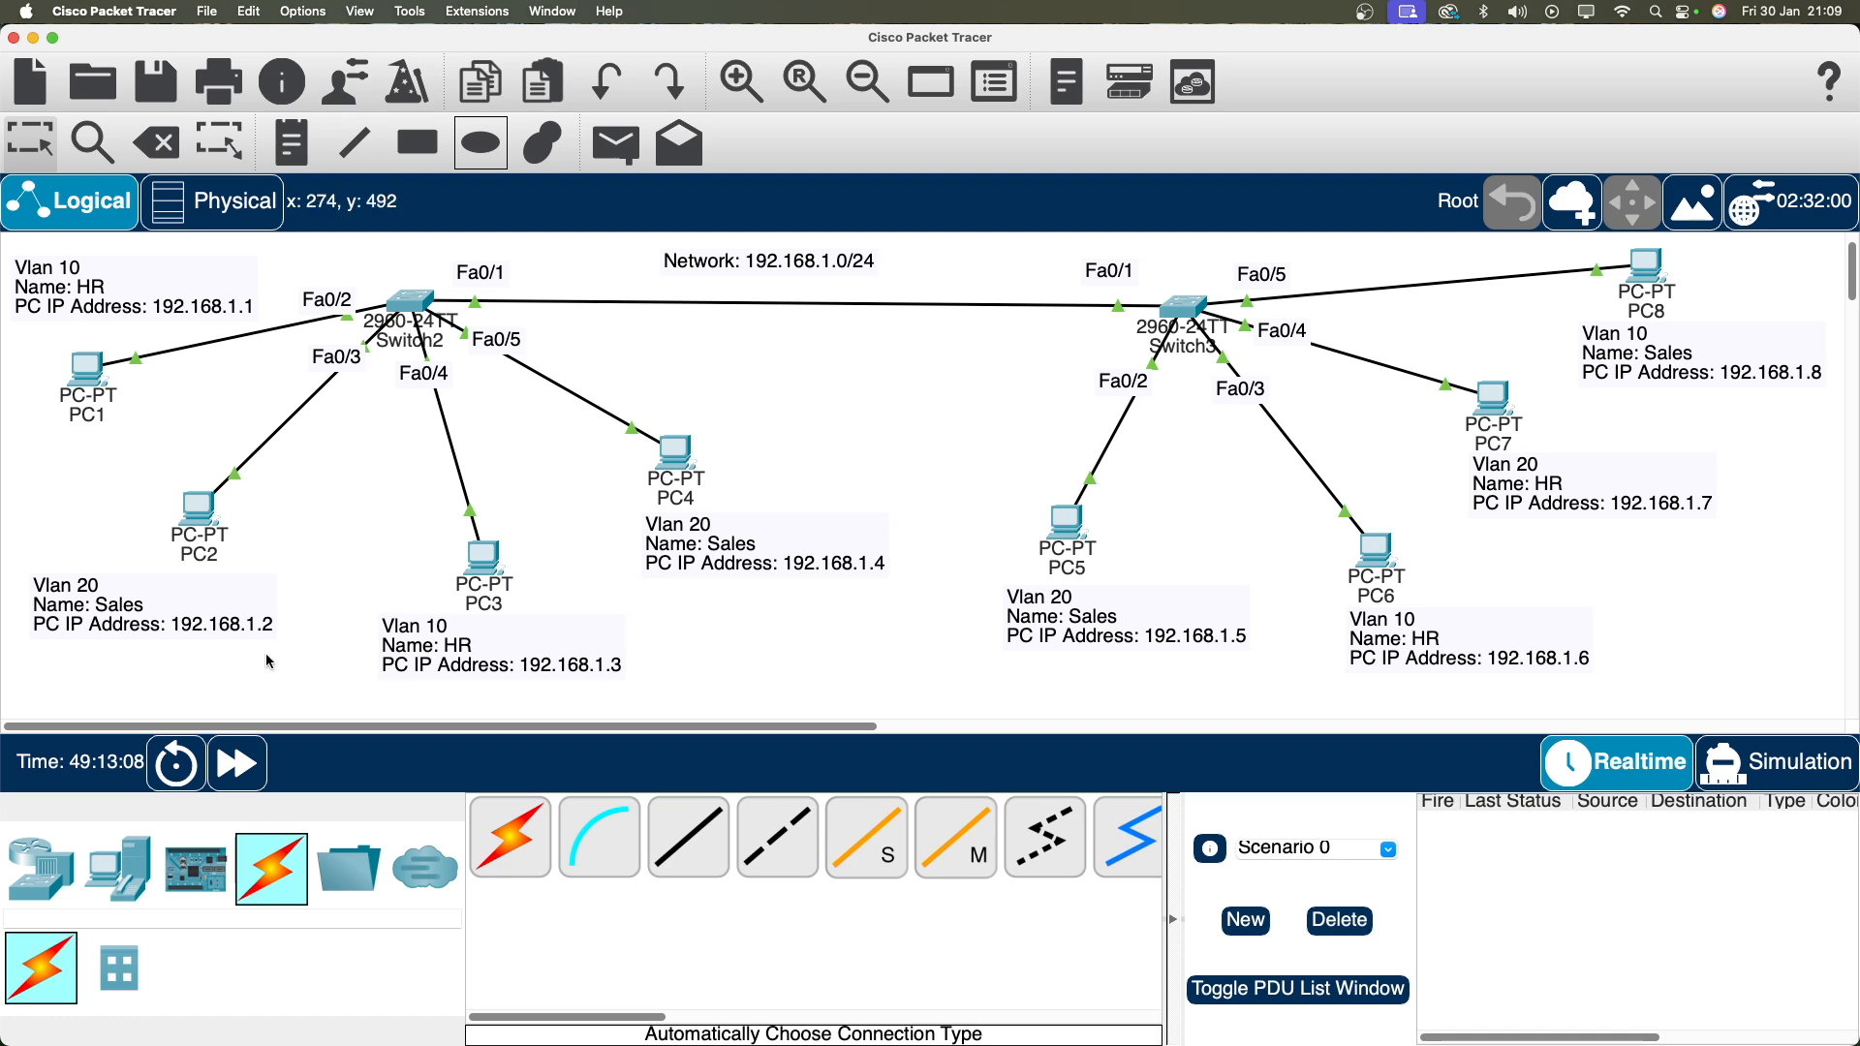
click(198, 508)
click(1112, 308)
key(Return)
text(ping 192.168.1.)
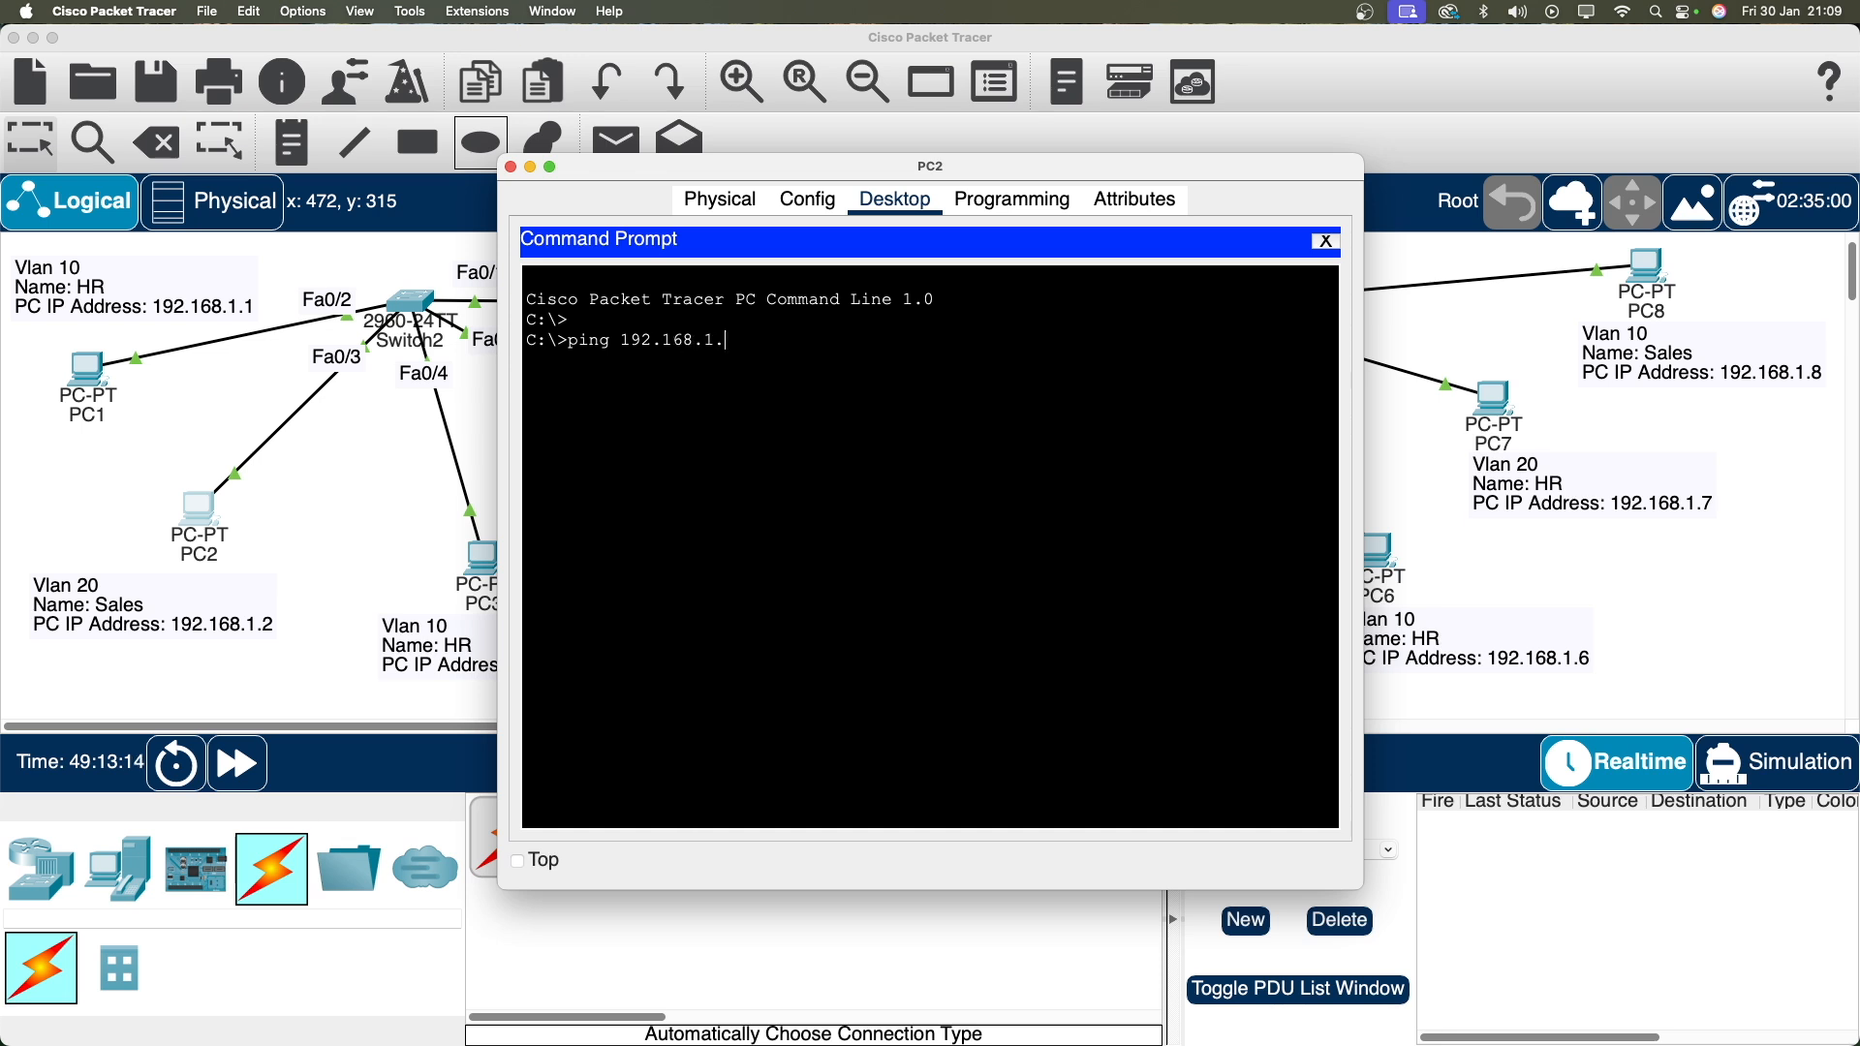
text(7)
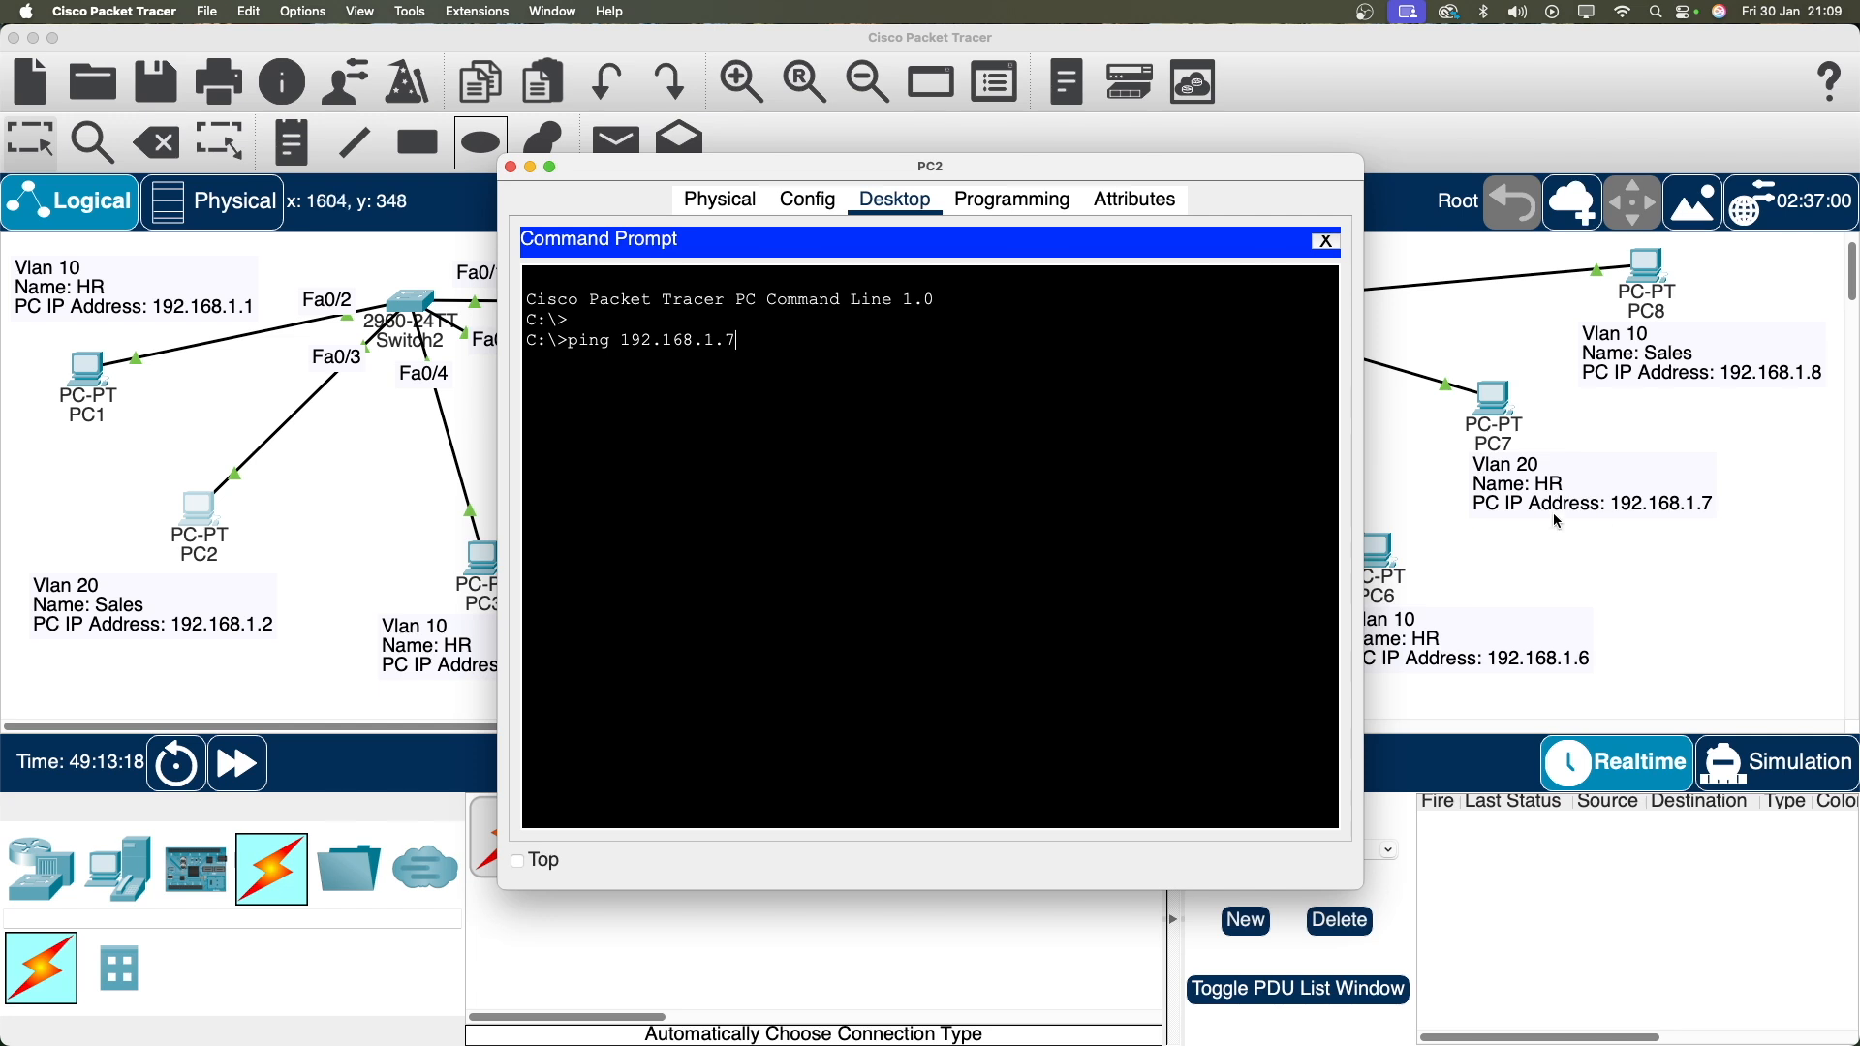
key(Return)
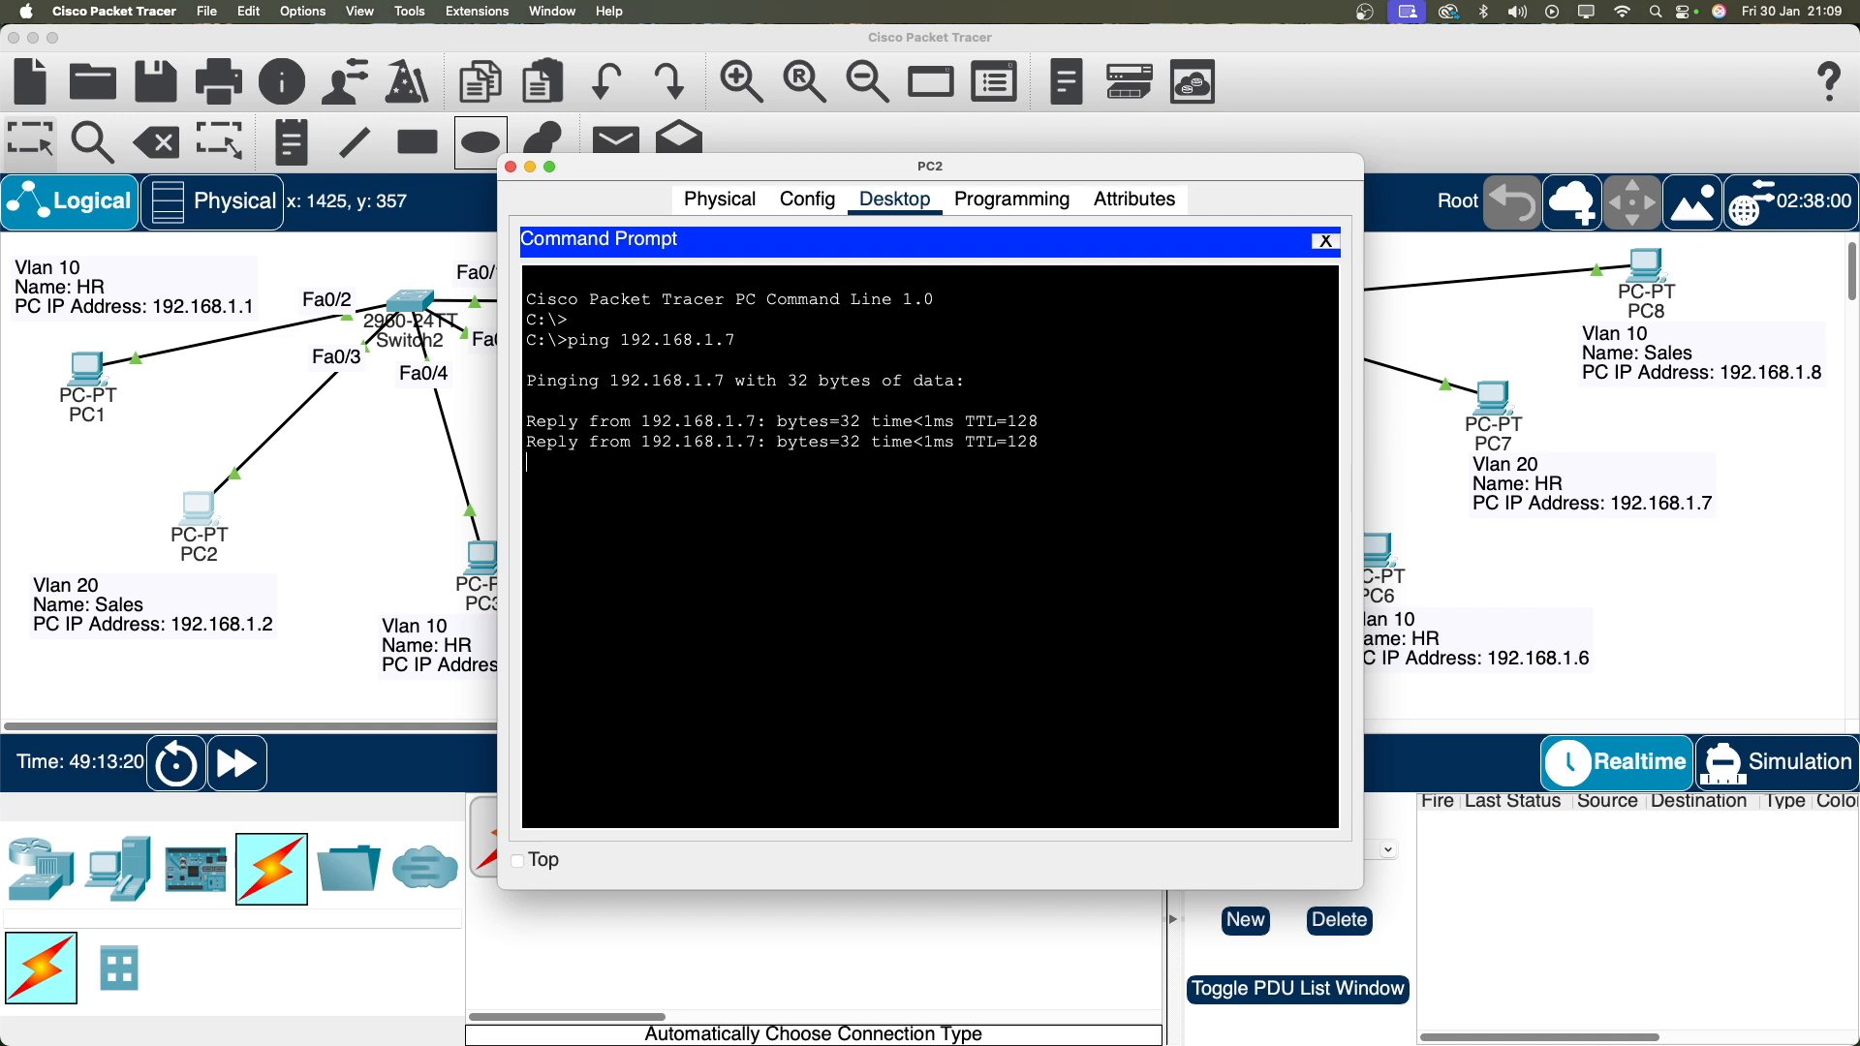
drag(690, 172, 855, 147)
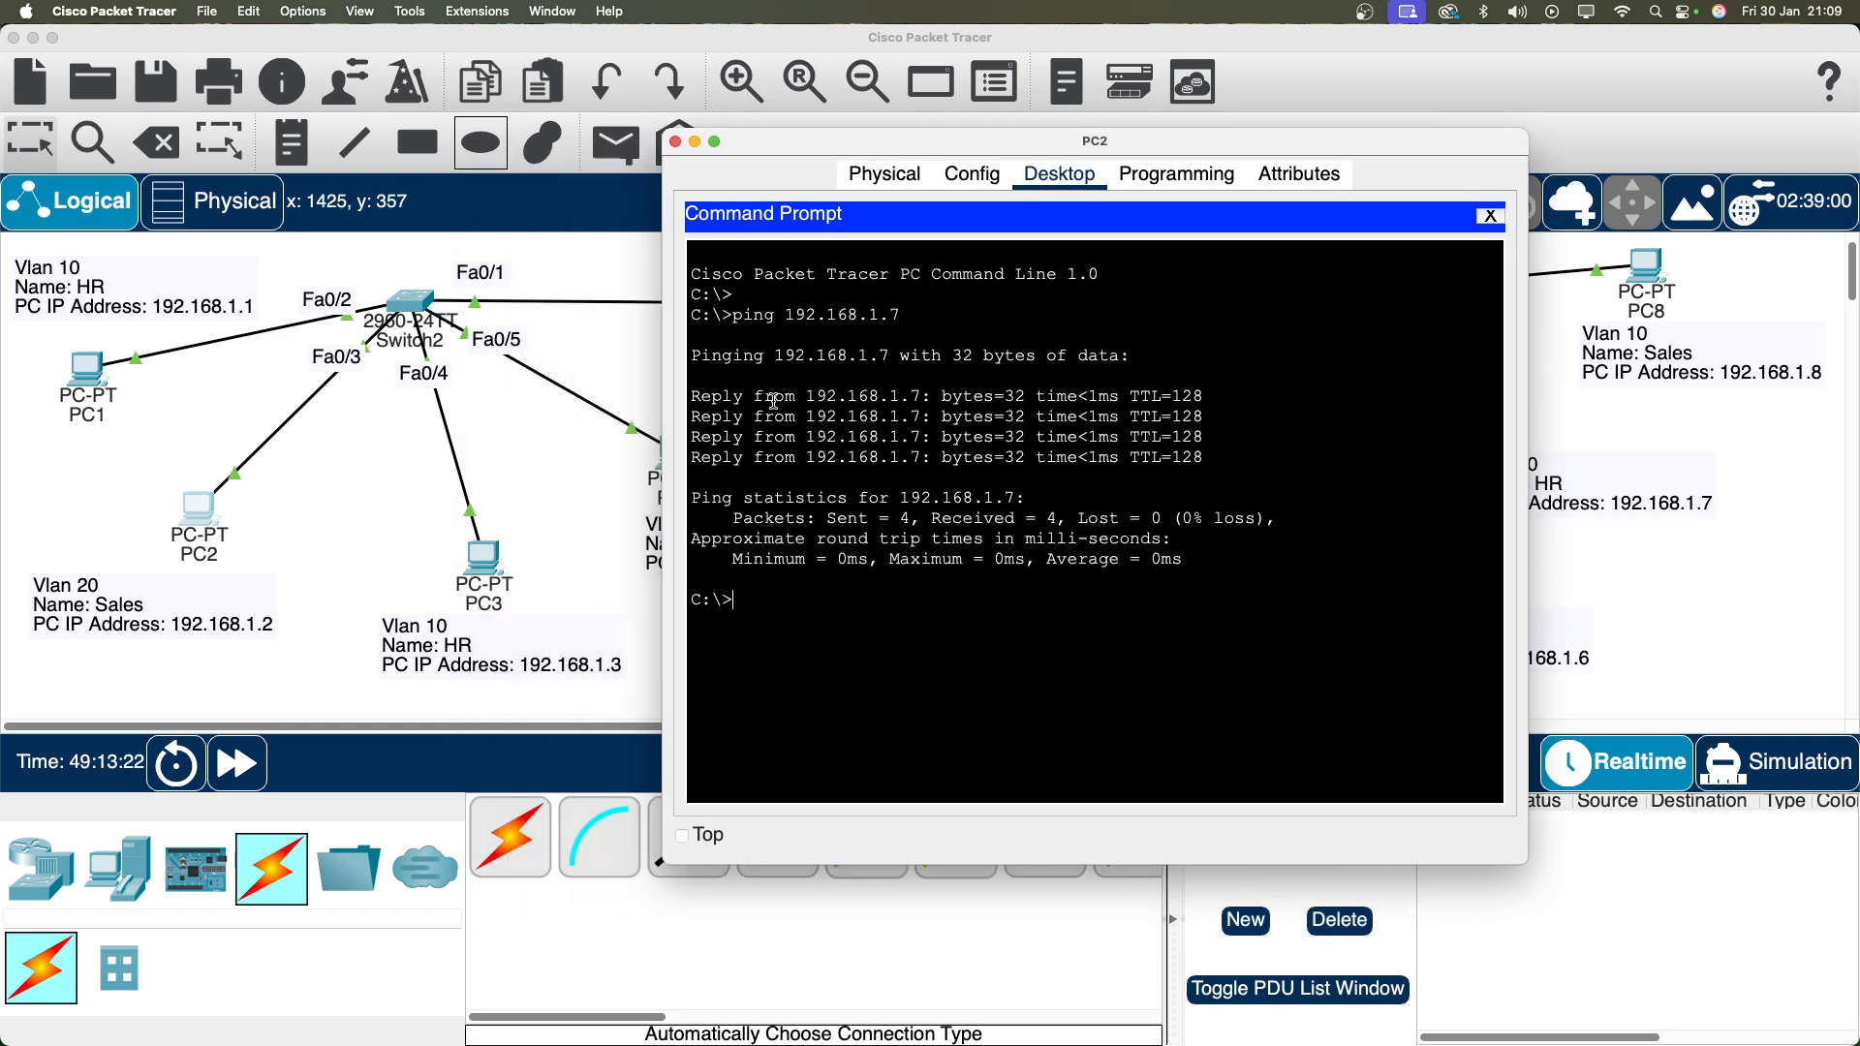
Ping 192.168.1.3 from PC2 and close the PC2 window.
key(Up)
text(3)
key(Return)
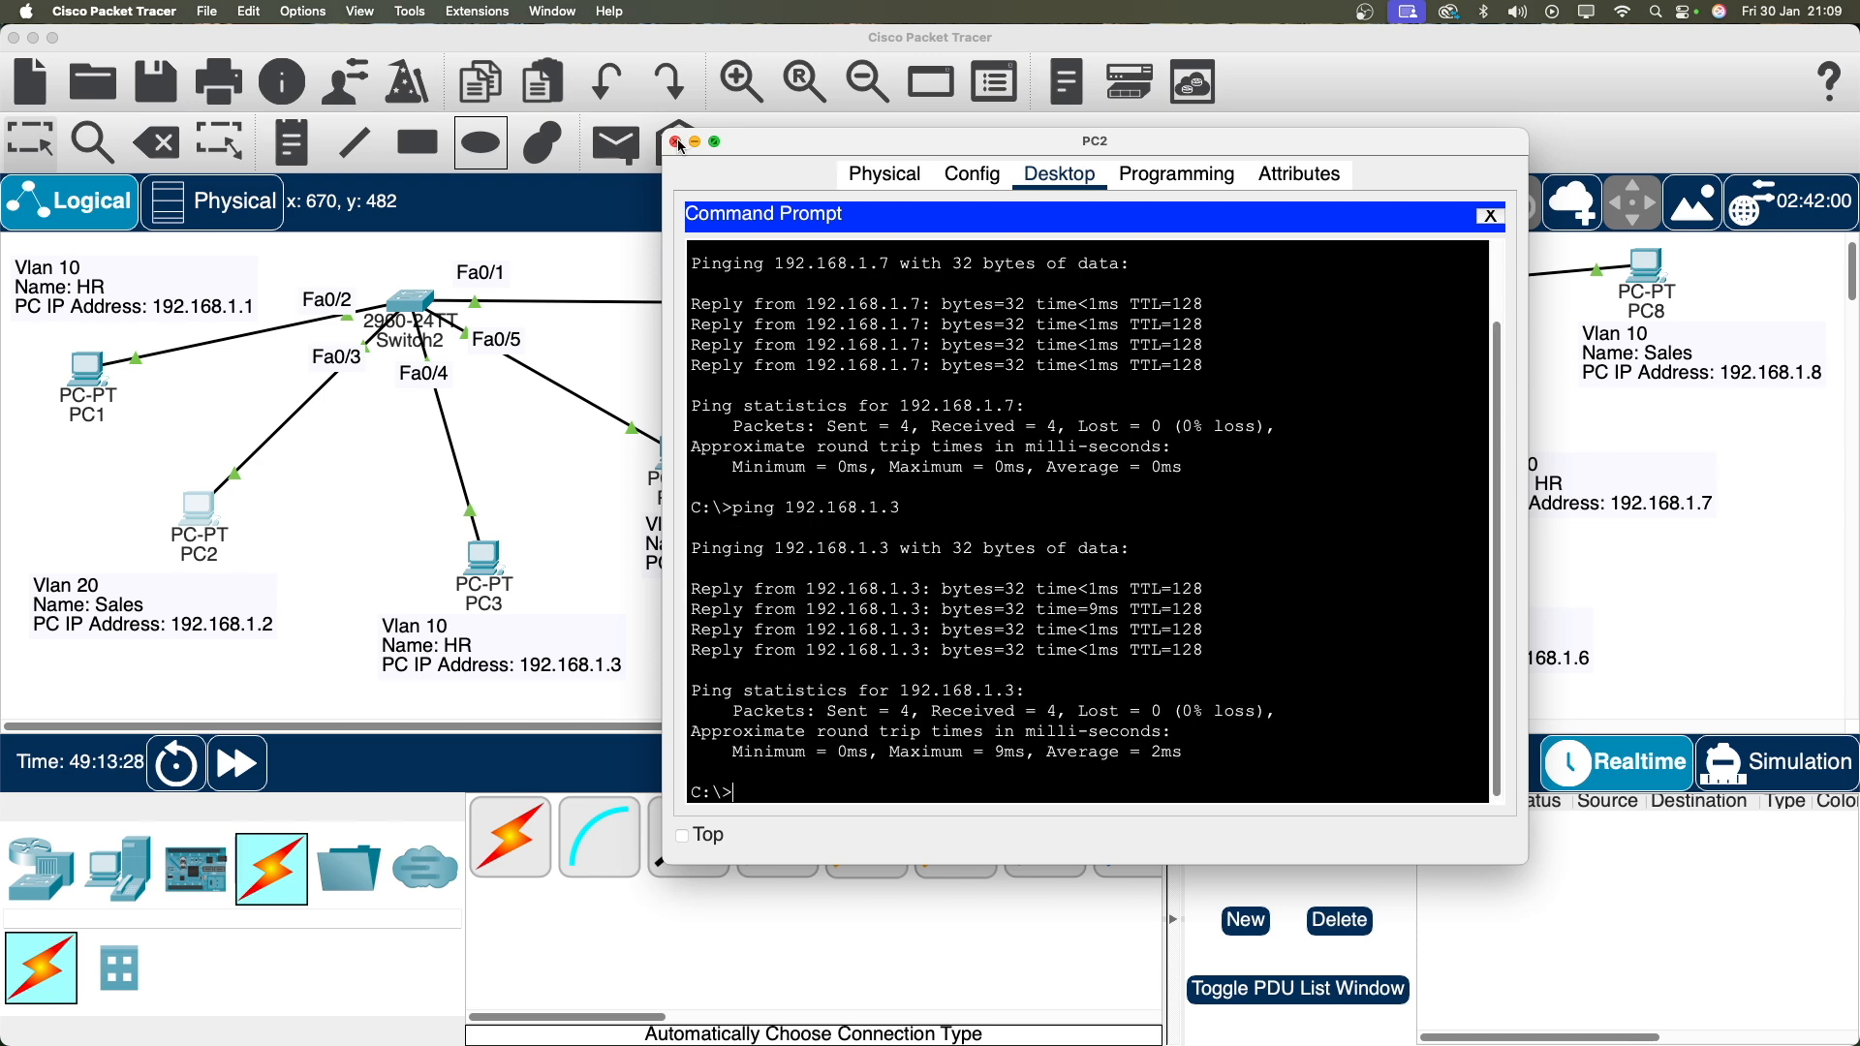
click(676, 143)
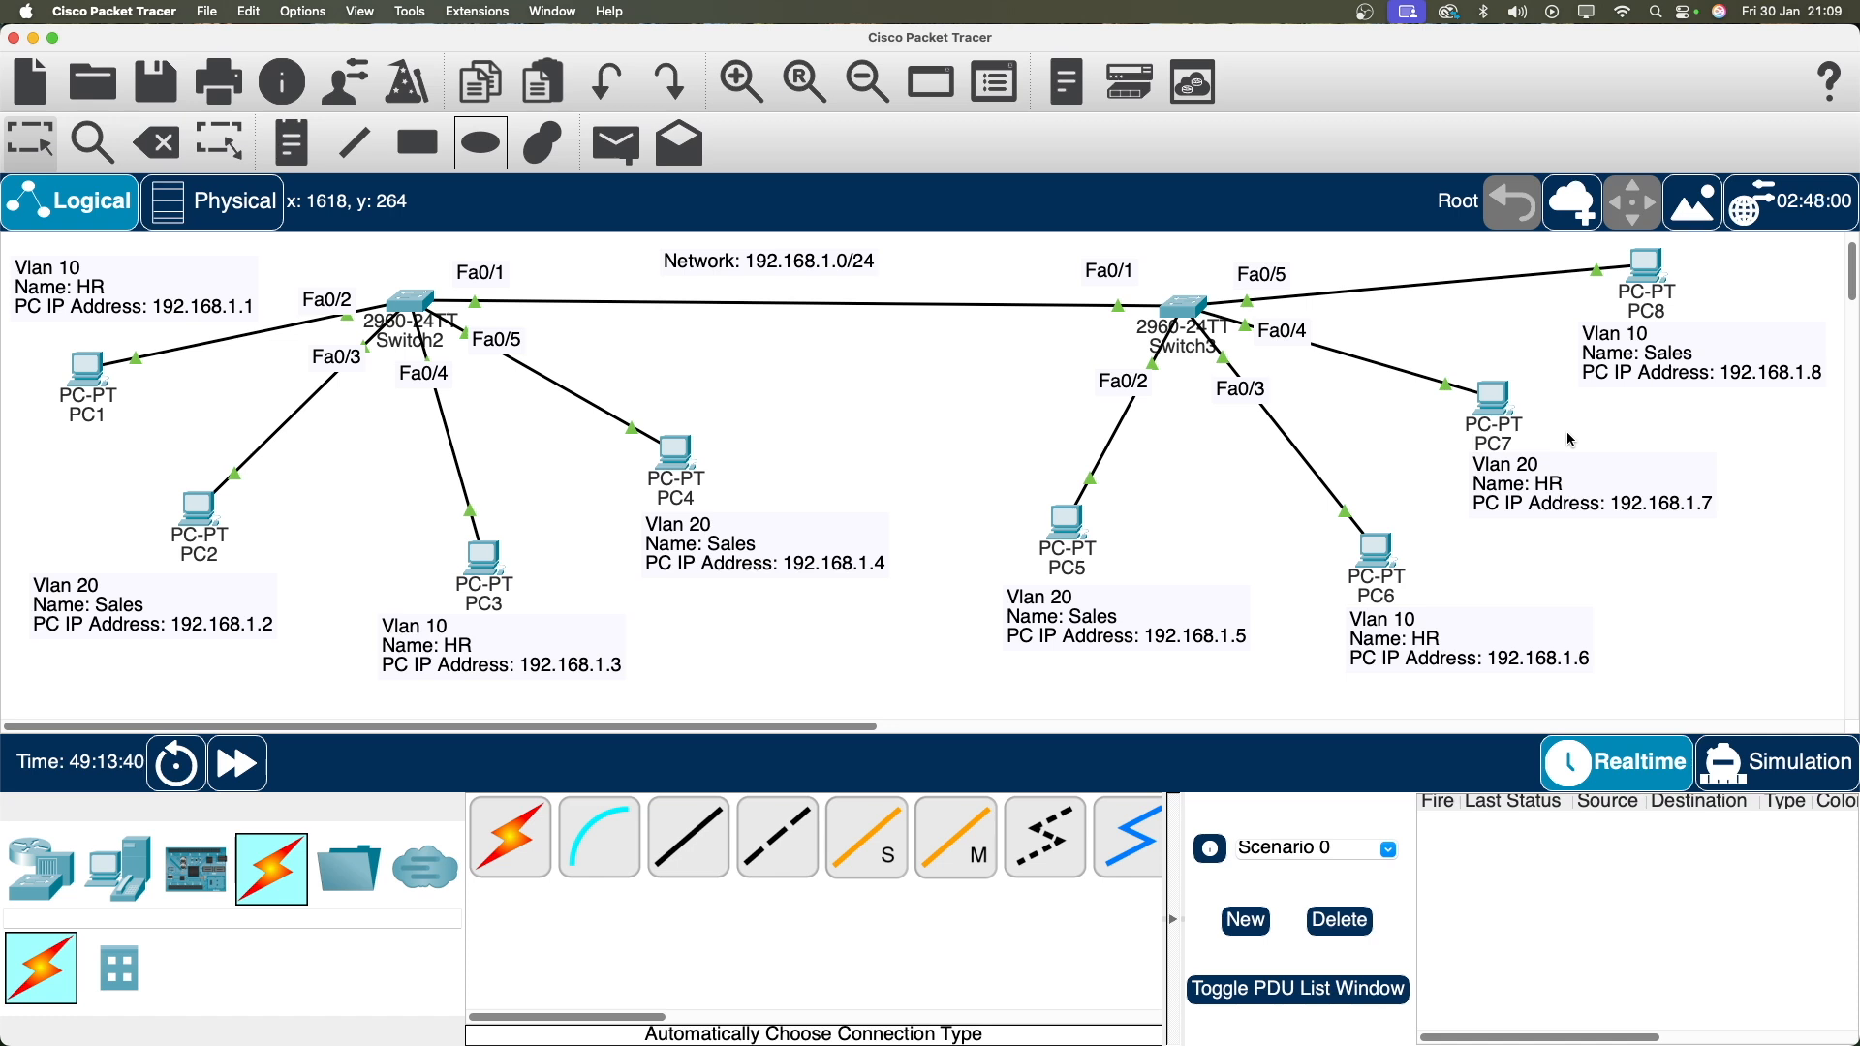
Place a note between the two switches reading "Vlan 10" and "Vlan 20" on separate lines.
click(289, 146)
click(751, 363)
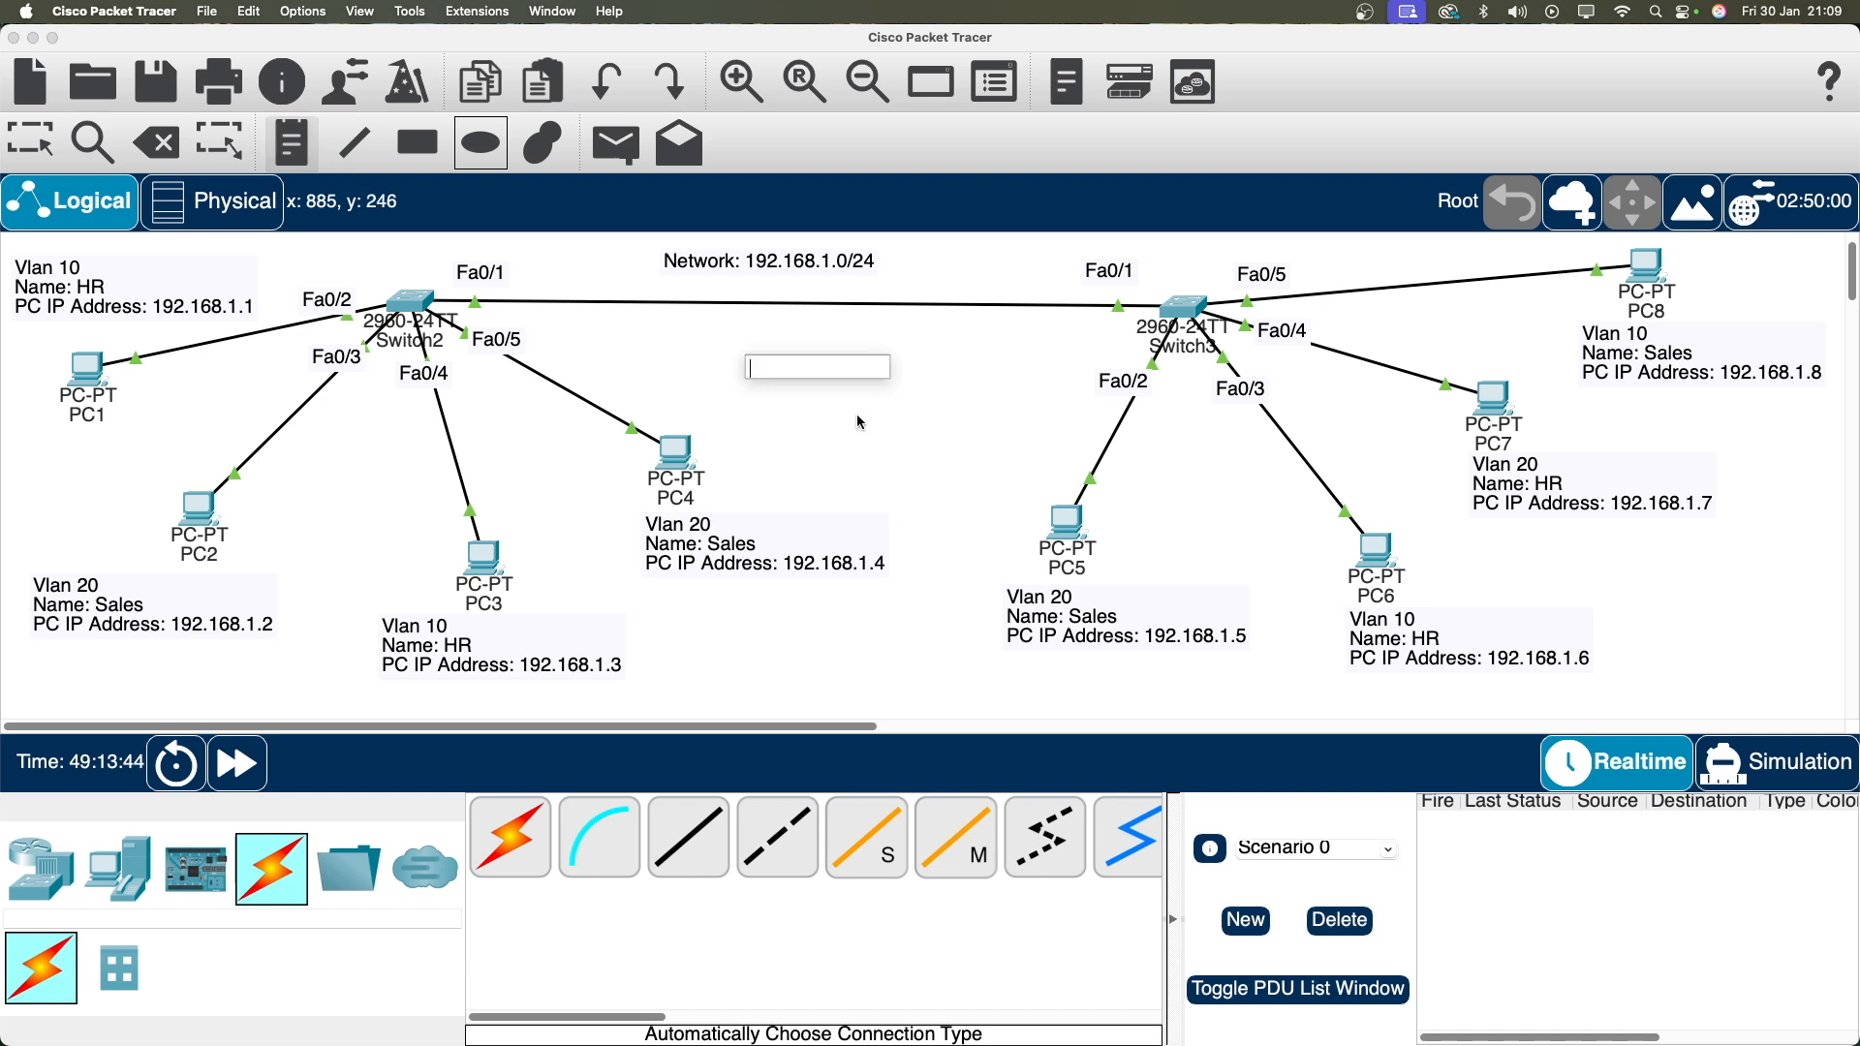
text(V)
key(BackSpace)
text(Vlan 1)
key(Return)
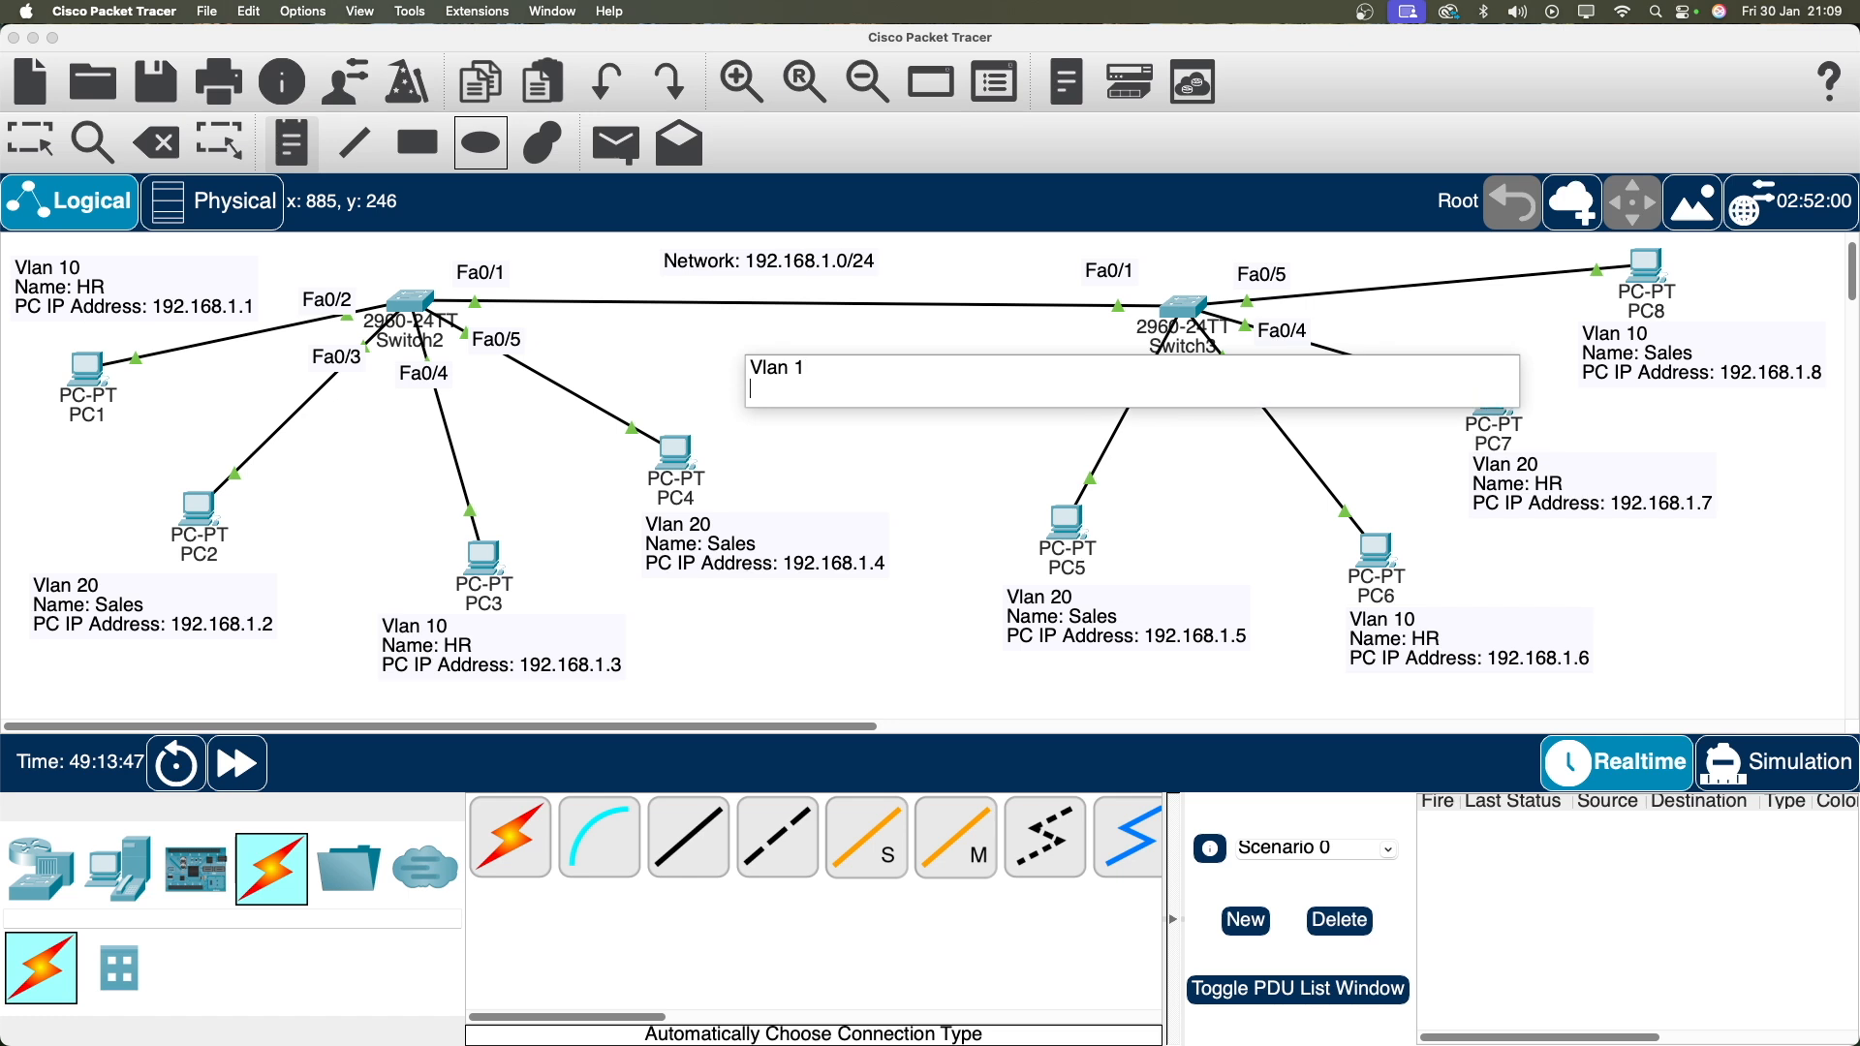
text(Vlan 200)
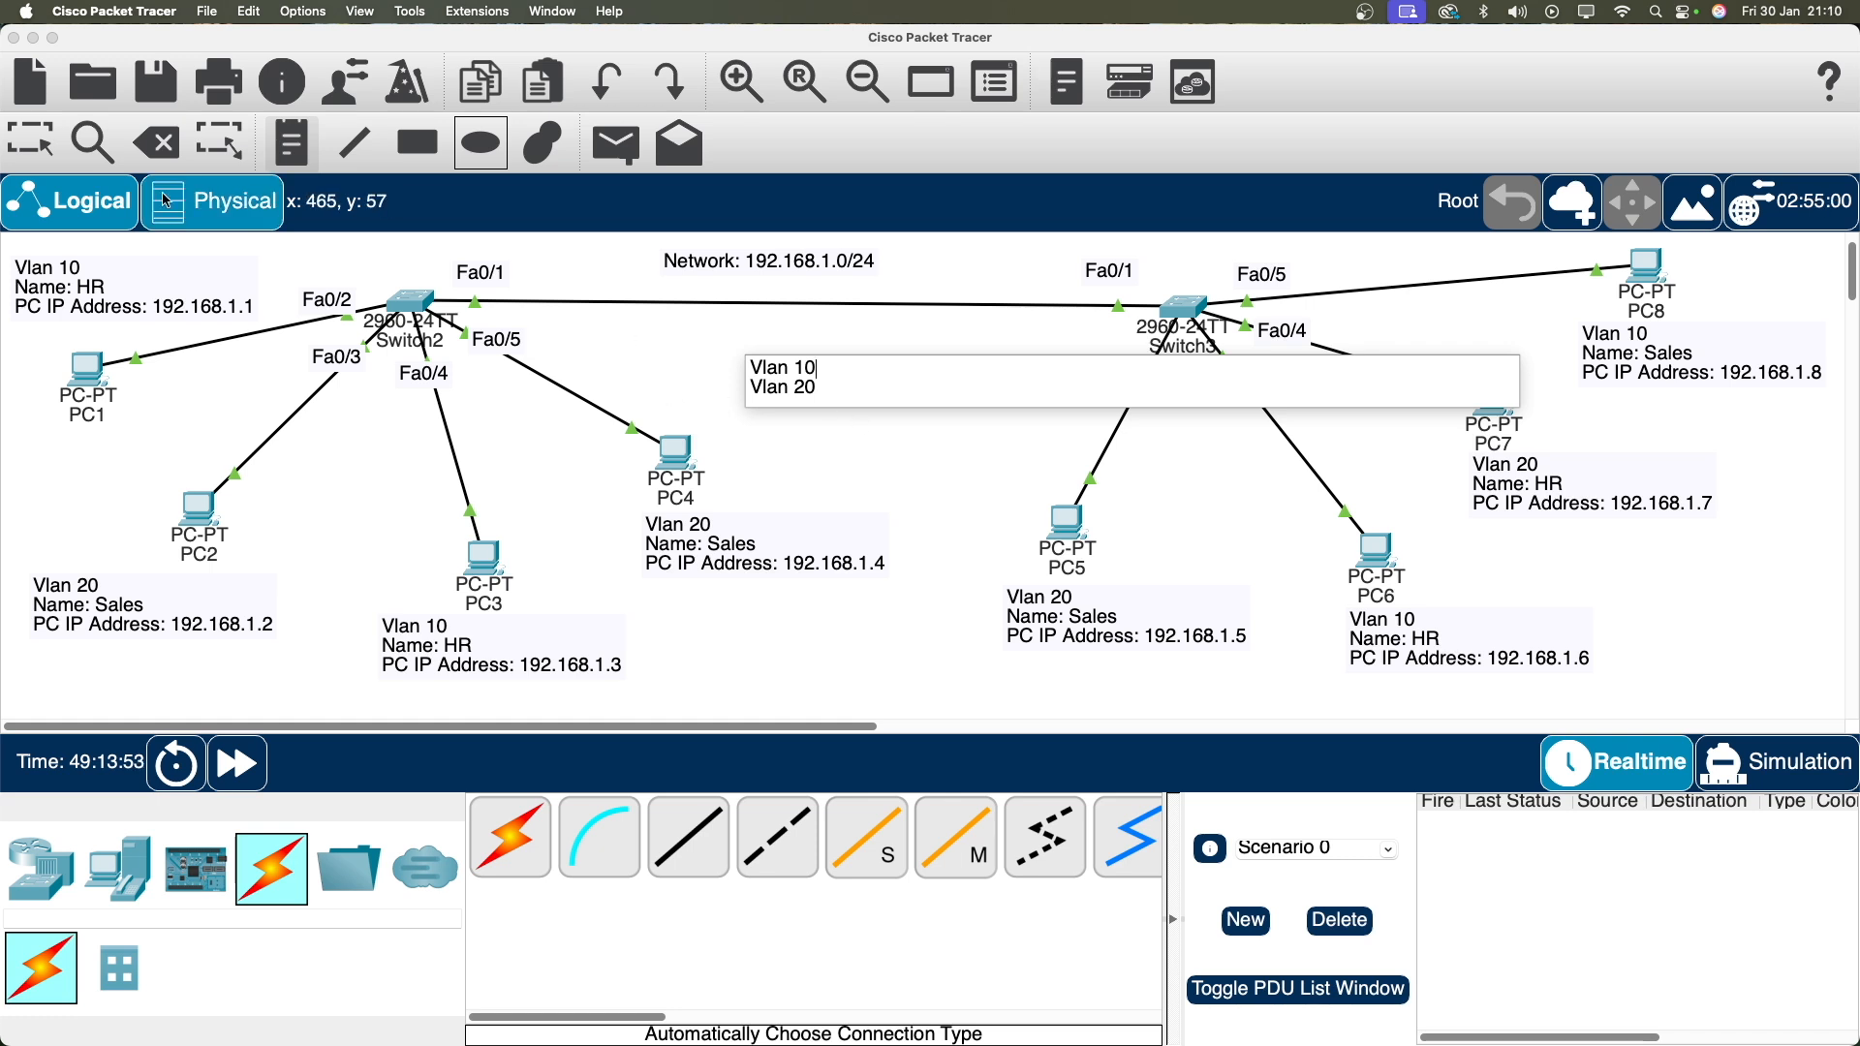
click(54, 143)
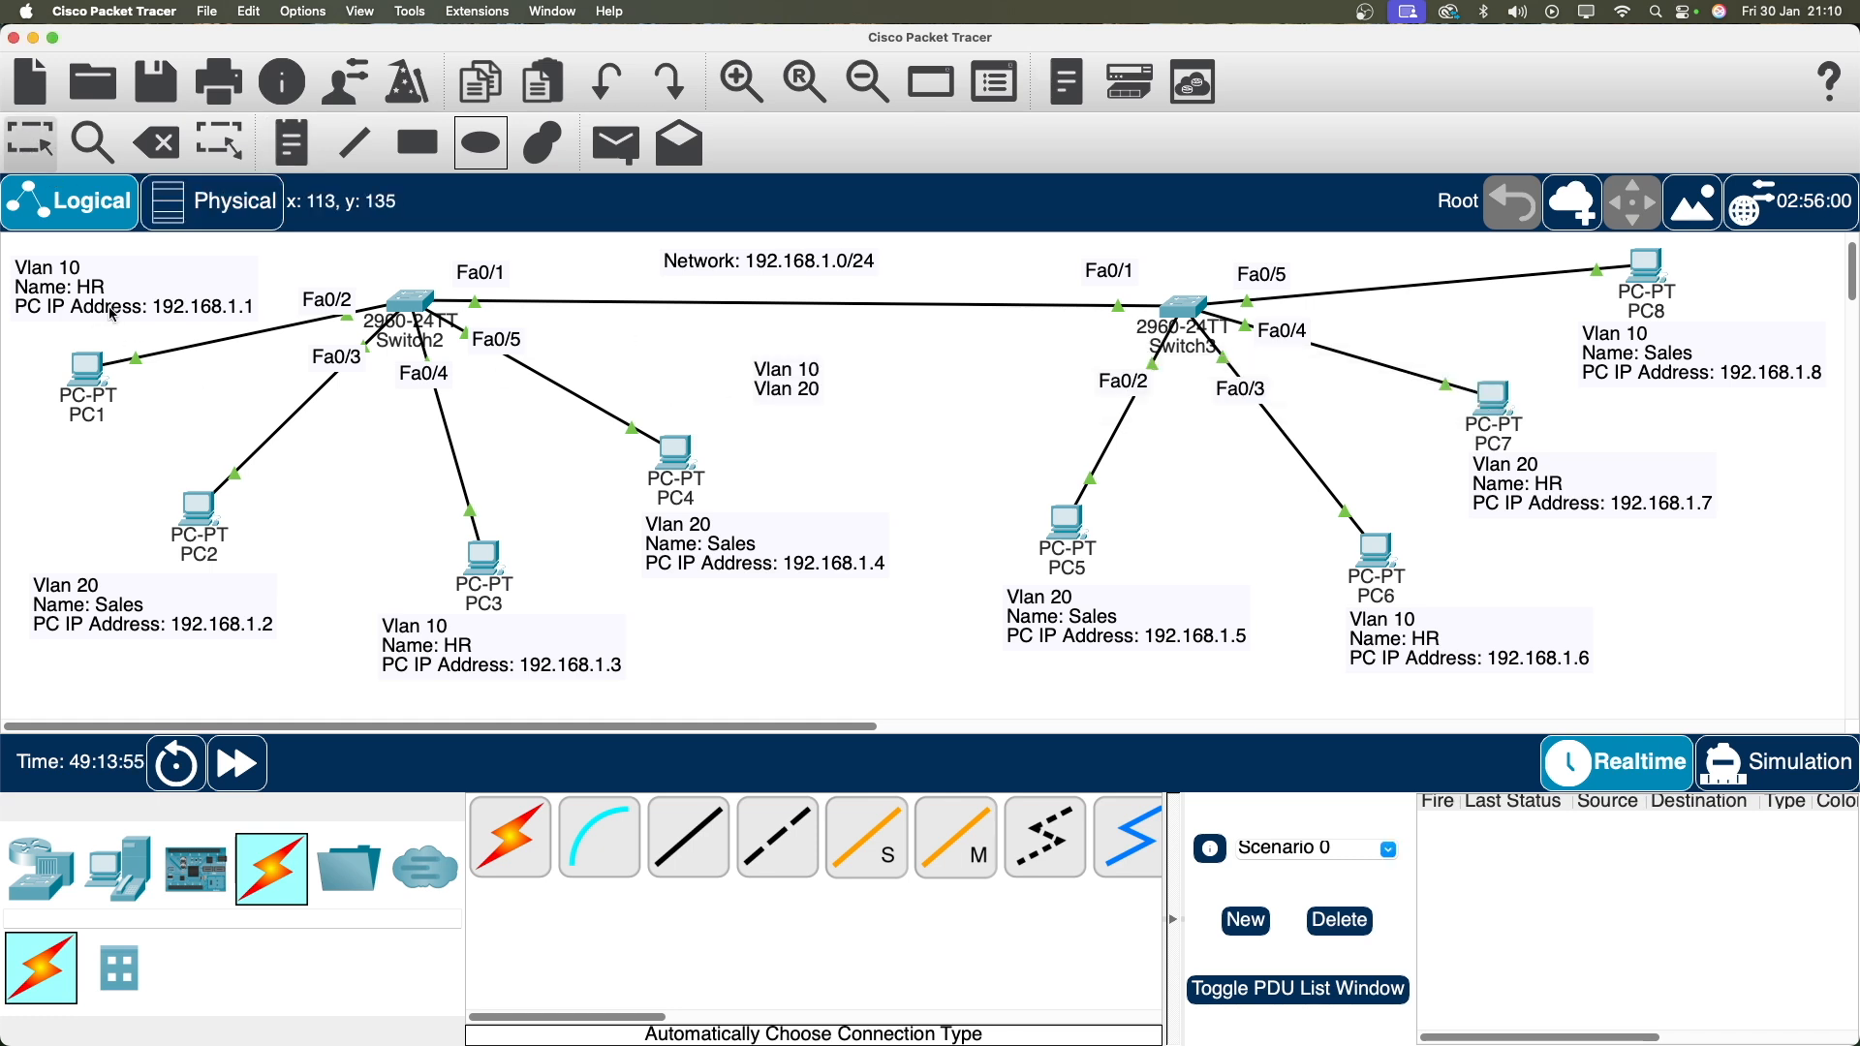
Open the command line interface of Switch2 and enter privileged mode with "en".
mouse_move(77, 410)
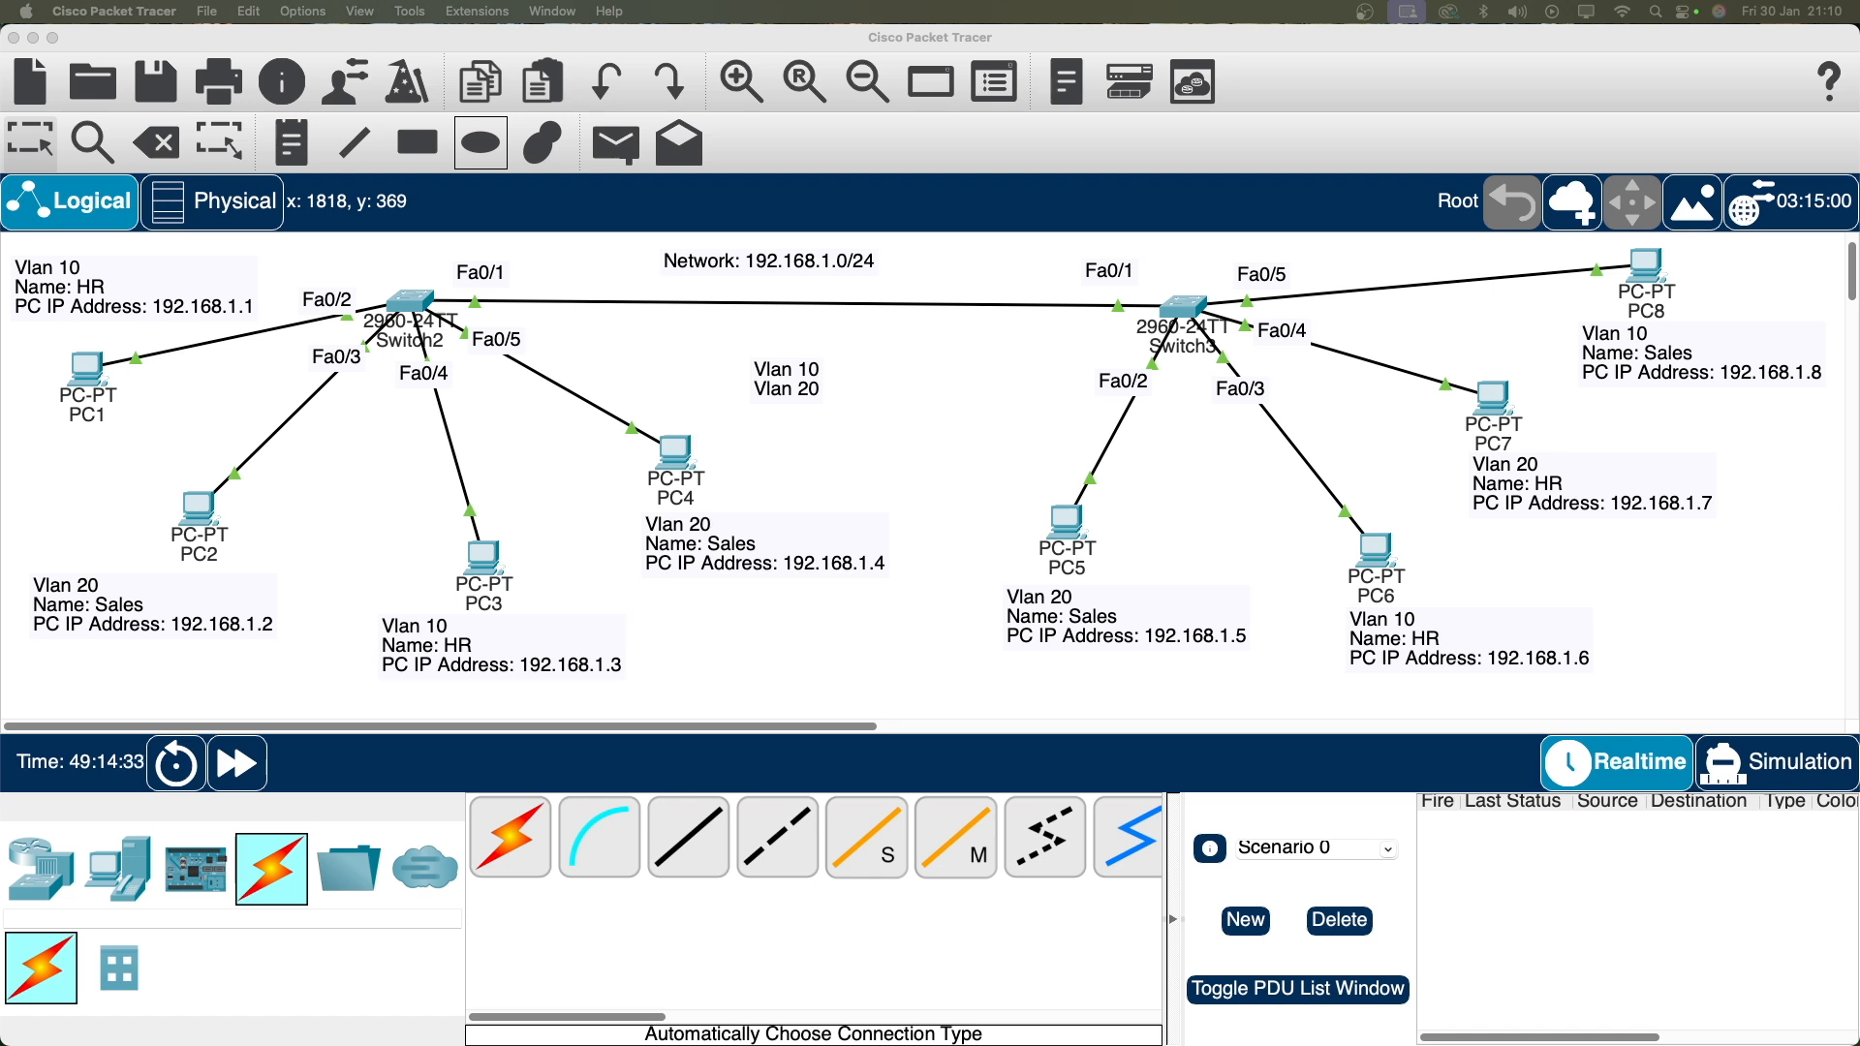
click(415, 303)
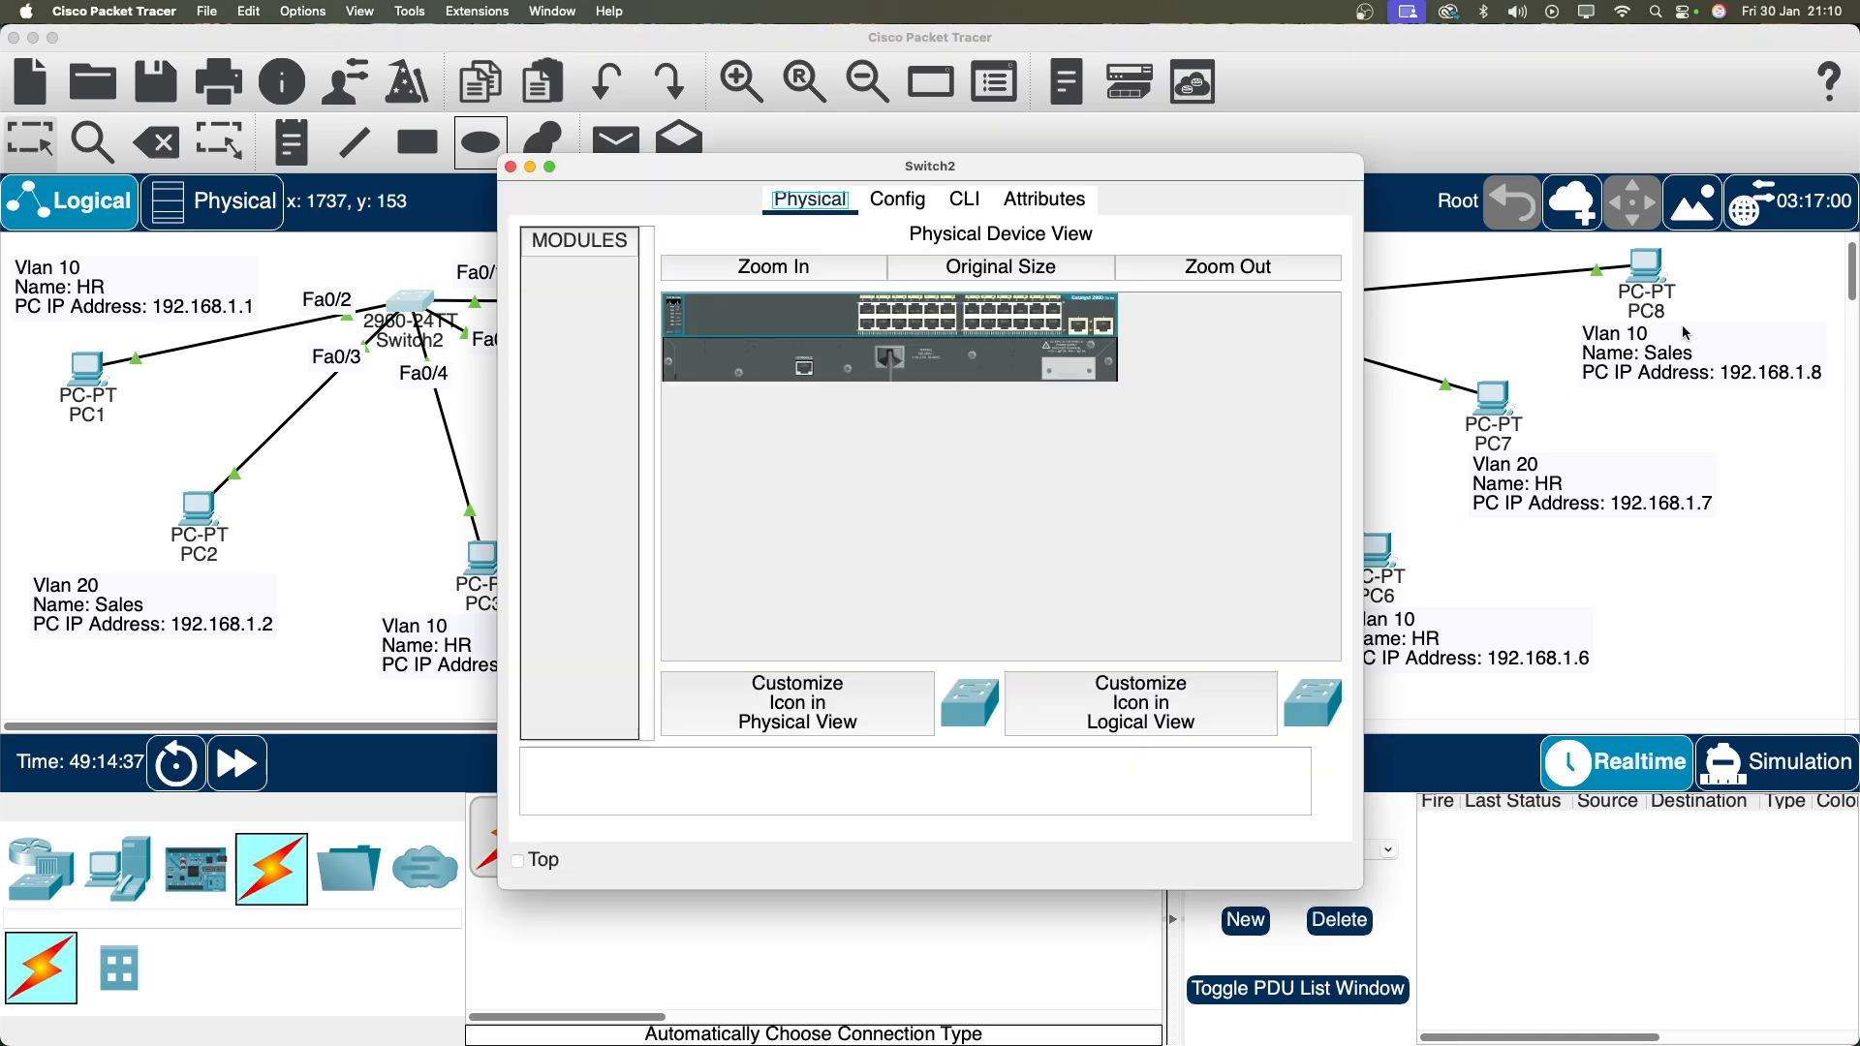
click(964, 198)
drag(1153, 166, 1333, 91)
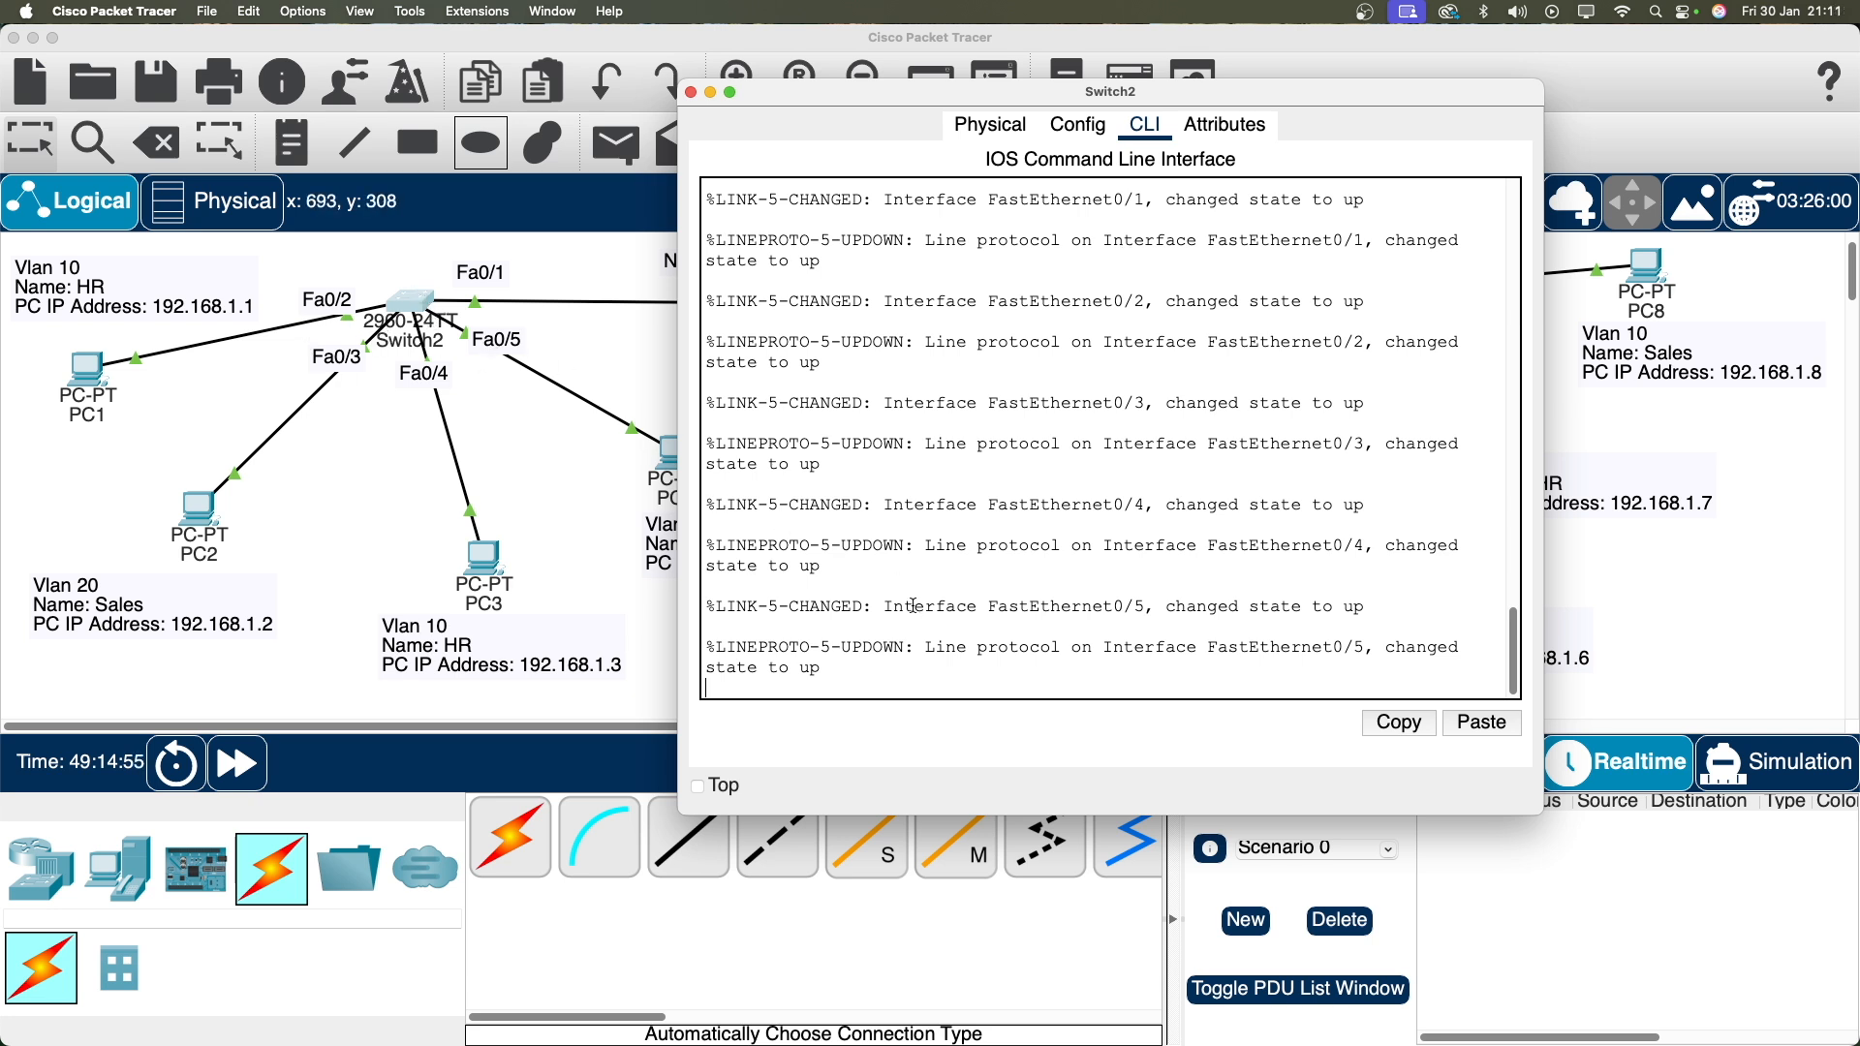
key(Return)
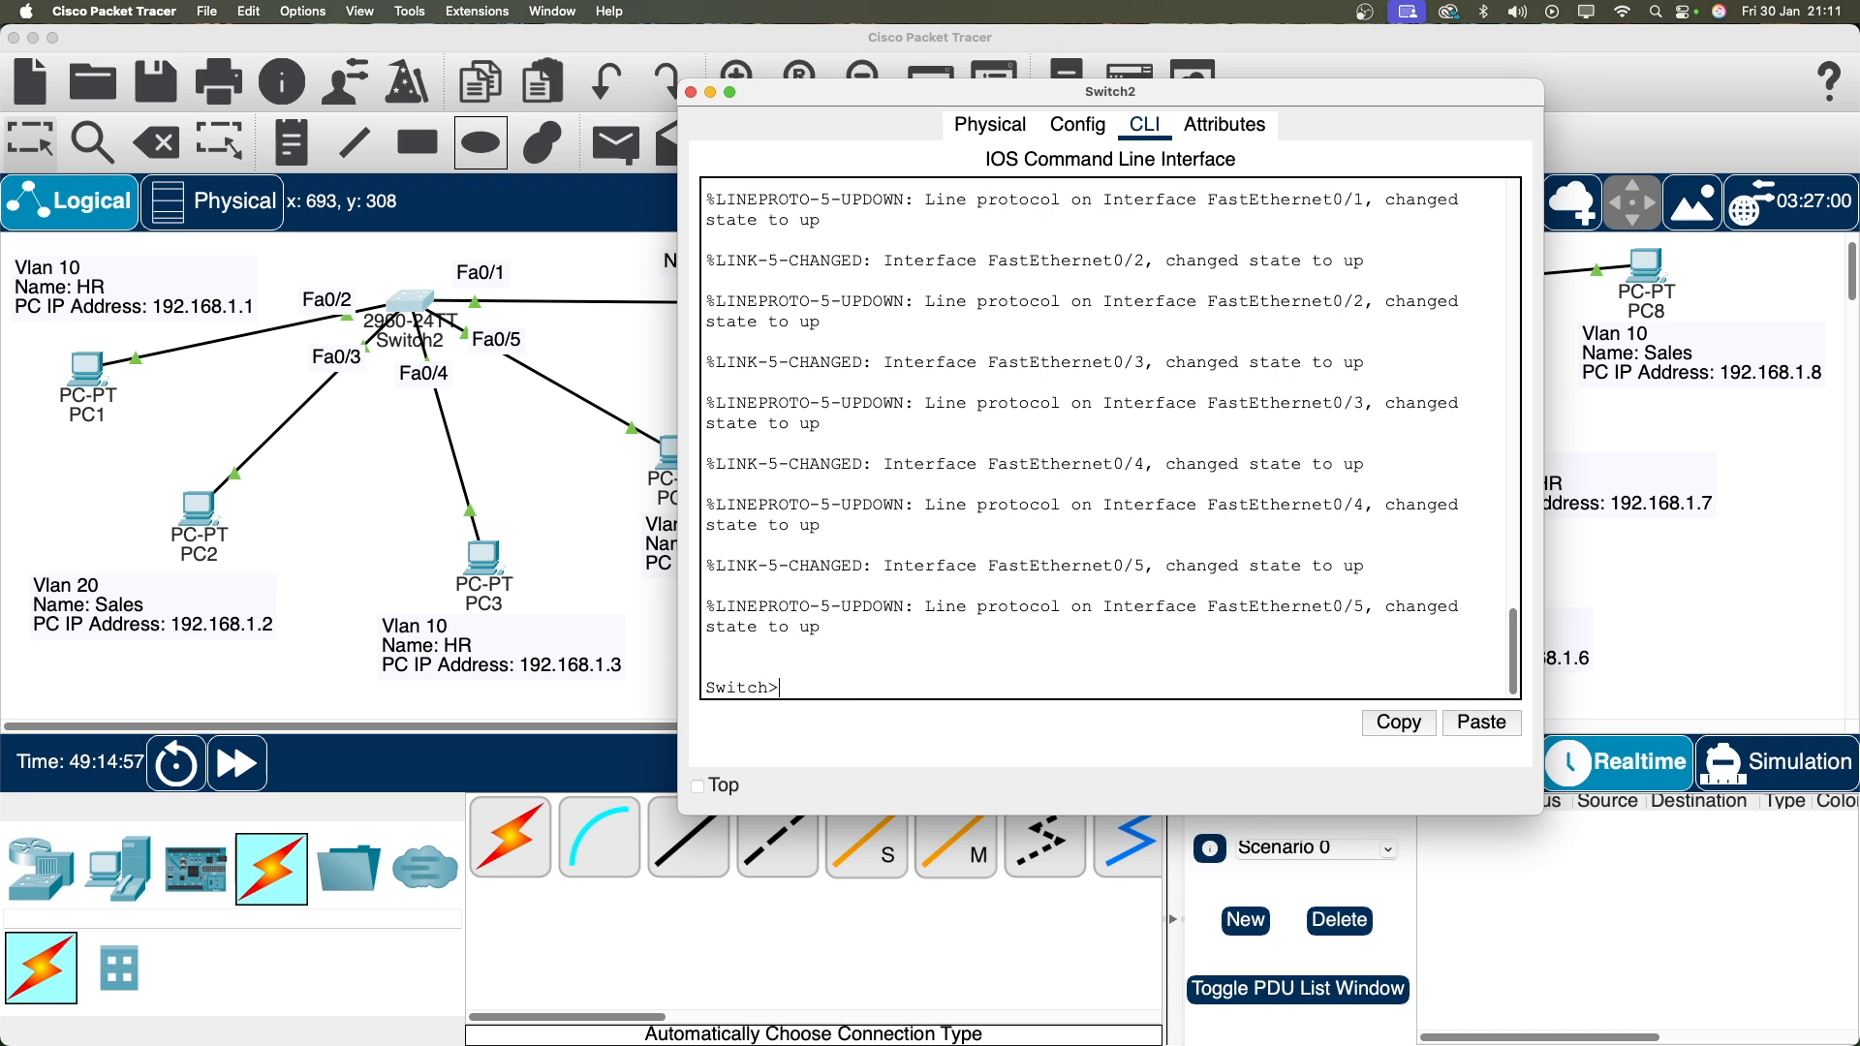
text(en)
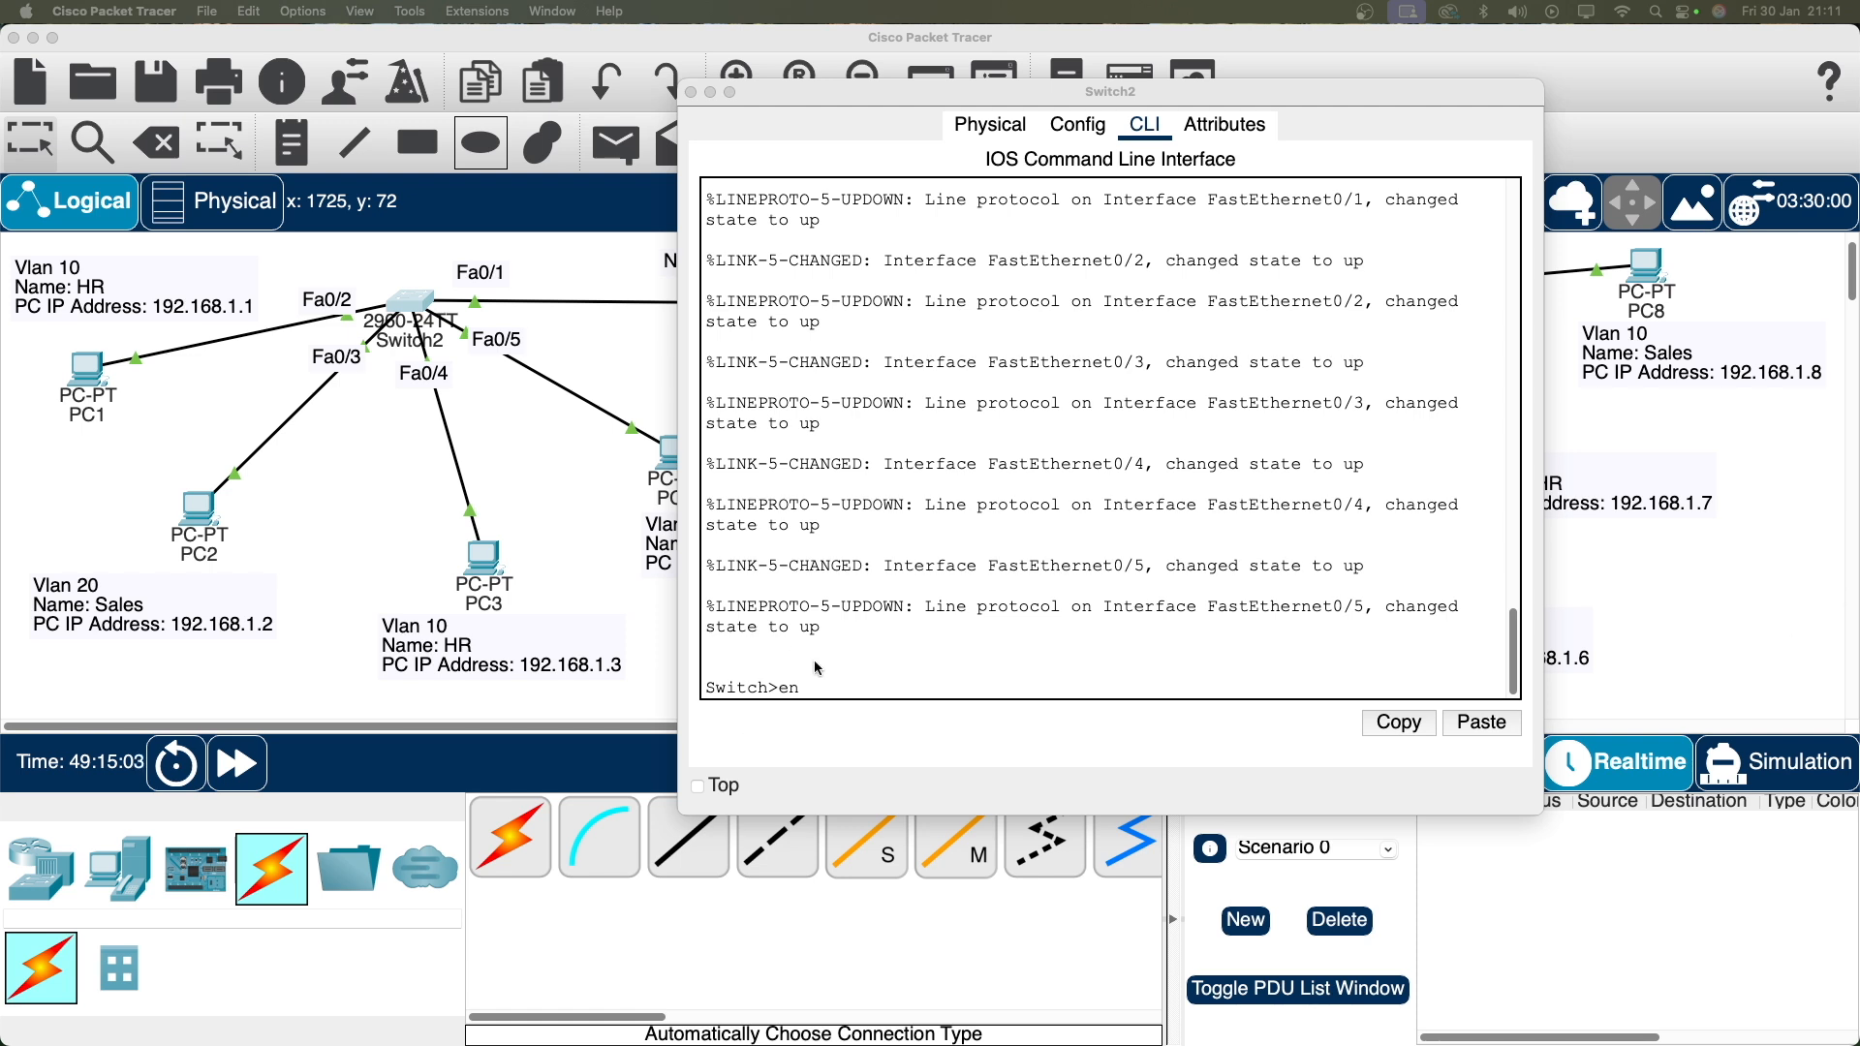
drag(812, 667, 836, 682)
click(837, 682)
key(Return)
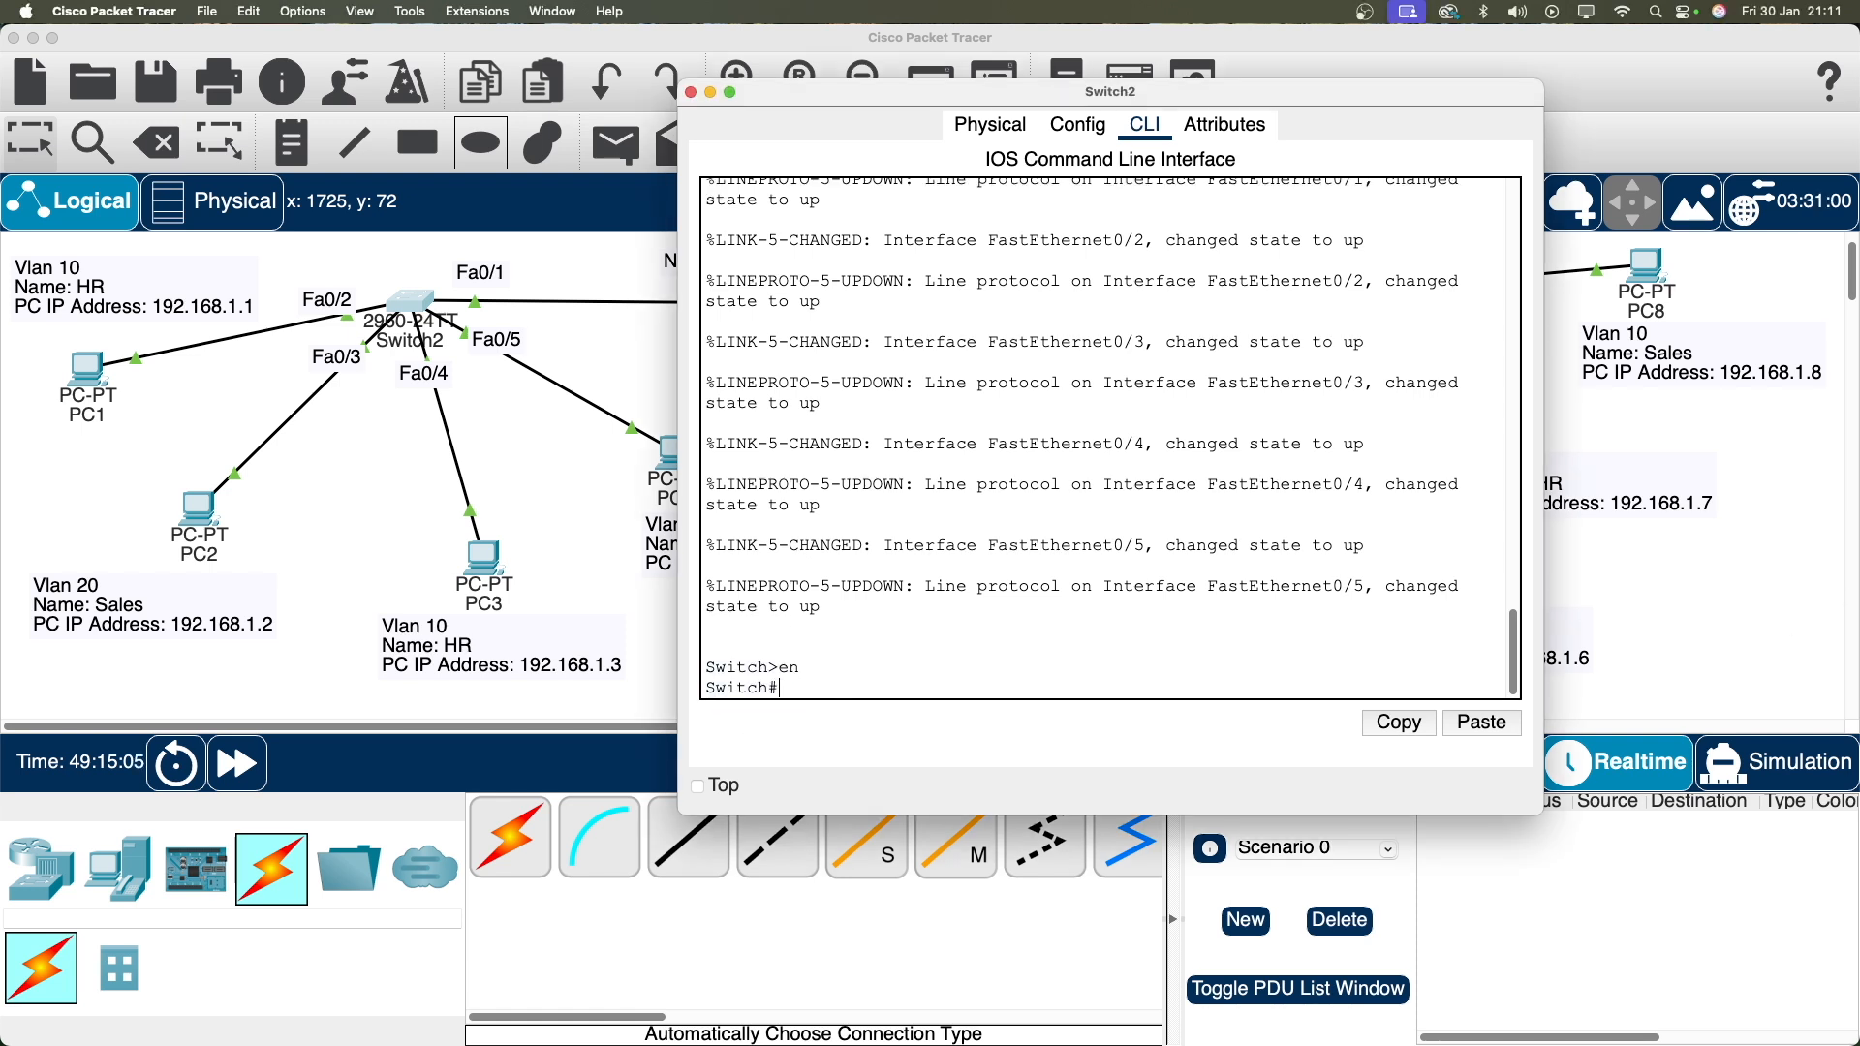
Enter global configuration mode on Switch2 and set its hostname to SW1.
text(conf t)
key(Return)
text(hist)
key(BackSpace)
key(BackSpace)
key(BackSpace)
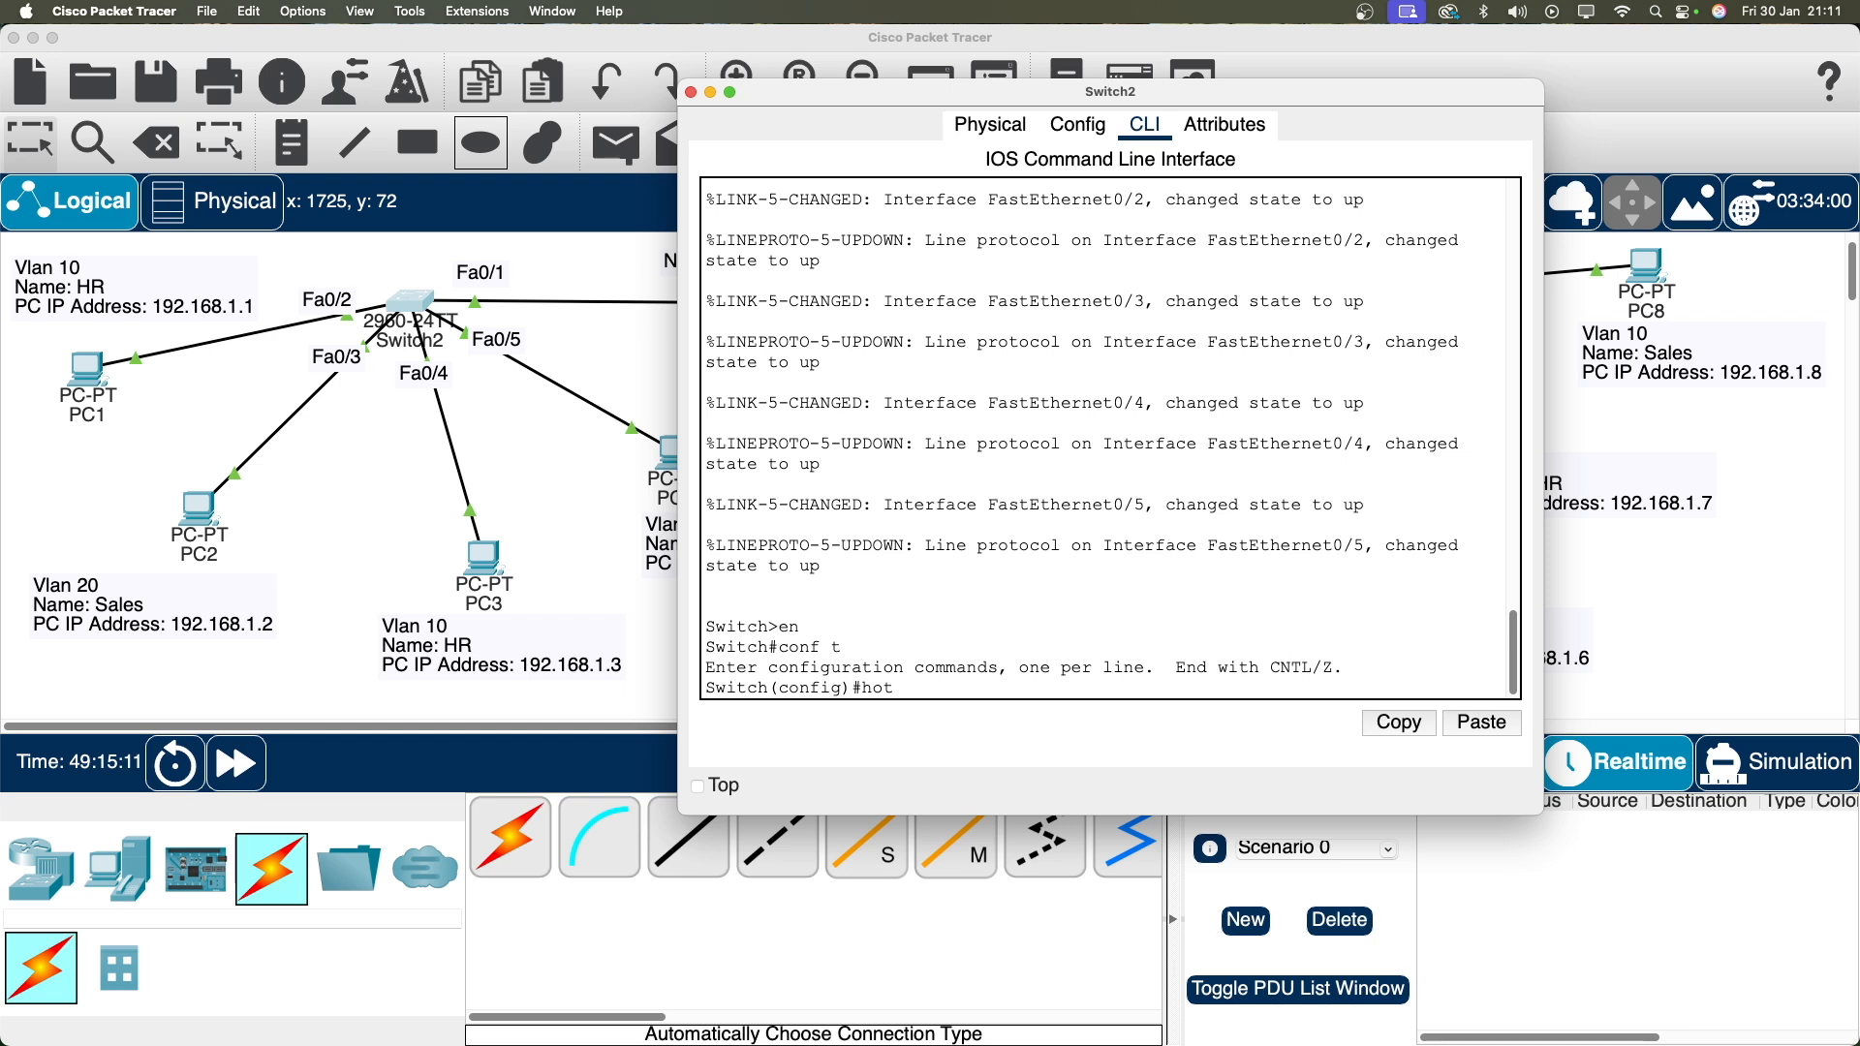
key(BackSpace)
text(stnam SW)
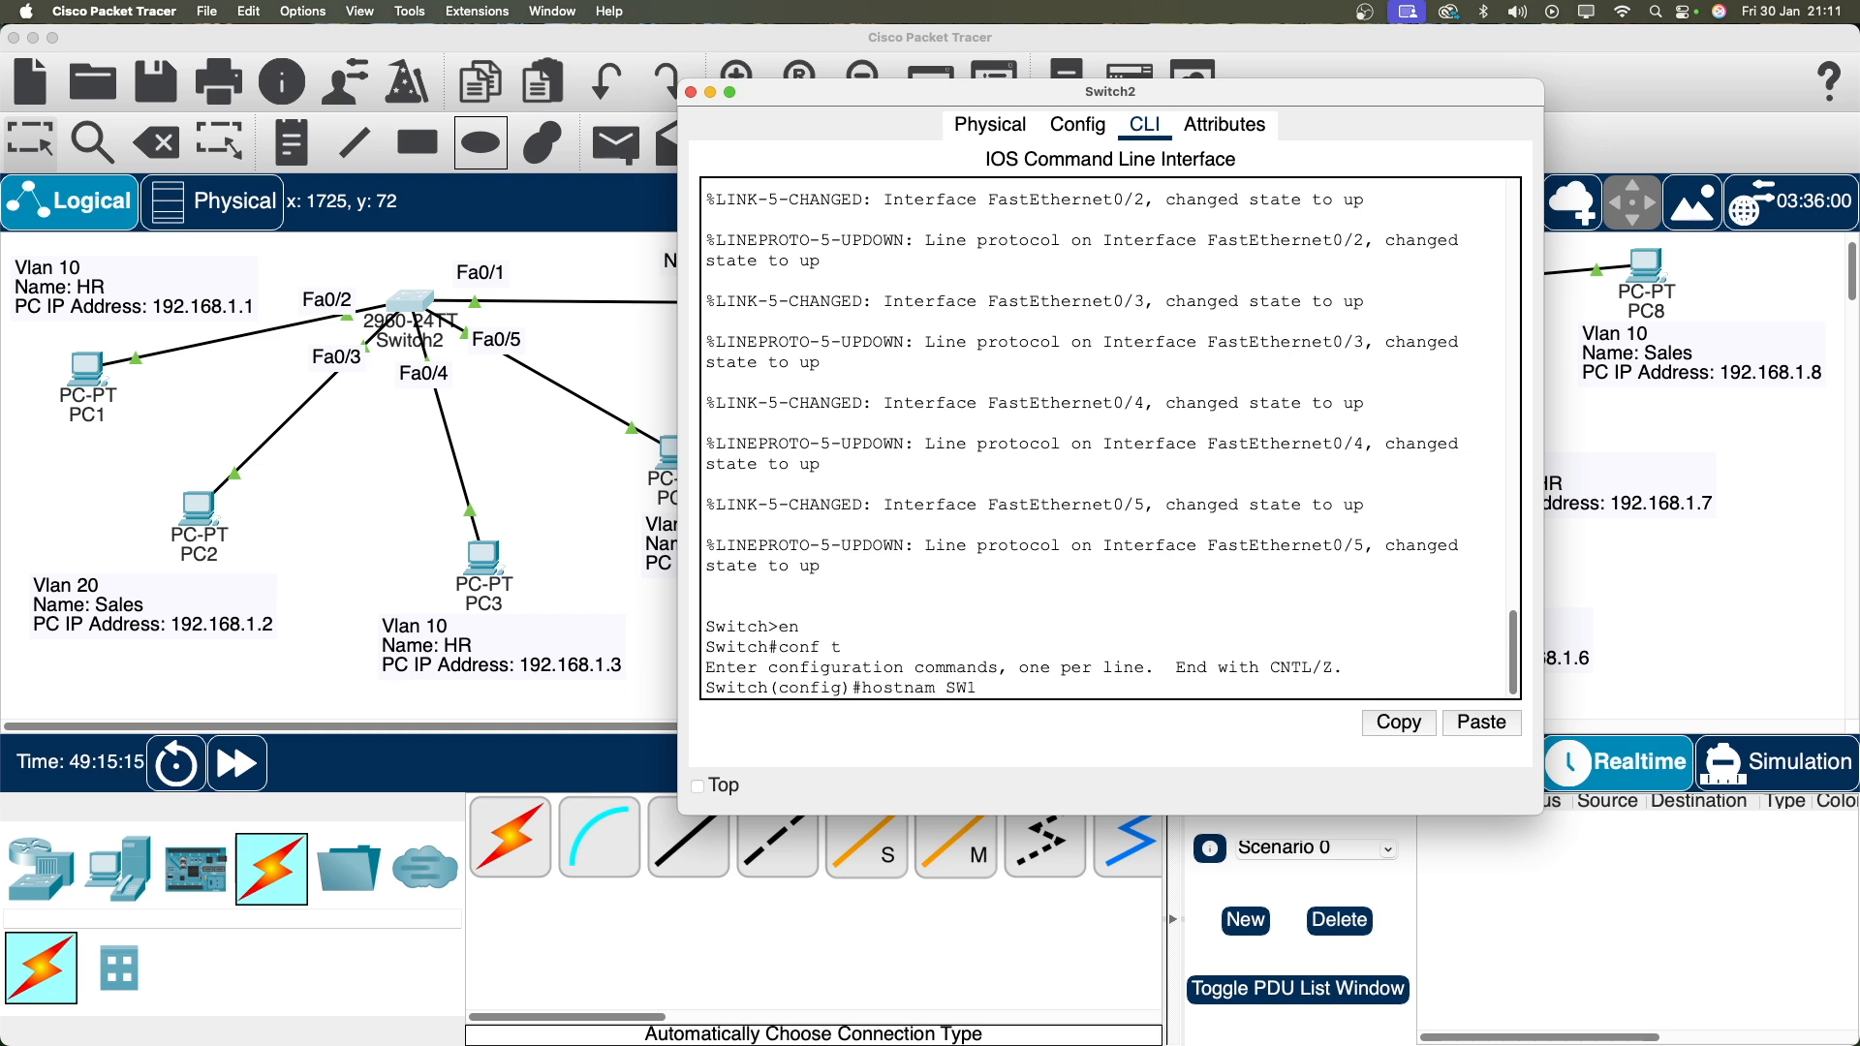
text(1)
key(Return)
drag(820, 687, 708, 688)
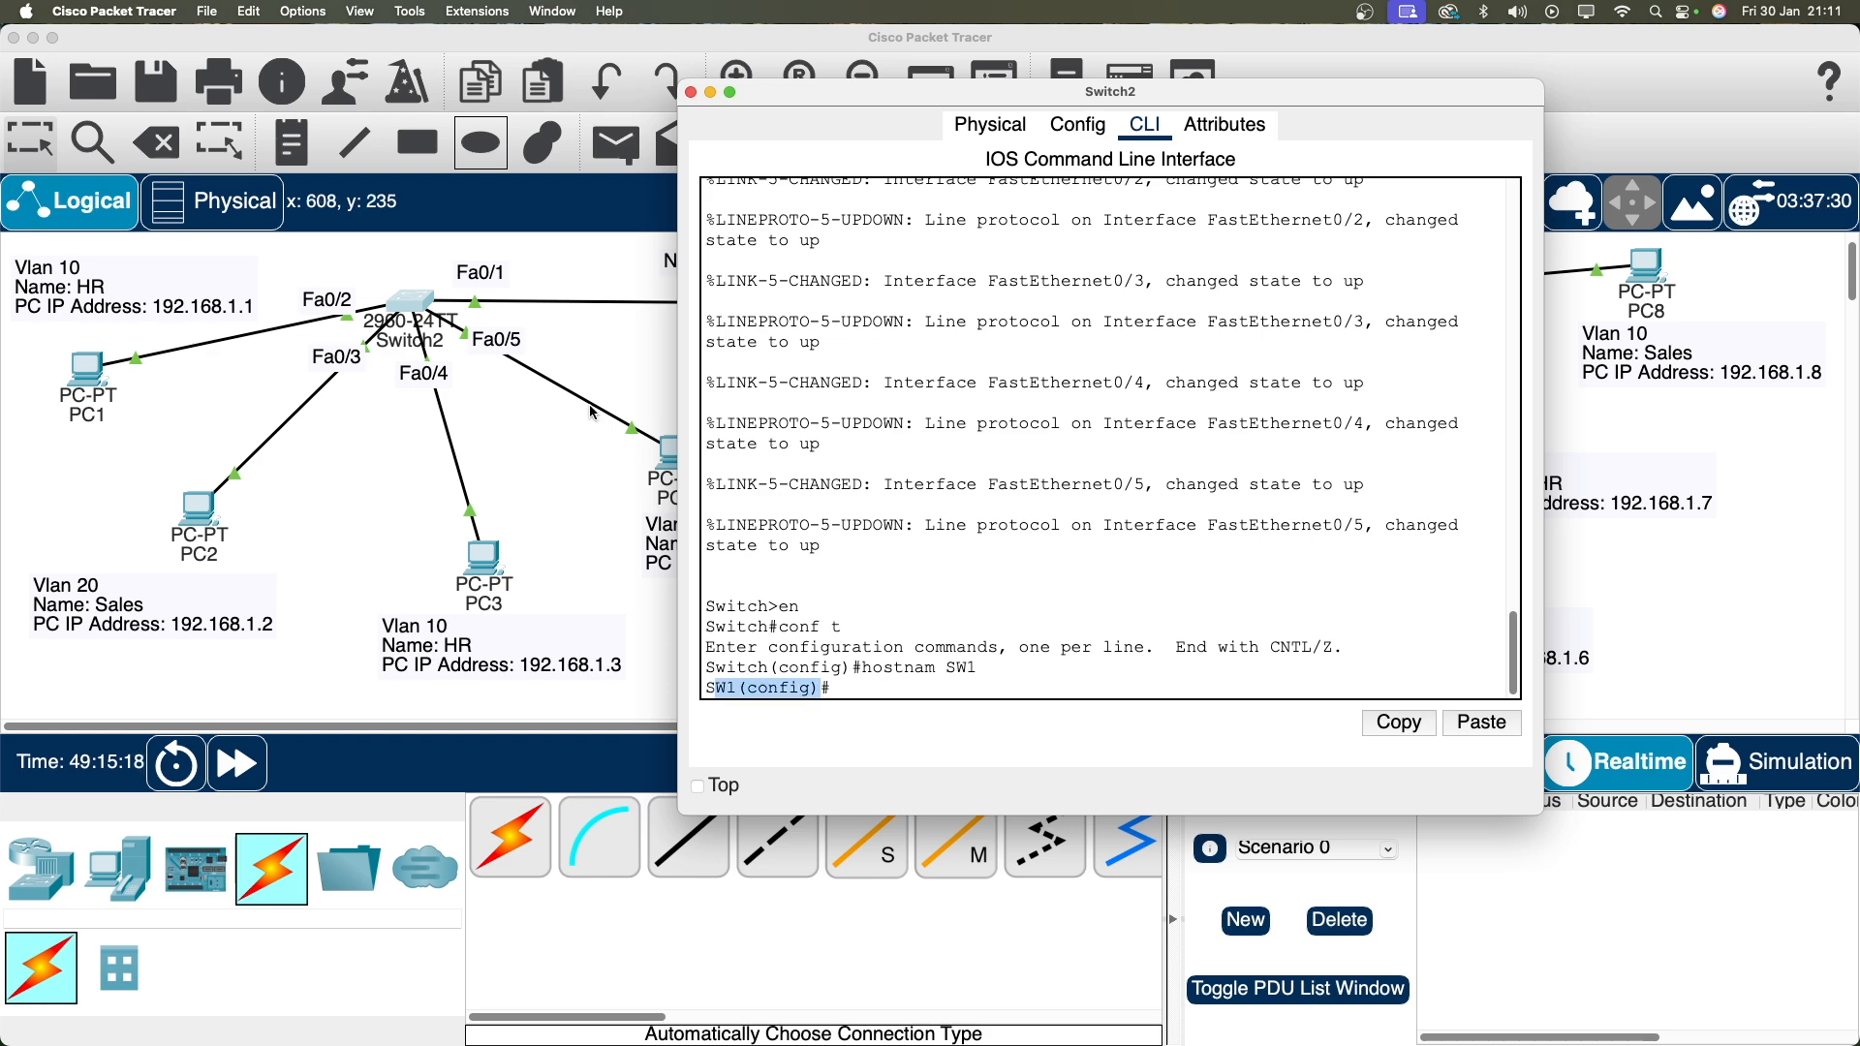
Rename the Switch2 device label in the workspace as SW1.
click(383, 344)
drag(455, 344, 386, 342)
text(SW1)
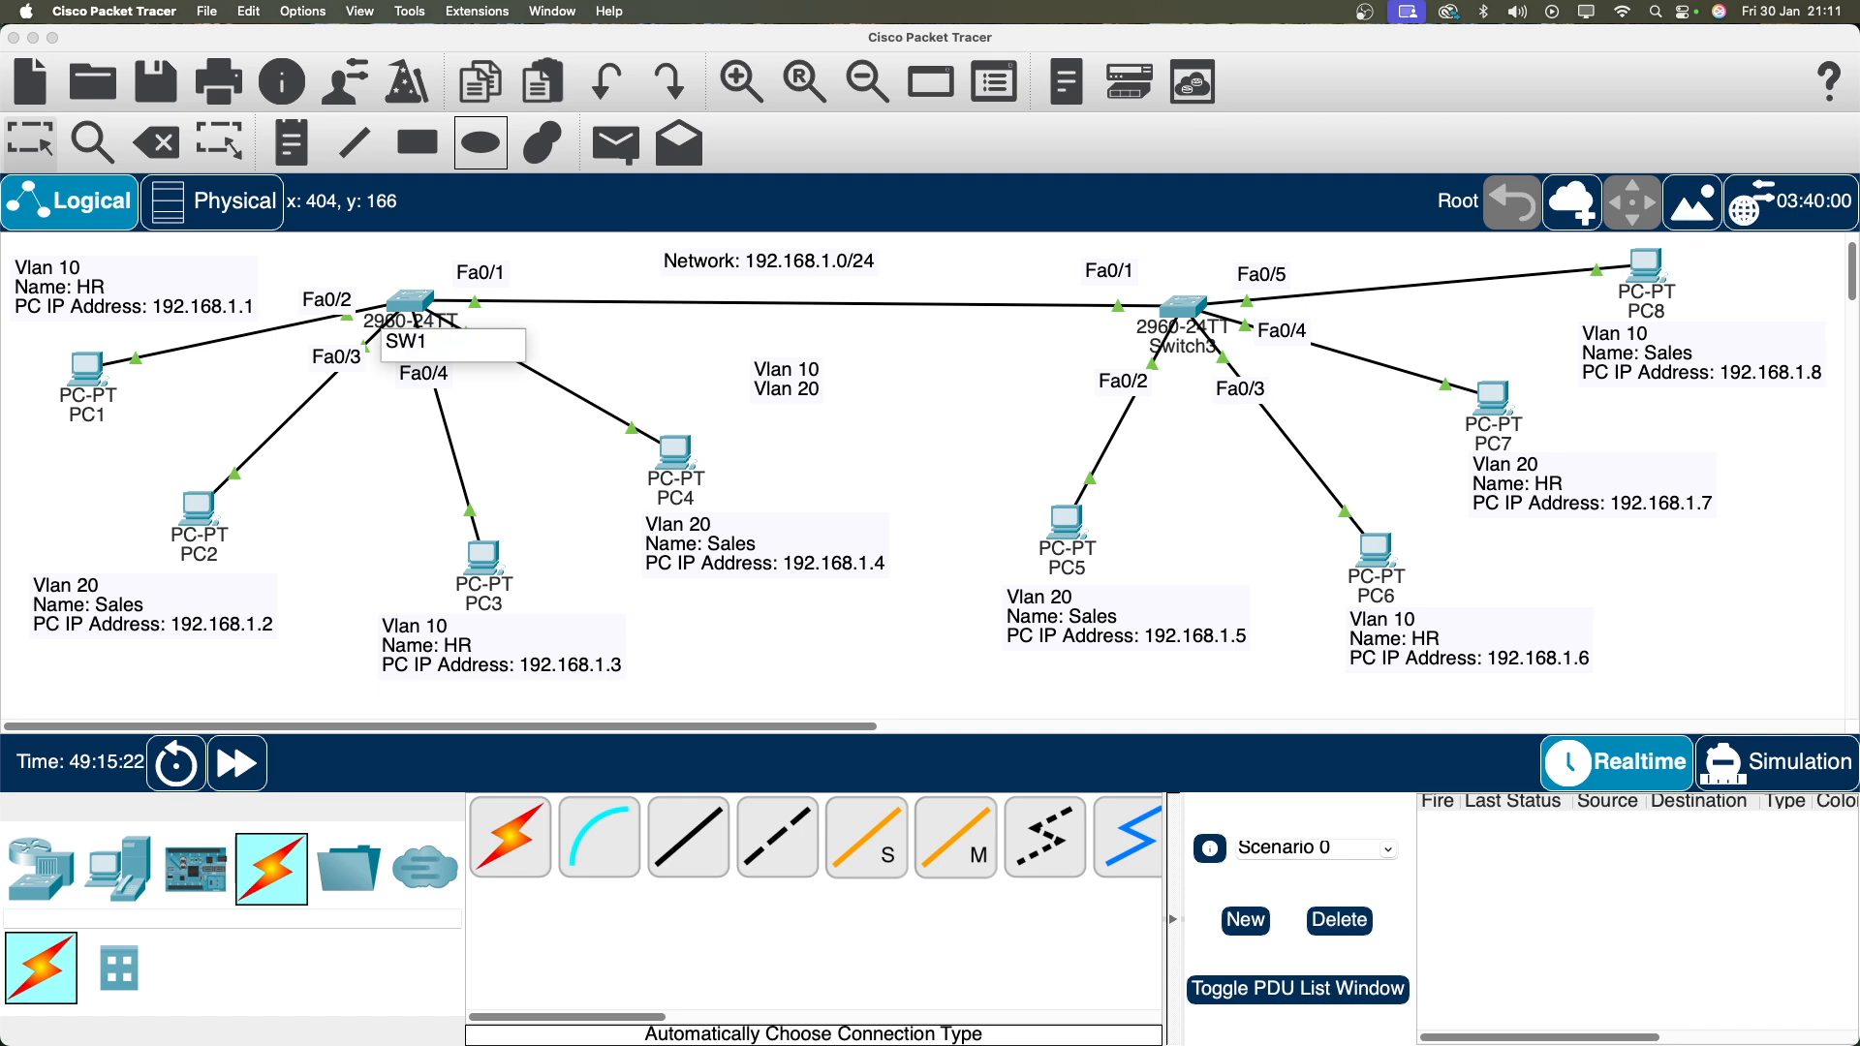
key(Return)
Rename the Switch3 device label in the workspace as SW2.
click(1208, 346)
drag(1228, 346, 1187, 349)
key(BackSpace)
text(W)
key(BackSpace)
key(BackSpace)
text(W2)
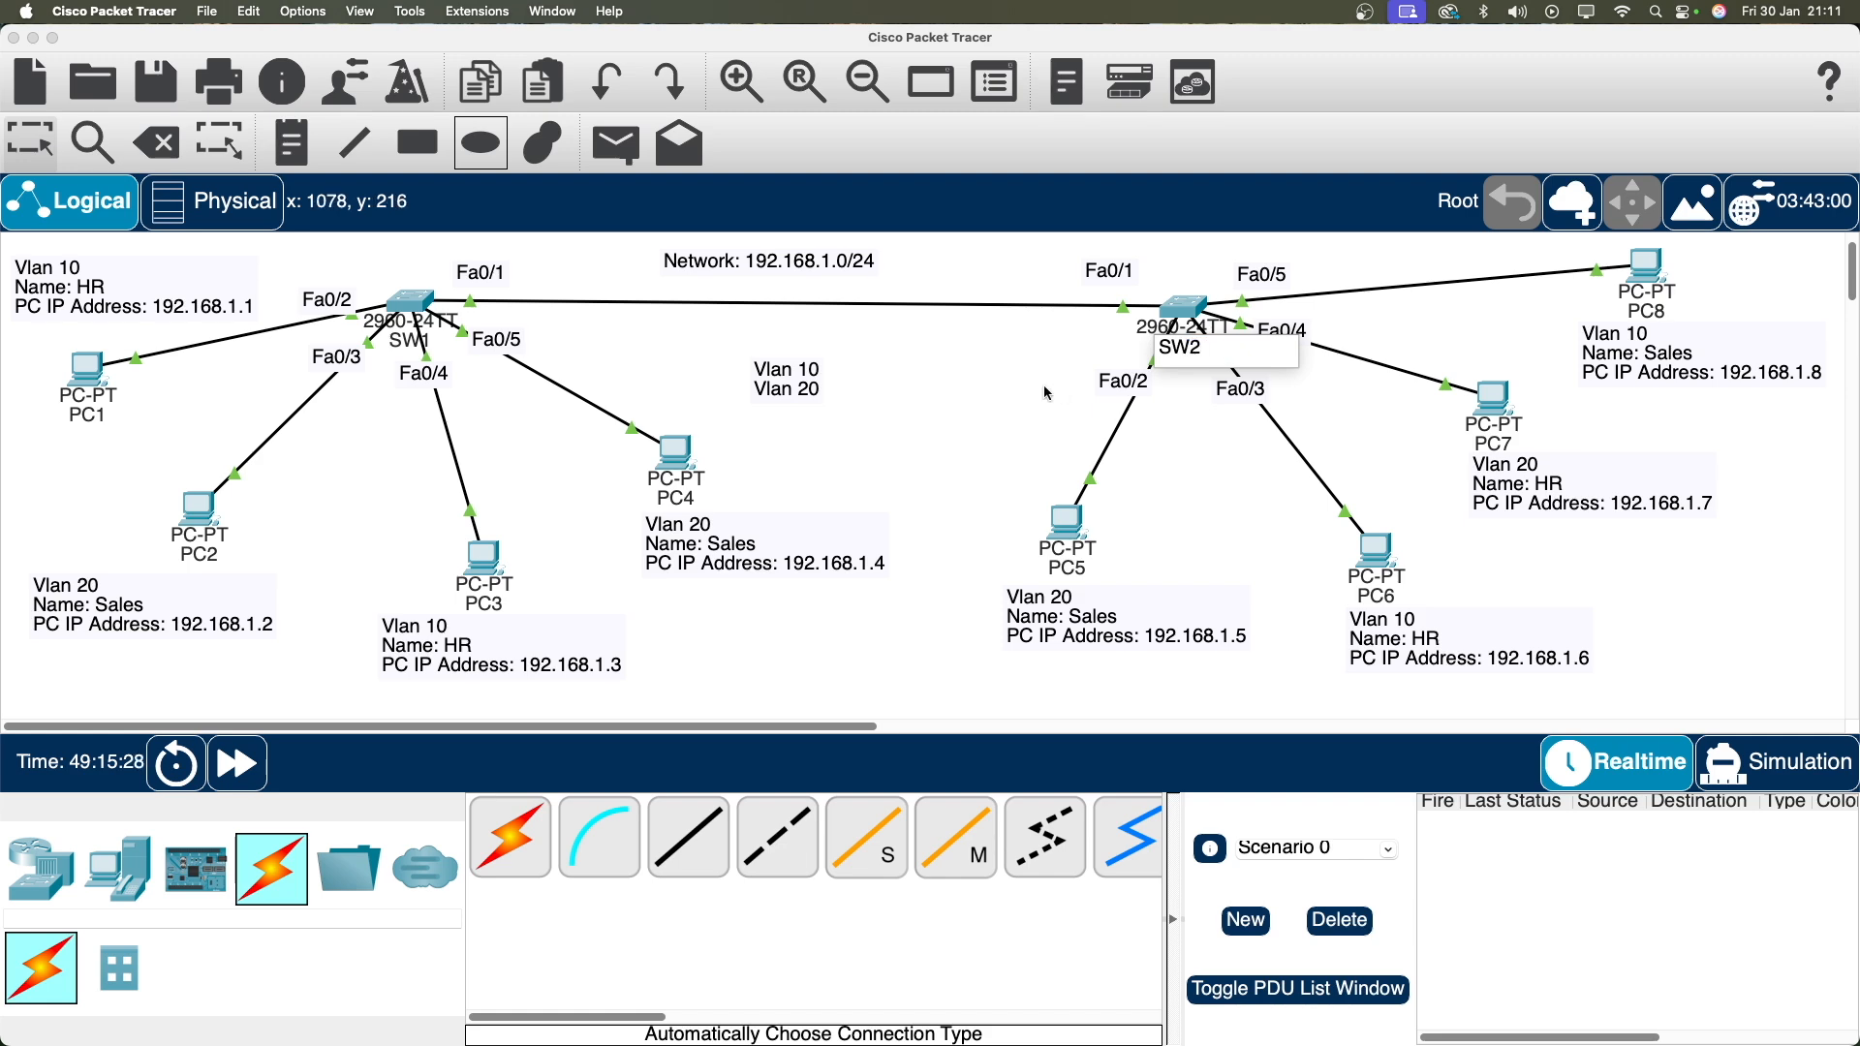
key(Return)
Create VLAN 10 named HR in the SW1 configuration.
click(401, 308)
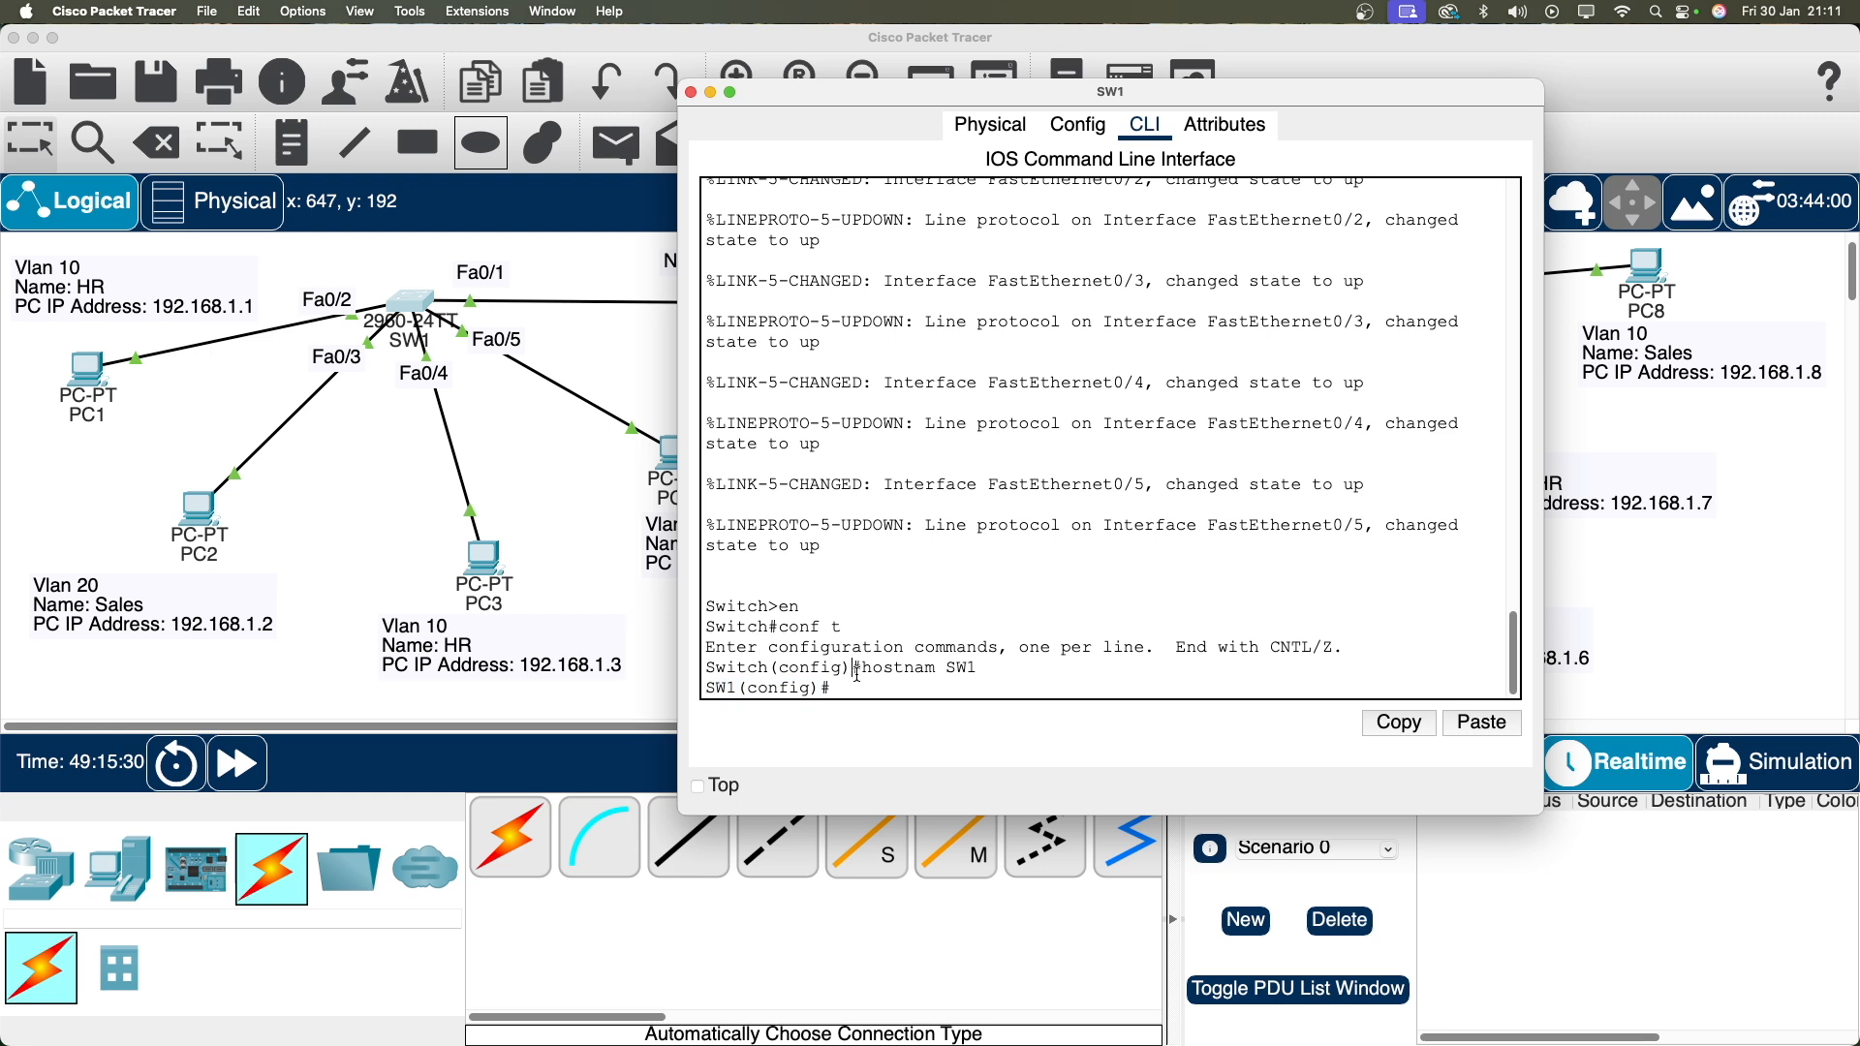
key(Return)
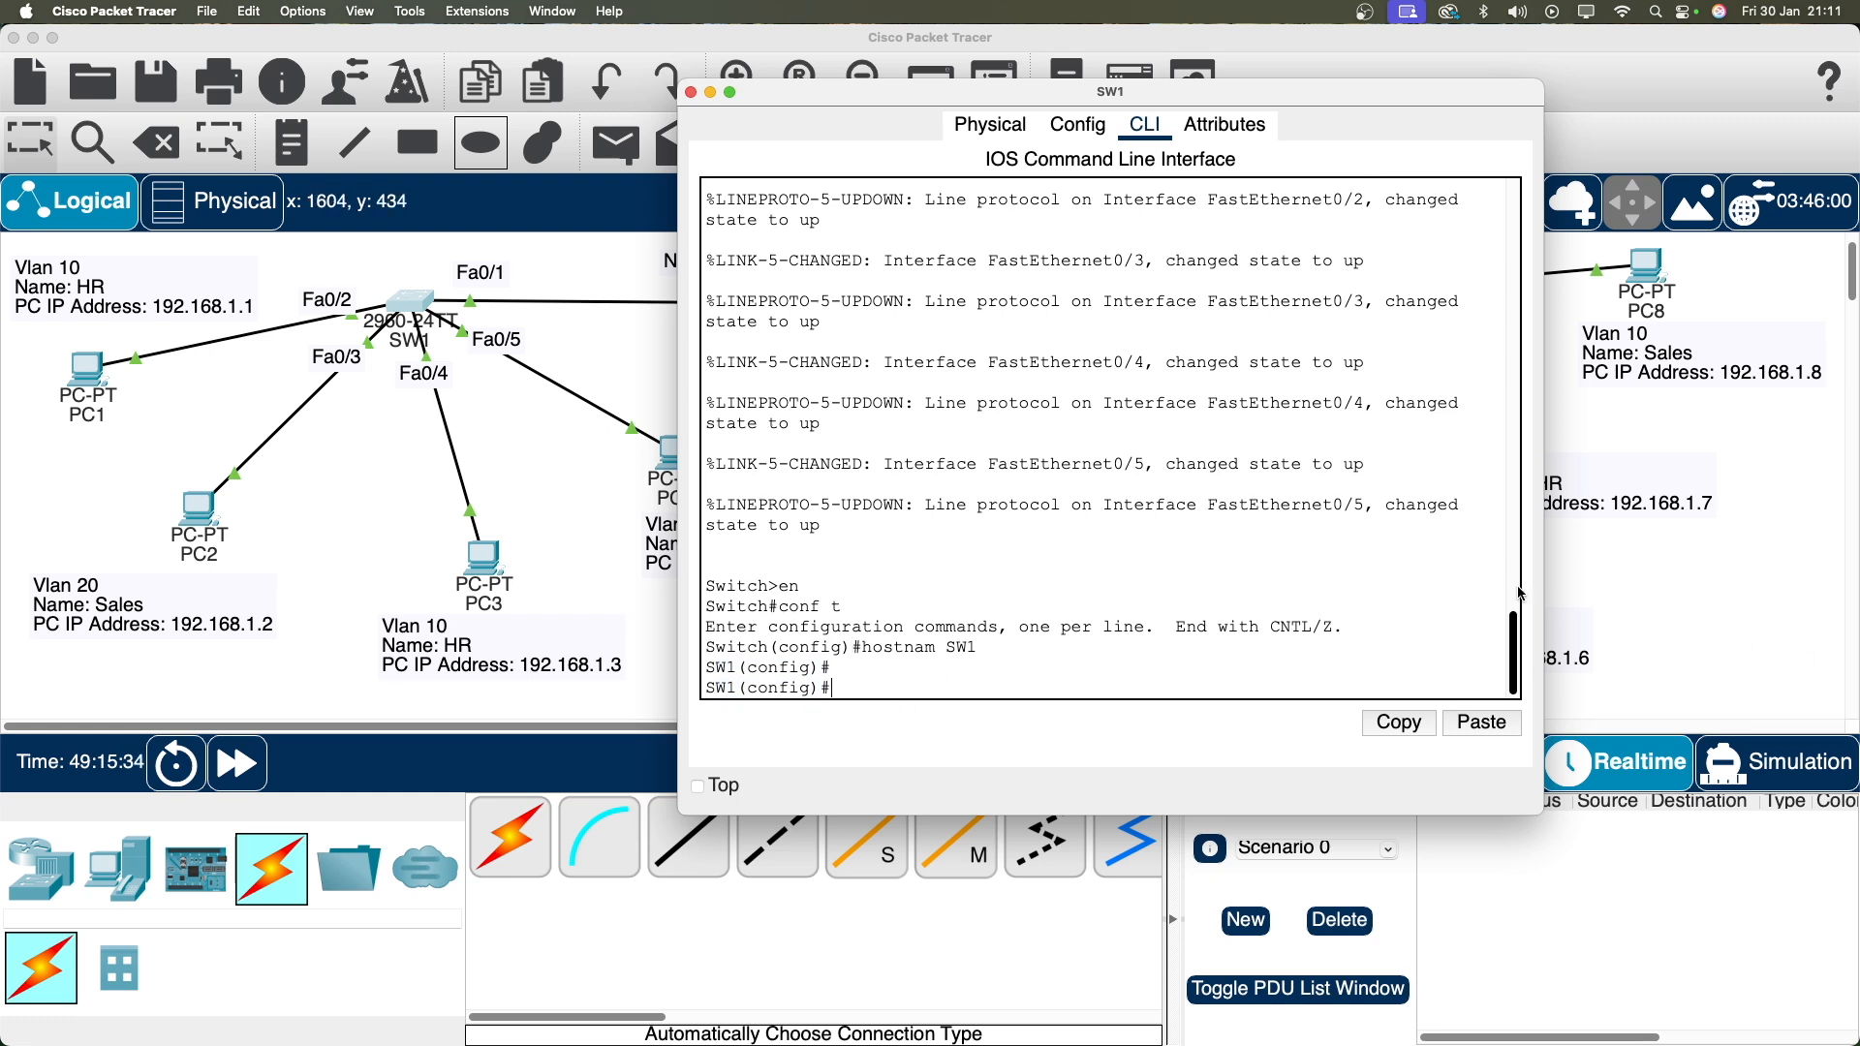
text(vlan 10)
key(Return)
text(name HR)
key(Return)
Create VLAN 20 named Sales in the SW1 configuration.
text(vlan 20)
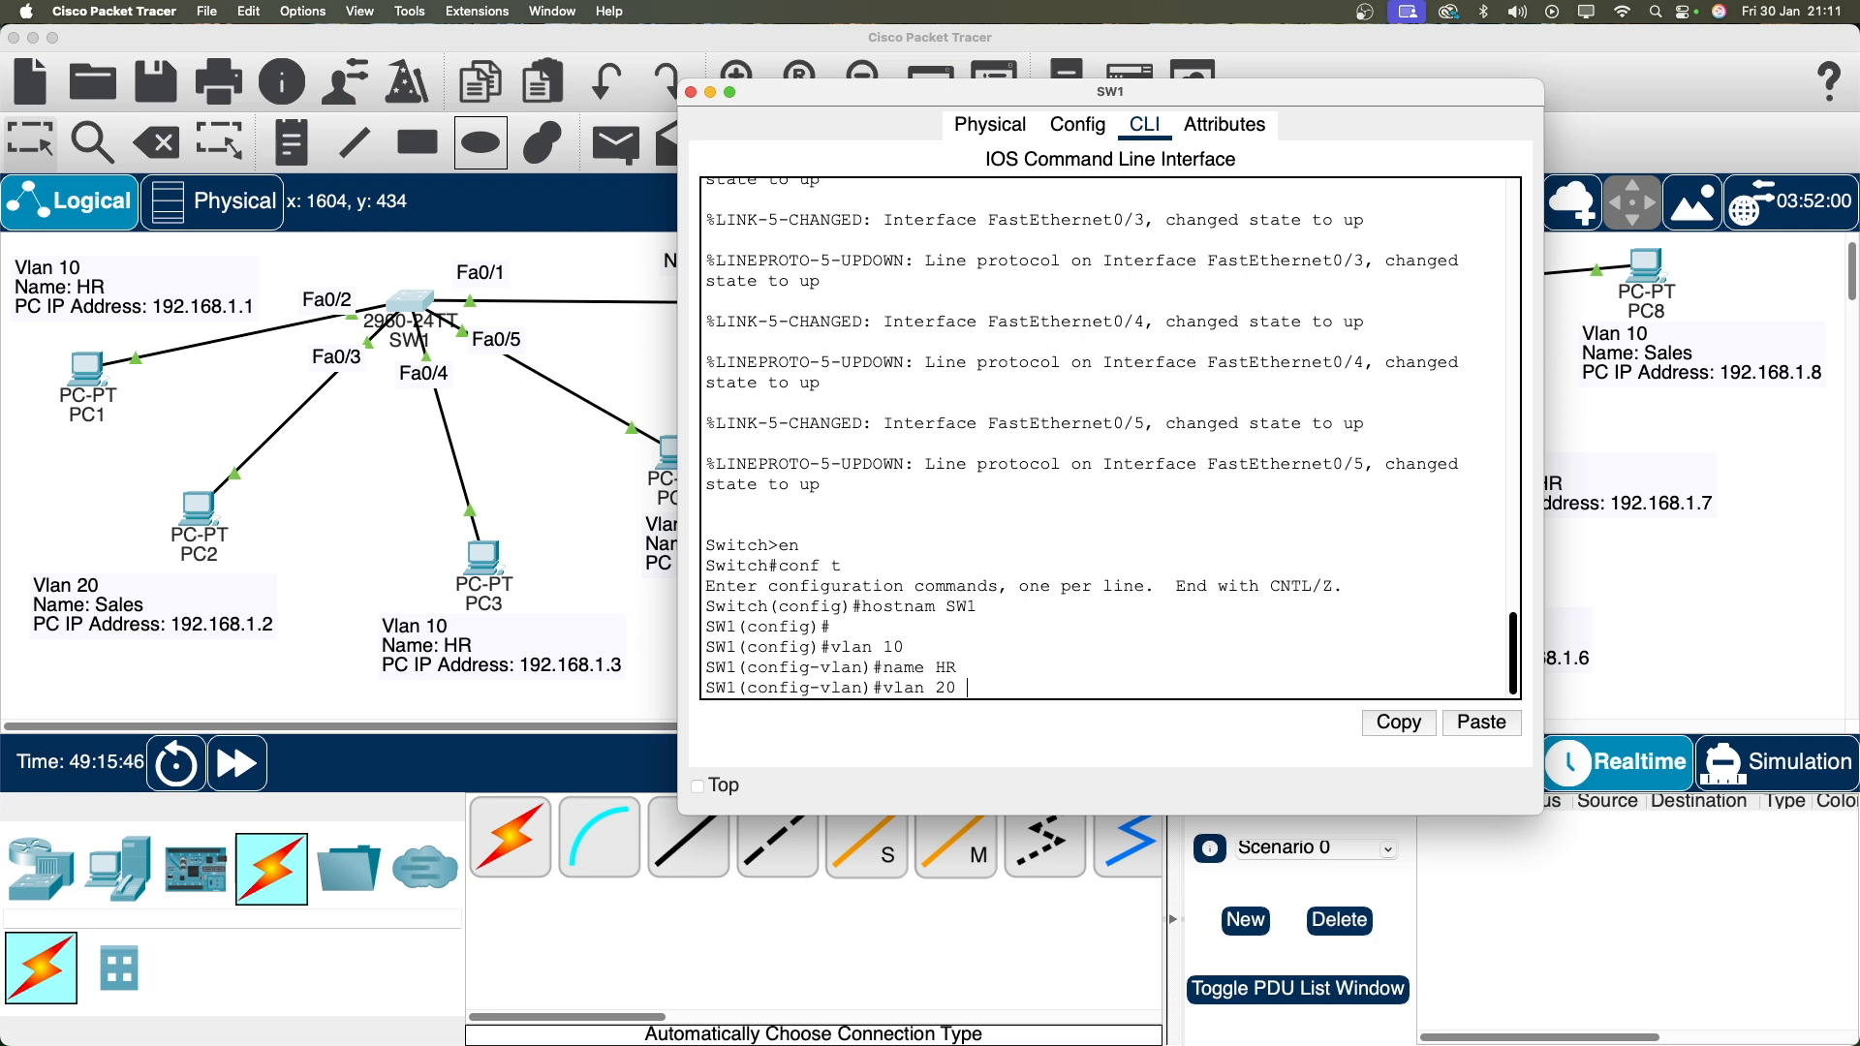
key(Return)
text(nam)
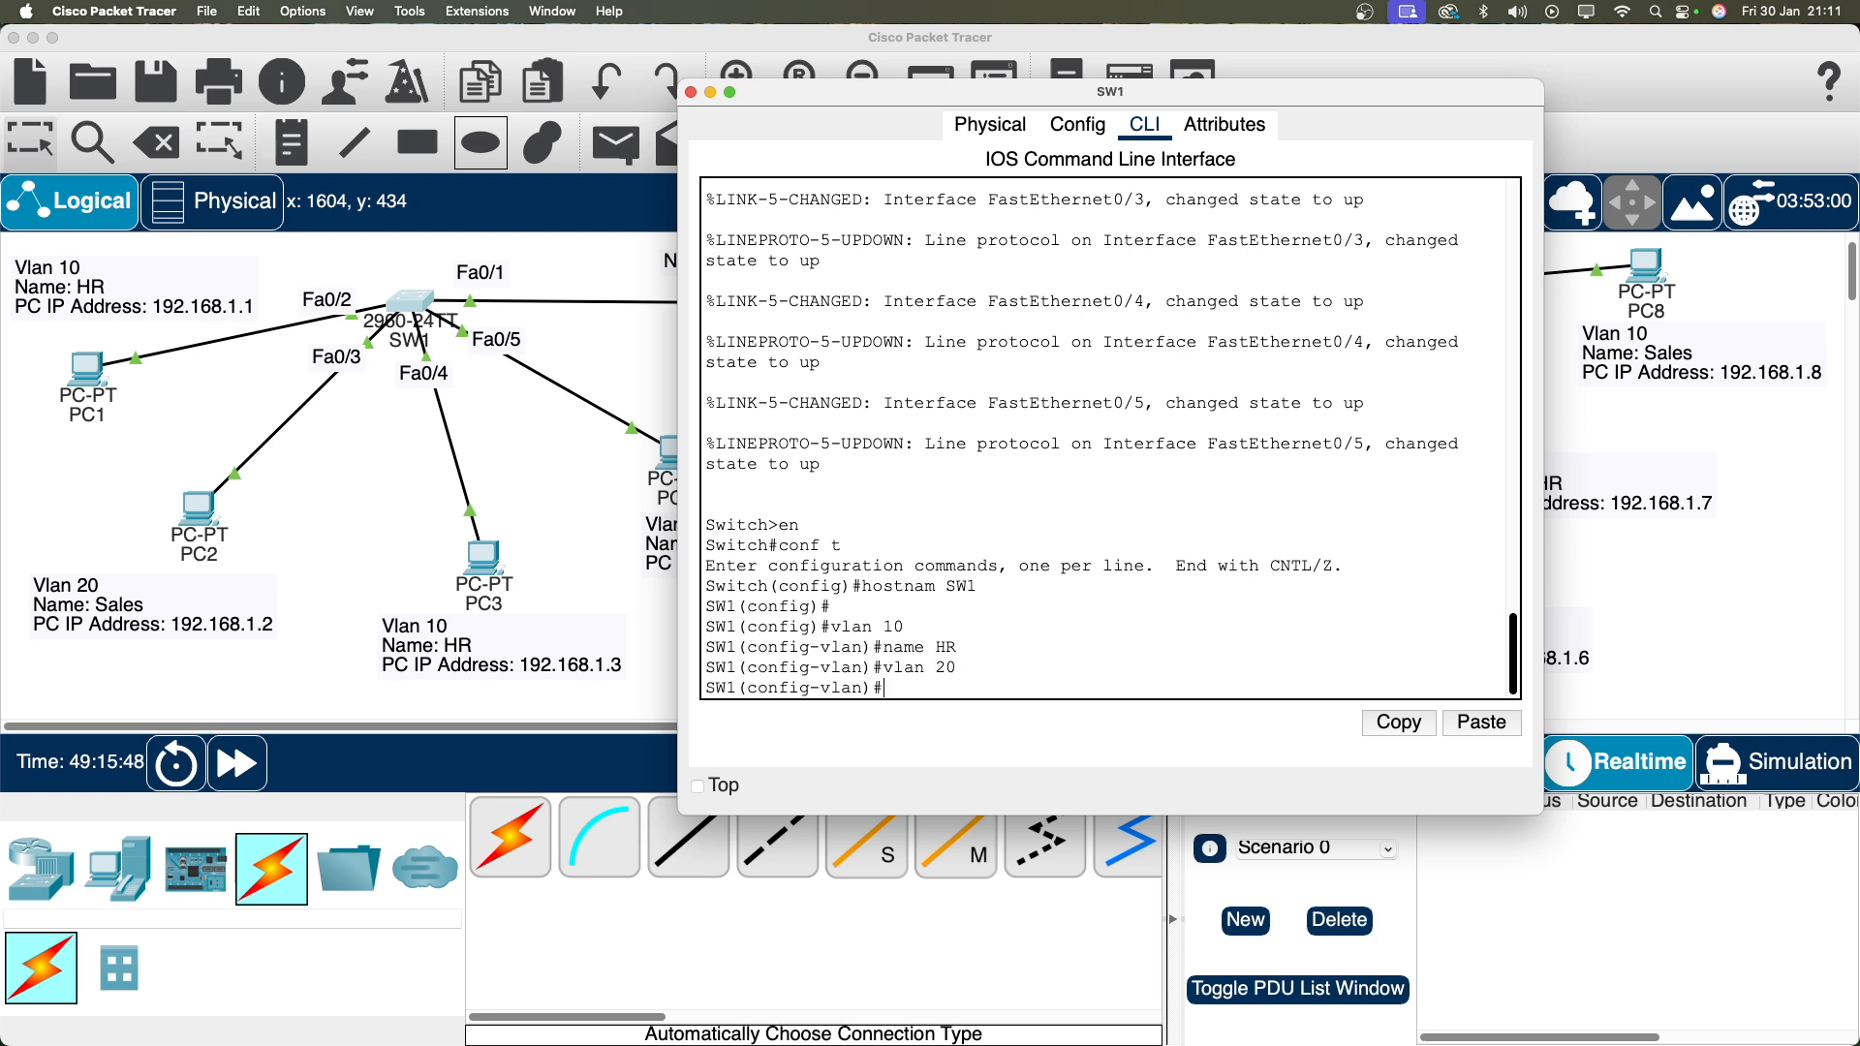
text(e Sales)
key(Return)
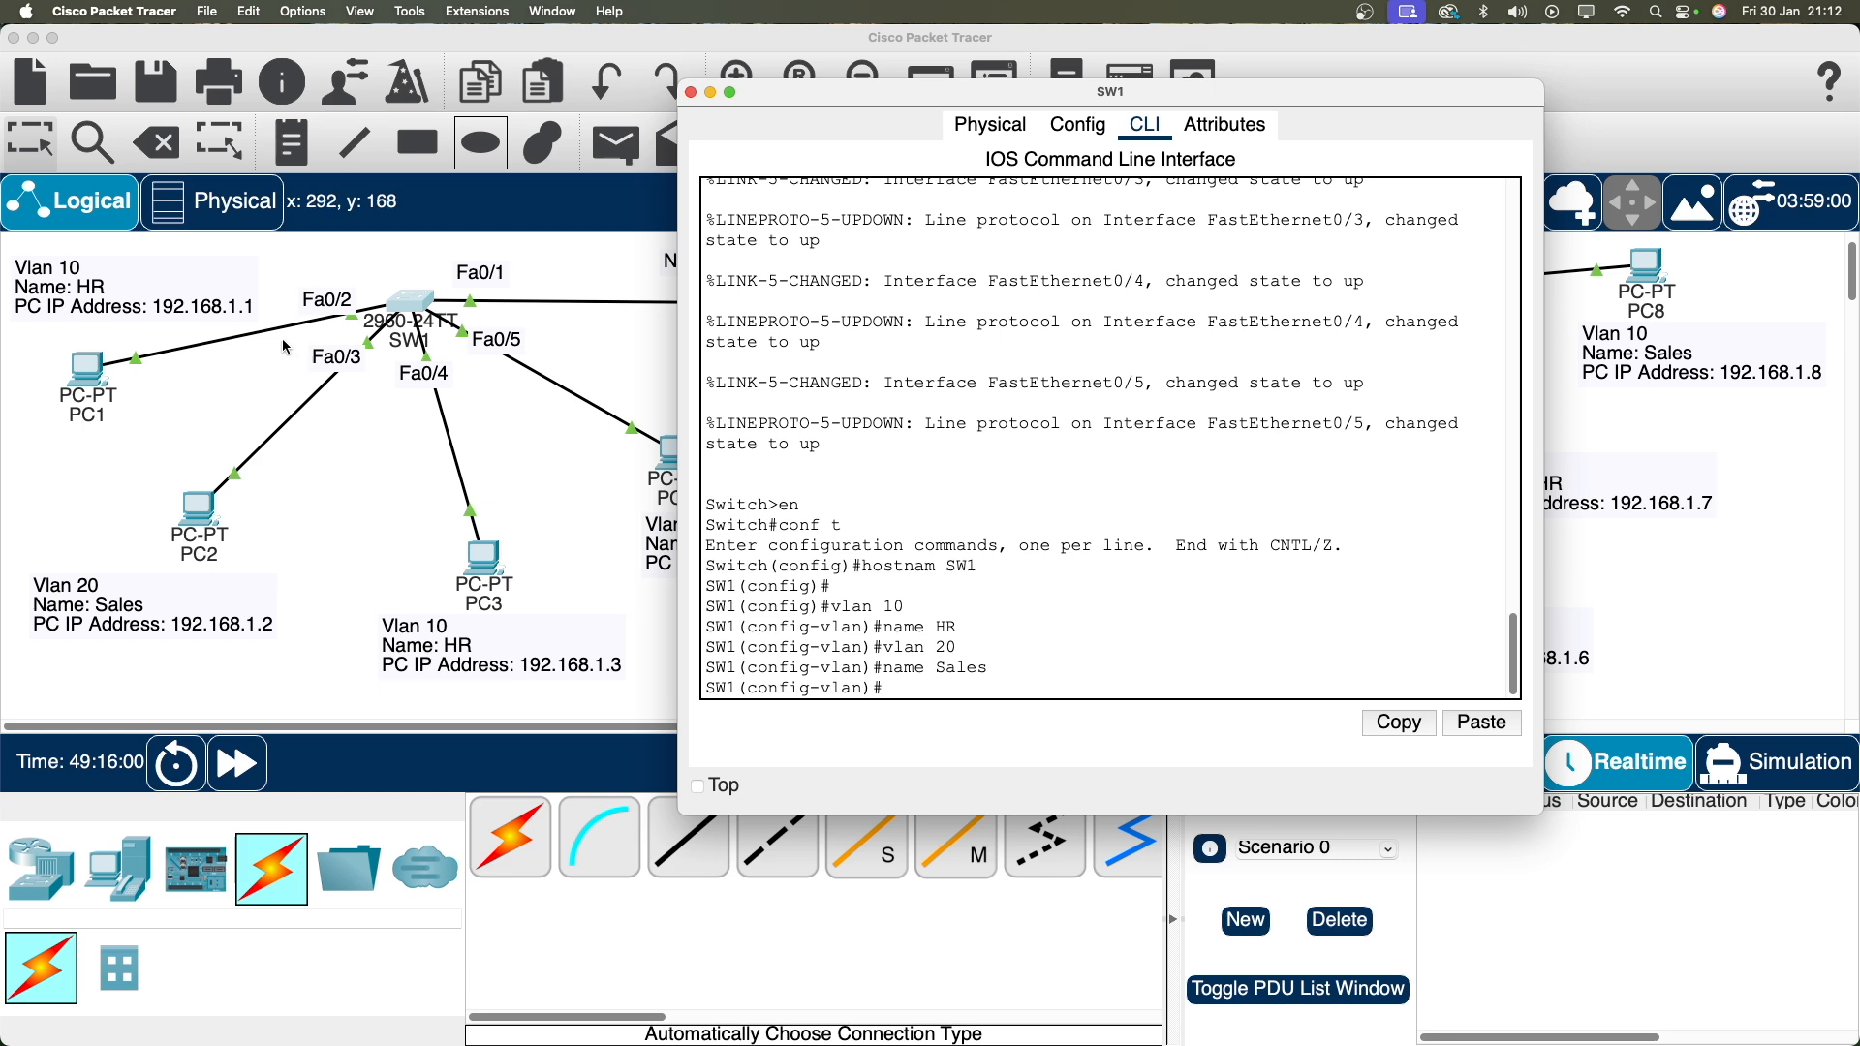
Close the SW1 window and move the Fa0/2 note slightly closer to SW1.
key(super+w)
mouse_move(340, 302)
mouse_down()
mouse_move(352, 276)
mouse_move(358, 293)
mouse_up()
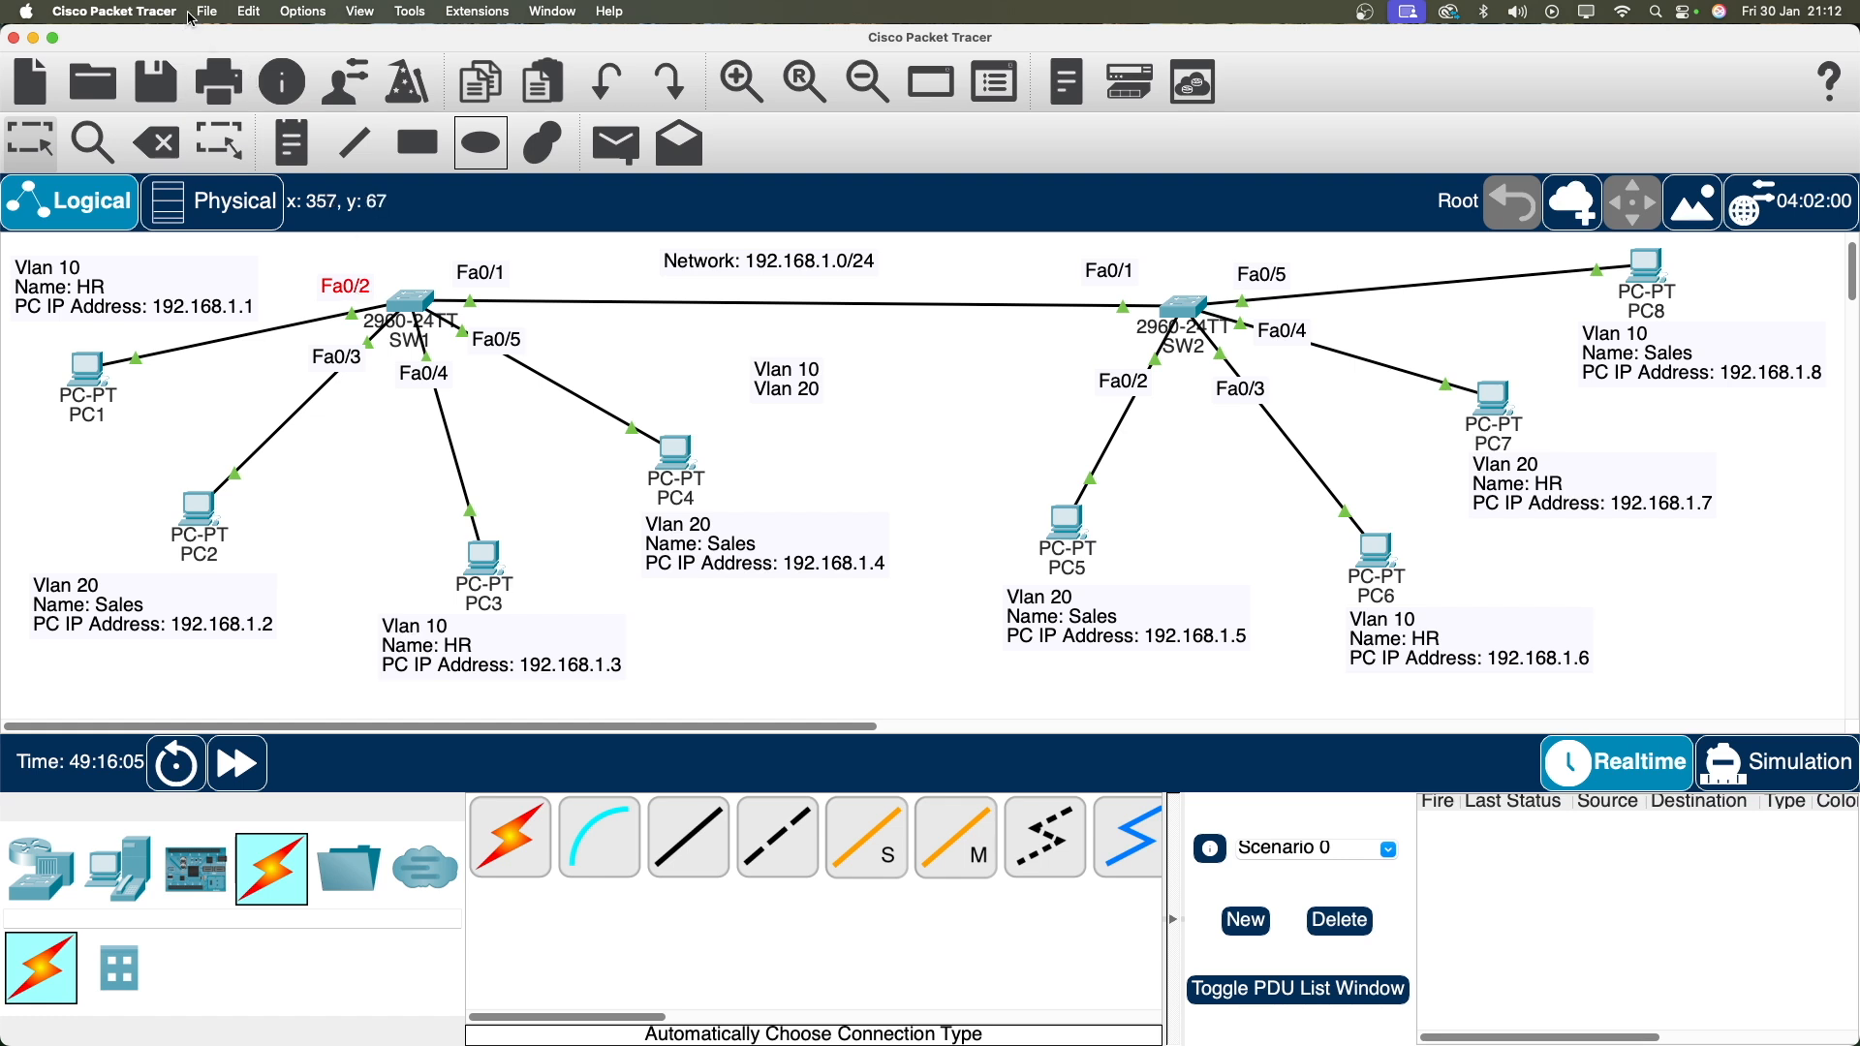
Enable Always Show Port Labels in Logical Workspace in the preferences and close them.
click(120, 11)
click(131, 76)
click(439, 301)
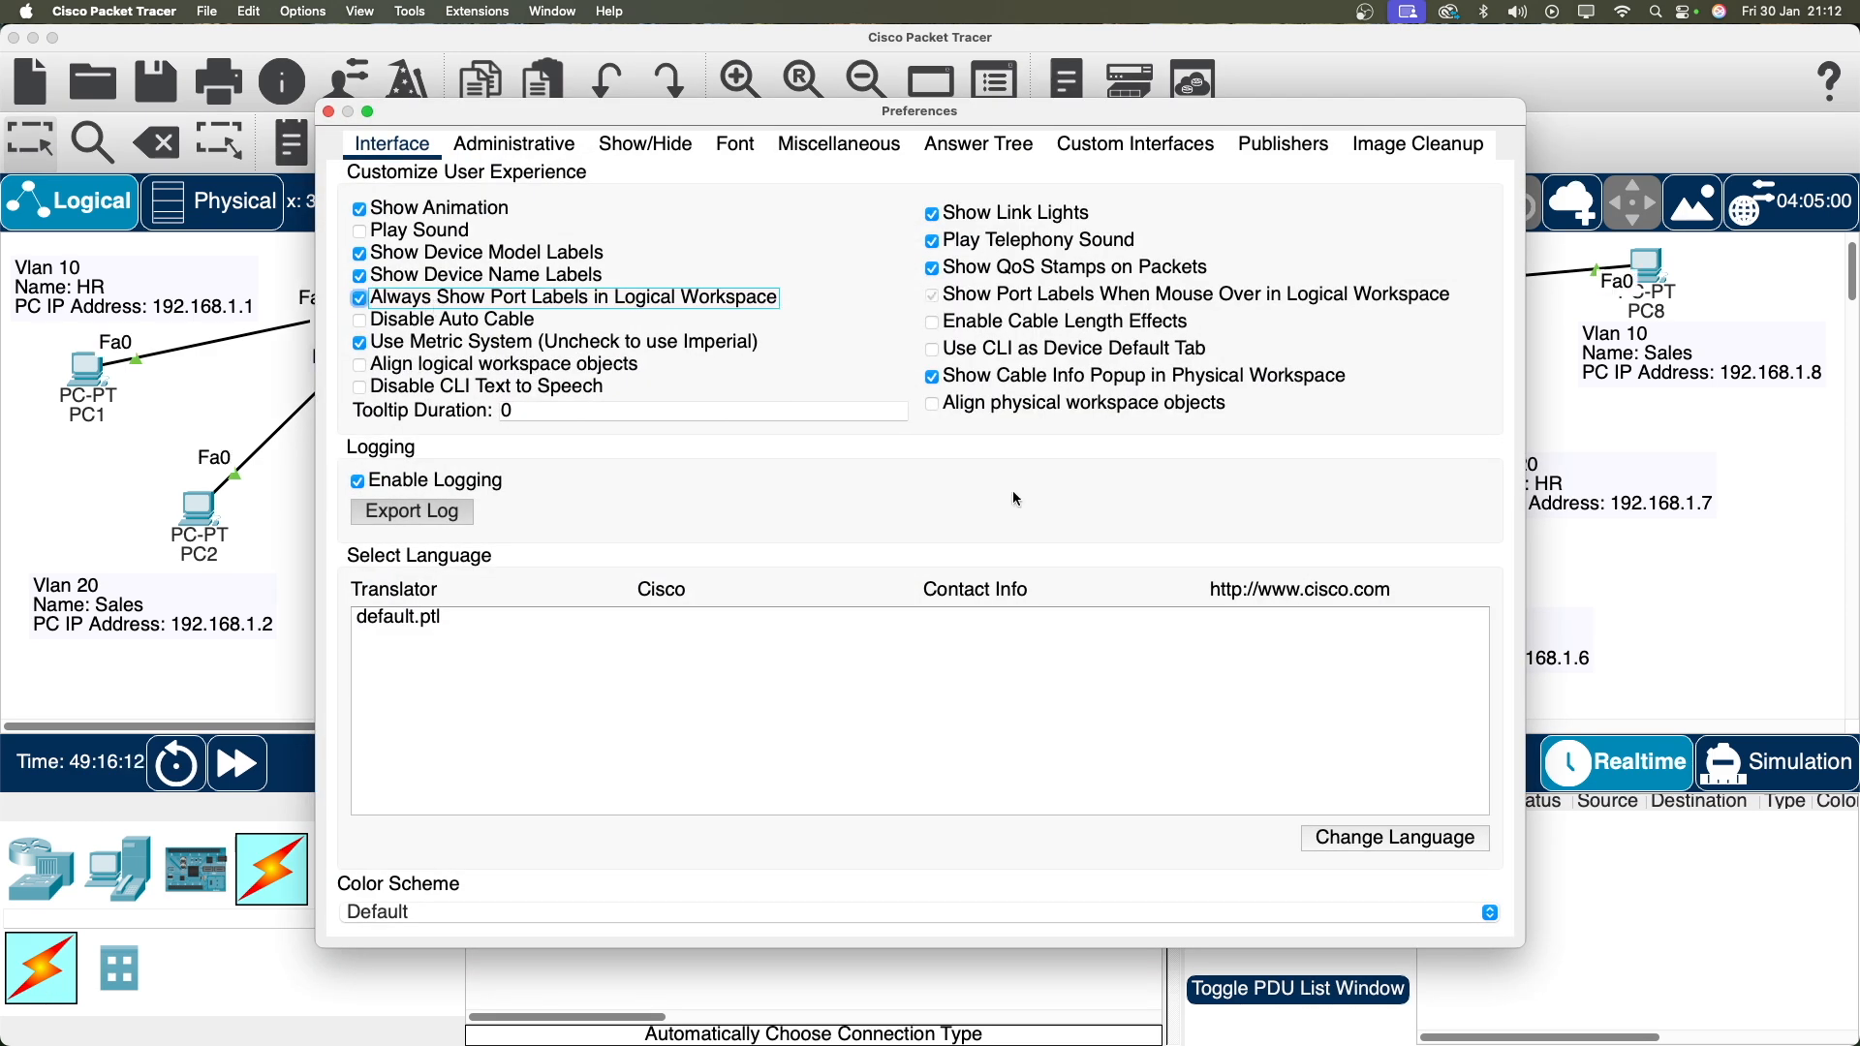
click(330, 111)
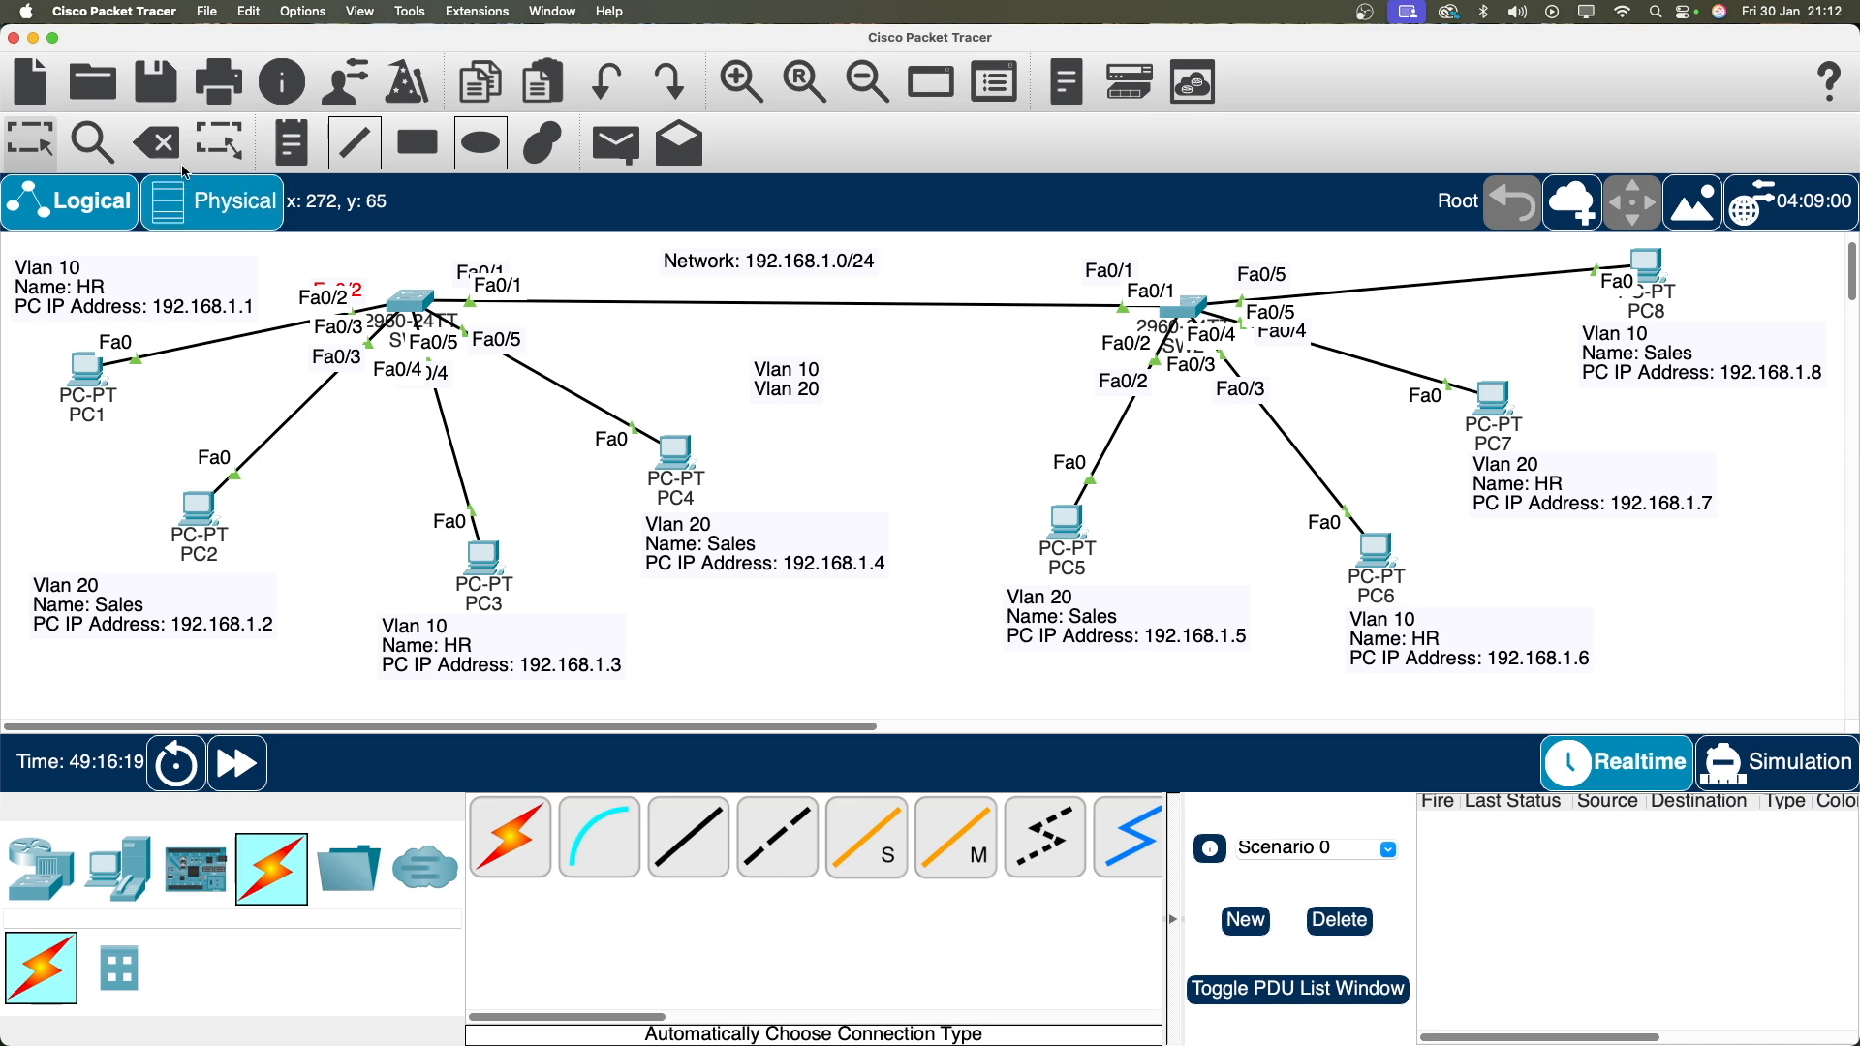
Disable Always Show Port Labels in Logical Workspace in the preferences and close them.
click(166, 11)
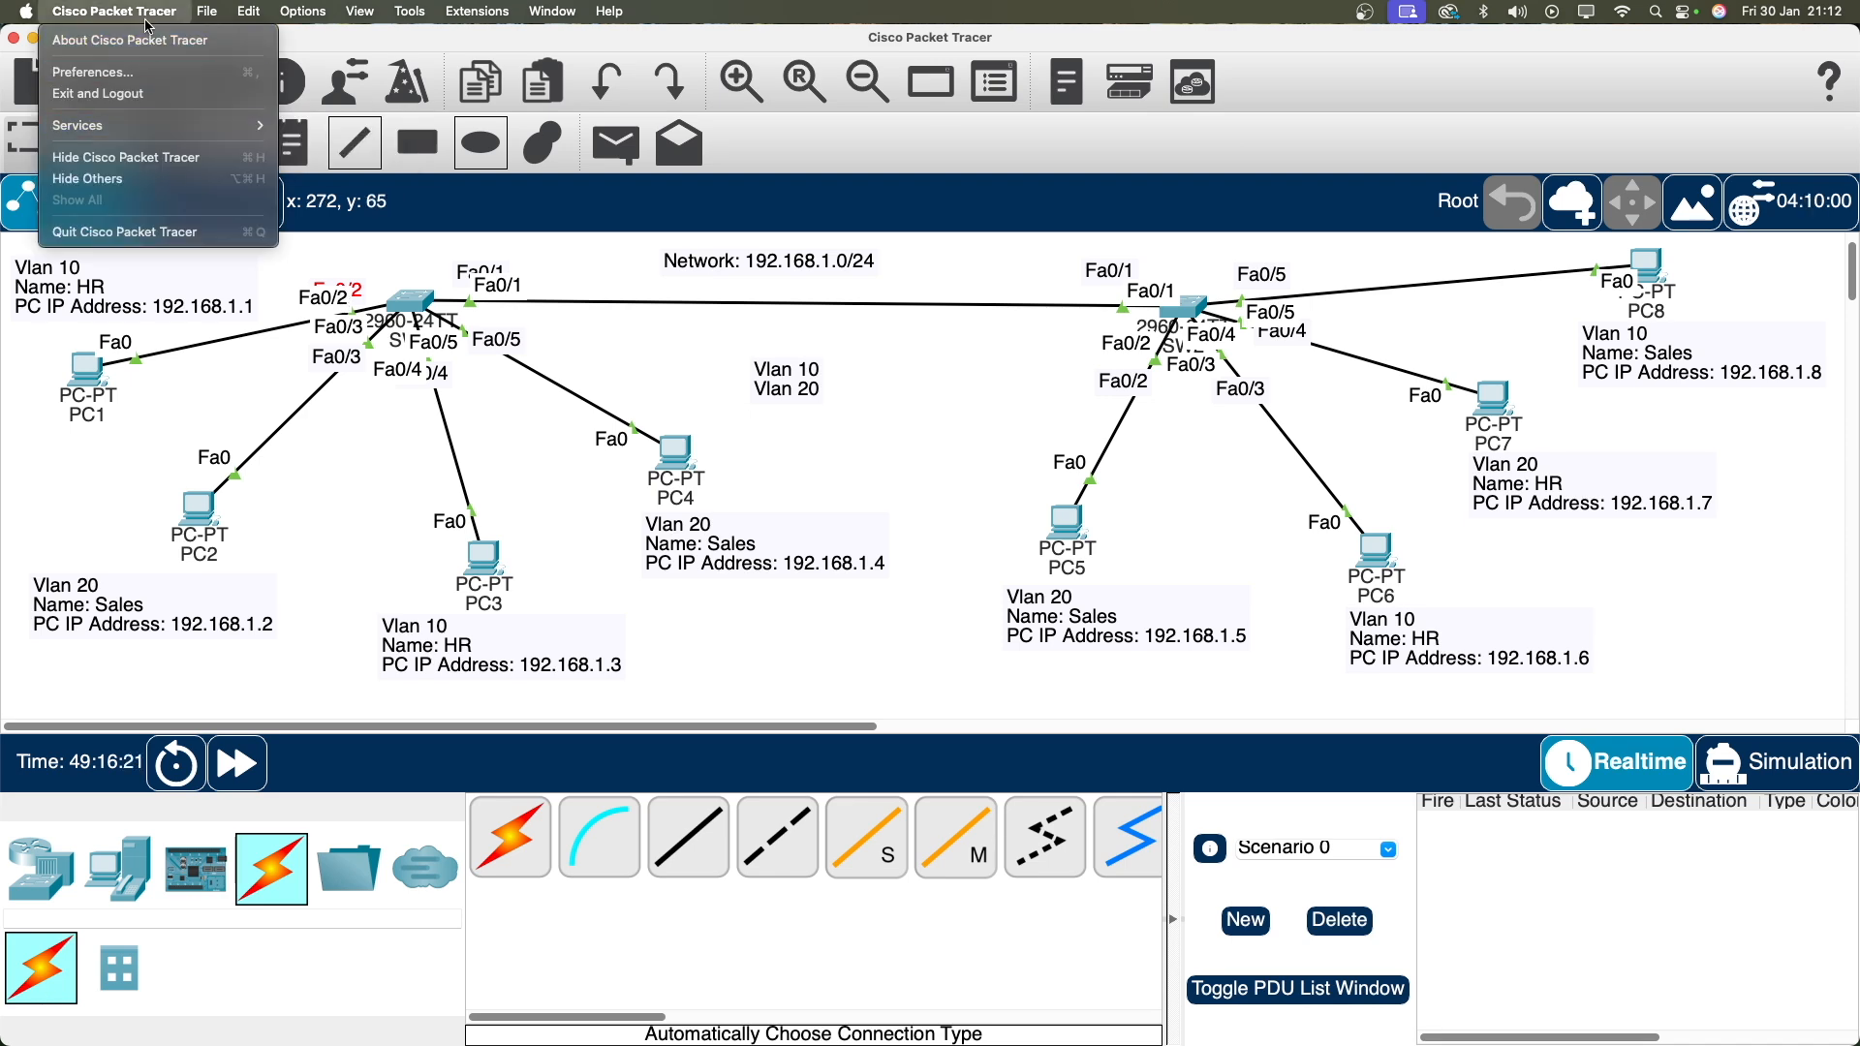
click(441, 257)
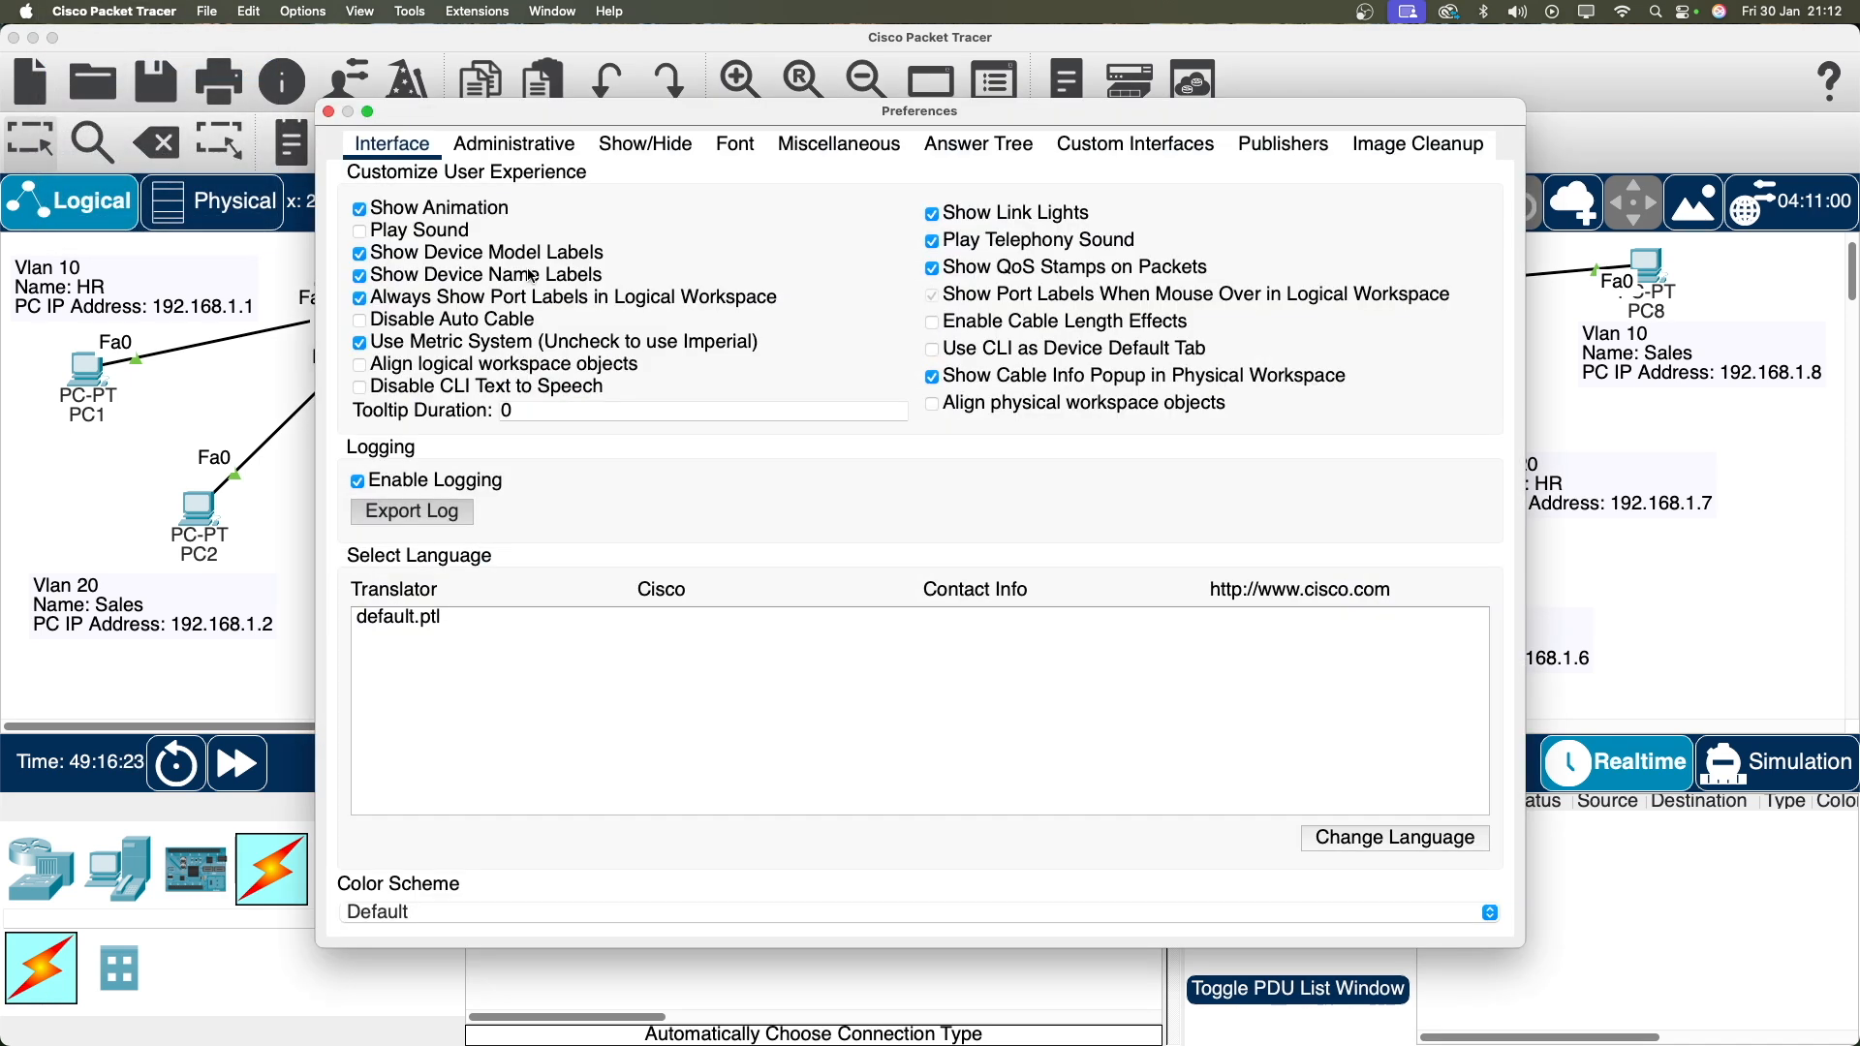
click(378, 299)
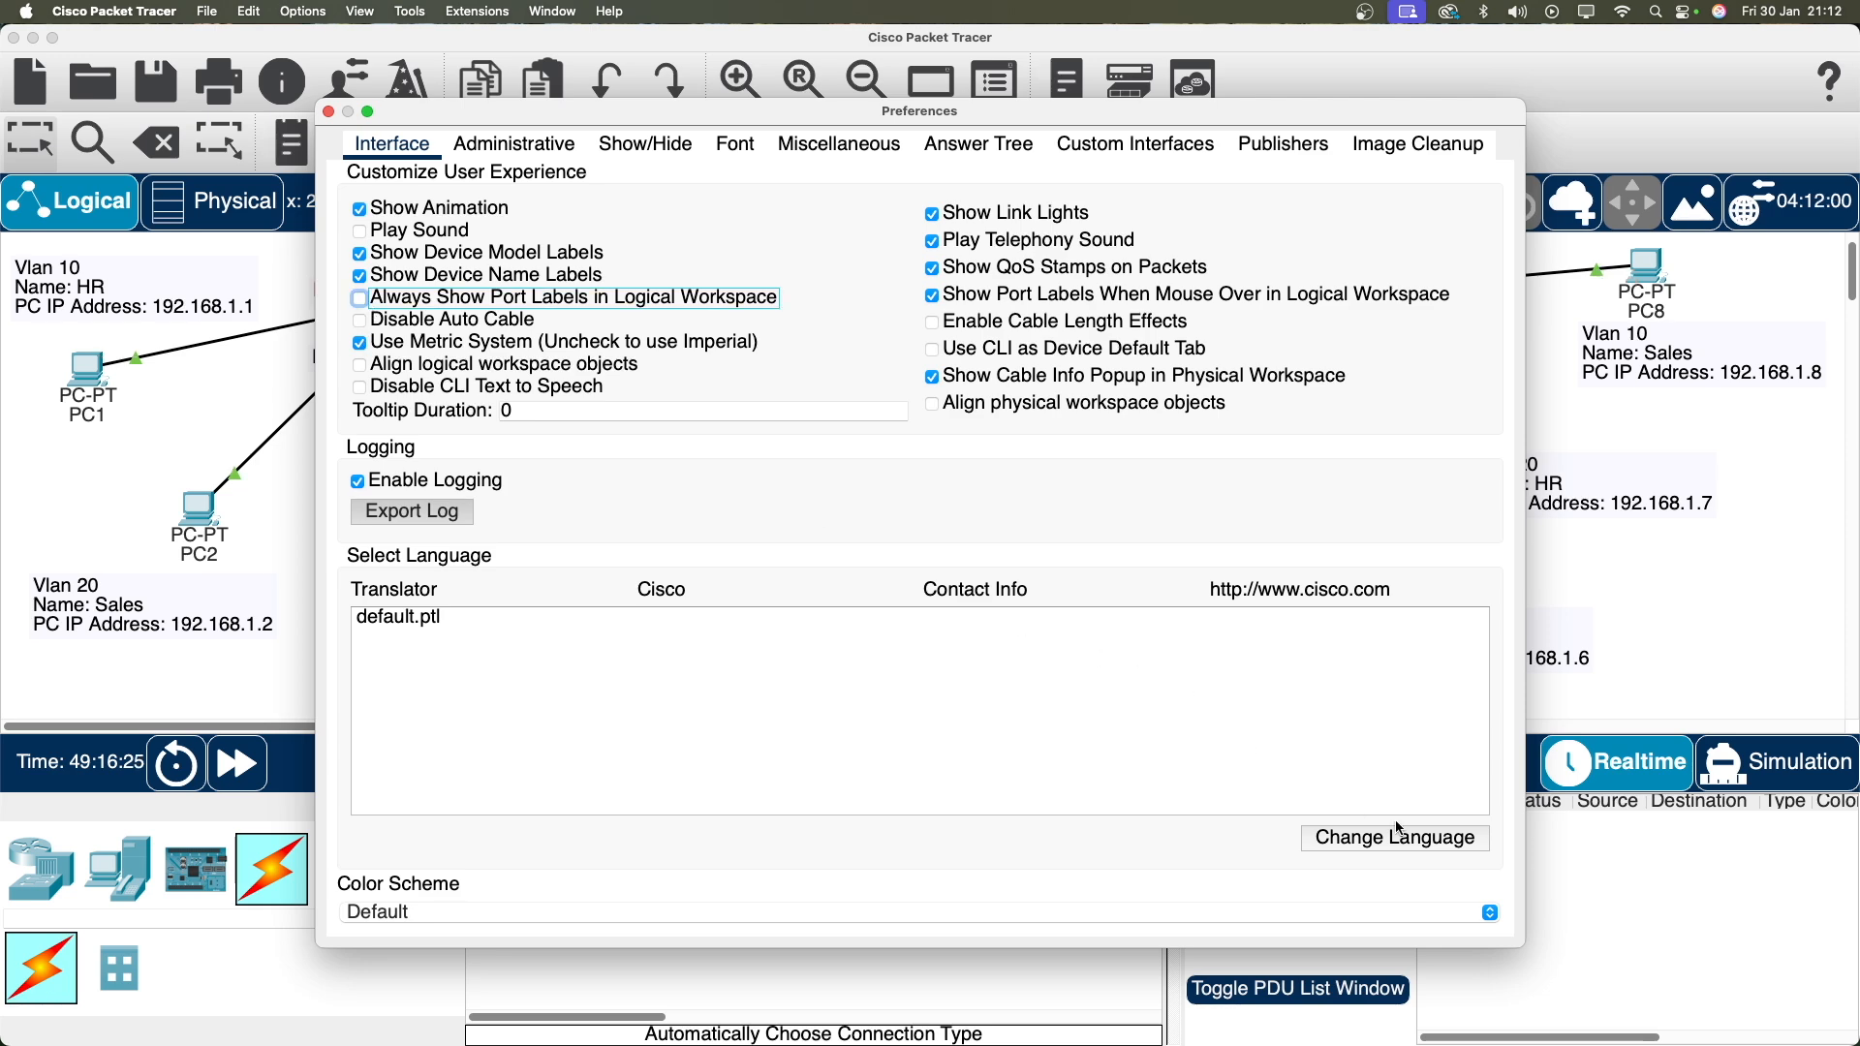
click(329, 111)
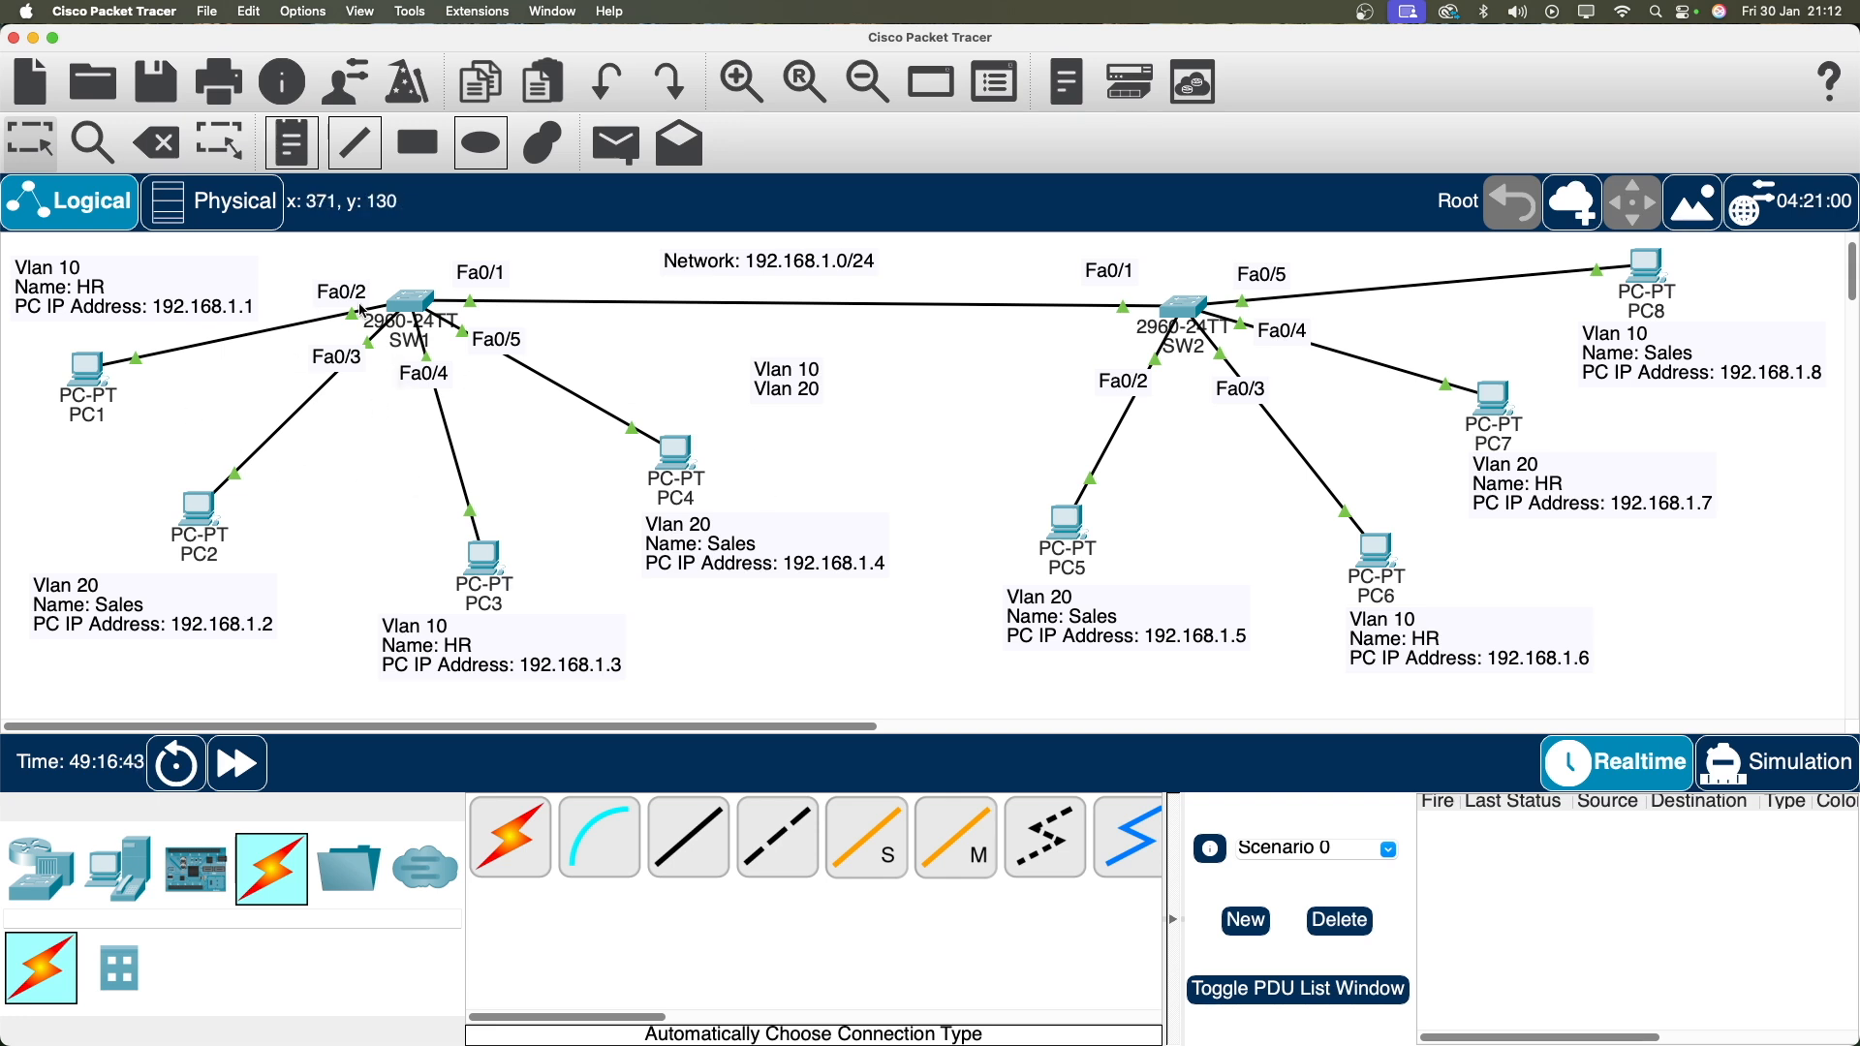
Configure interface f0/2 on SW1 as an access port assigned to VLAN 10.
click(409, 306)
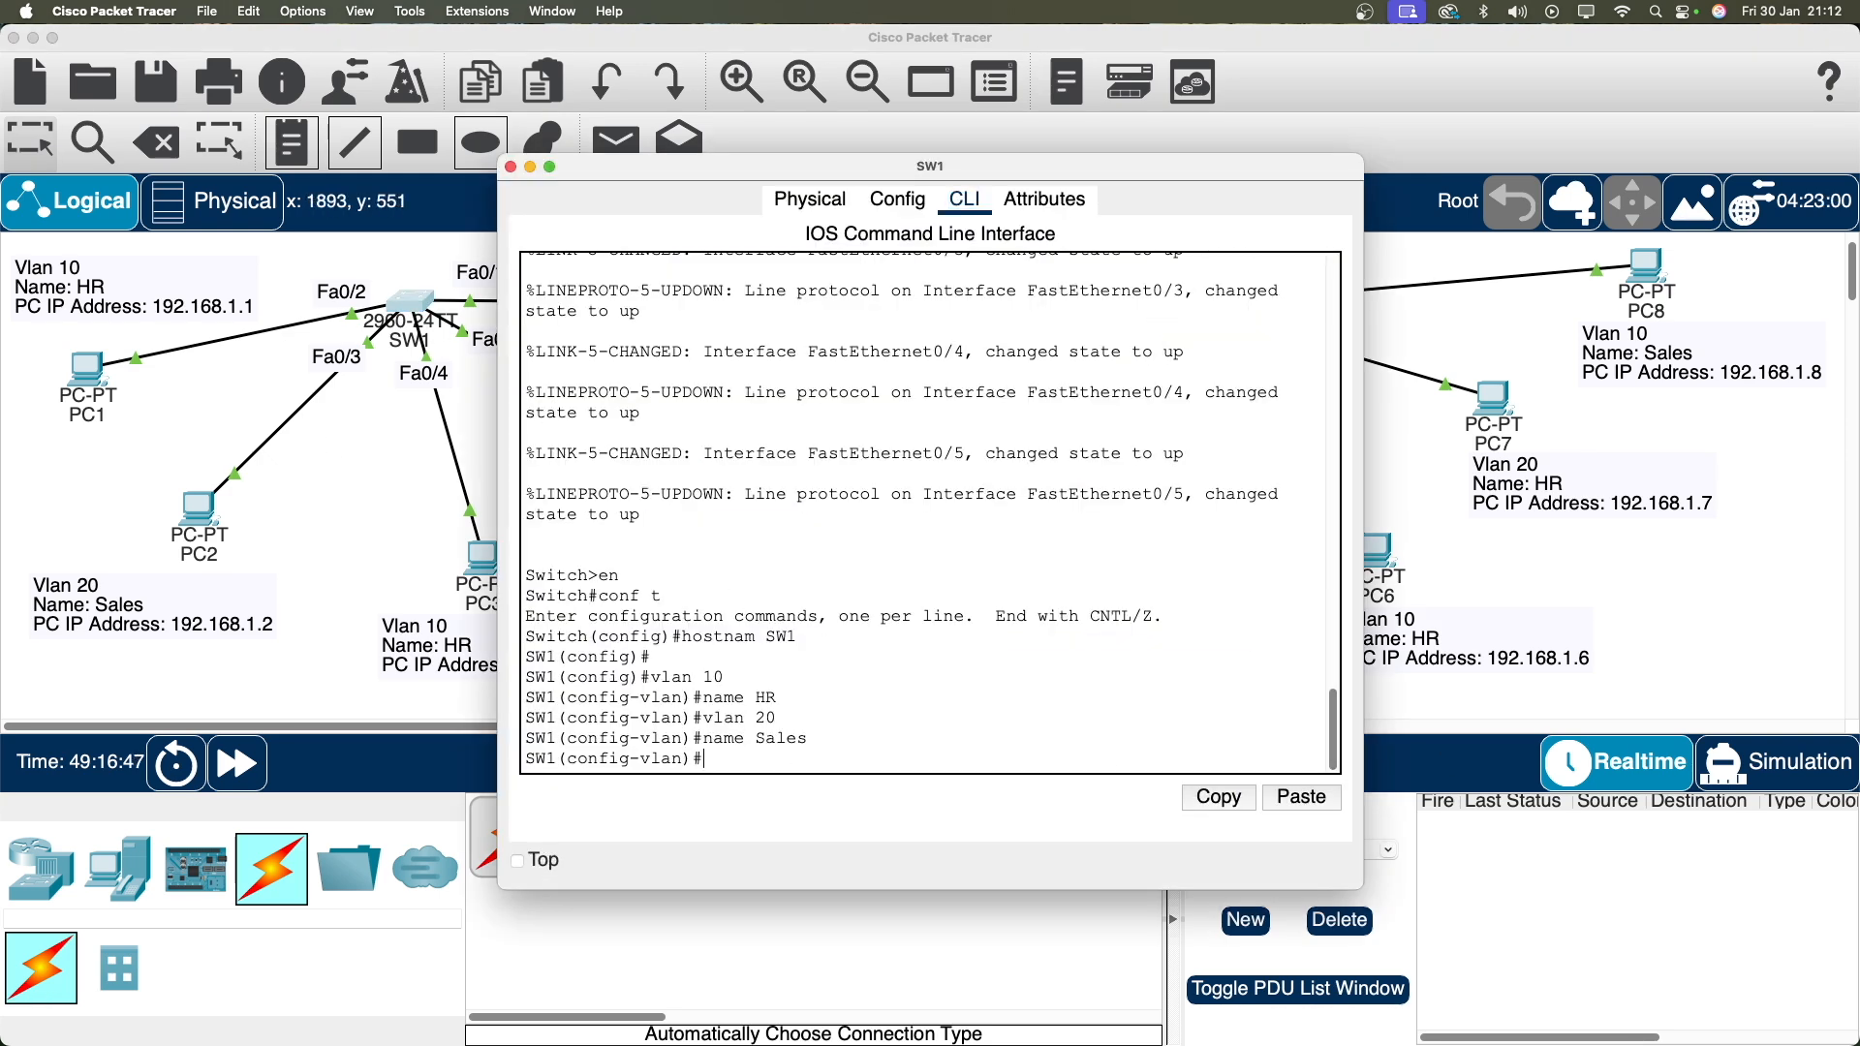
text(int f0/2)
key(Return)
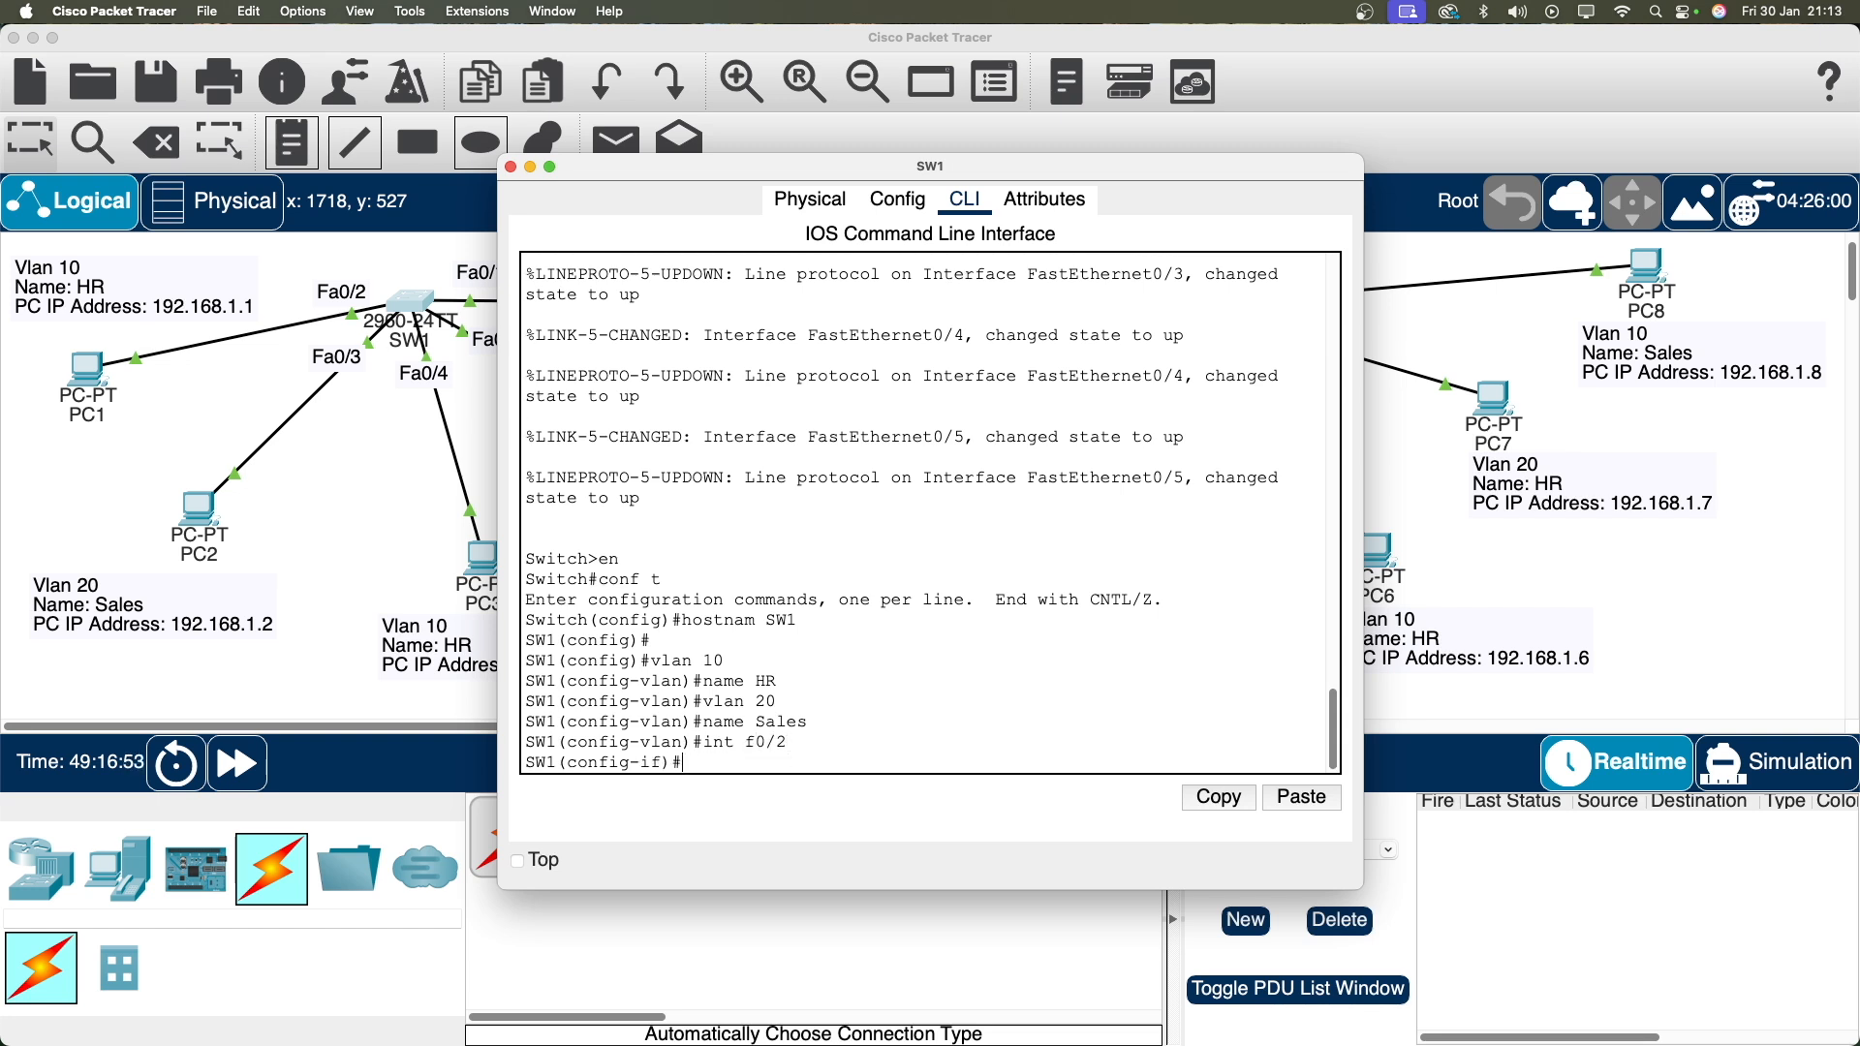
text(switchport mode access)
key(Return)
text(switchport access vlan 10)
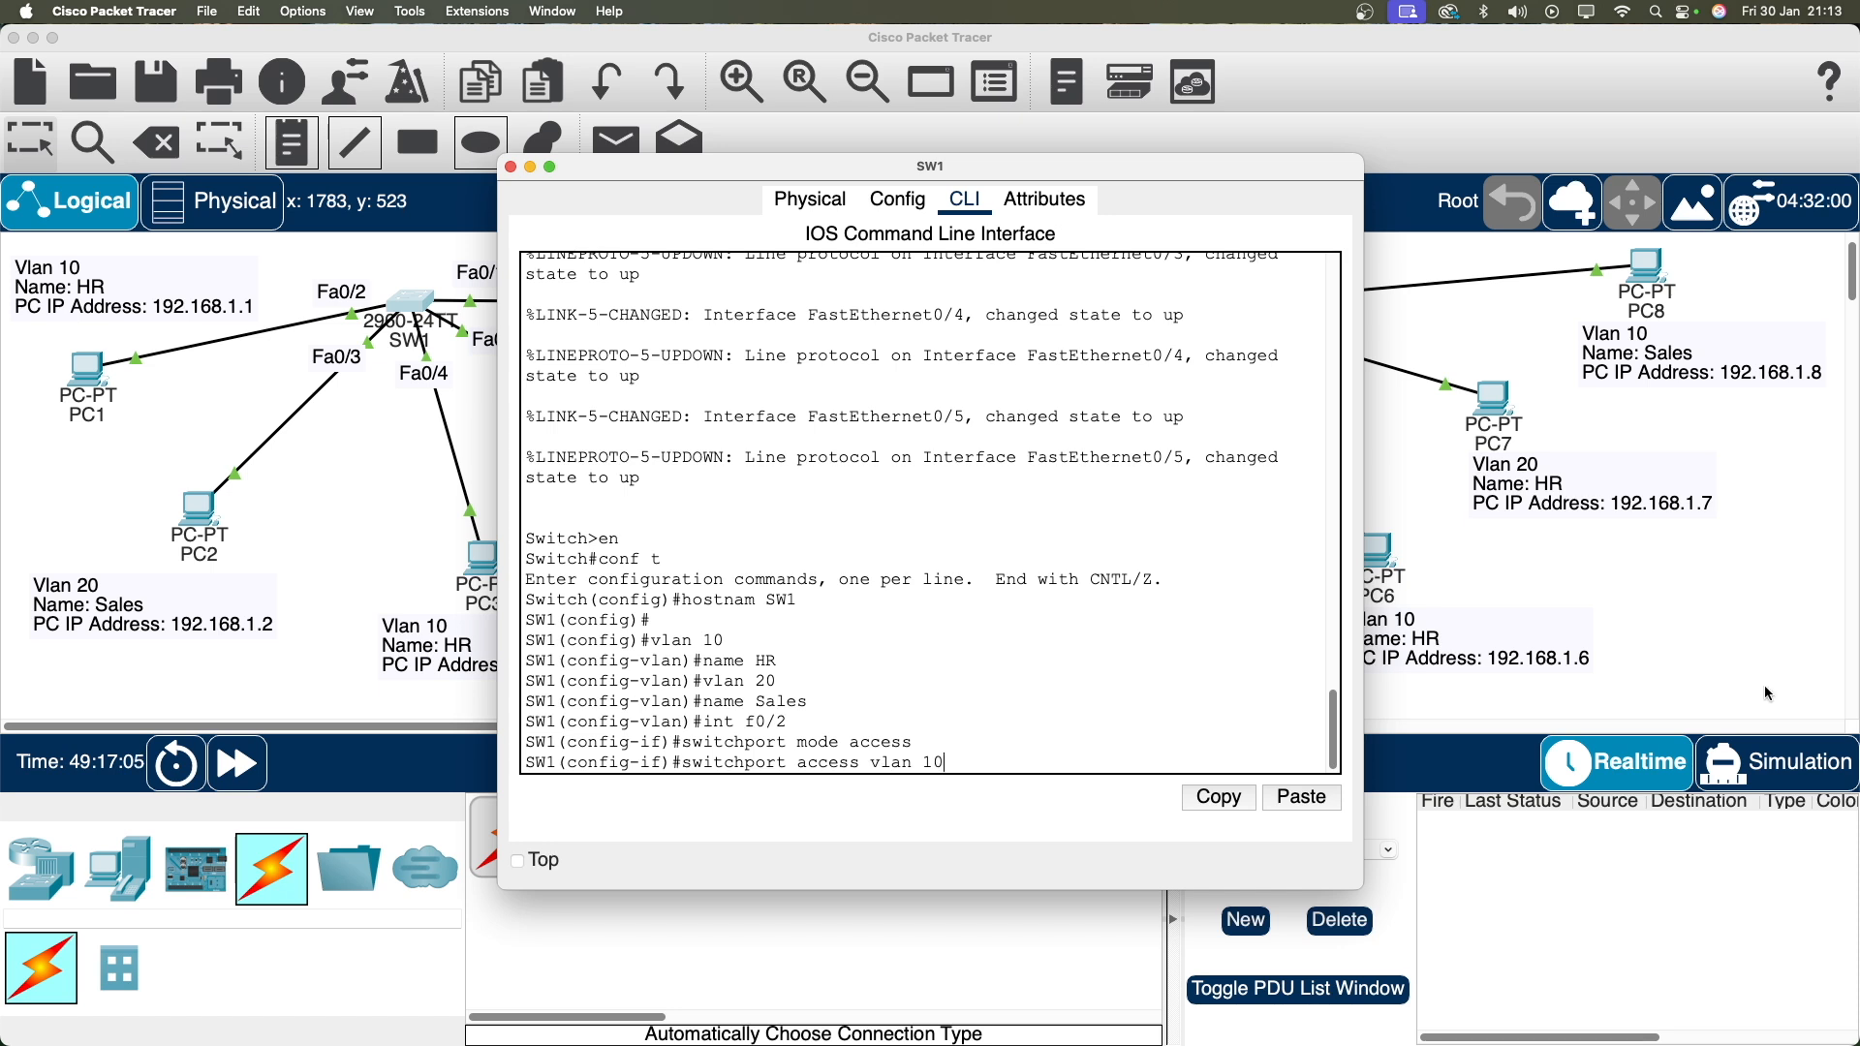
drag(843, 721, 725, 722)
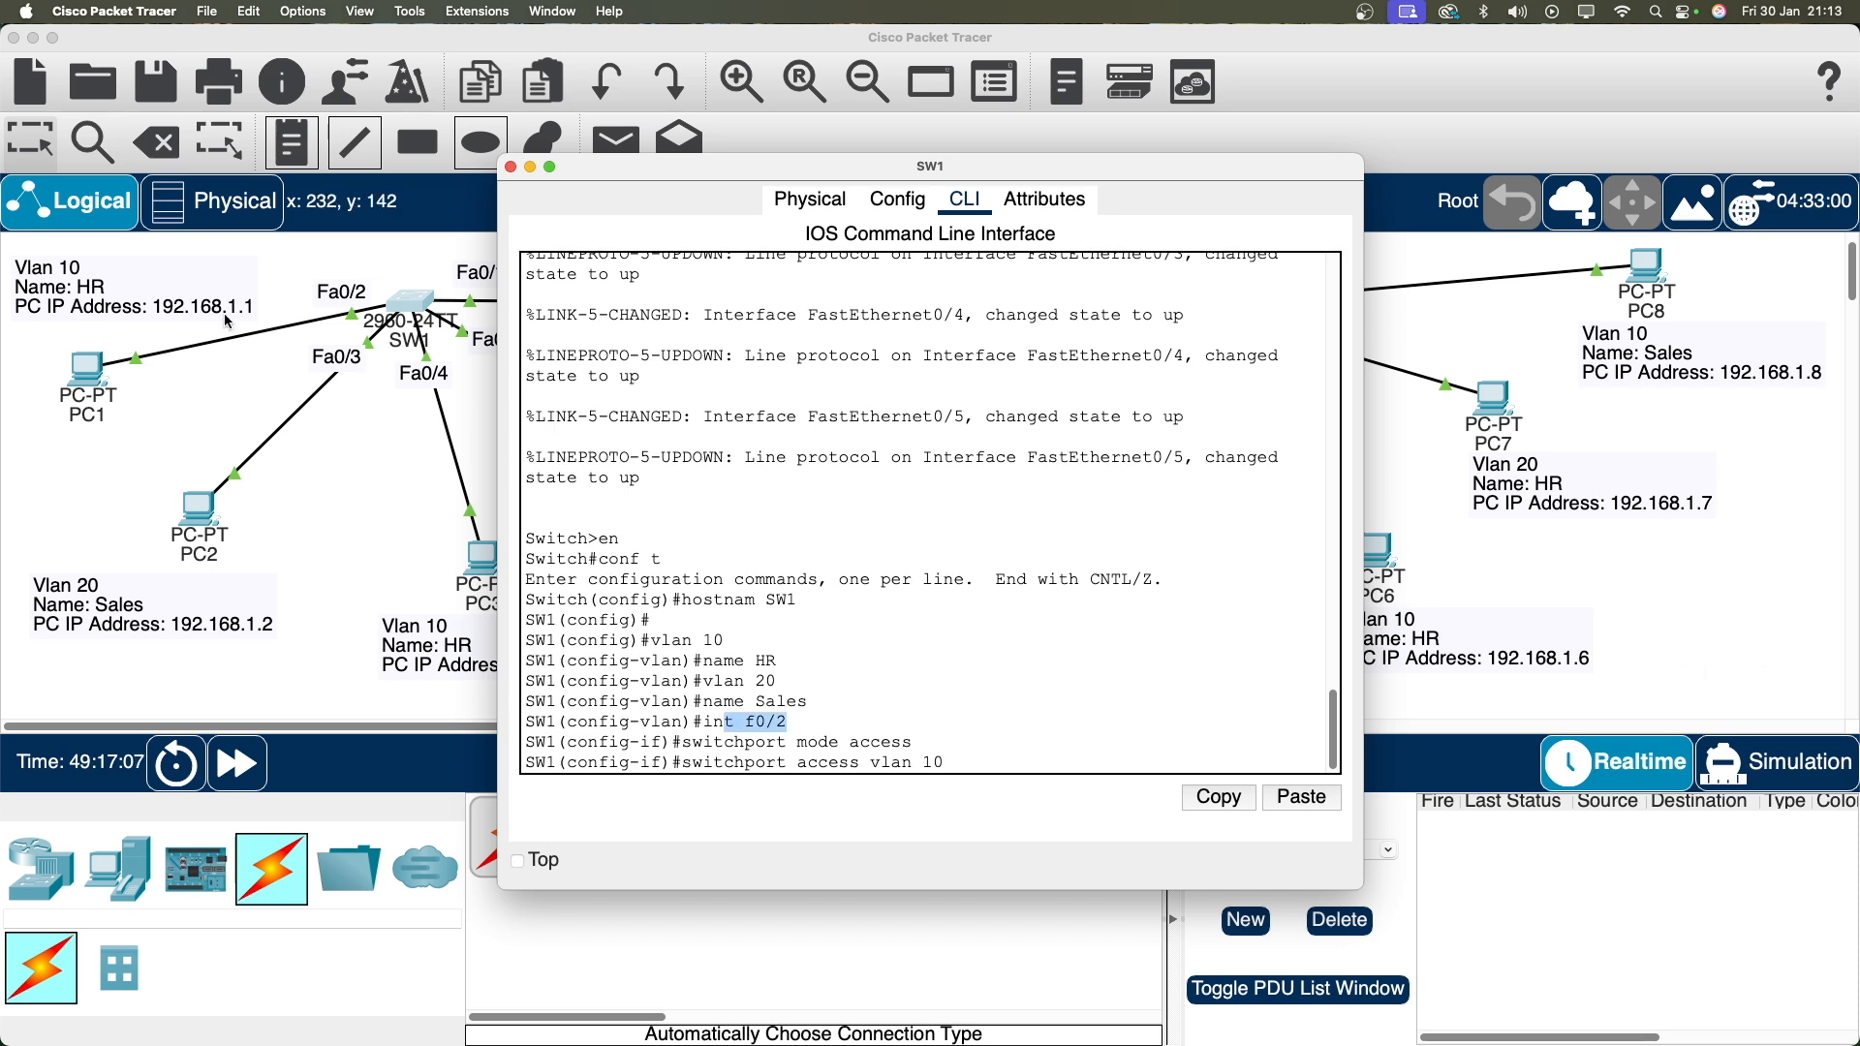
click(964, 766)
key(Return)
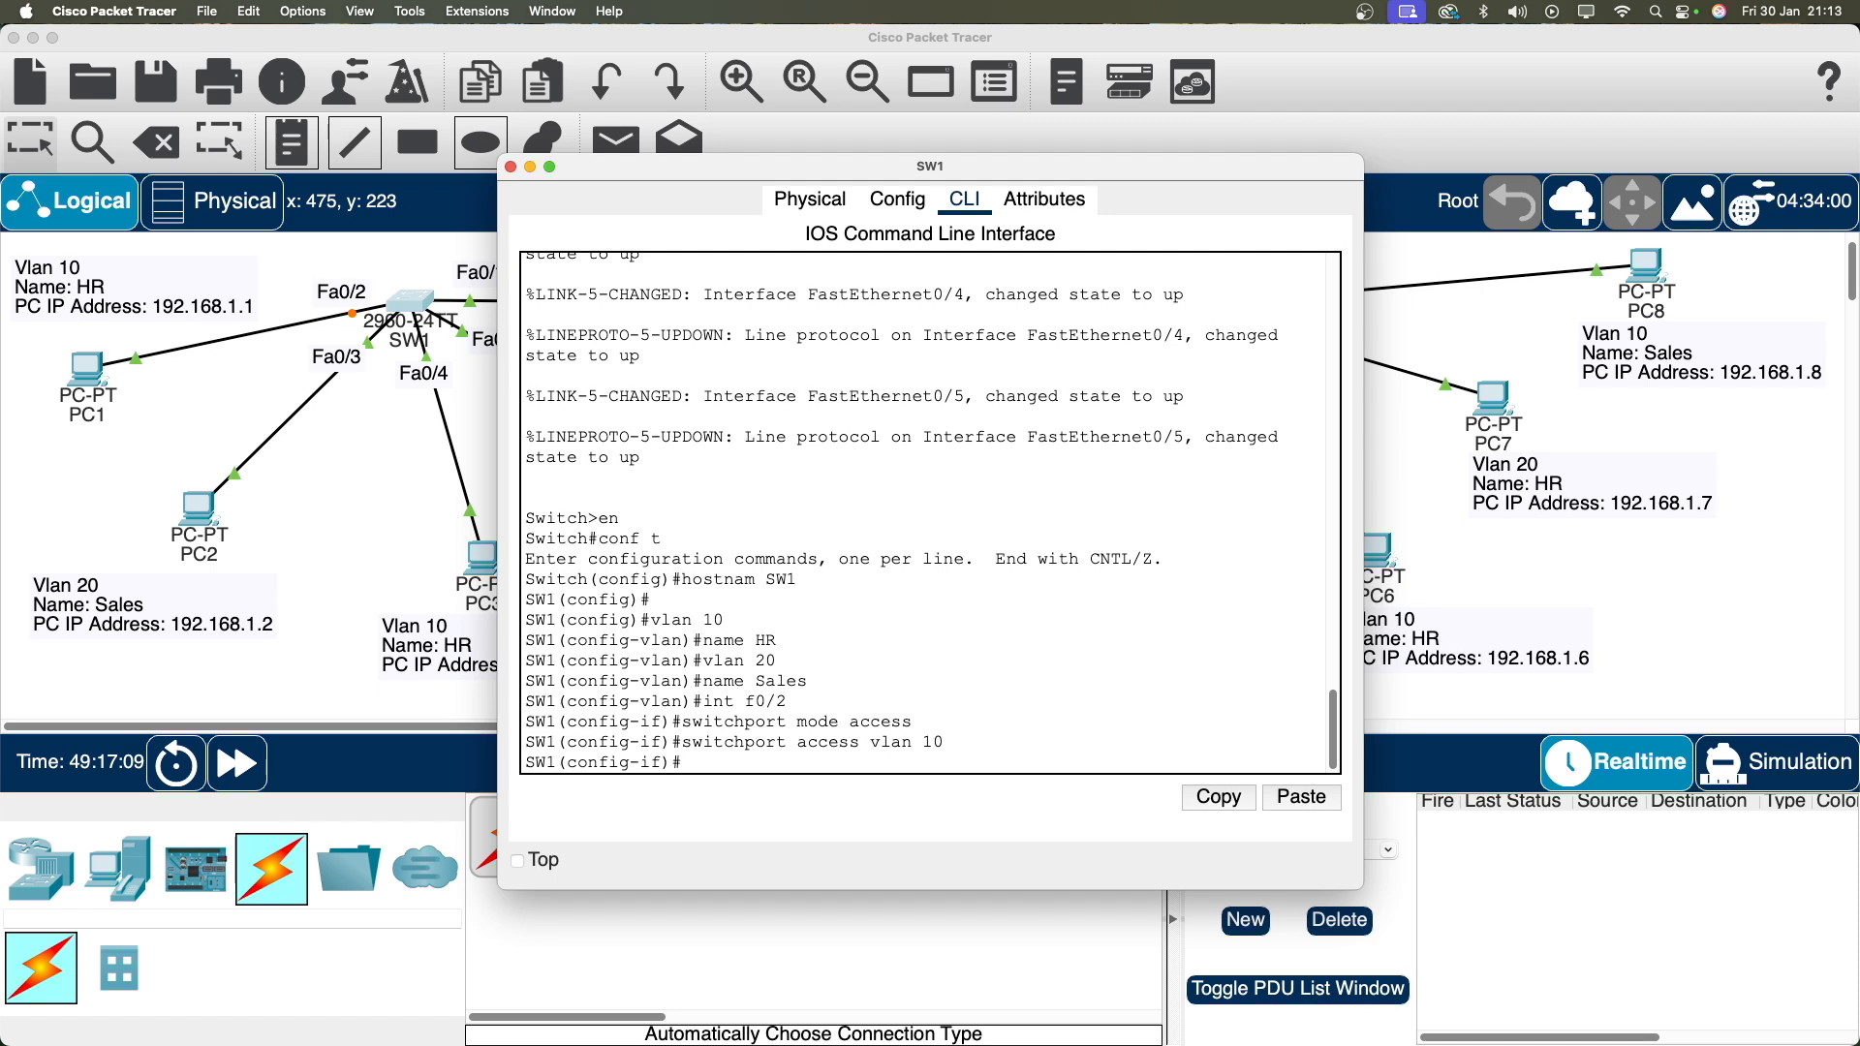
Enter interface f0/3 on SW1 and set its switchport mode to access.
key(Up)
key(Up)
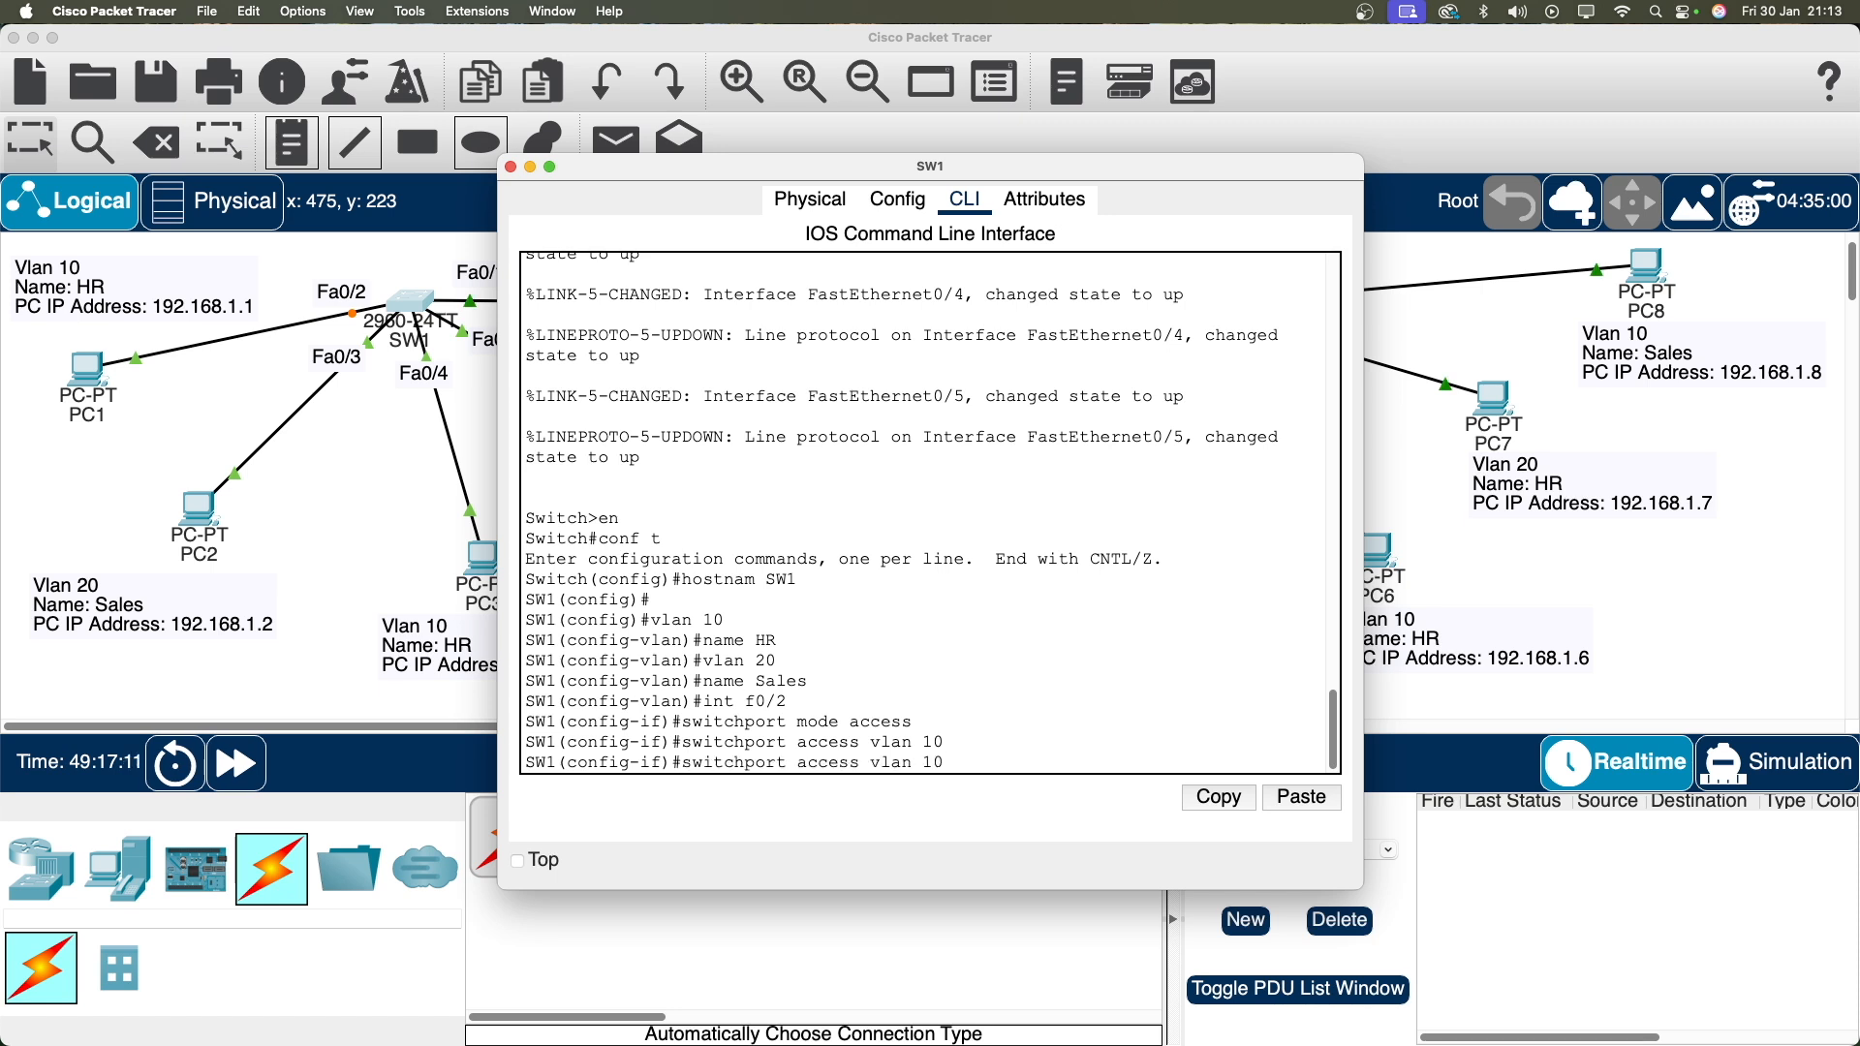
key(Up)
key(BackSpace)
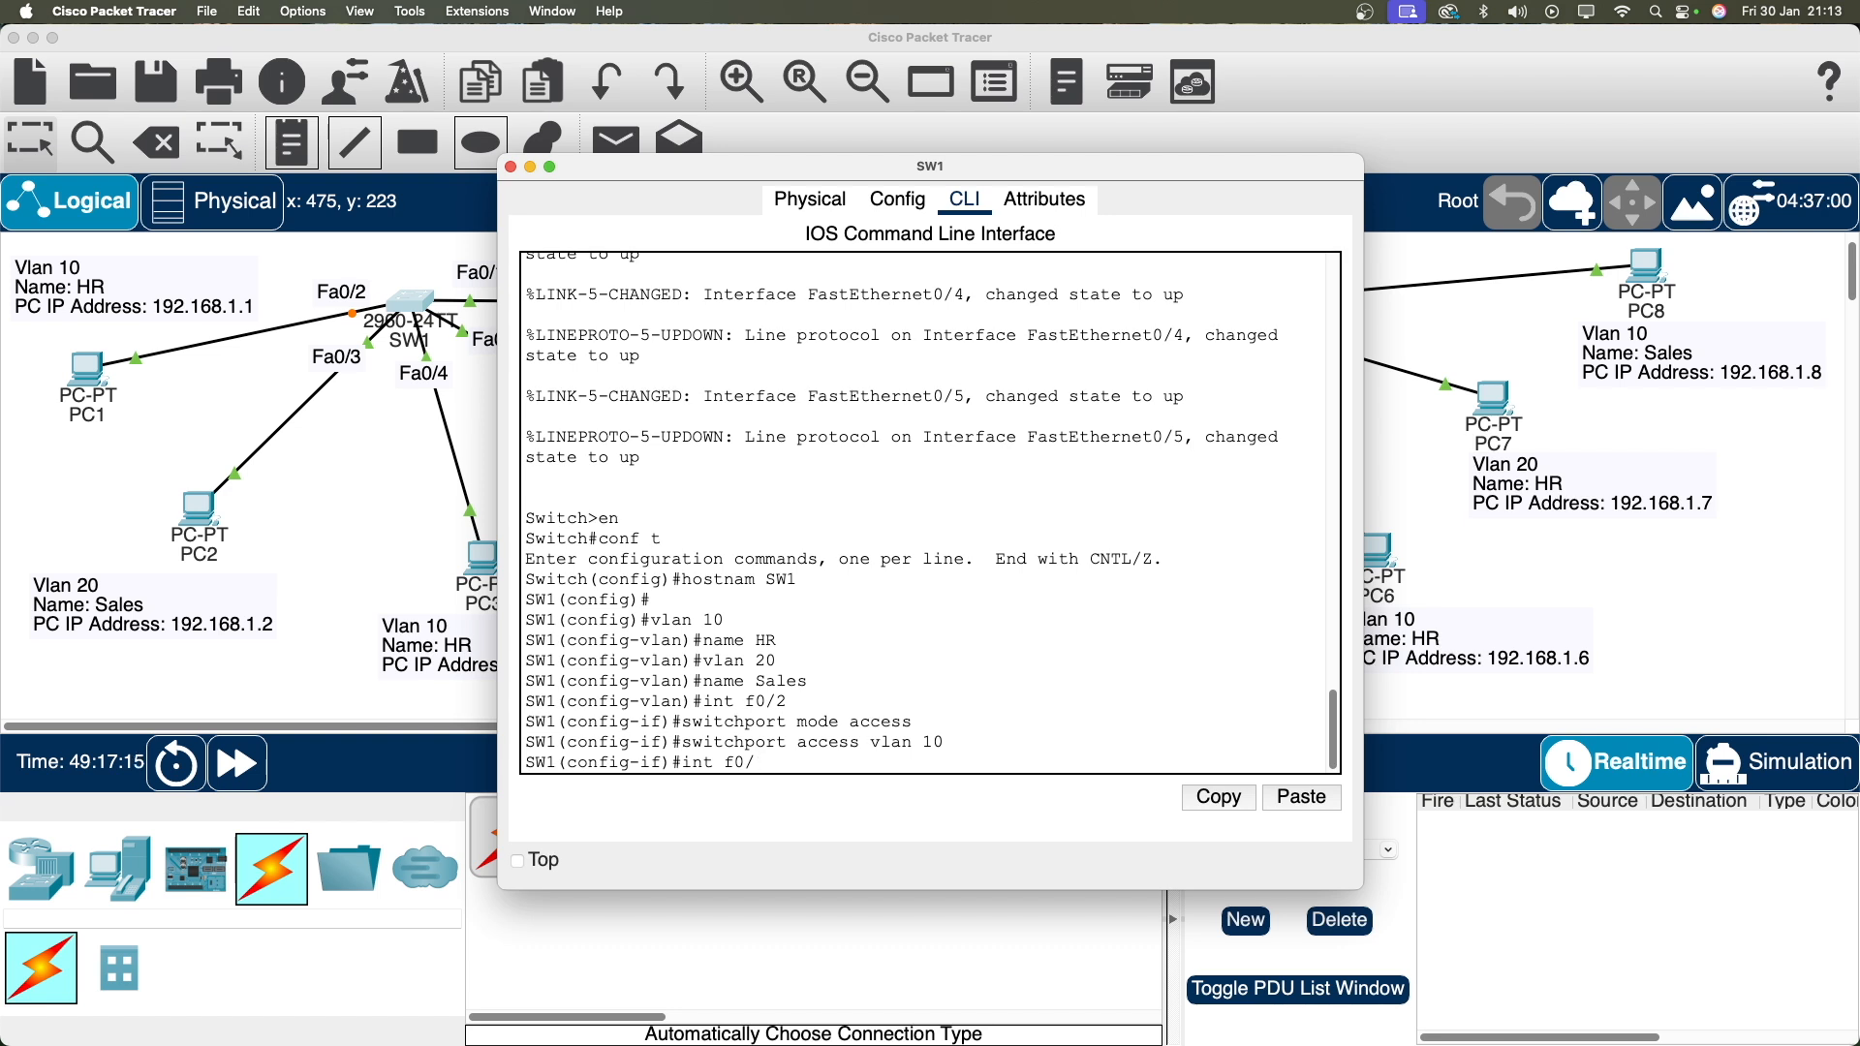
text(3)
key(Return)
key(Up)
key(Up)
key(Up)
key(Return)
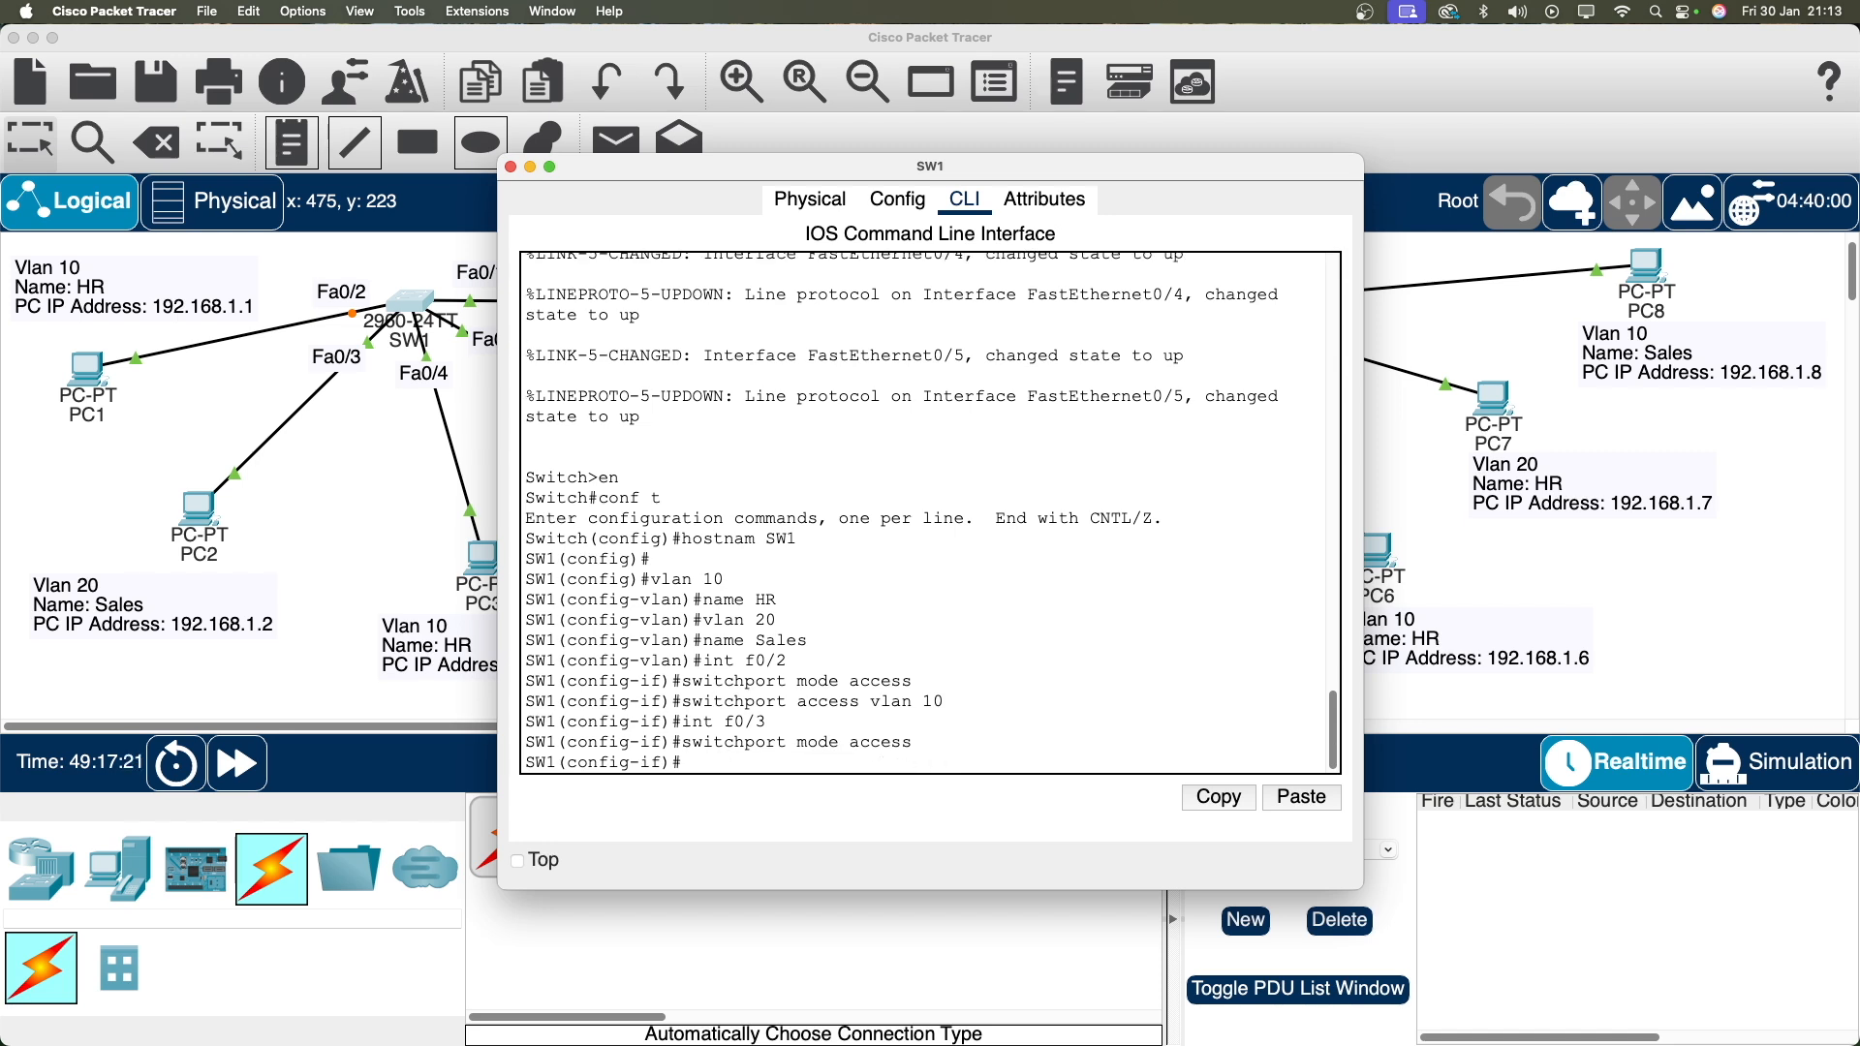
Assign SW1's f0/3 access port to VLAN 20.
key(Up)
key(Up)
key(Up)
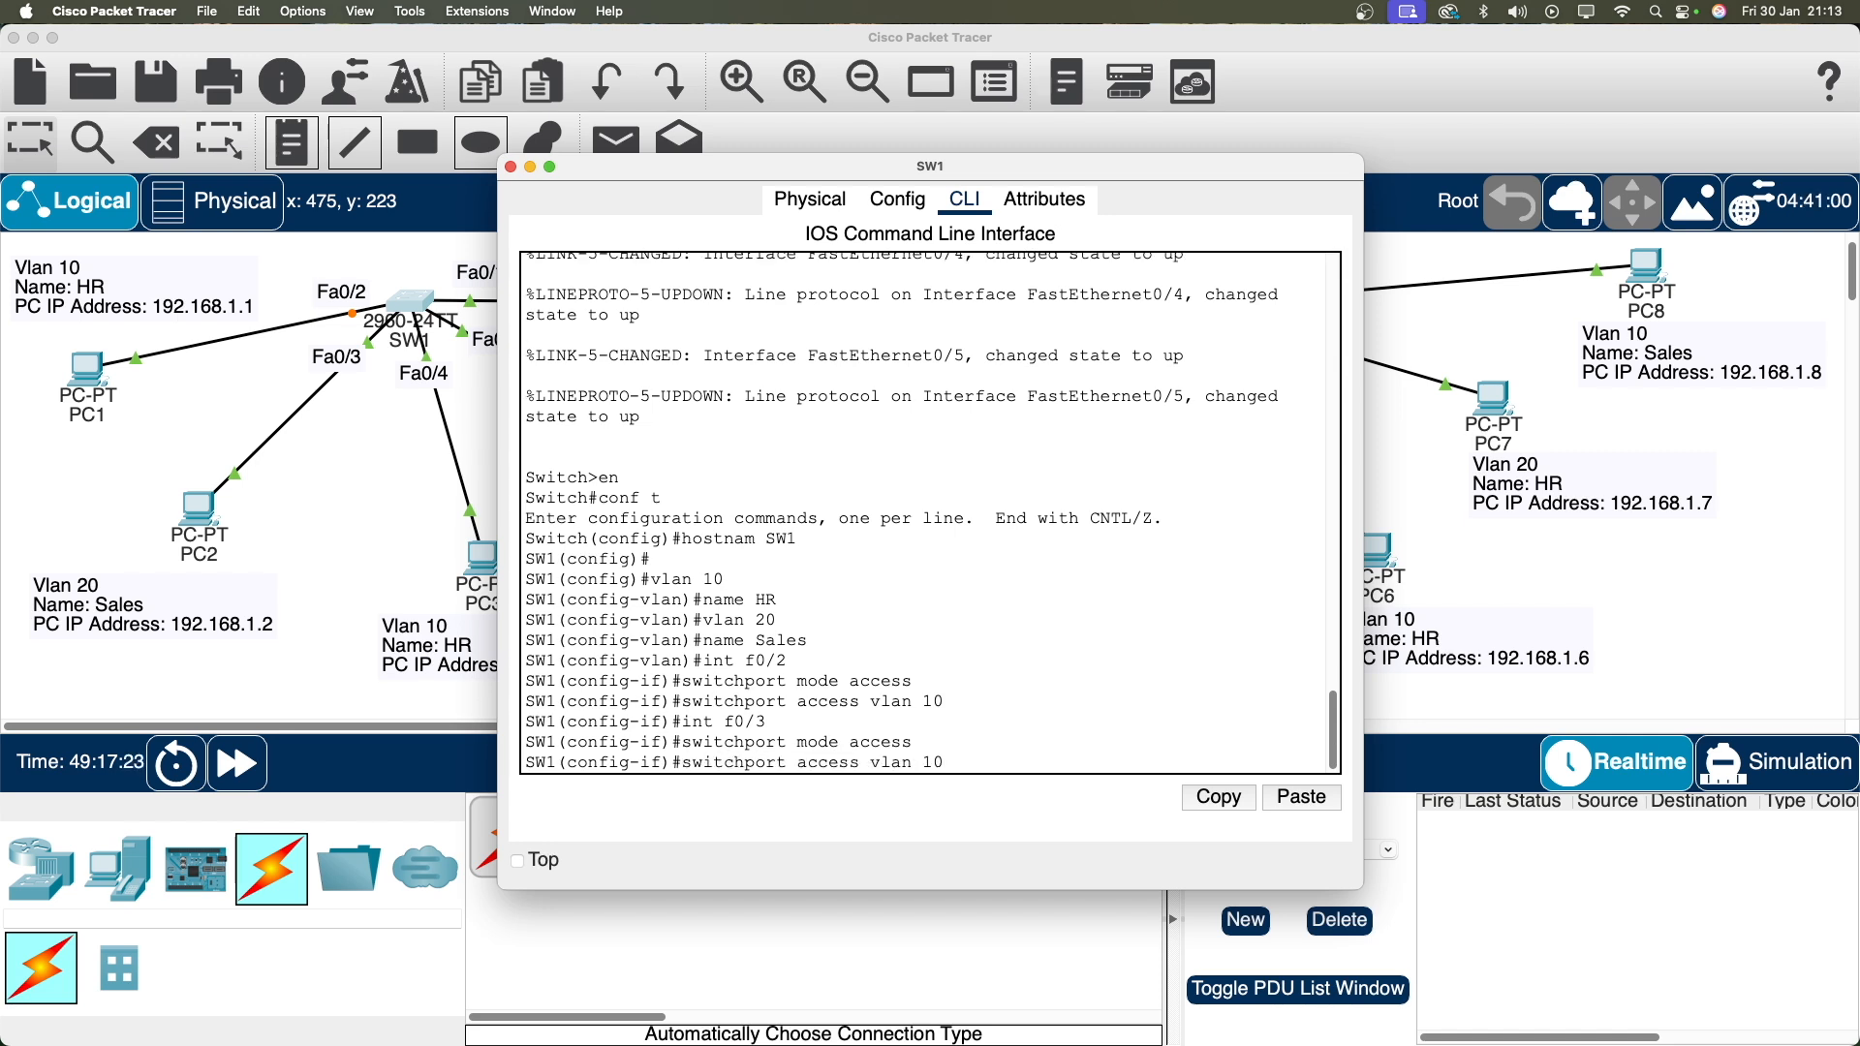
key(BackSpace)
key(Return)
Enter interface f0/4 on SW1 and set its switchport mode to access.
key(Up)
key(Up)
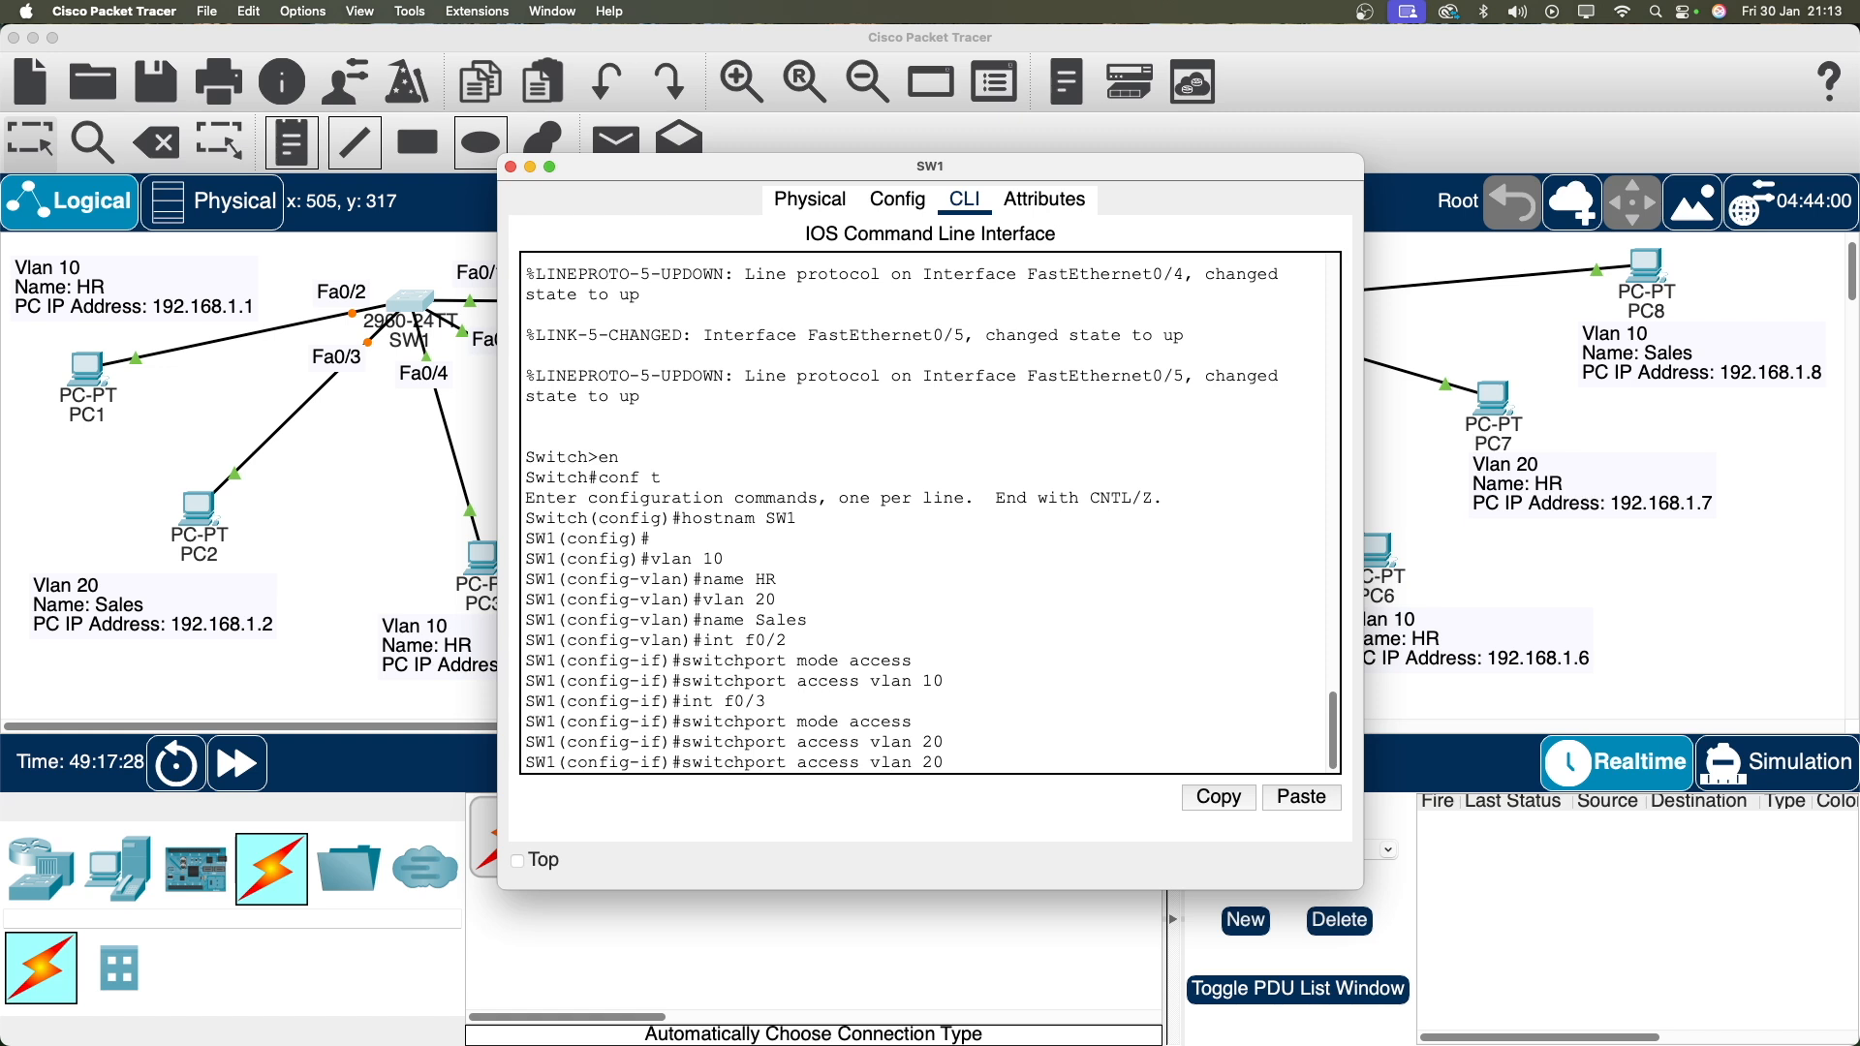
key(Up)
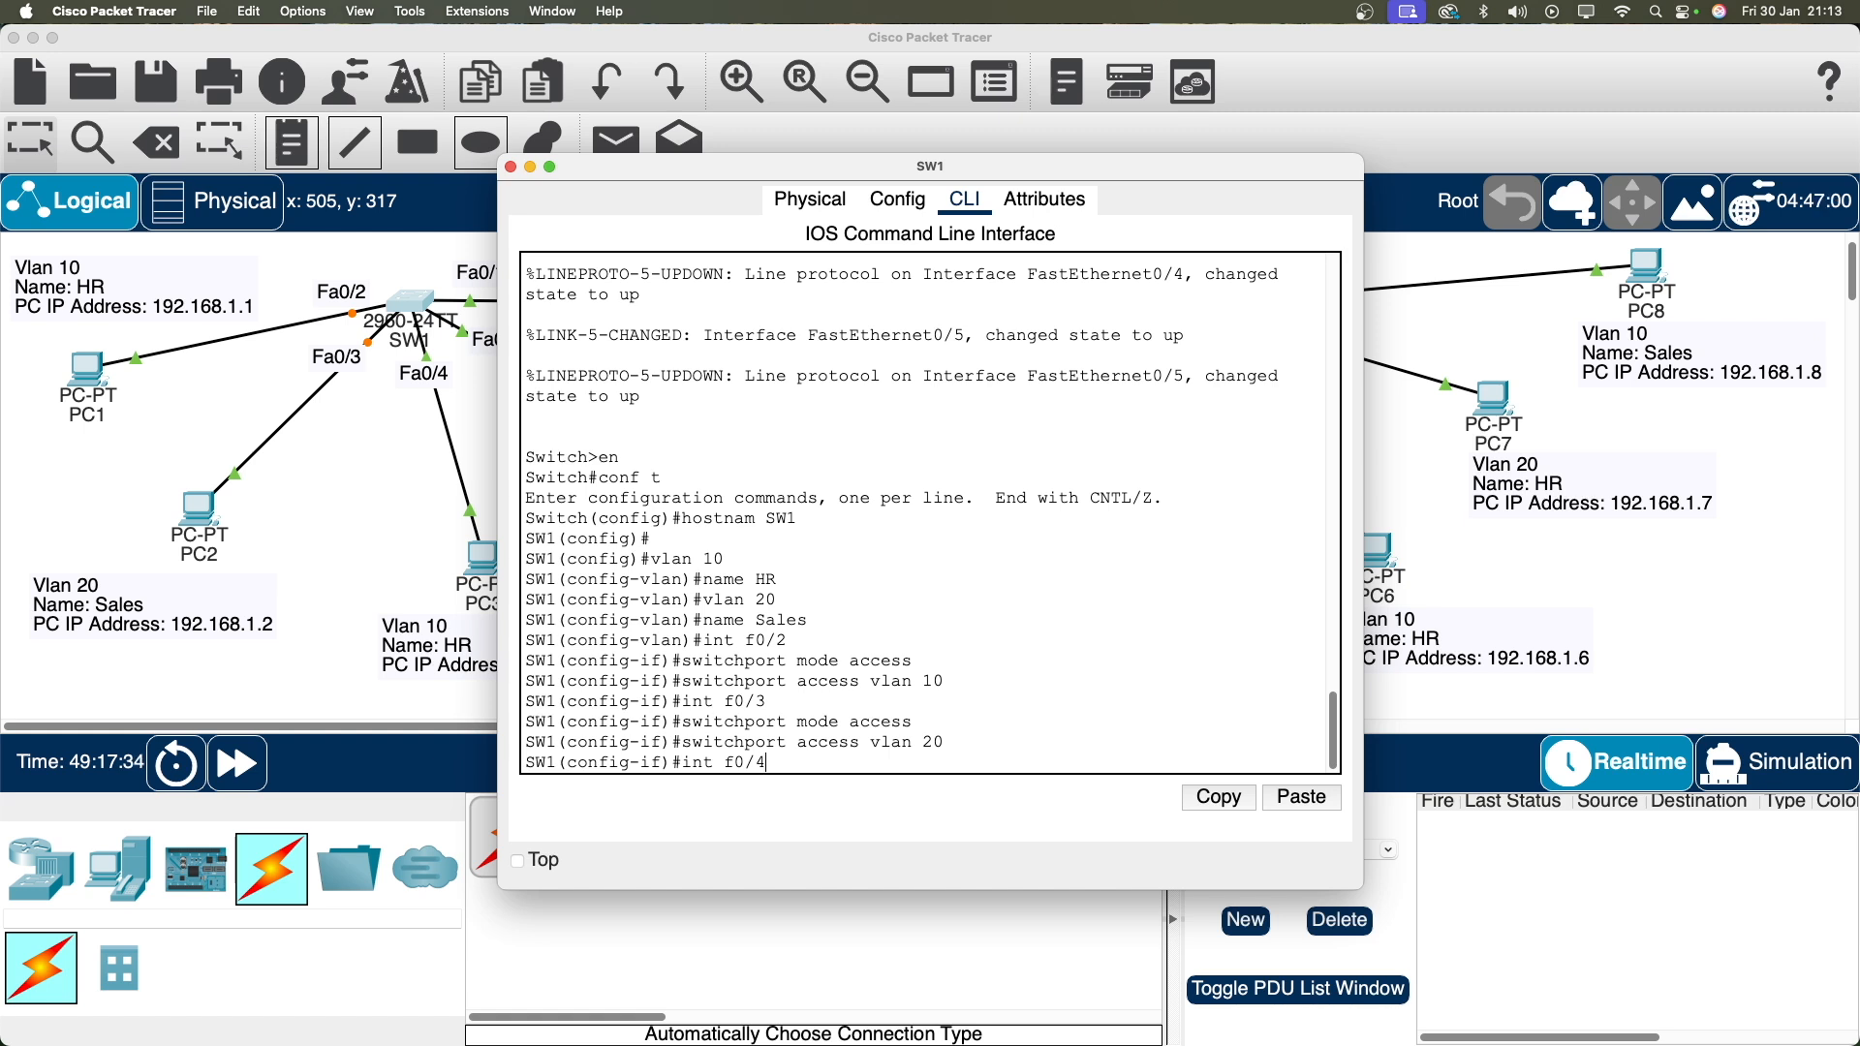
key(Return)
key(Up)
key(Up)
key(Up)
key(Return)
Assign SW1's f0/4 access port to VLAN 10, moving the SW1 window aside to uncover PC3 and PC4.
key(Up)
key(Up)
key(Up)
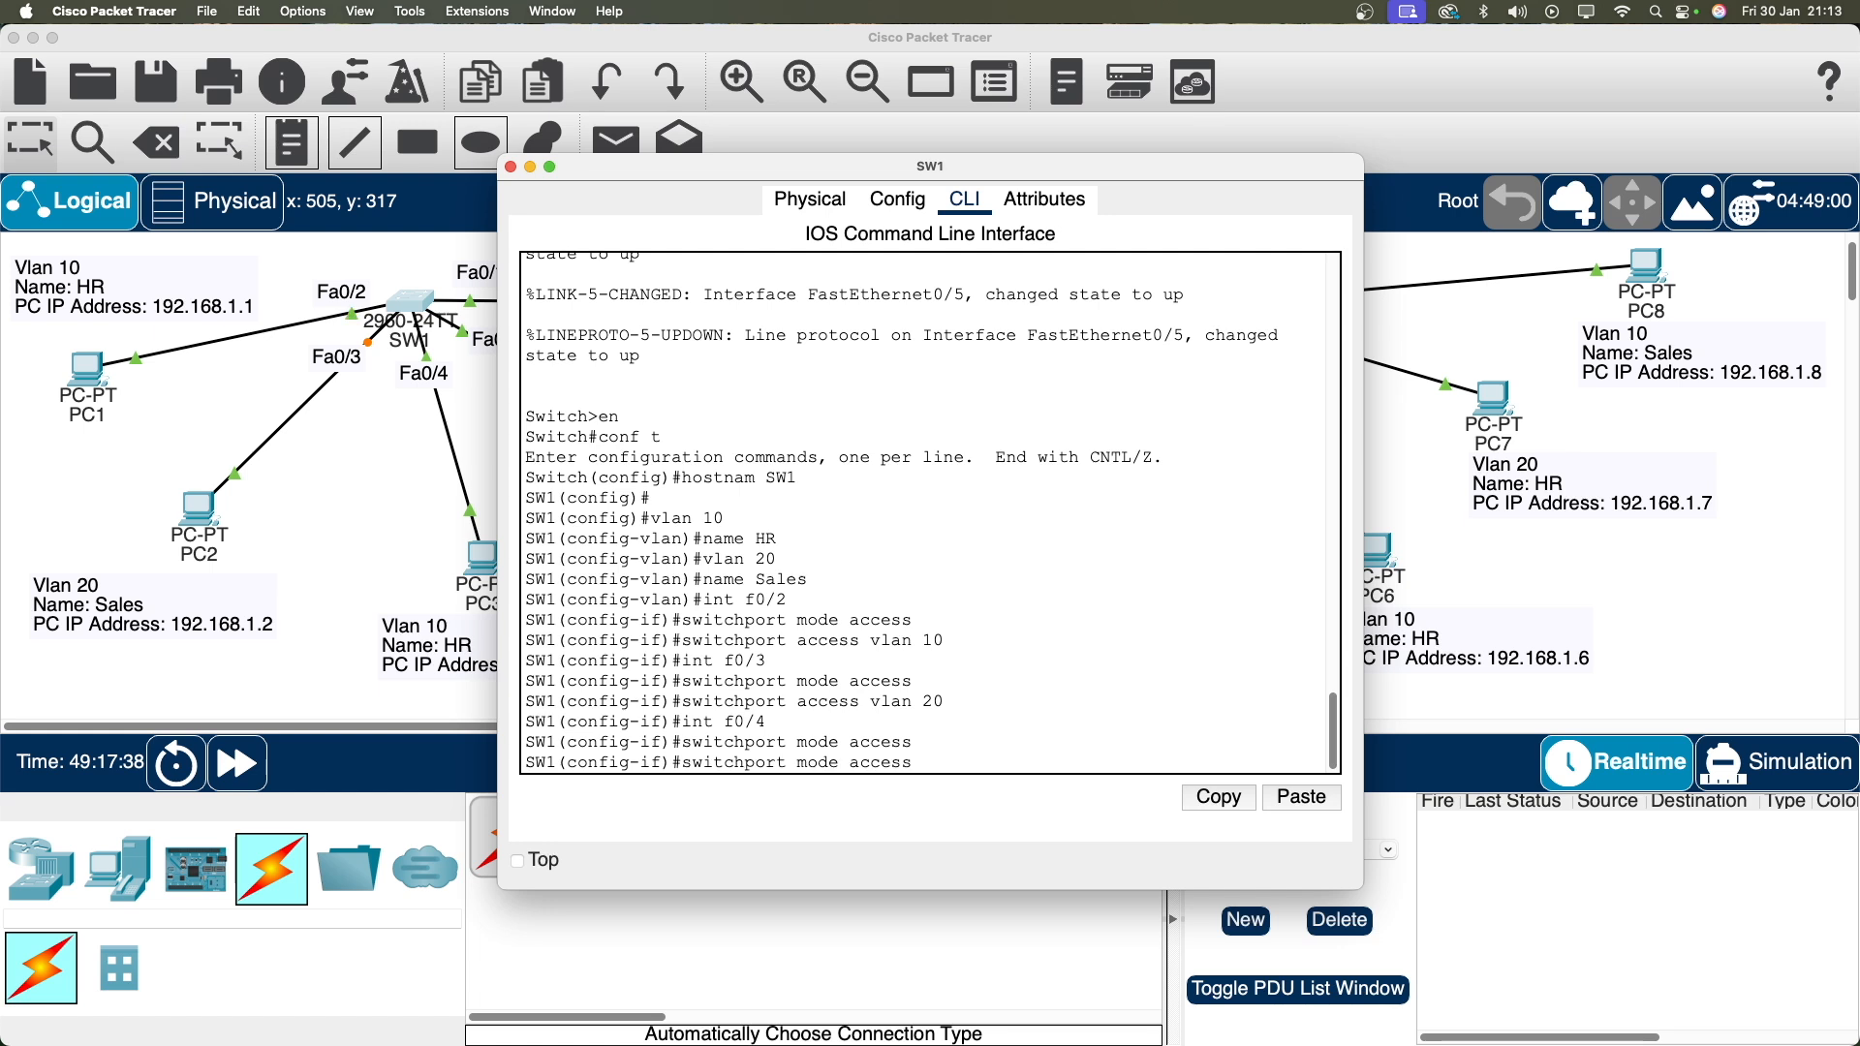
key(BackSpace)
key(BackSpace)
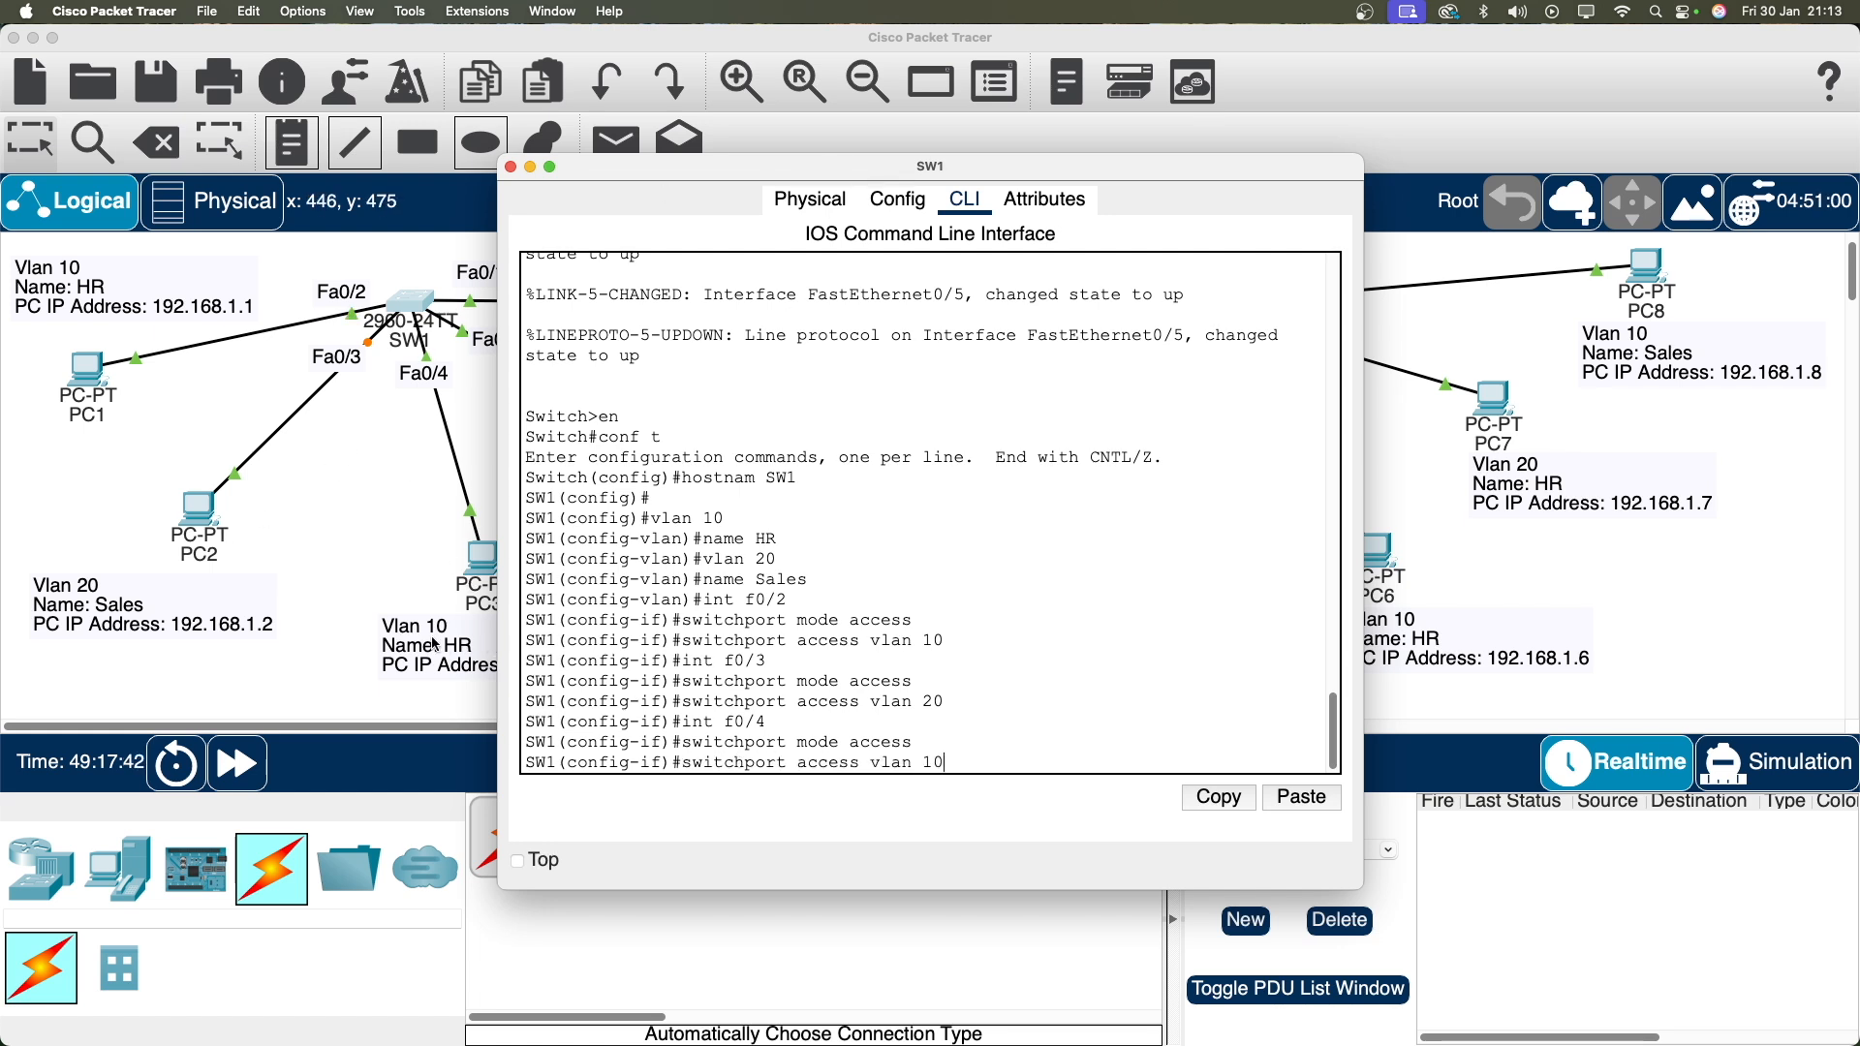
drag(1182, 167, 1483, 110)
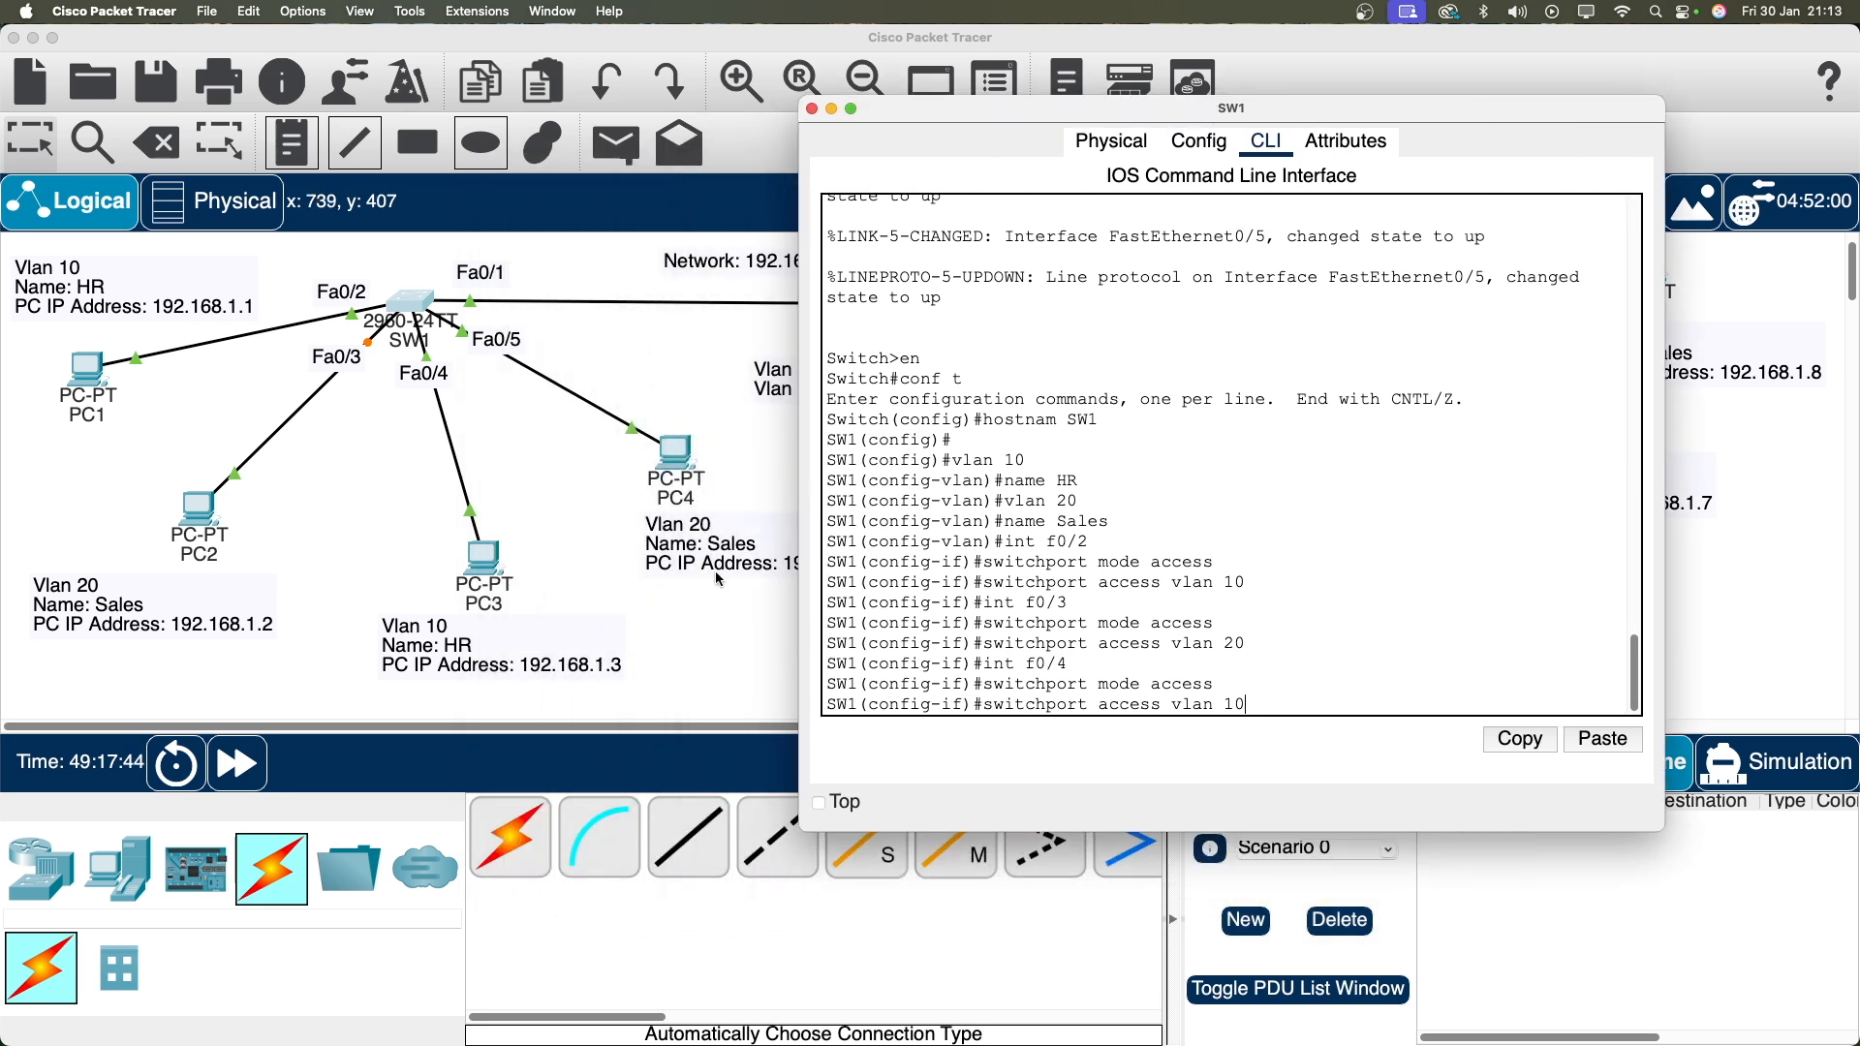
text(10)
key(Return)
Enter interface f0/5 on SW1 and set its switchport mode to access.
key(Up)
key(Up)
key(Up)
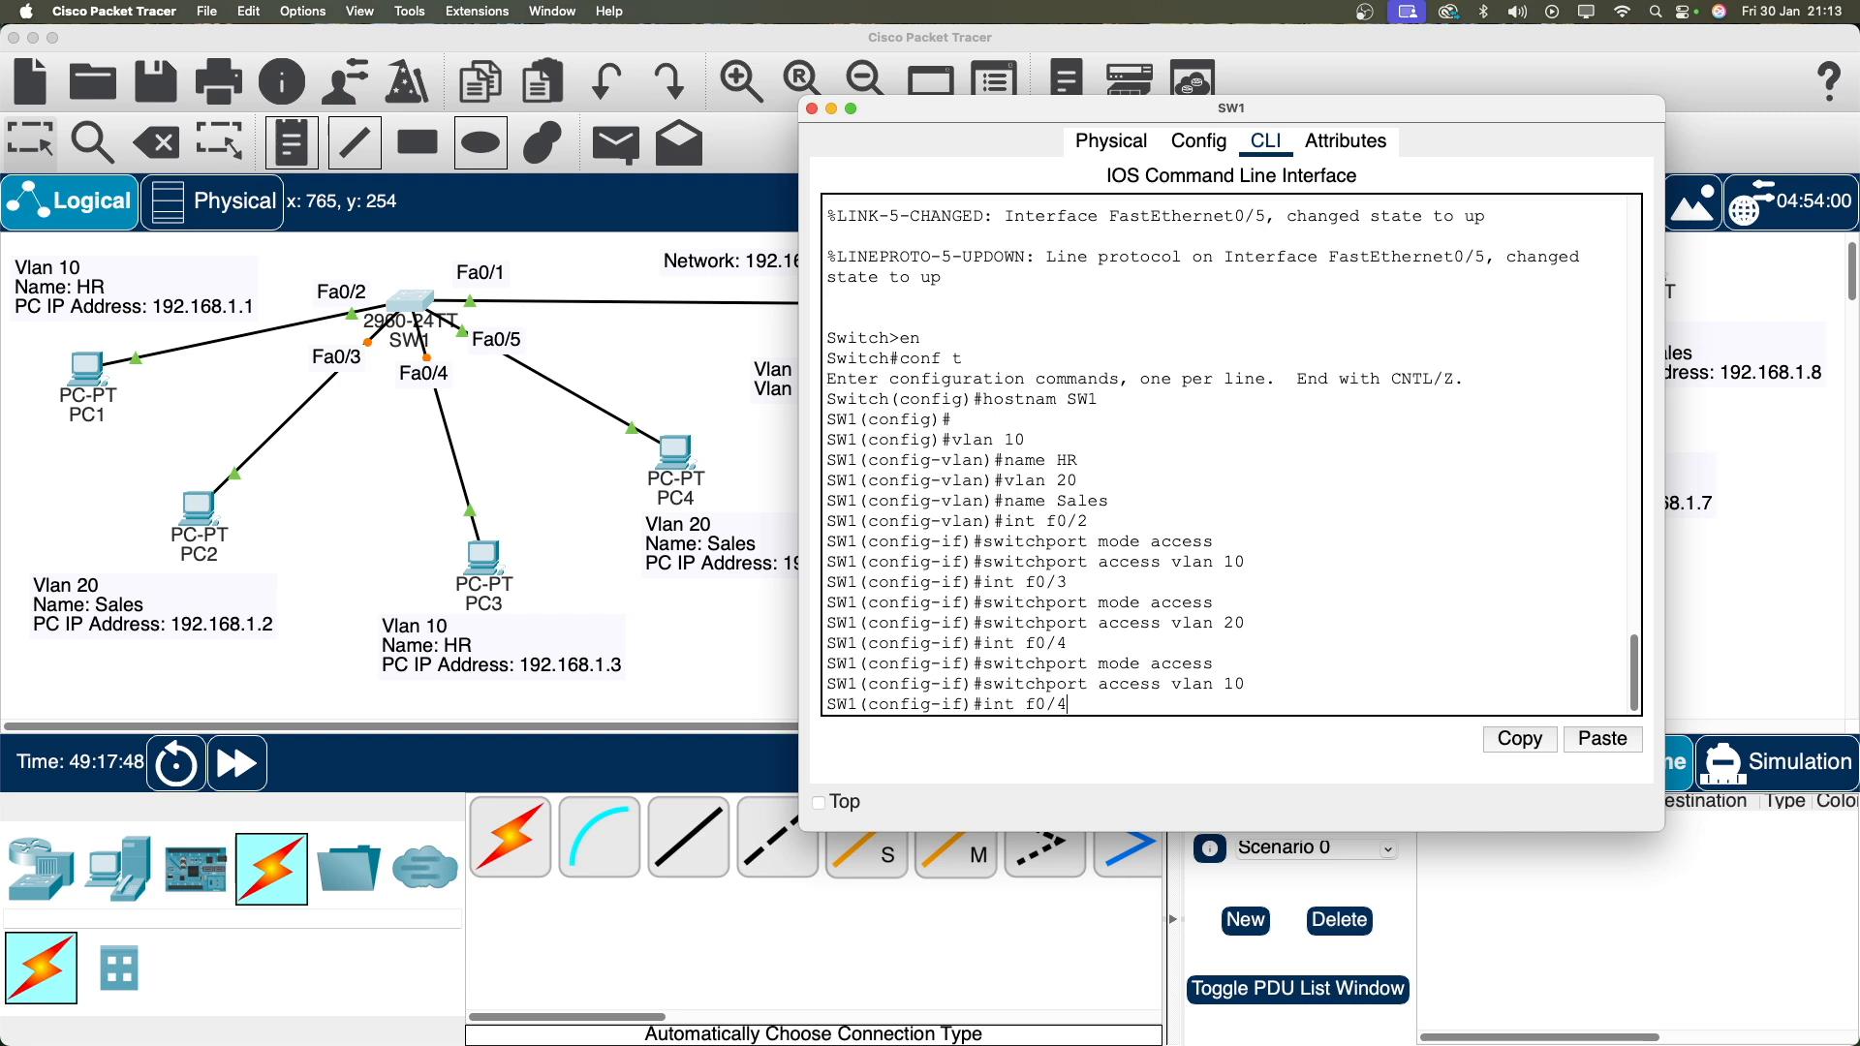
text(5)
key(Return)
key(Up)
key(Up)
key(Up)
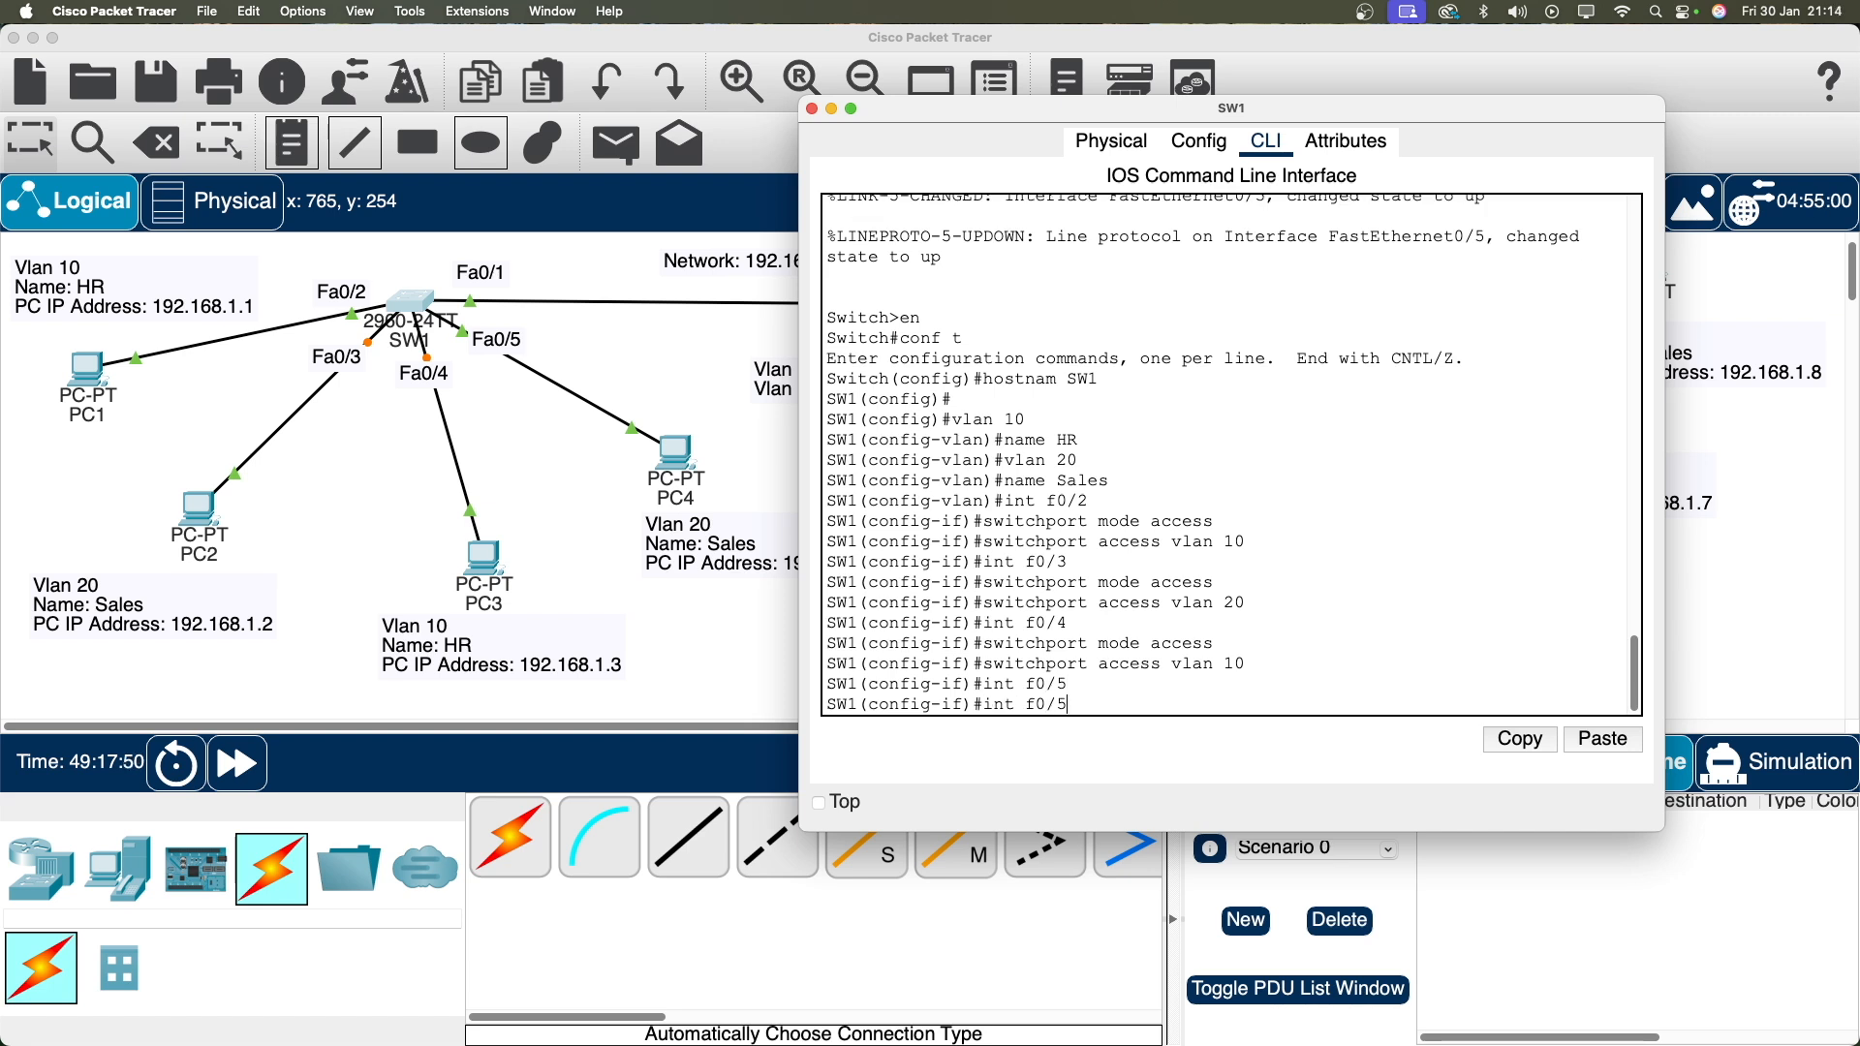
key(Return)
Assign SW1's f0/5 access port to VLAN 20.
key(Up)
key(Up)
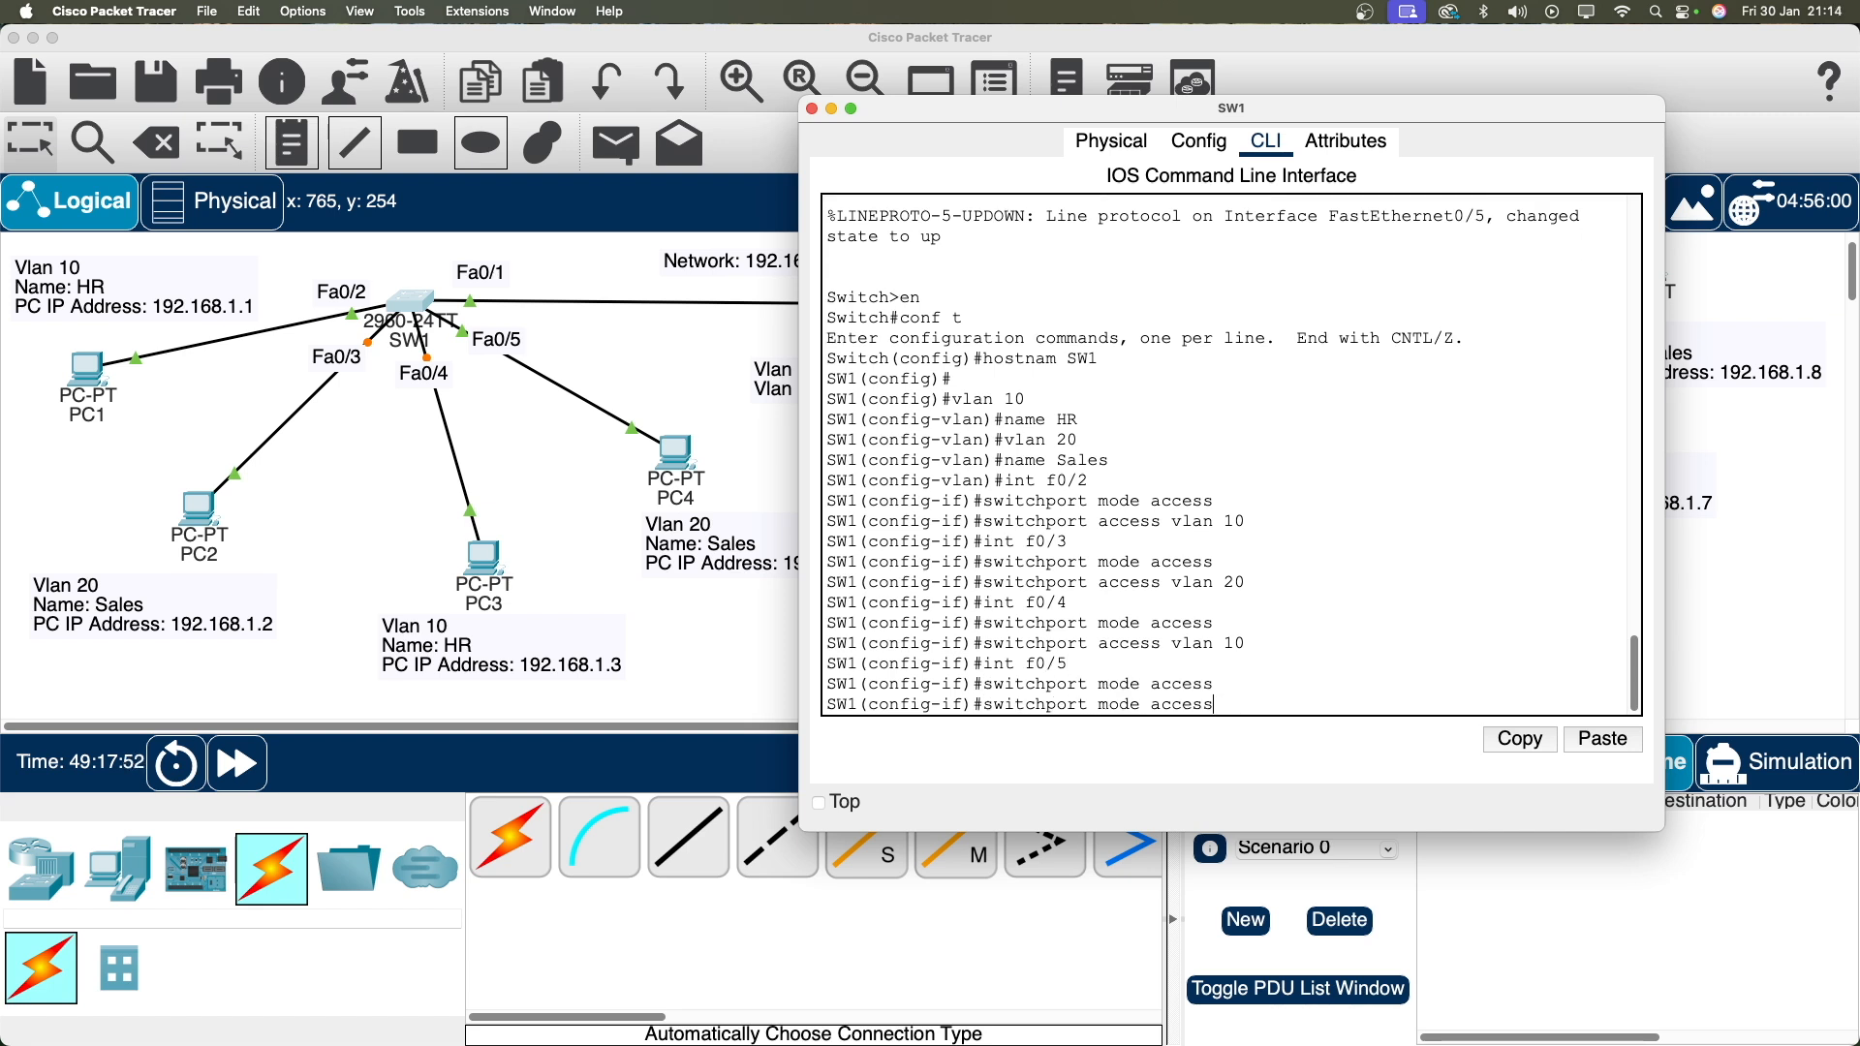
key(Up)
key(Down)
key(Down)
key(Return)
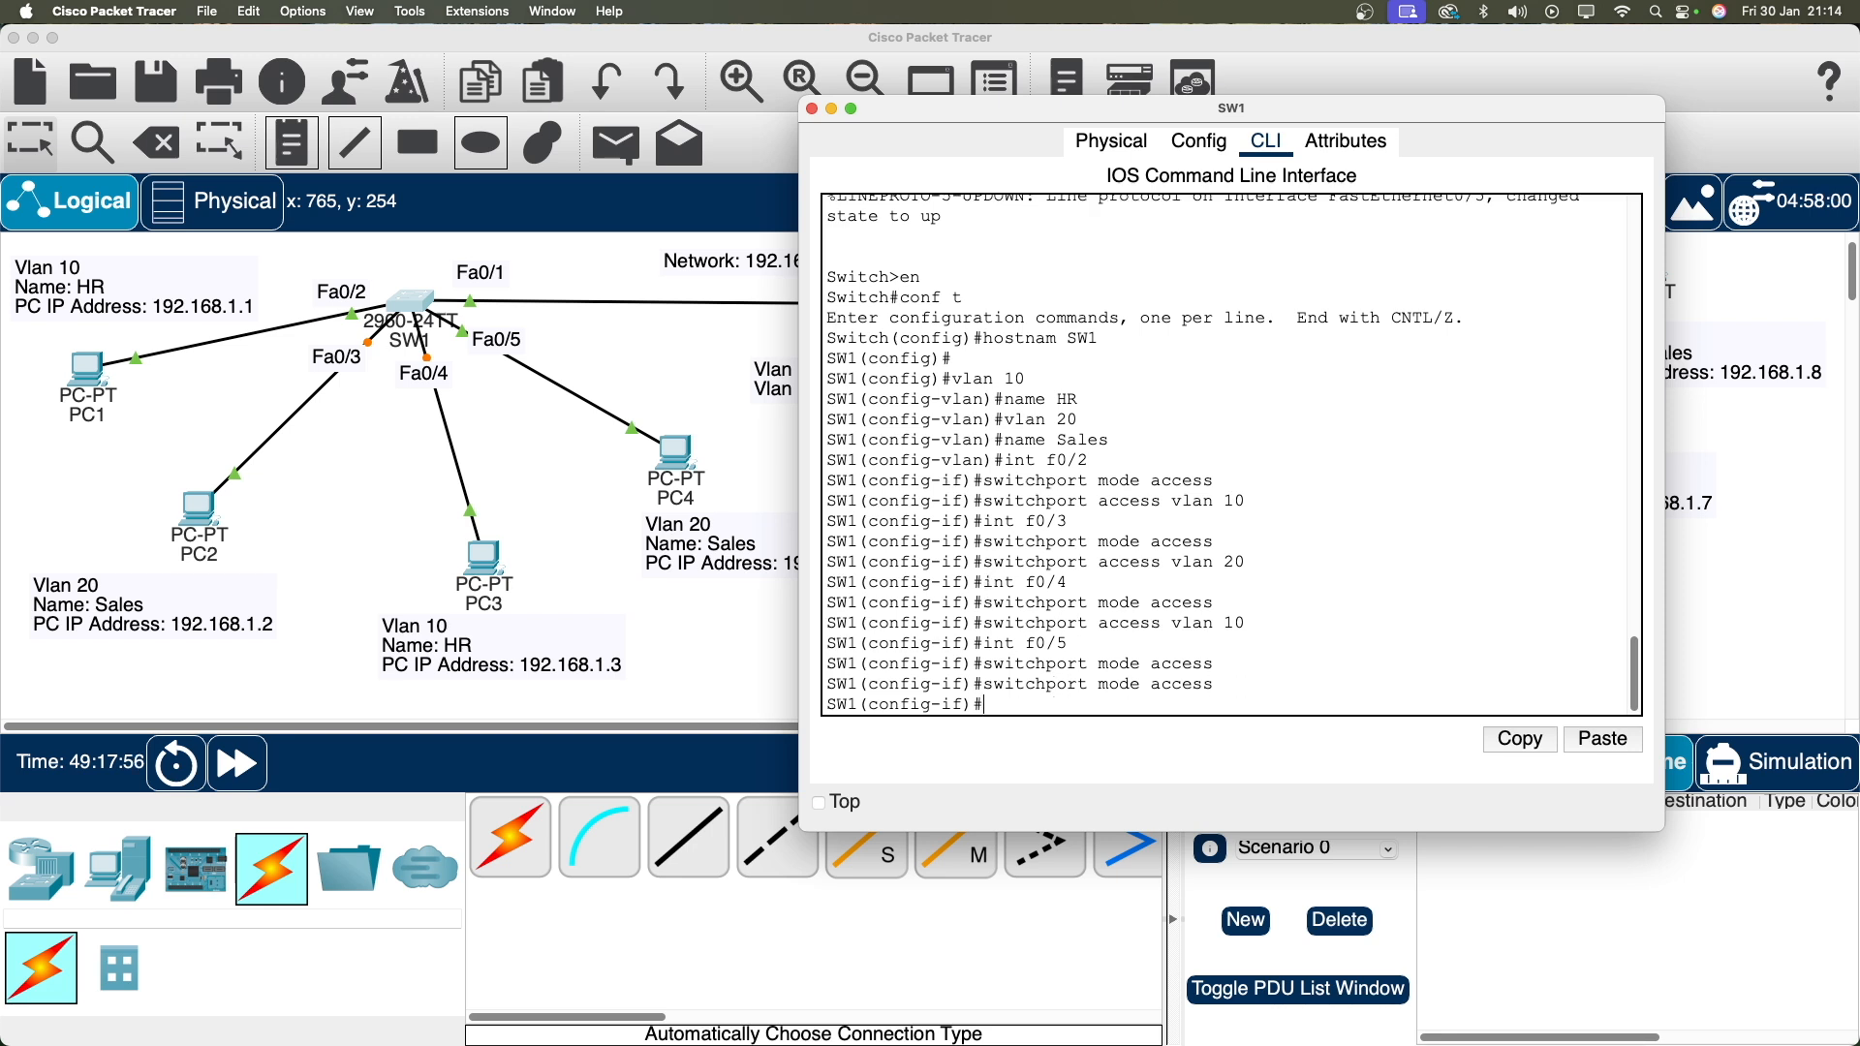
key(Up)
key(Up)
key(Up)
key(BackSpace)
text(20)
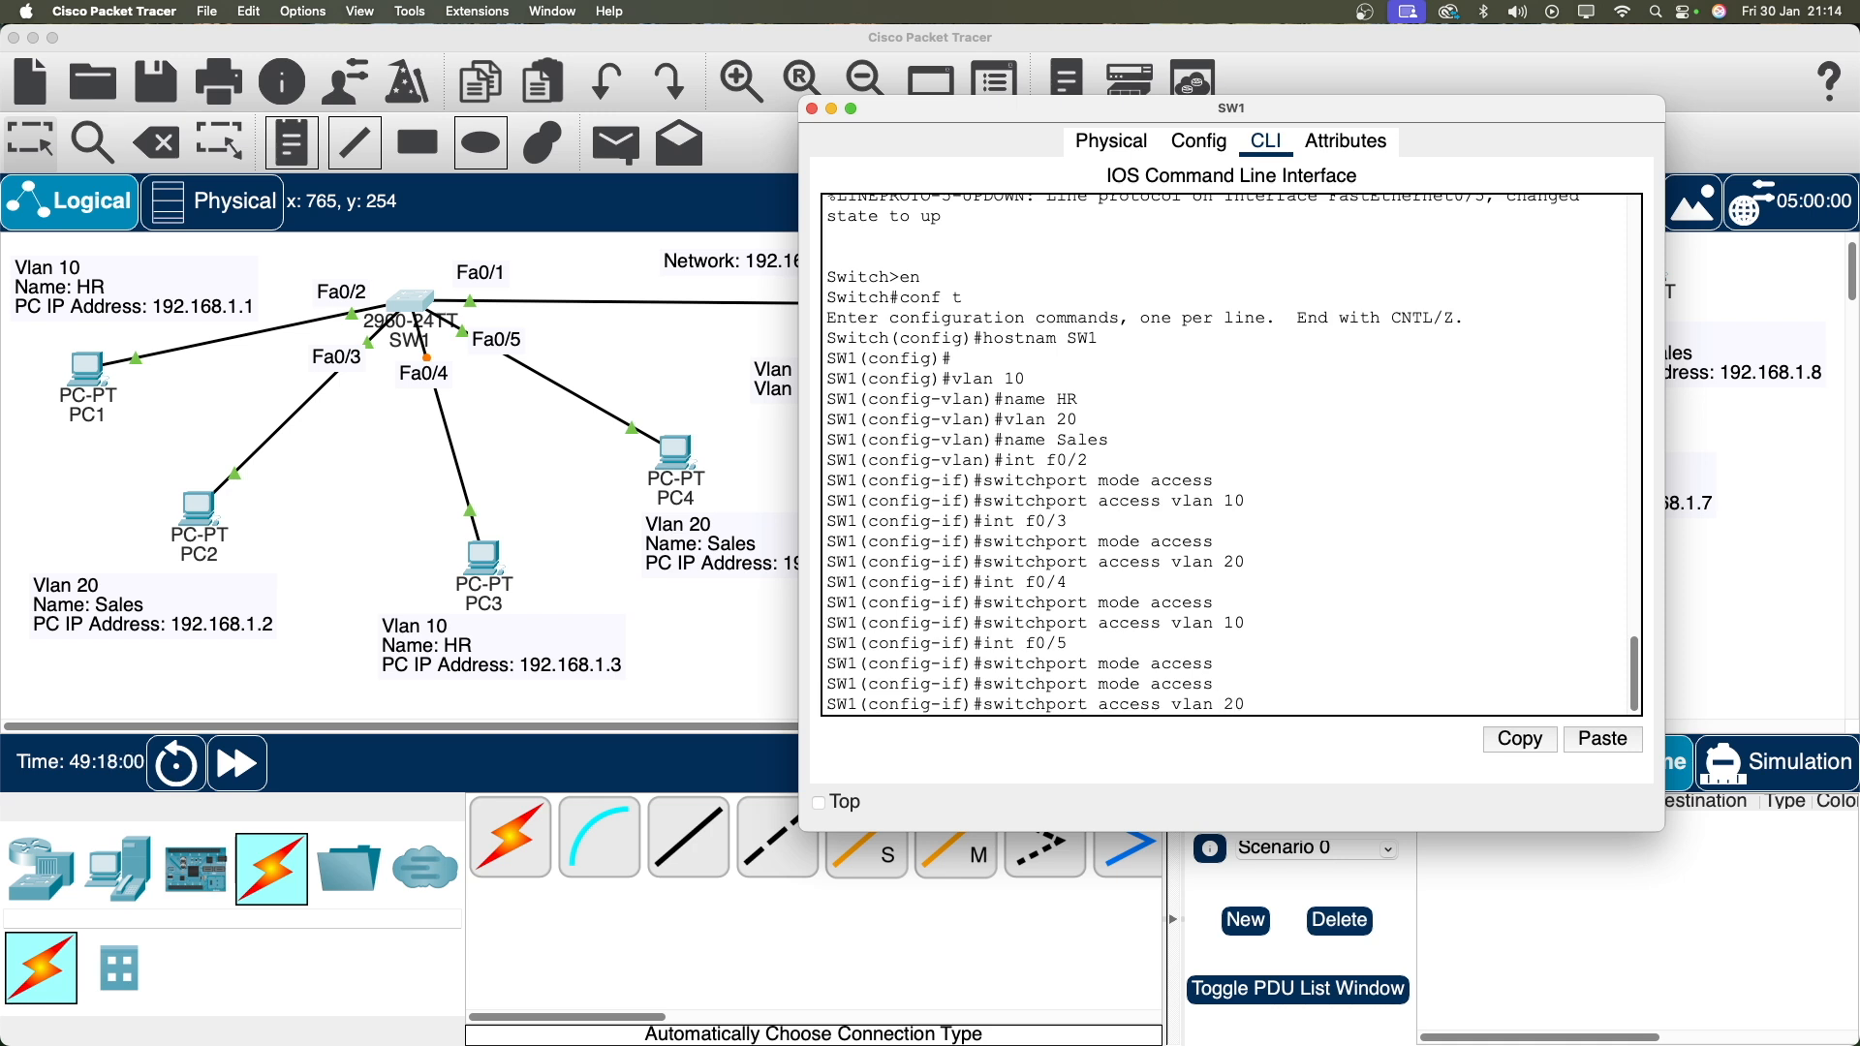
key(Return)
Review the entered port commands on SW1 and list its VLANs with "do sh vlan br".
drag(1262, 488, 1184, 483)
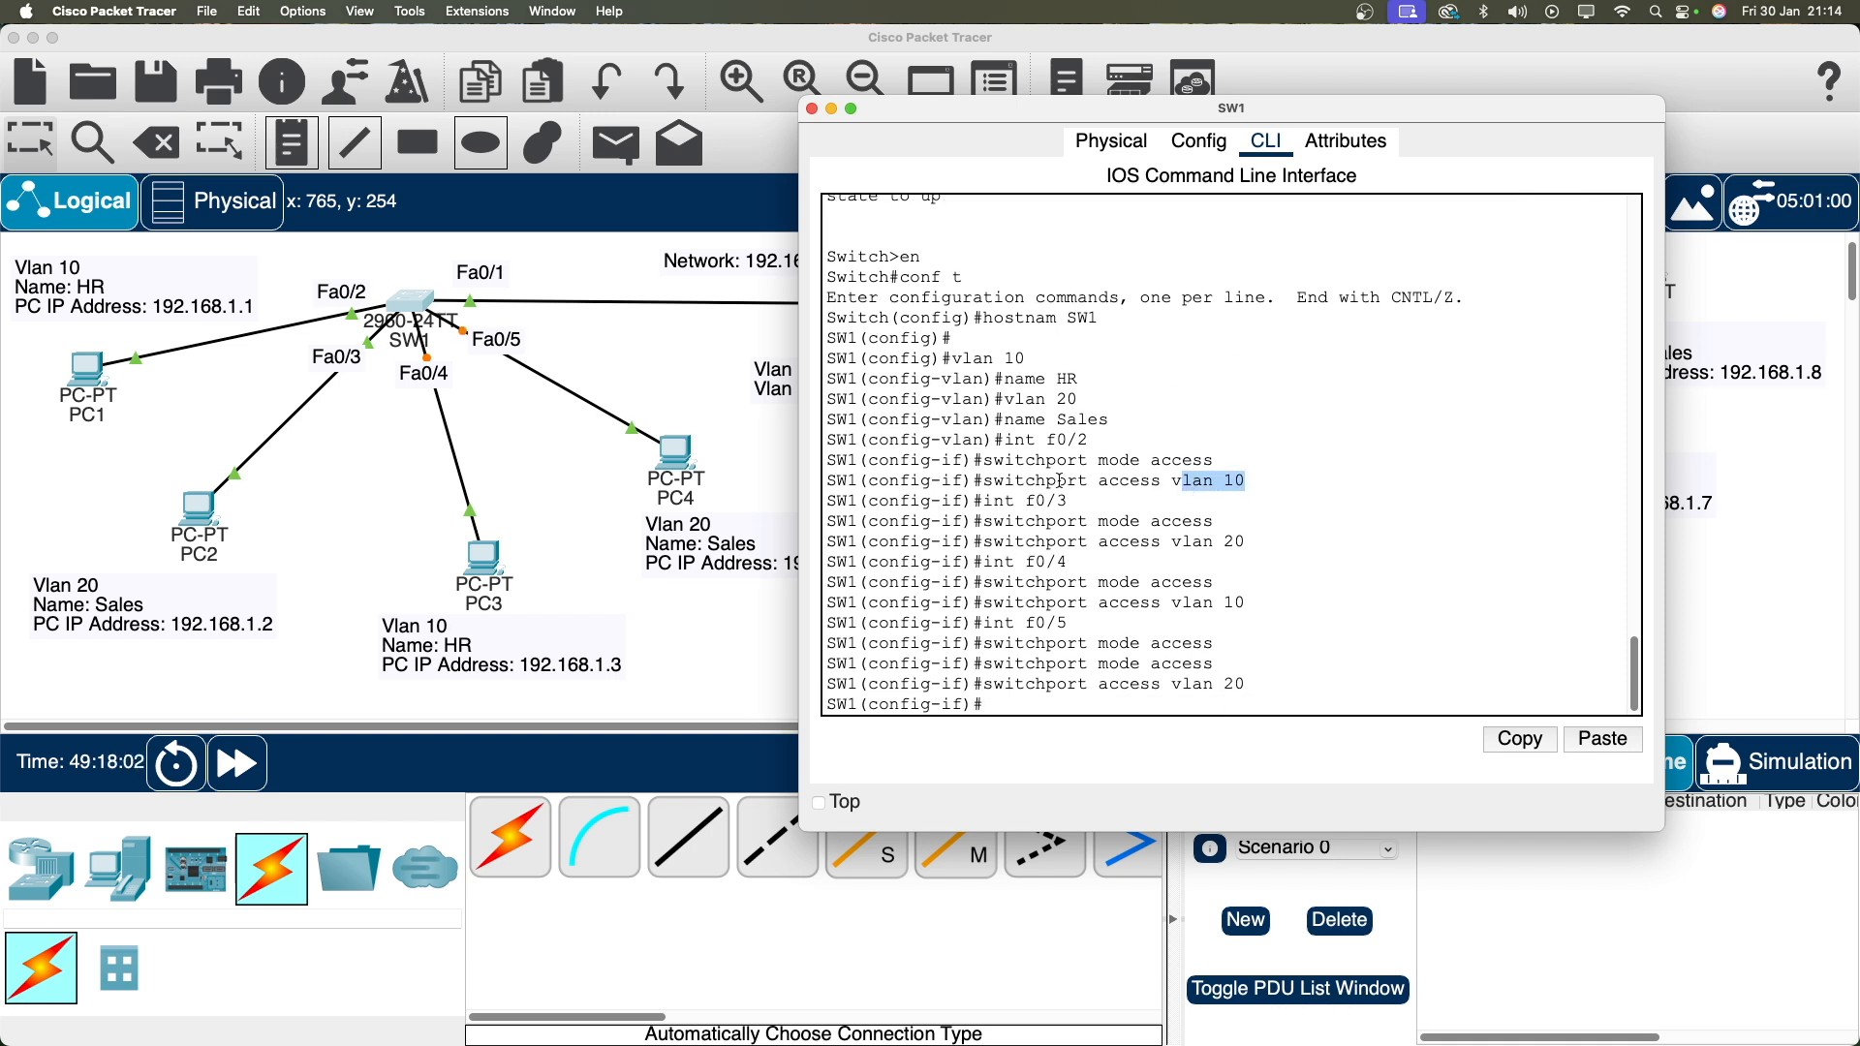
drag(1092, 444, 1054, 452)
click(1233, 489)
click(1248, 686)
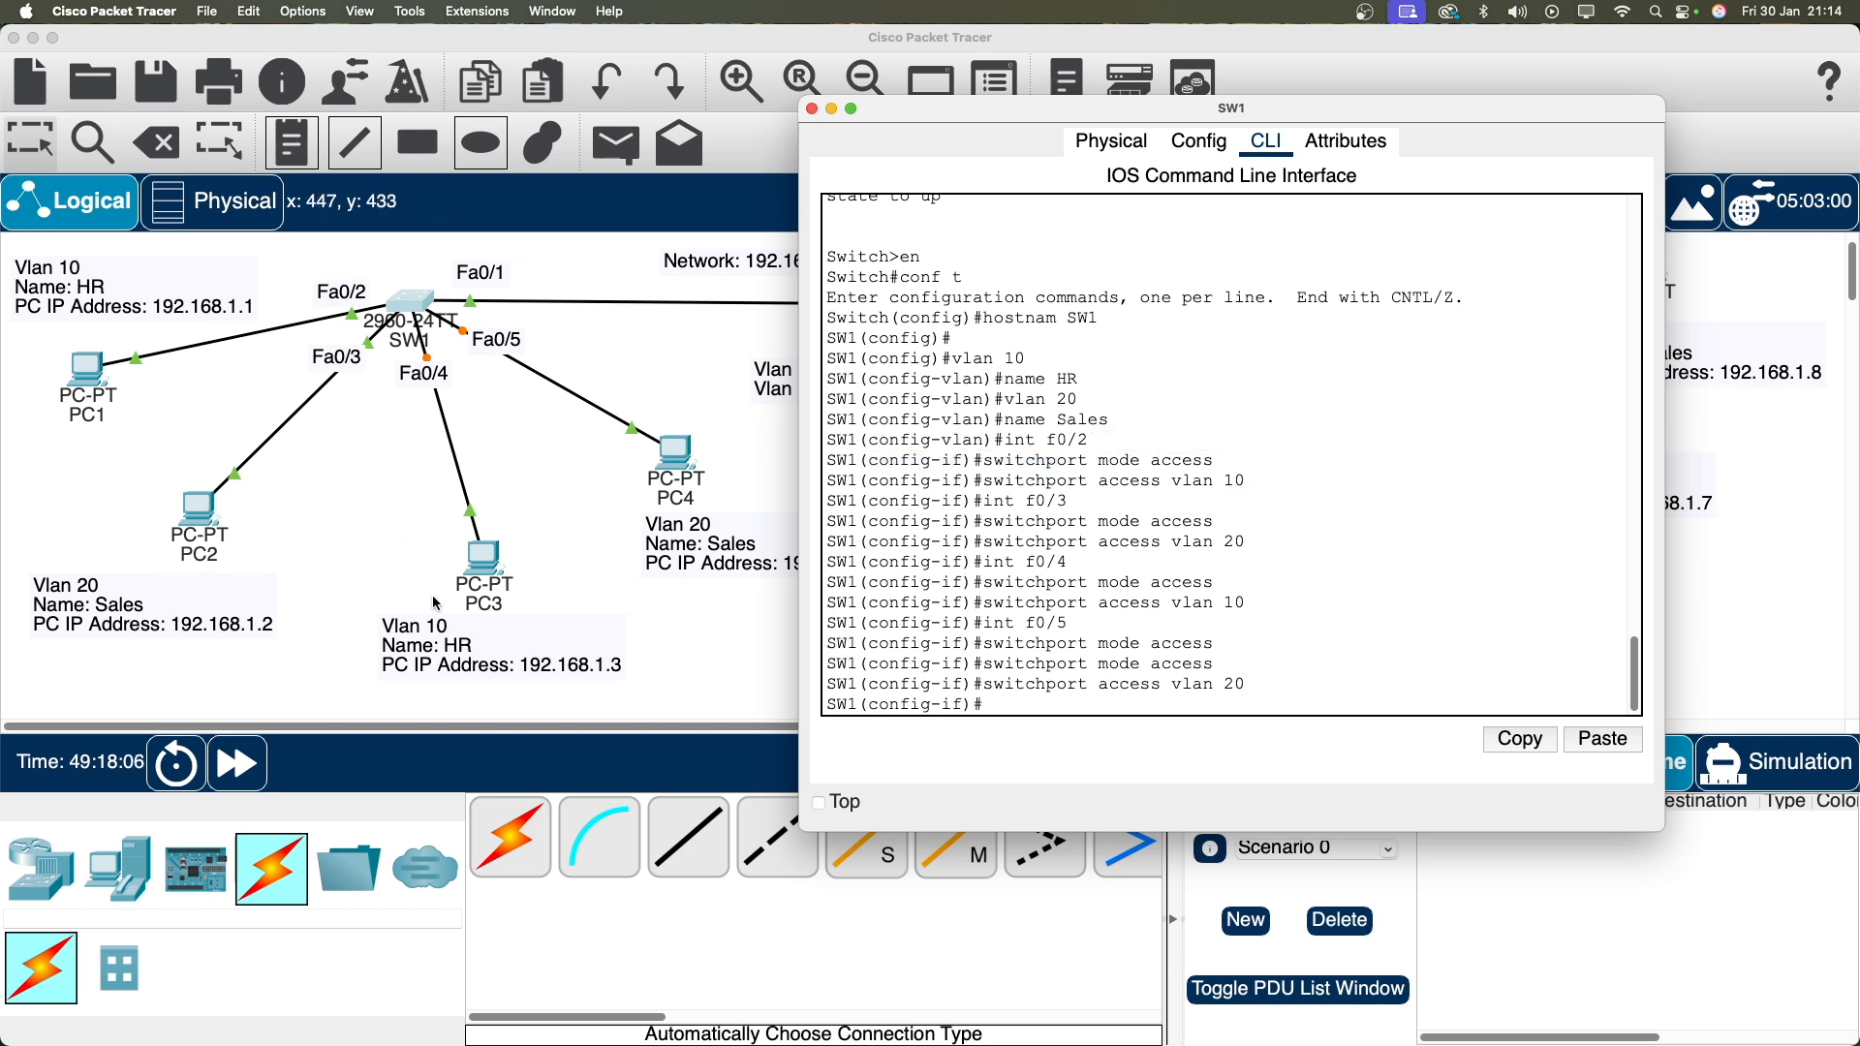
key(Return)
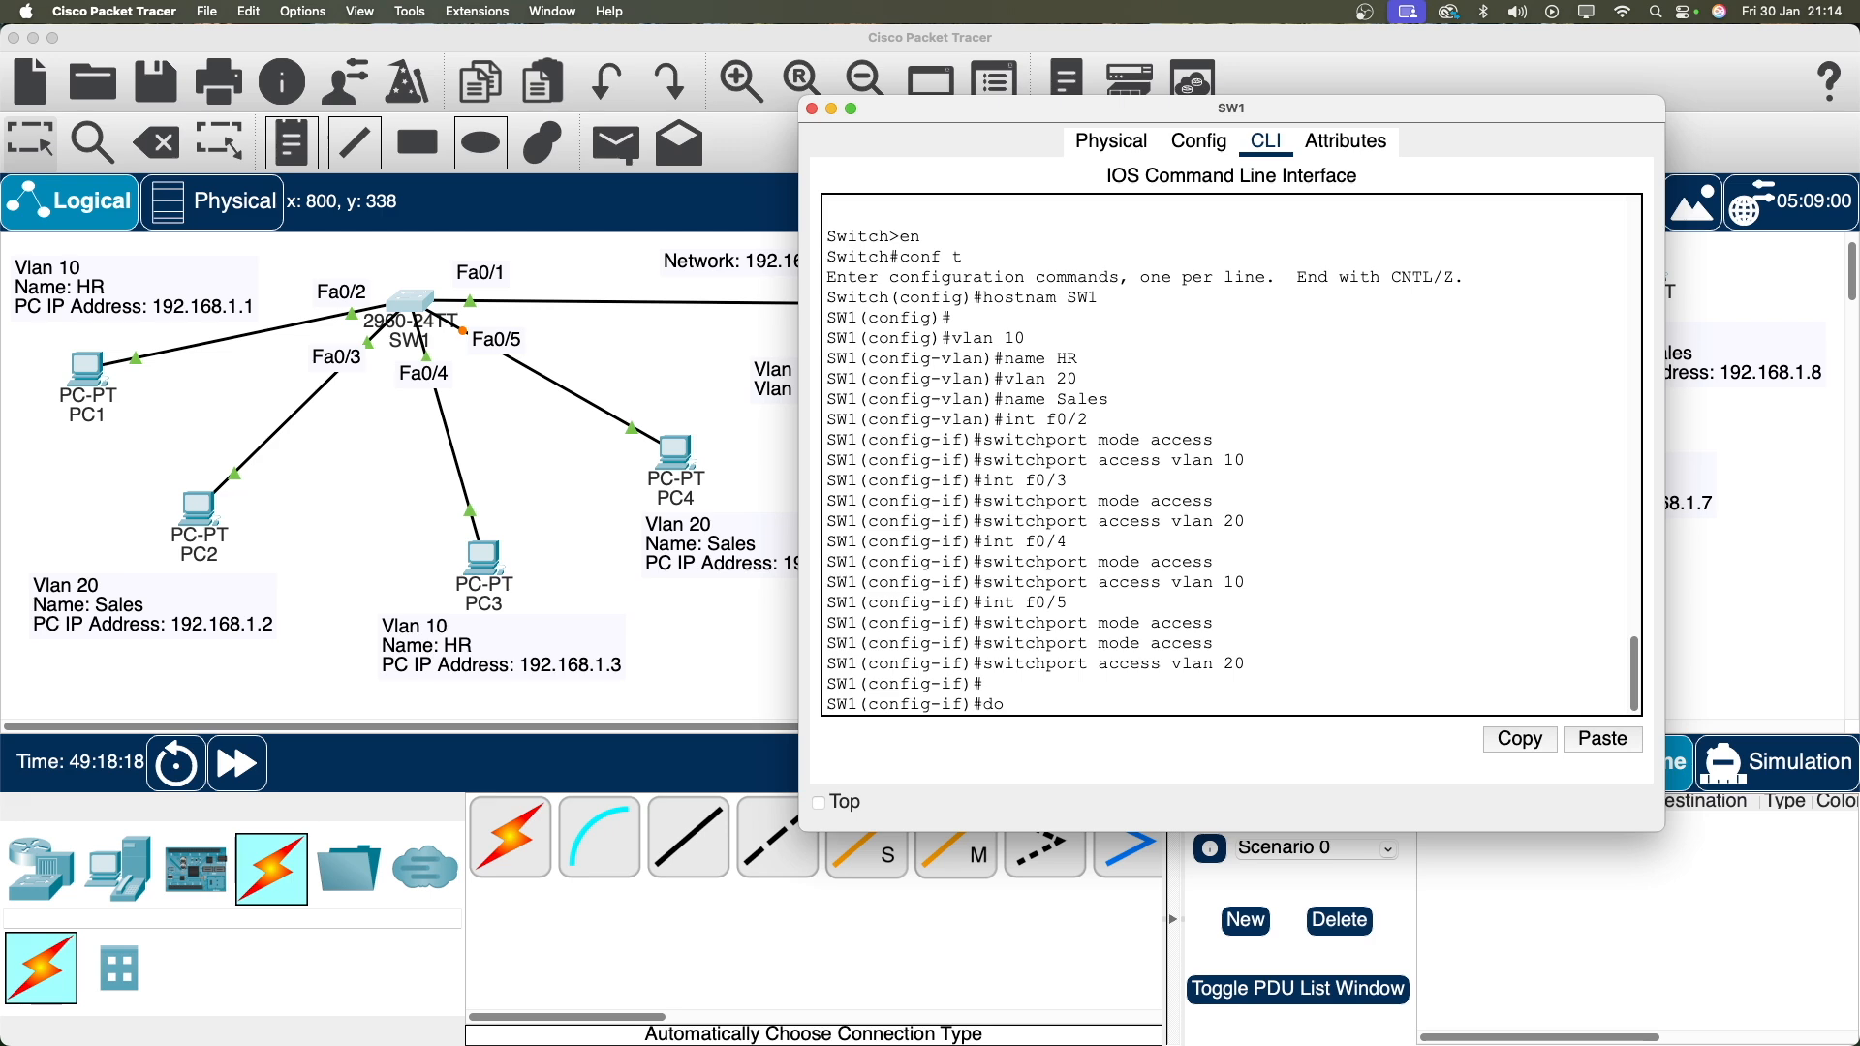
text(vlan br)
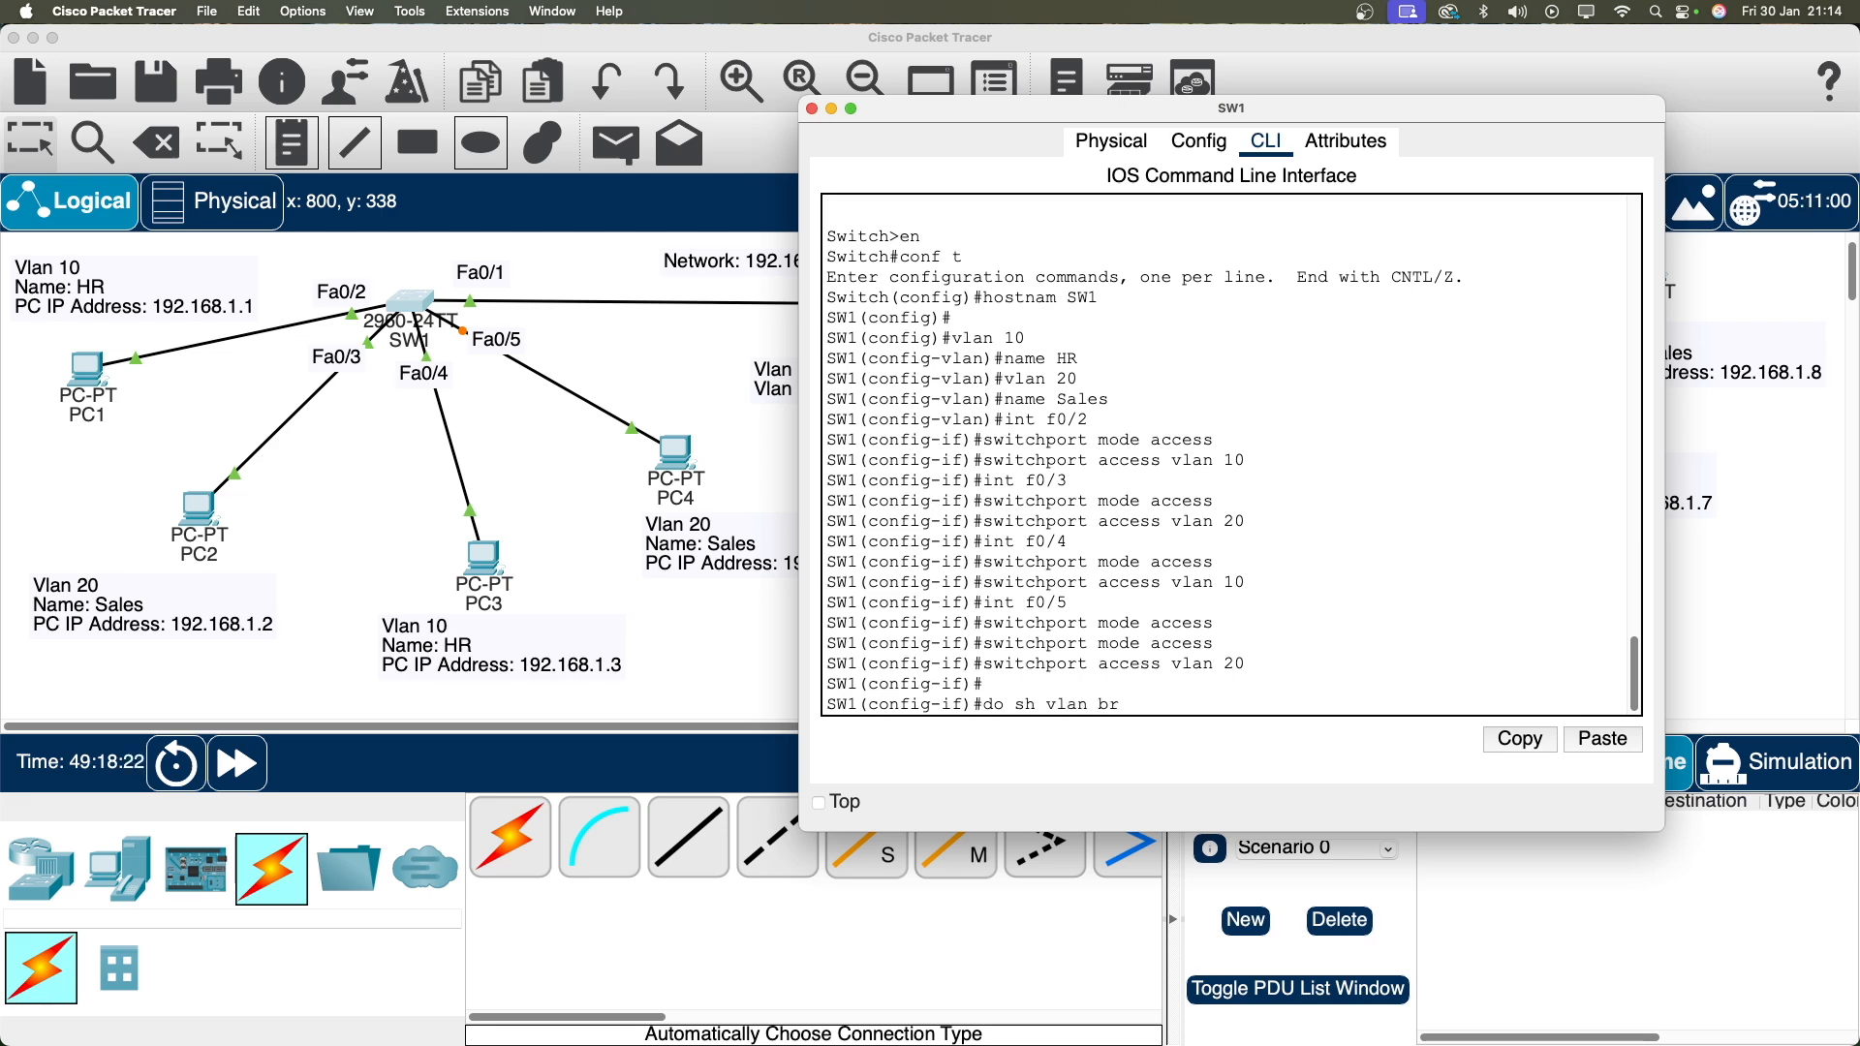
key(Return)
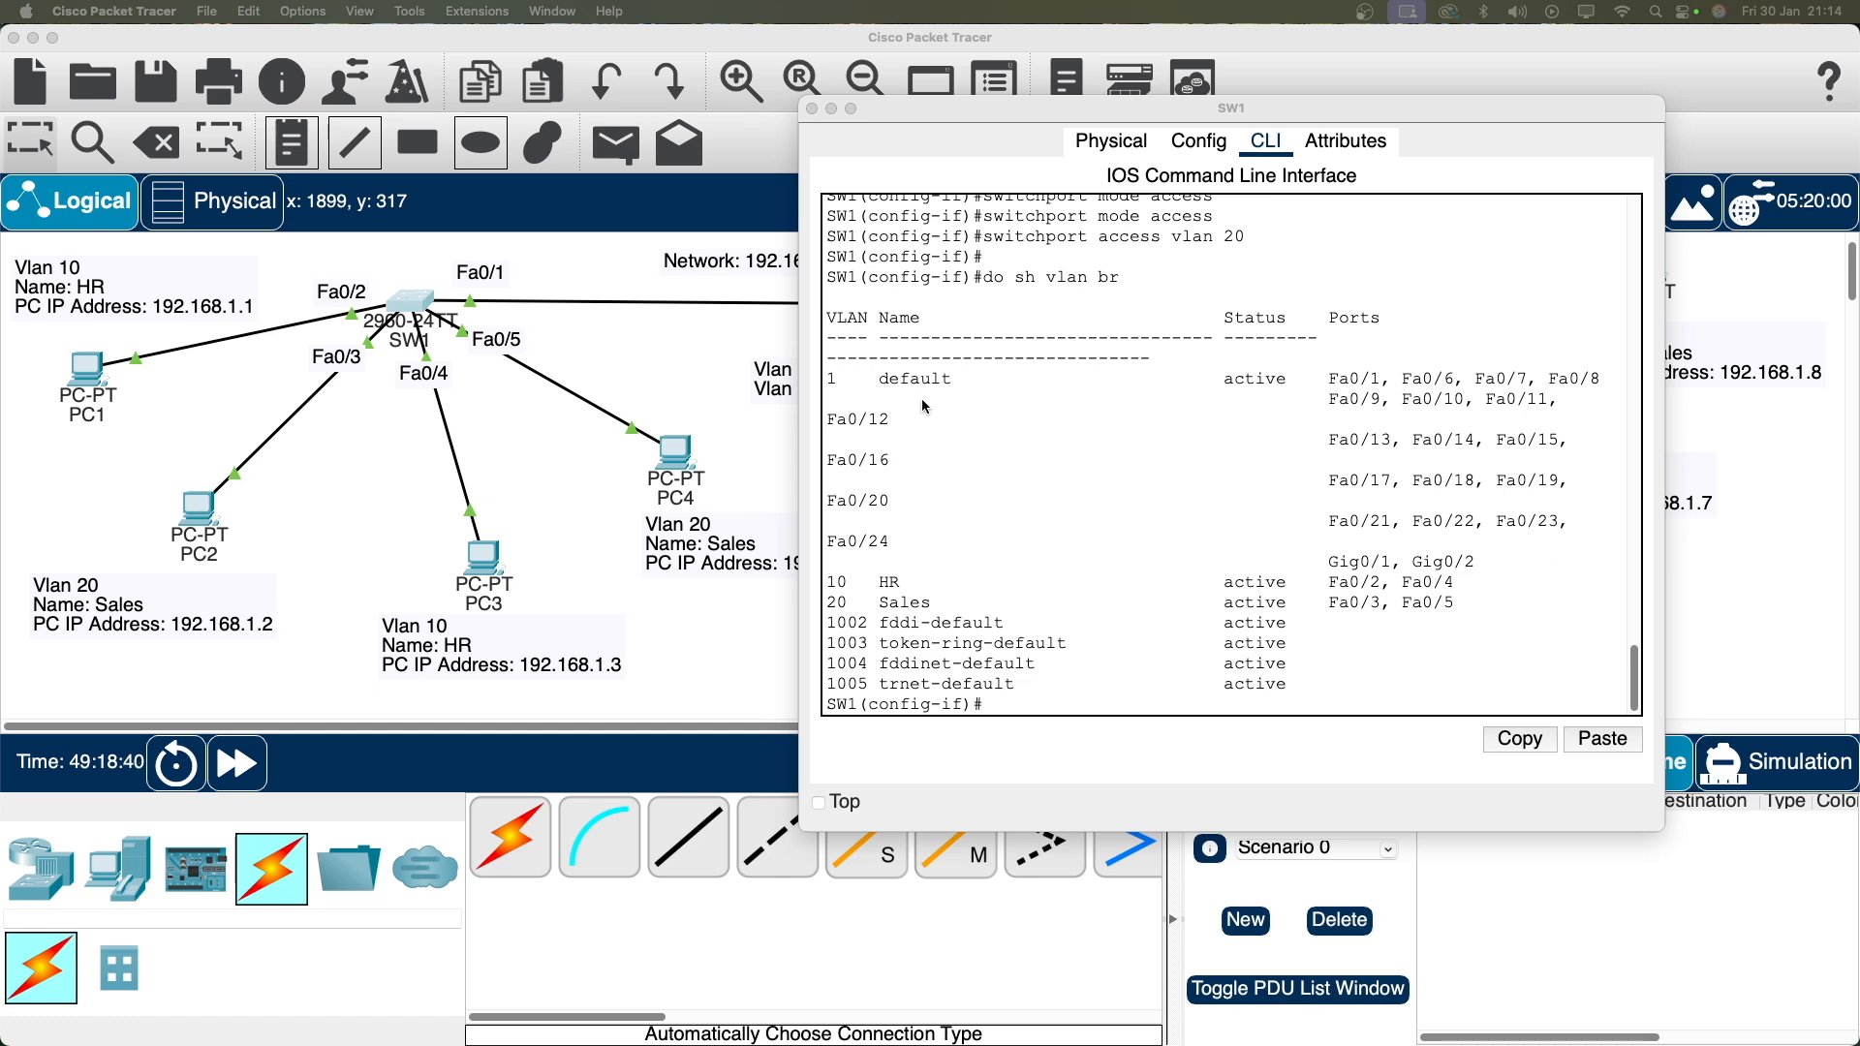
Examine the ports listed for the default, HR and Sales VLANs in SW1's VLAN table against the topology.
click(843, 325)
drag(825, 380, 959, 380)
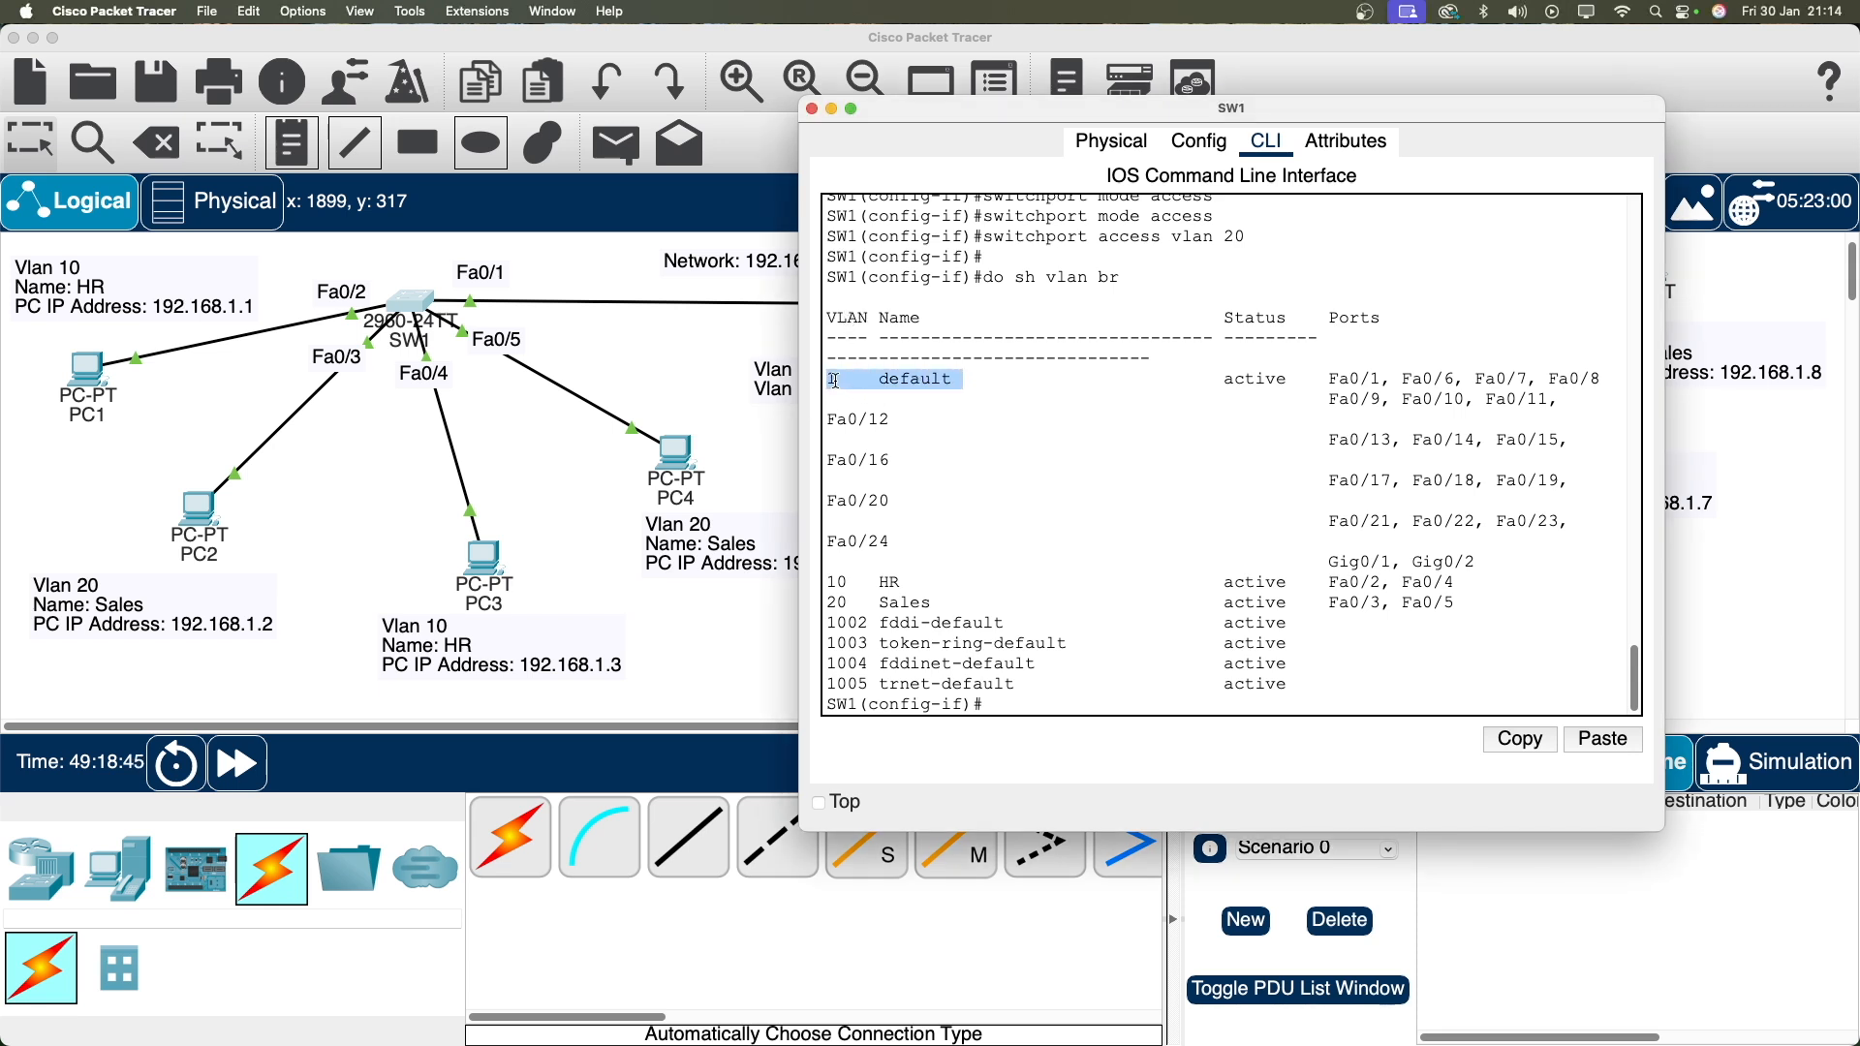
click(839, 379)
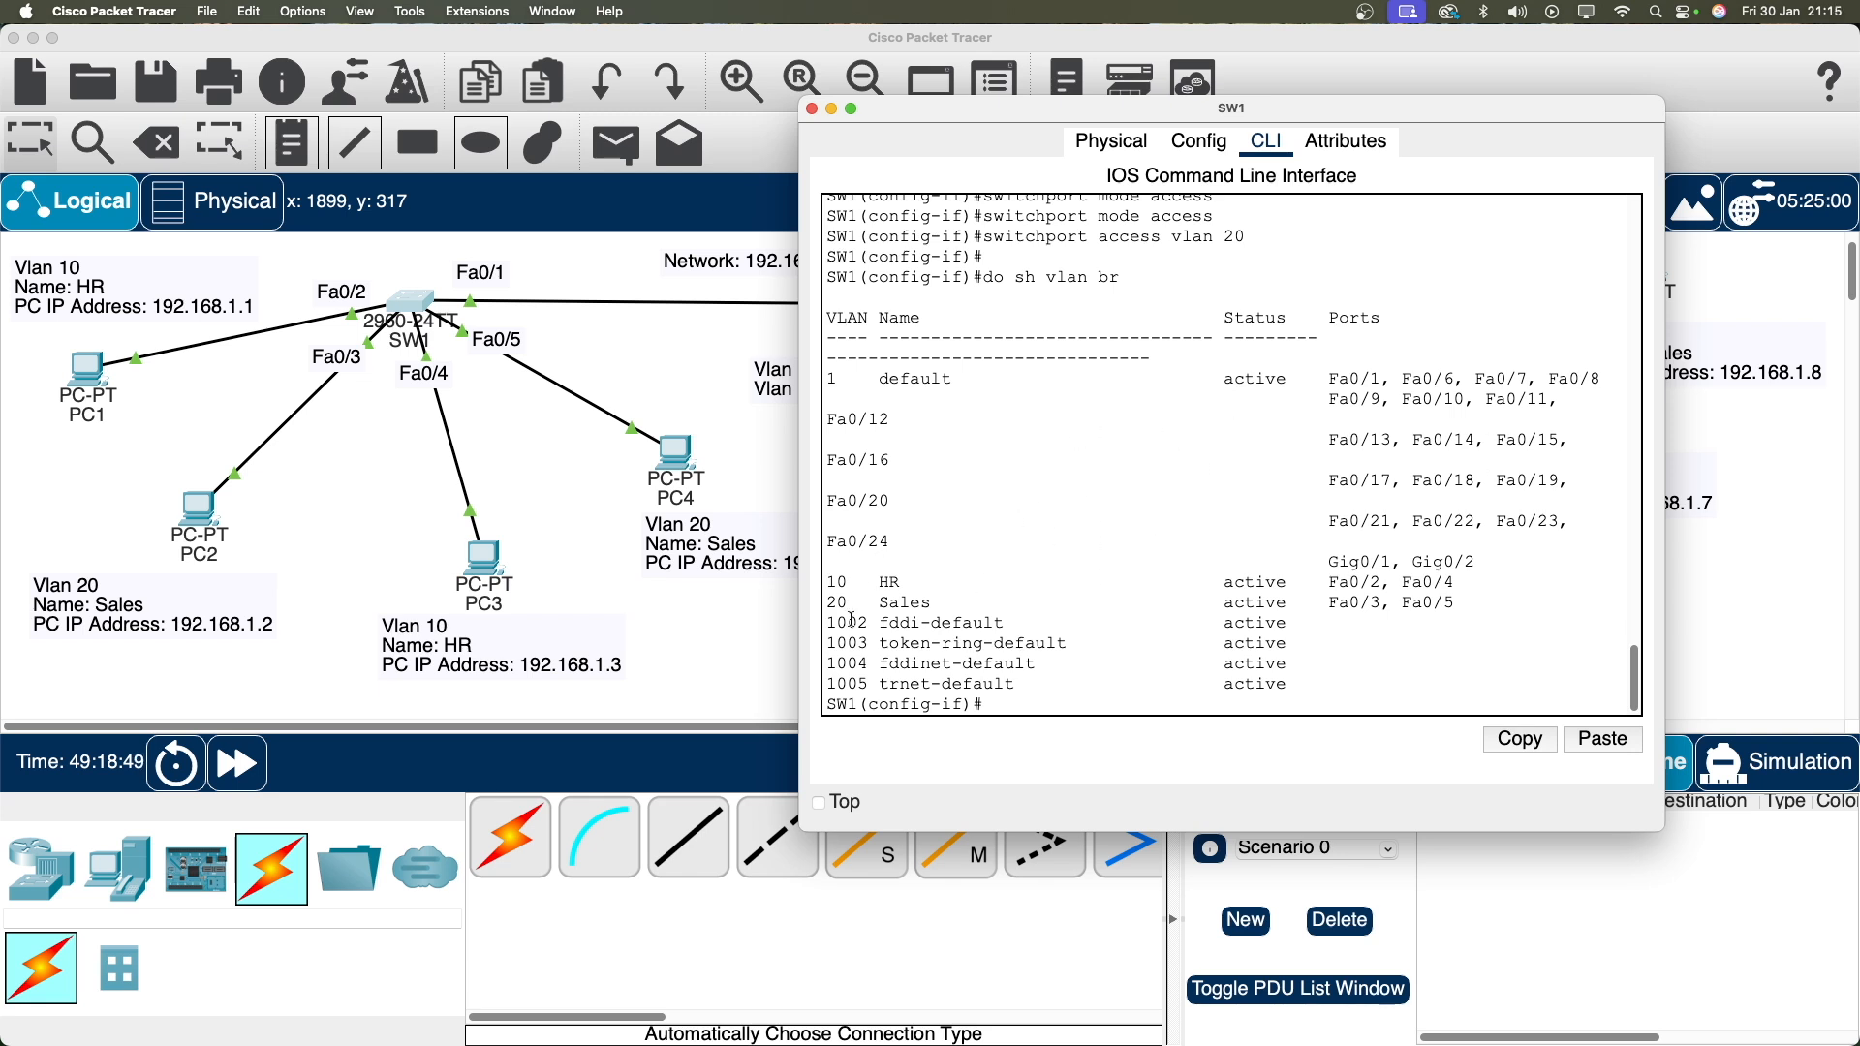
drag(831, 583, 893, 583)
drag(828, 602, 1456, 586)
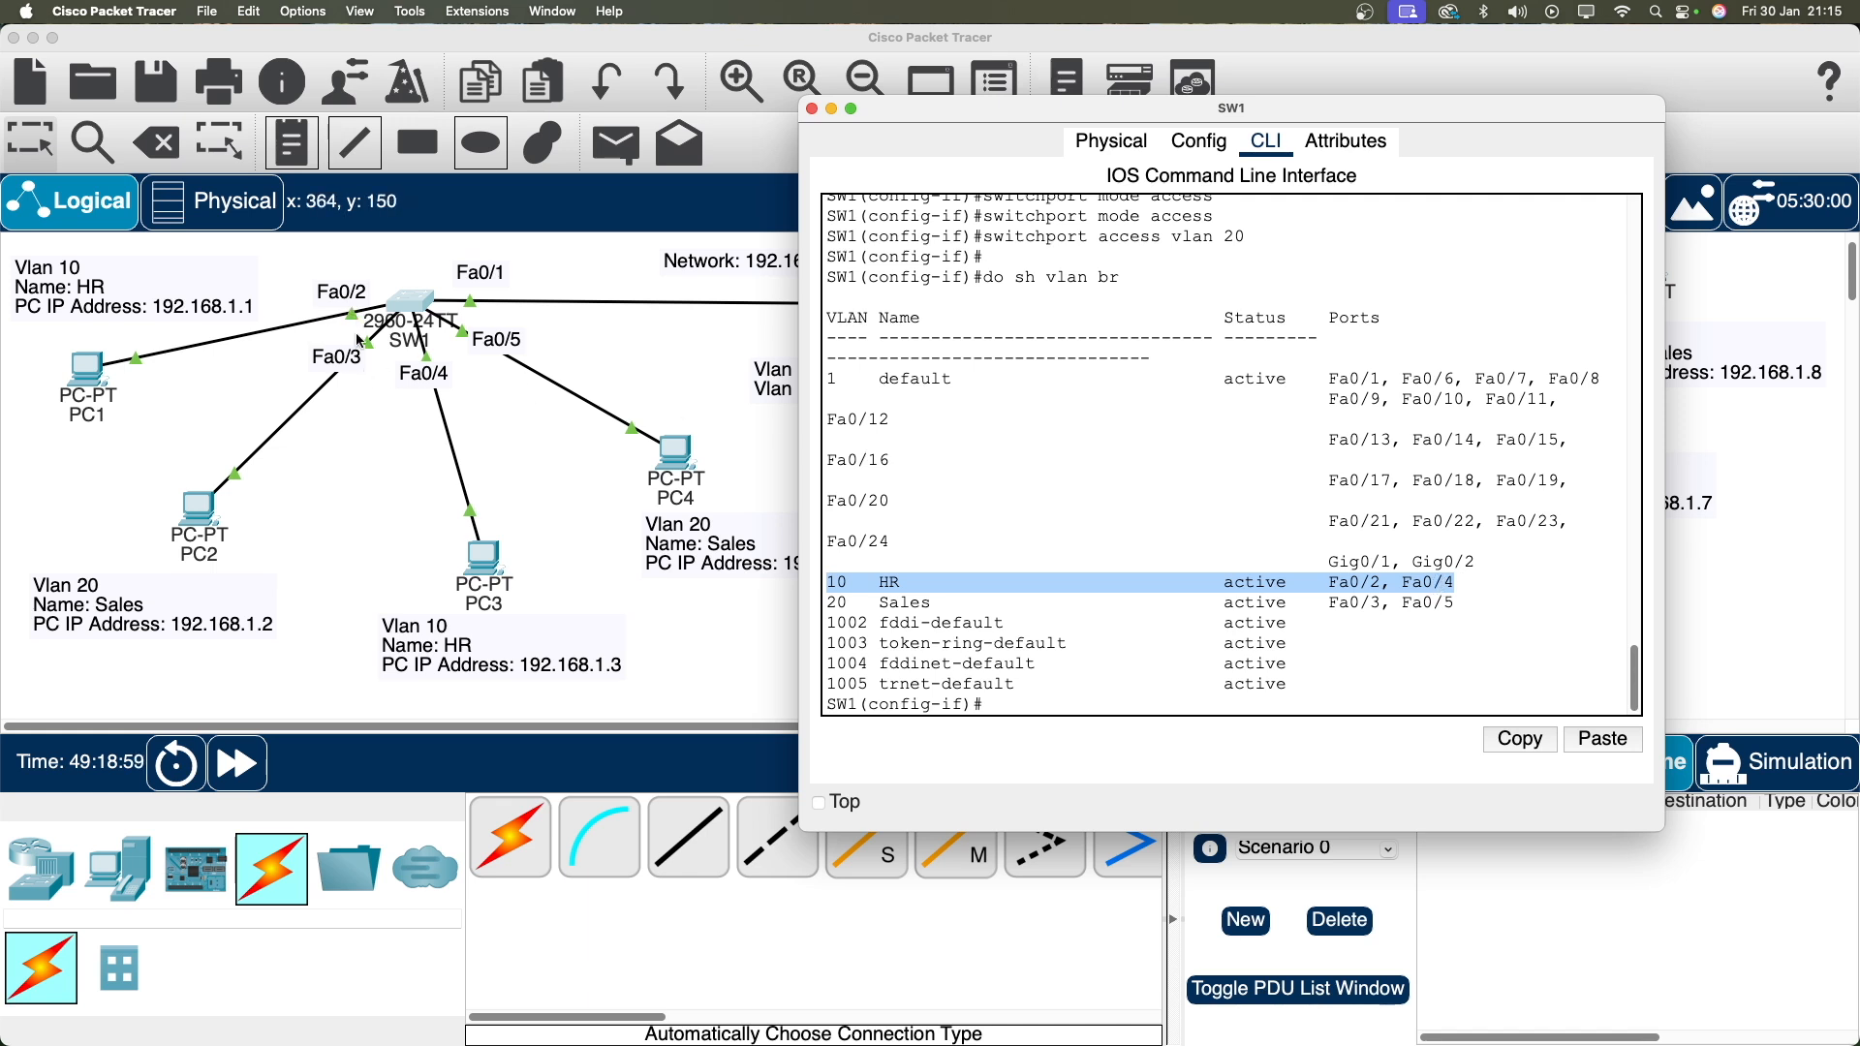
drag(831, 602, 1471, 600)
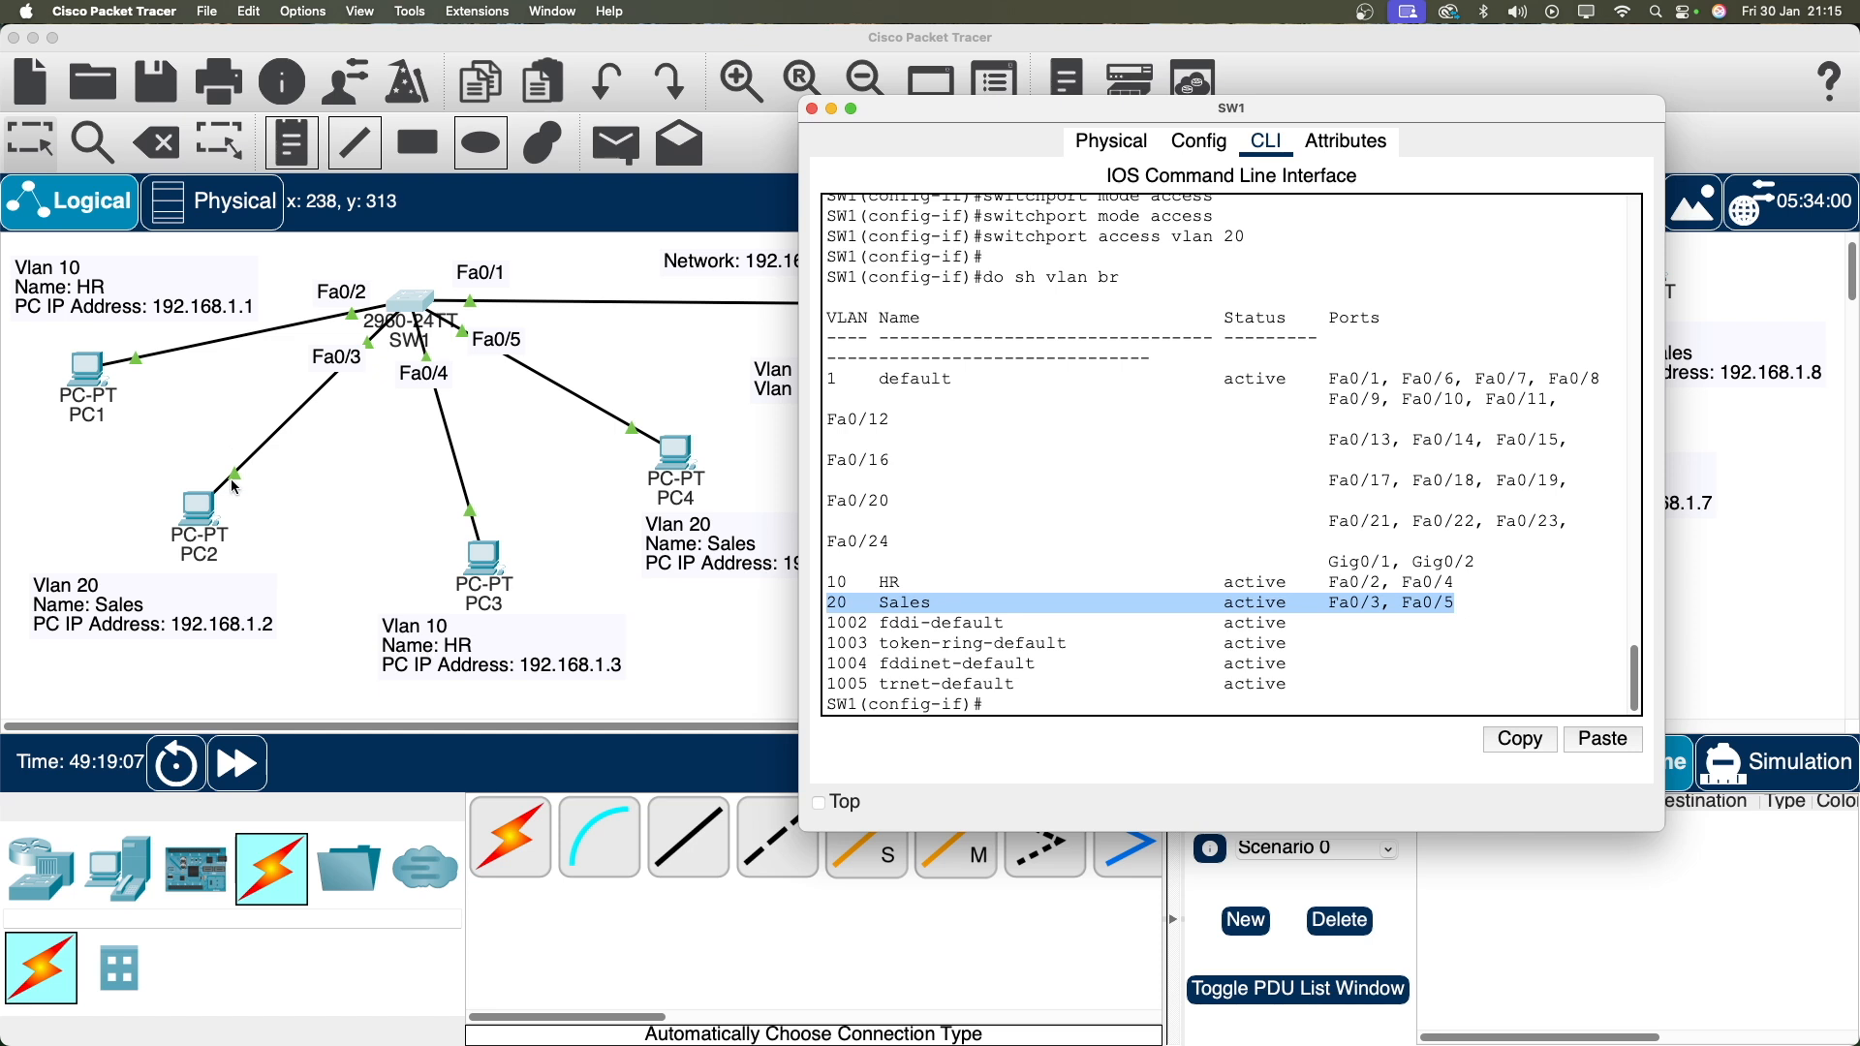
click(1030, 468)
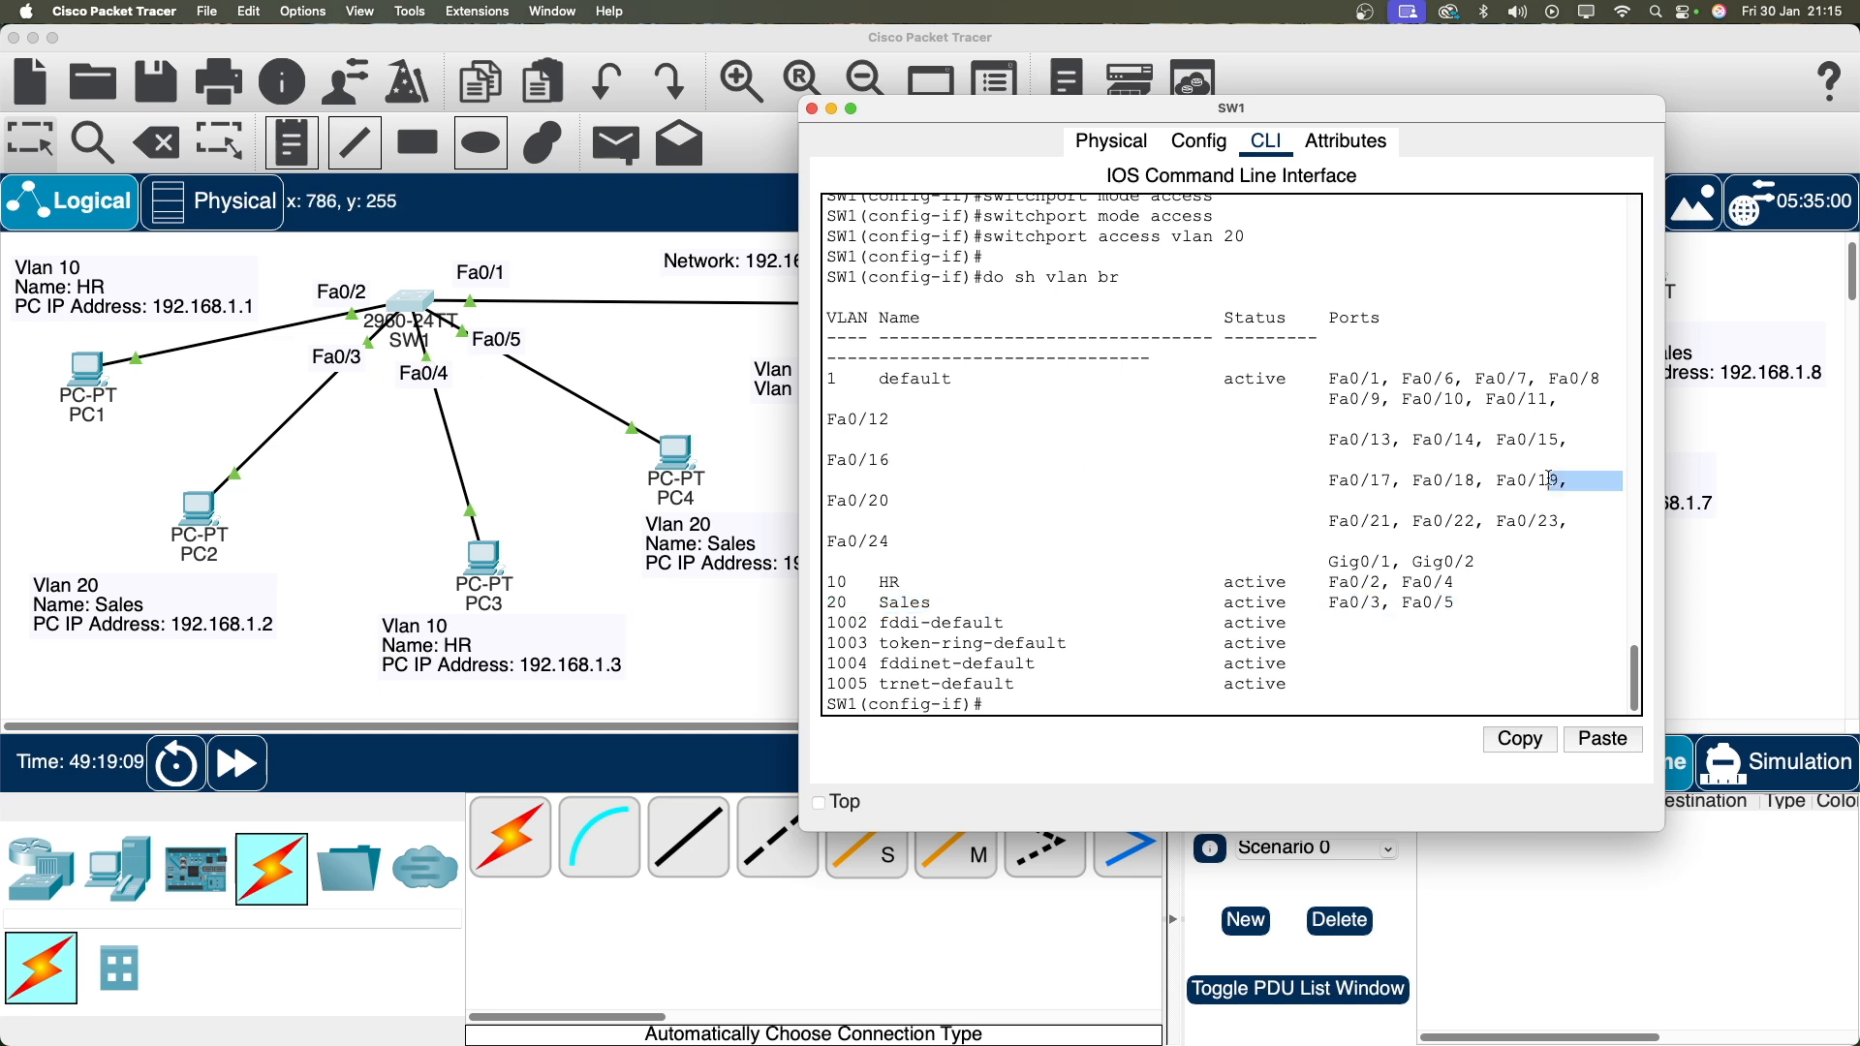
drag(1566, 480, 1391, 361)
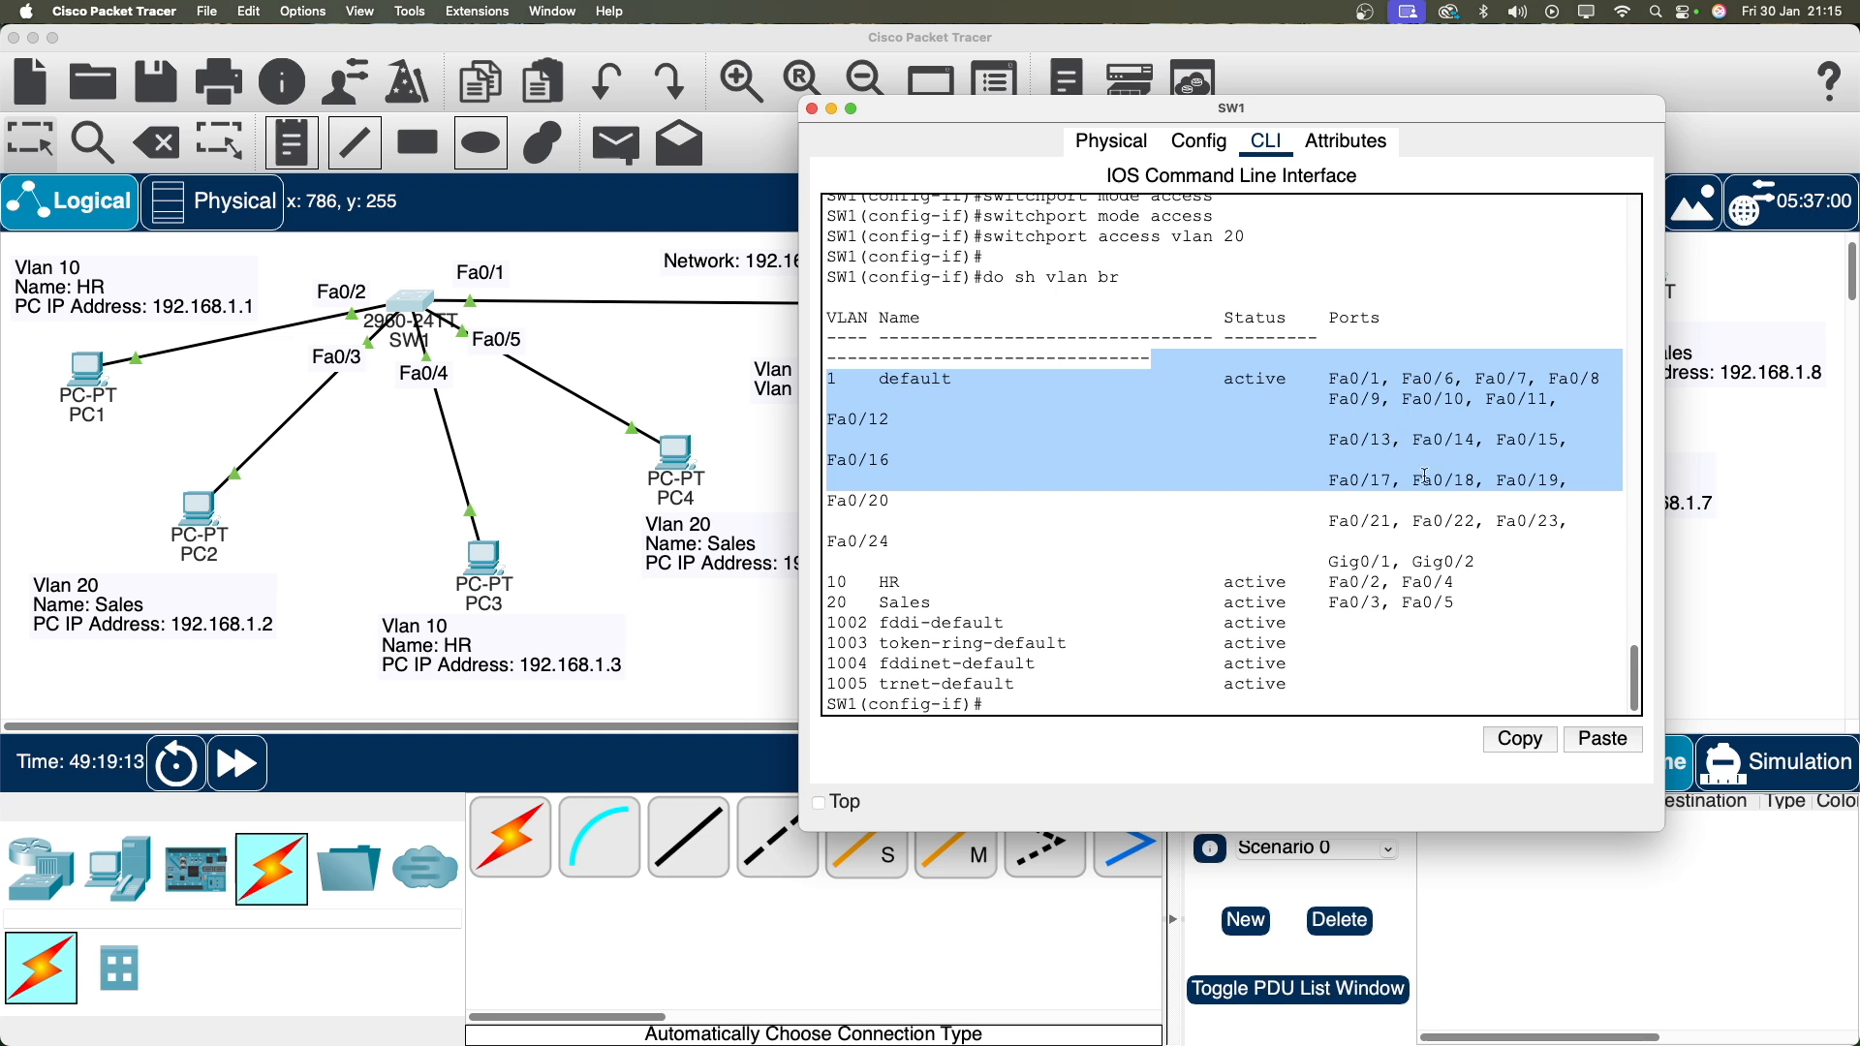
drag(1067, 582, 1456, 582)
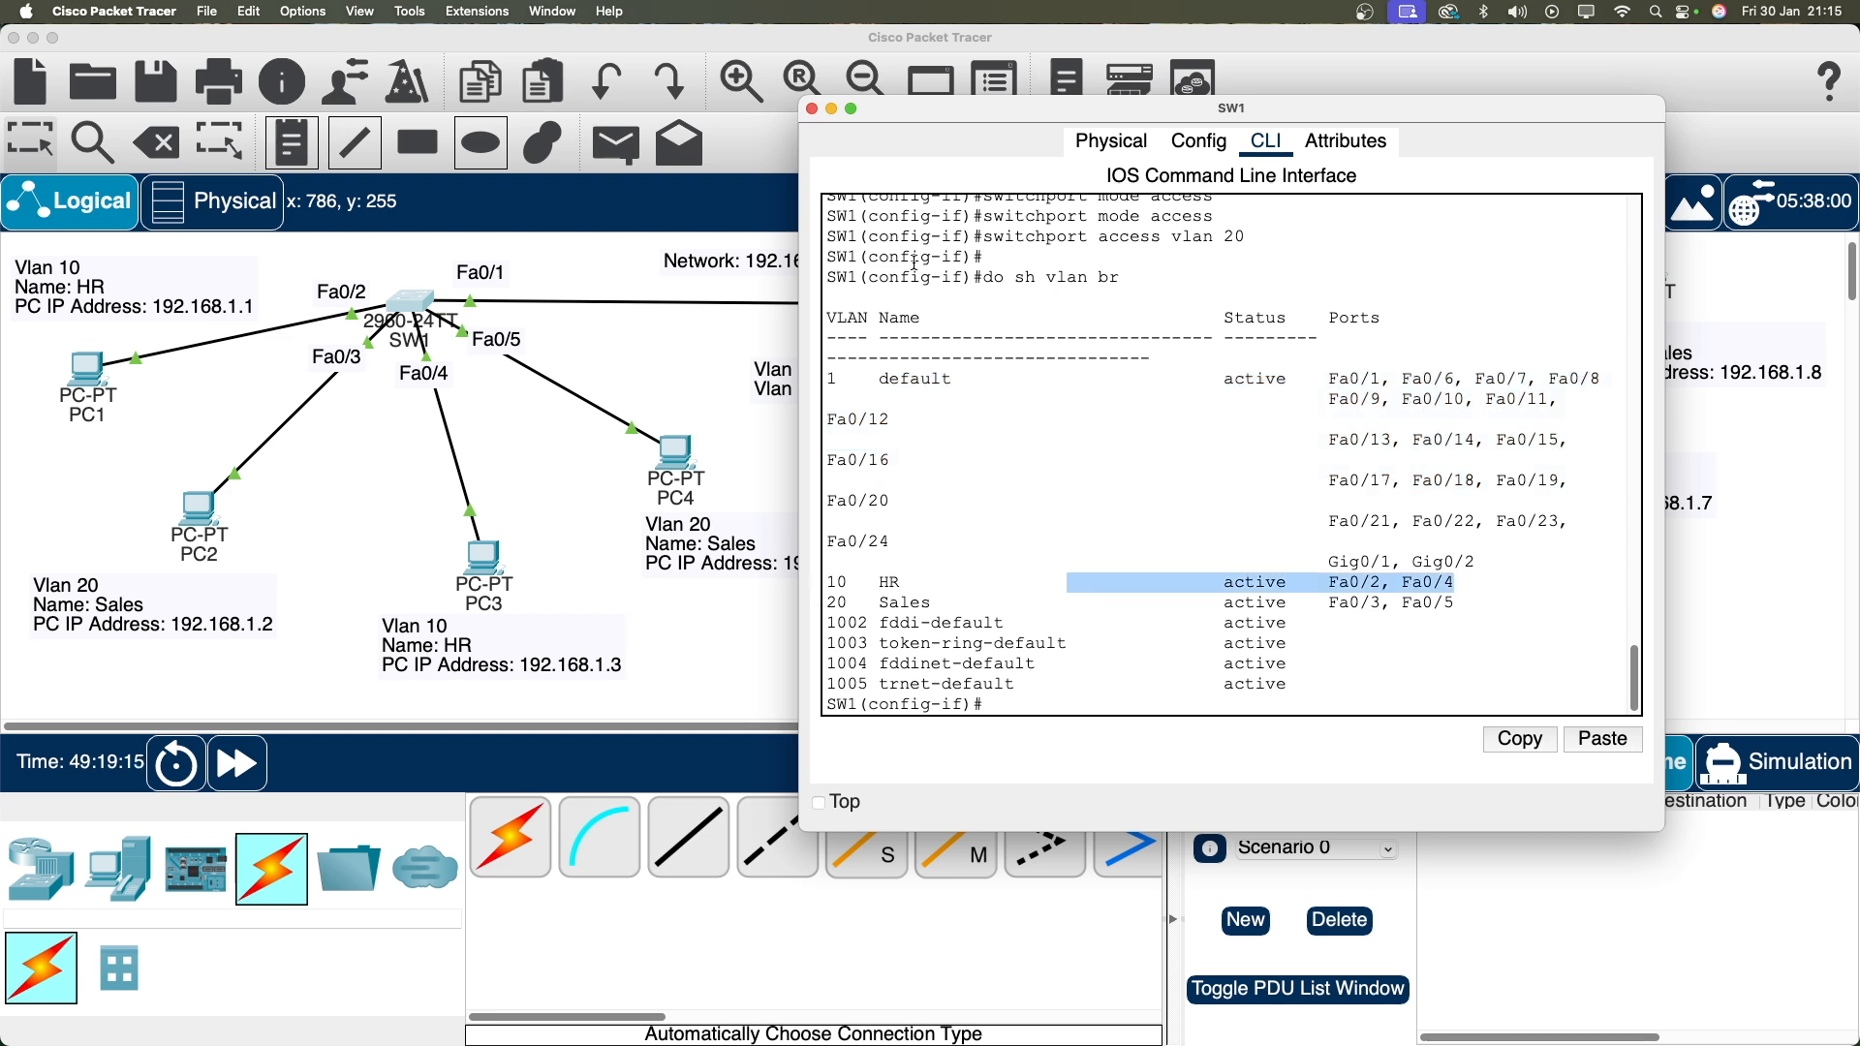
Close SW1's window, open SW2's command line and enter privileged mode with "en".
click(811, 108)
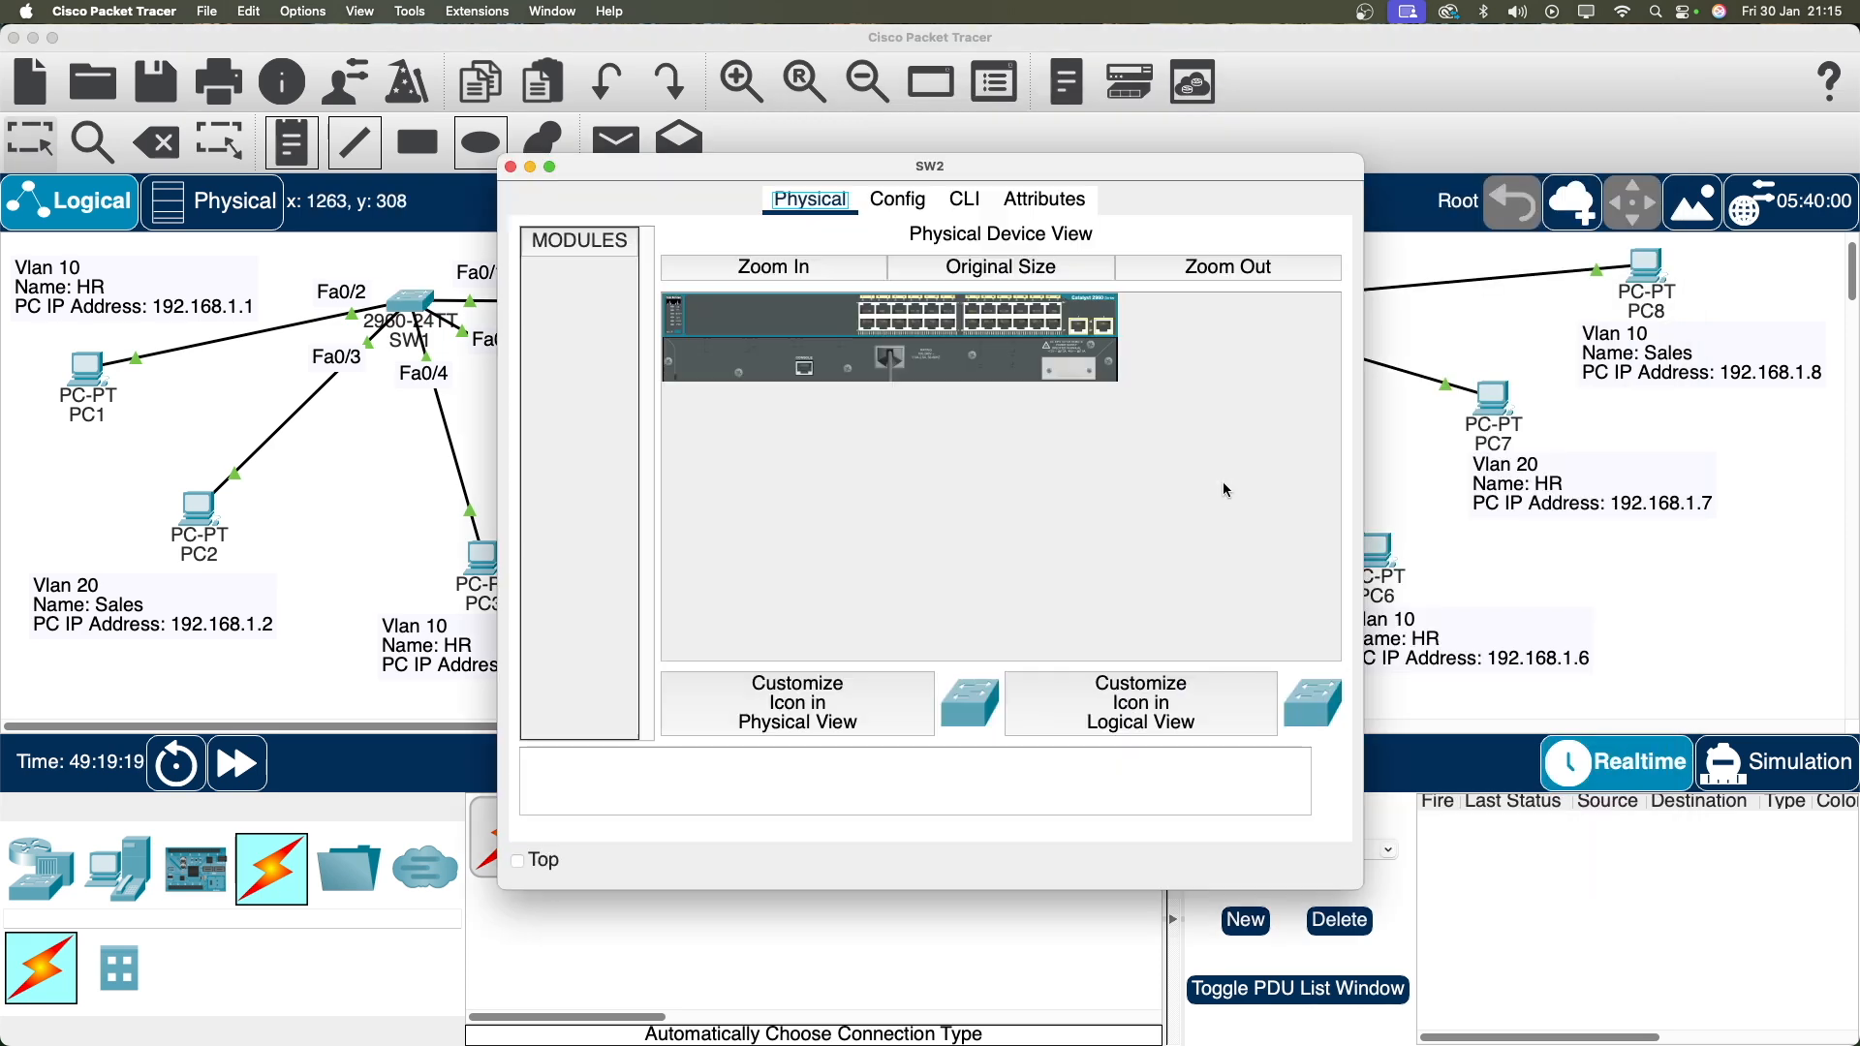
click(1183, 306)
click(965, 200)
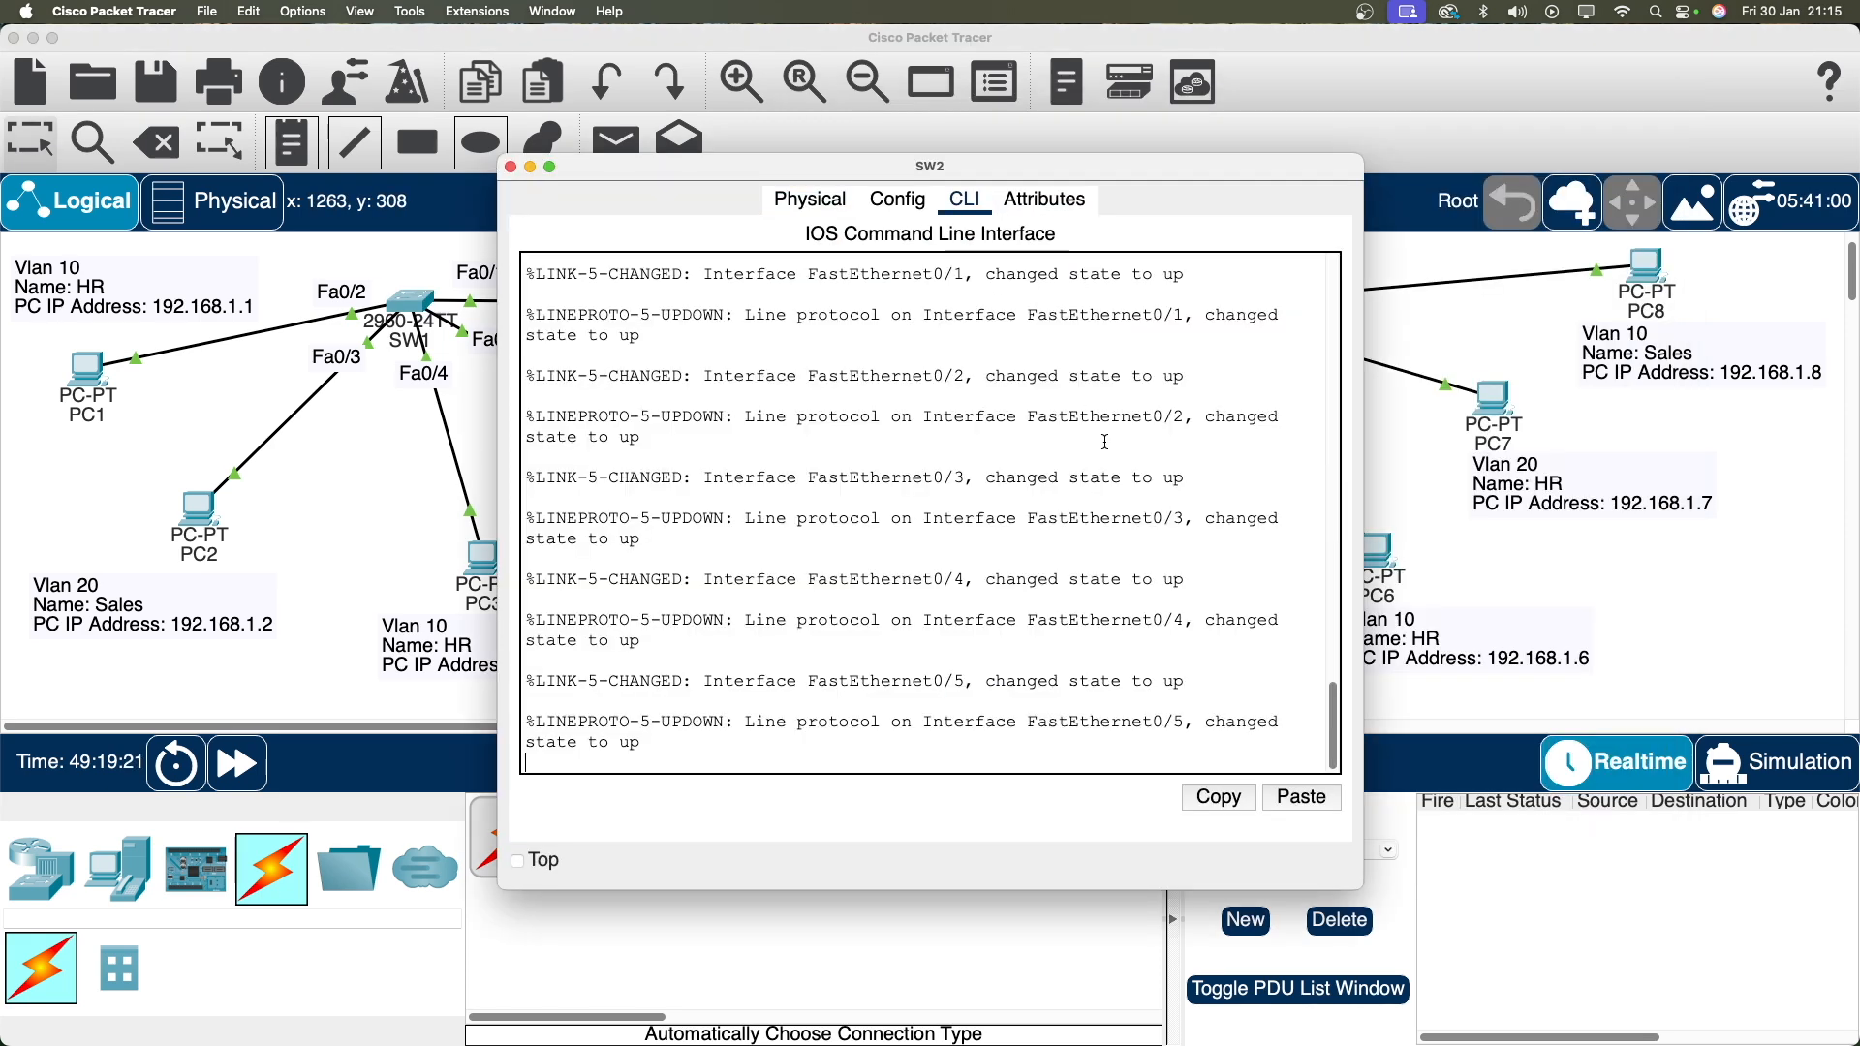
key(Return)
text(en)
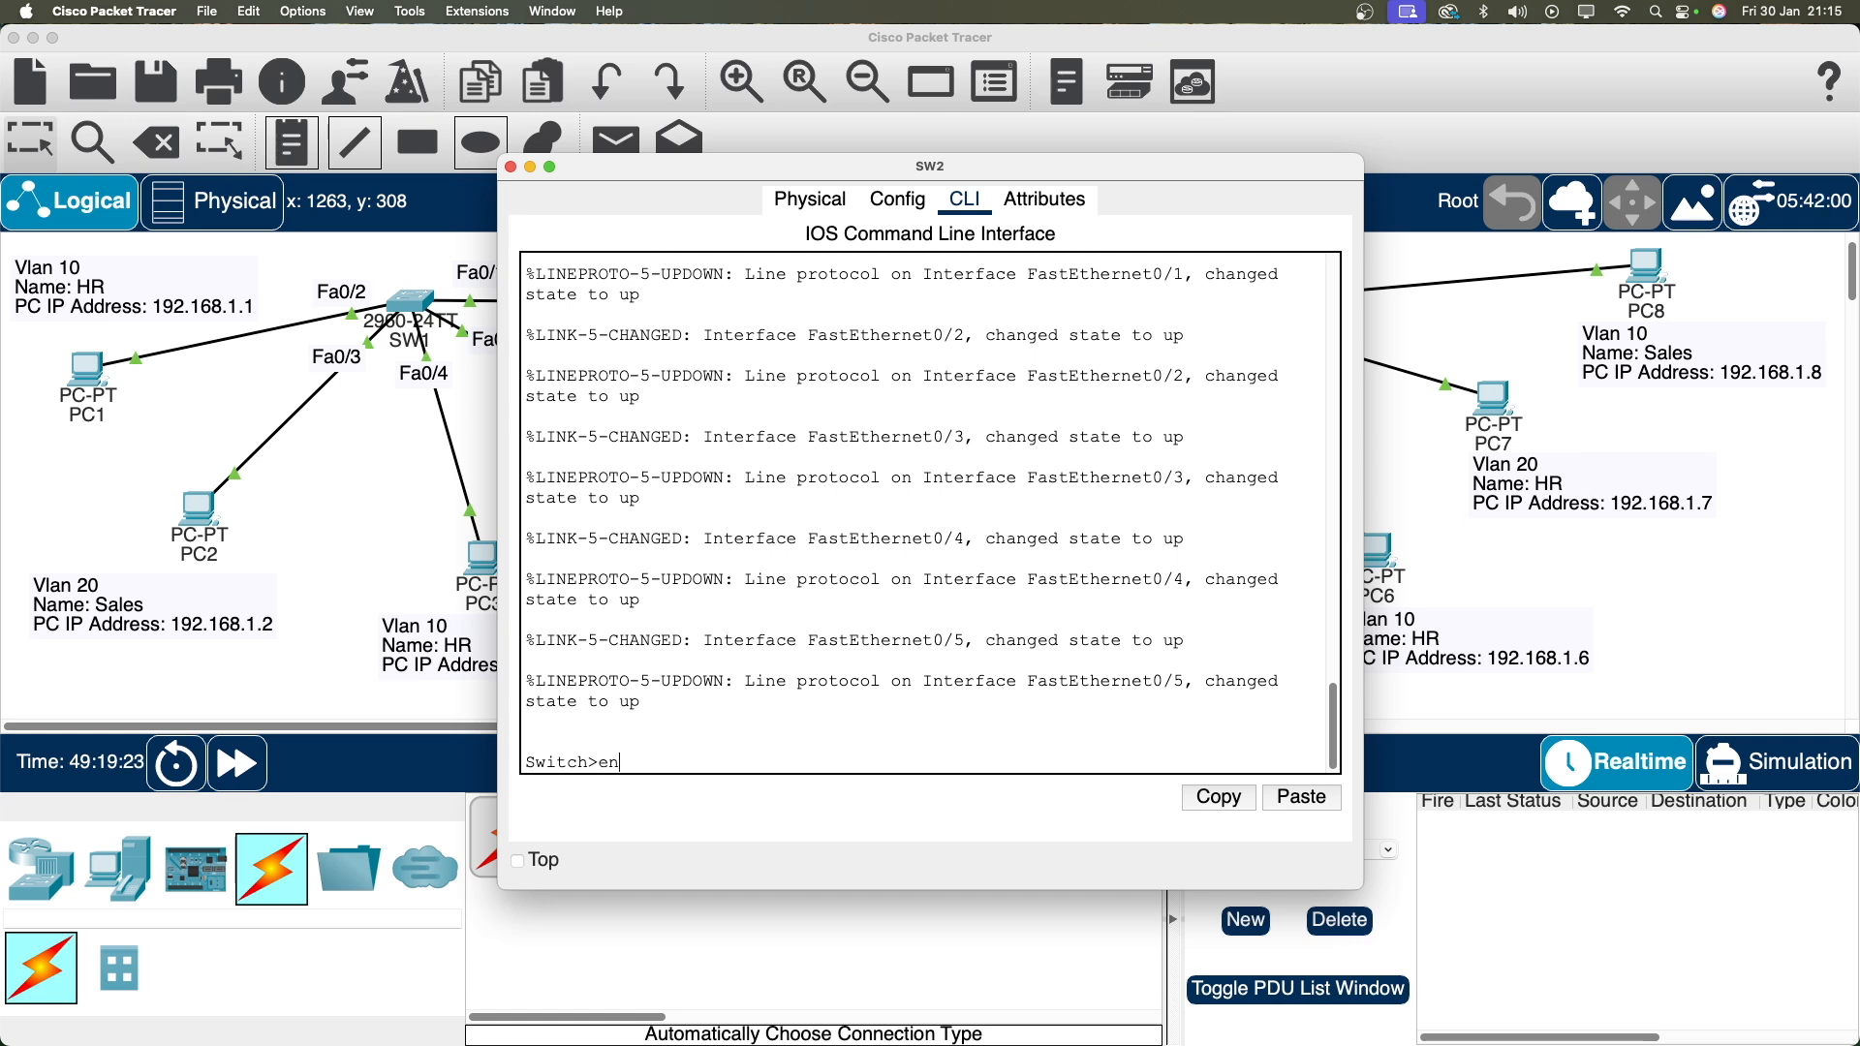
key(Return)
Enter global configuration mode on the switch with "conf t" and set its hostname to SW2.
text(ch#c)
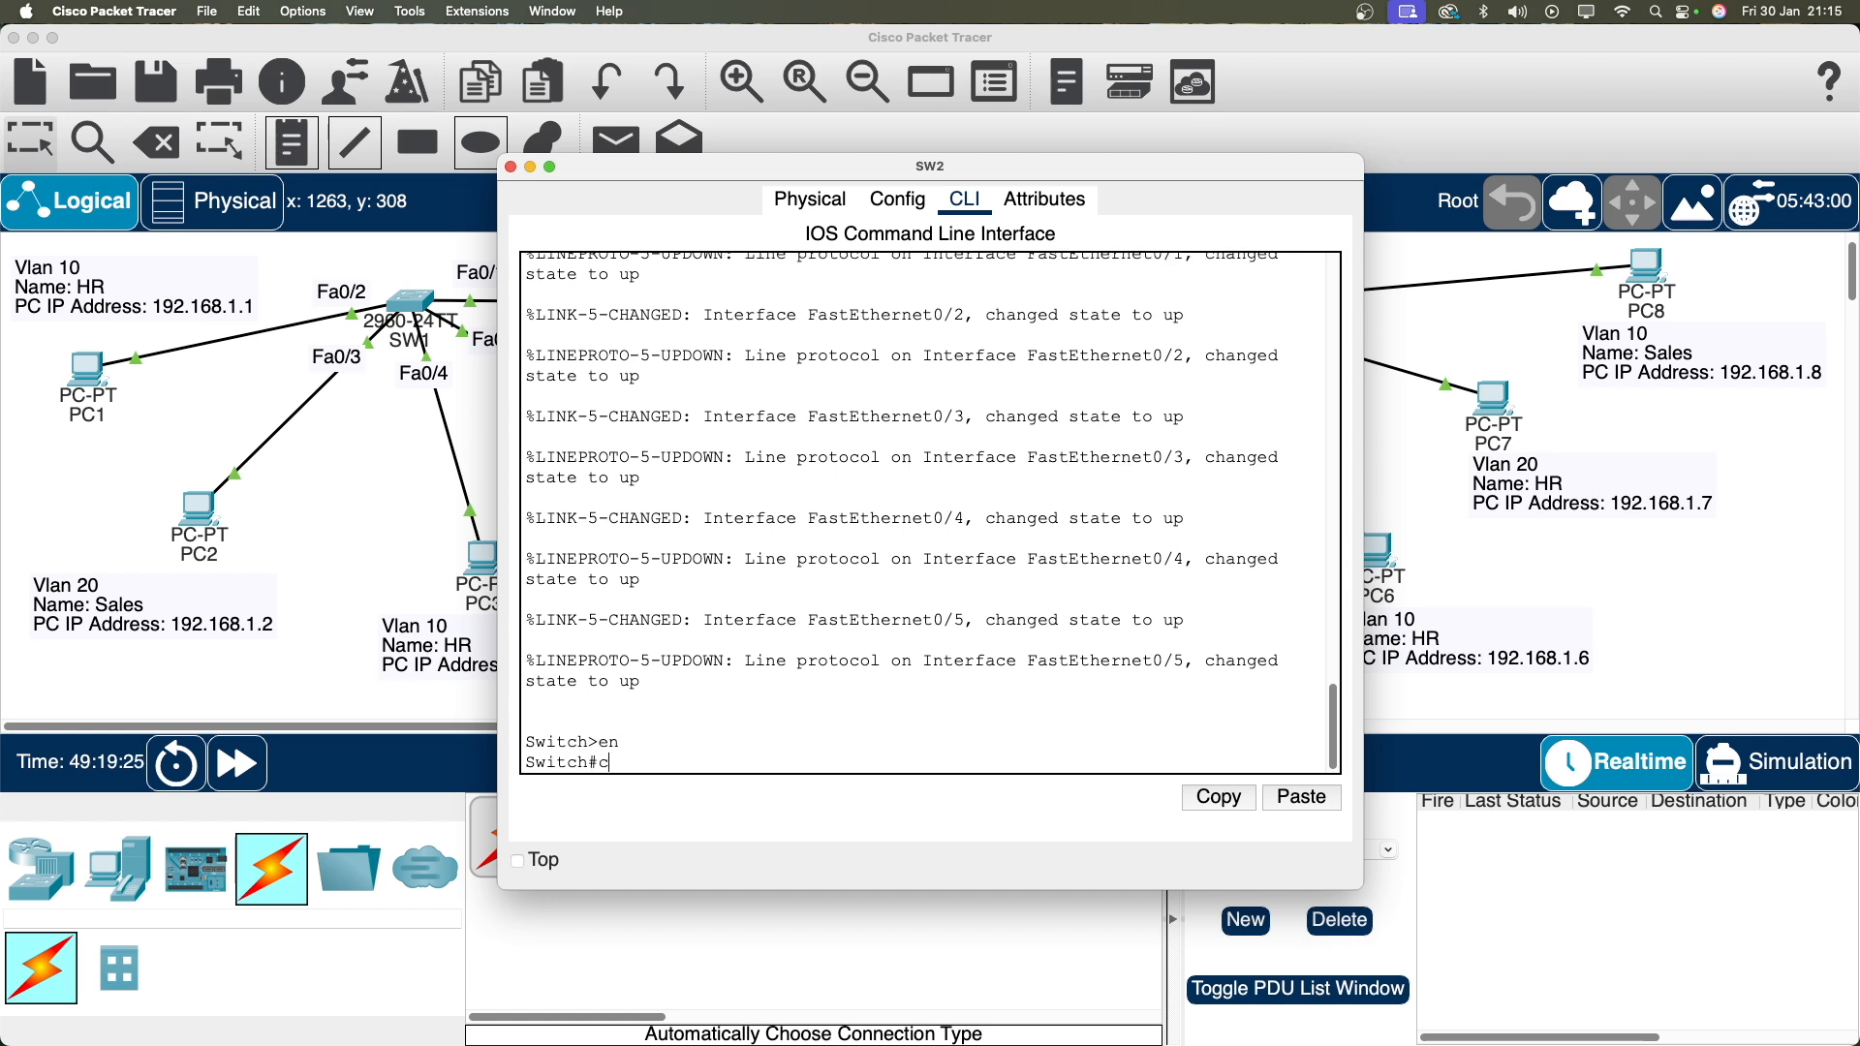
key(BackSpace)
key(BackSpace)
key(BackSpace)
text(ft)
key(Return)
text(hostname )
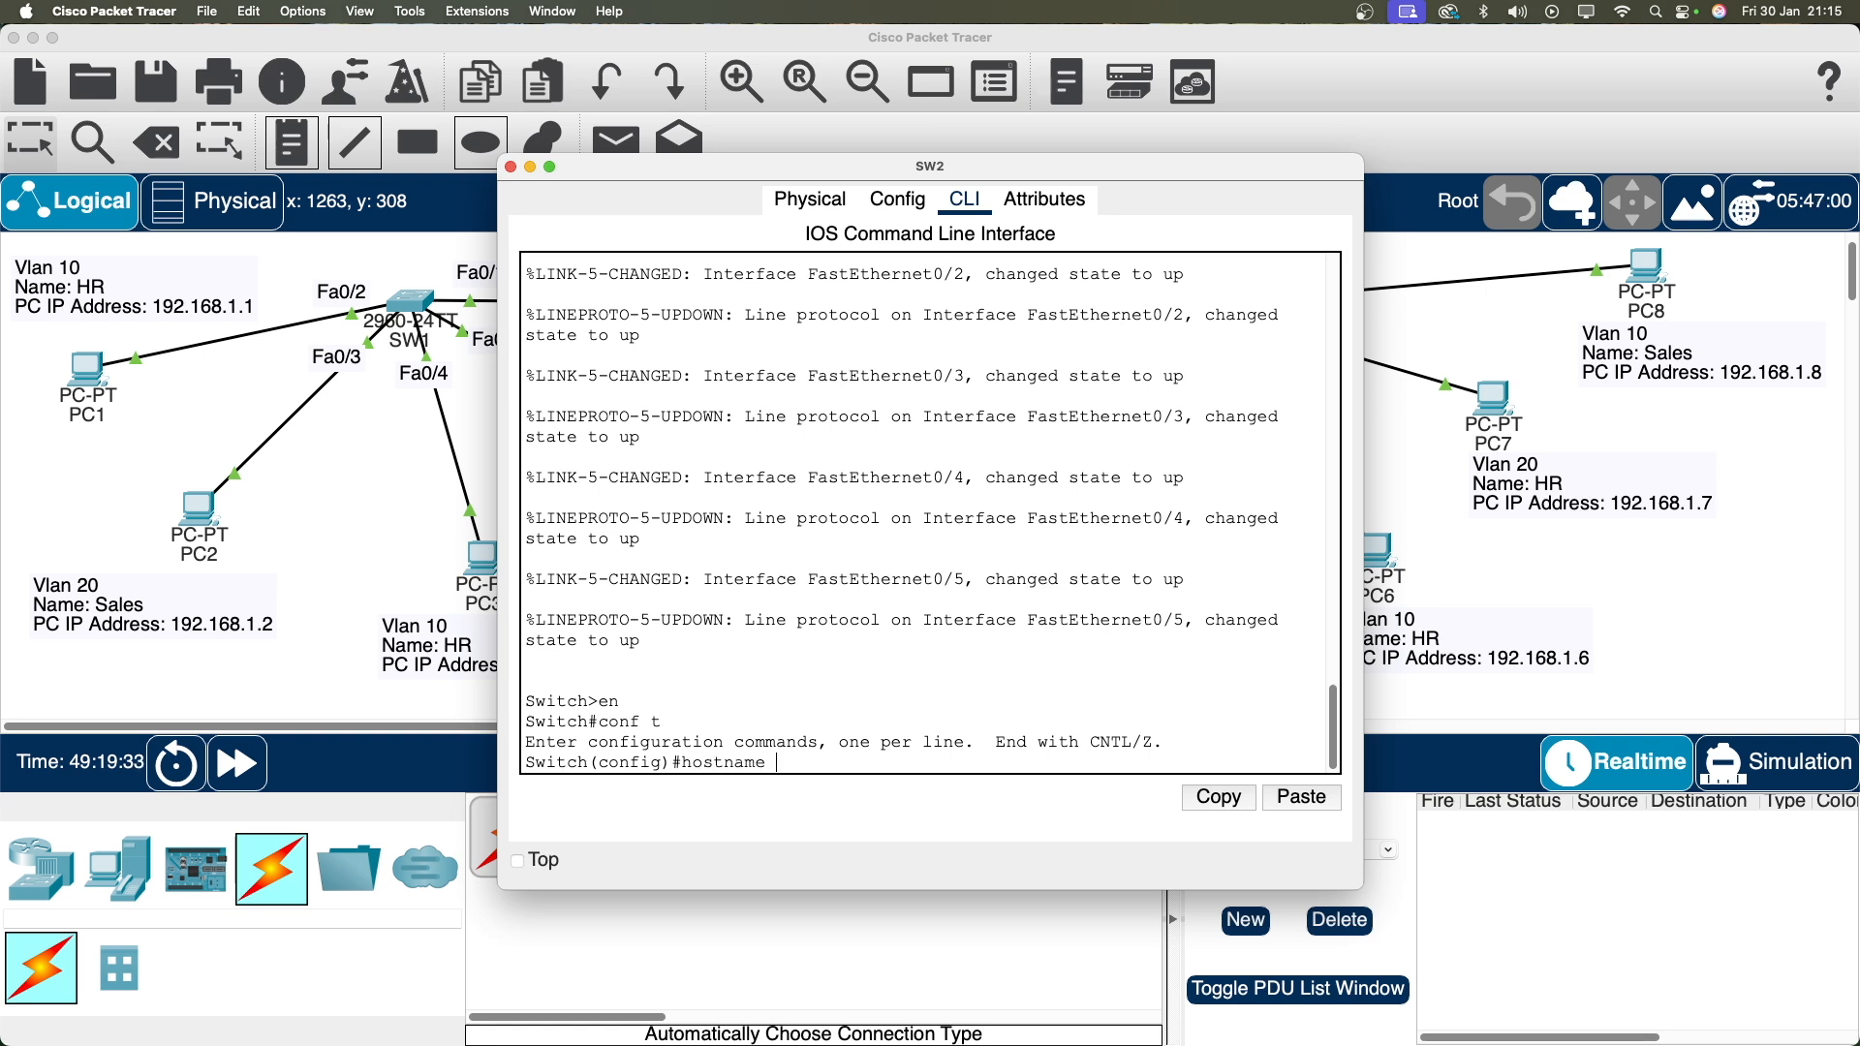
text(SW2)
key(Return)
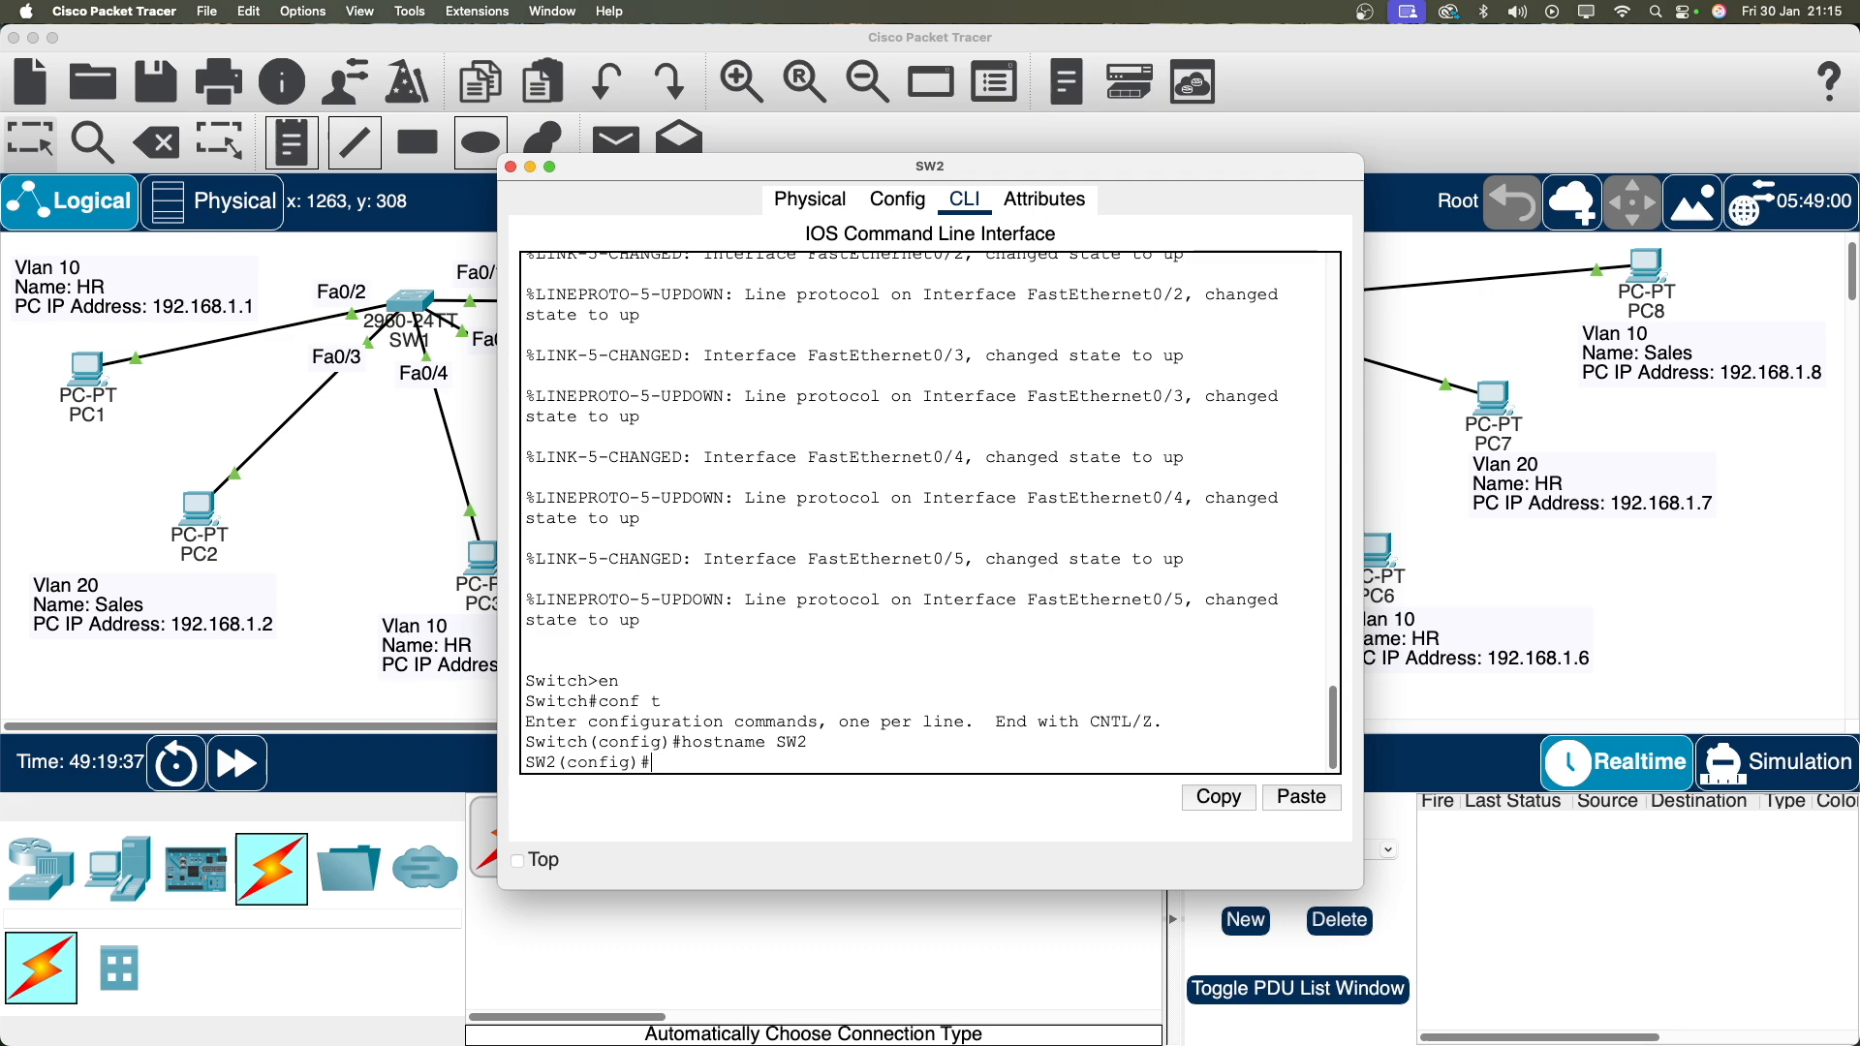
Enter interface f0/2 on SW2 and set its switchport mode to access, keeping SW2's topology in view.
text(int)
drag(1356, 177, 839, 99)
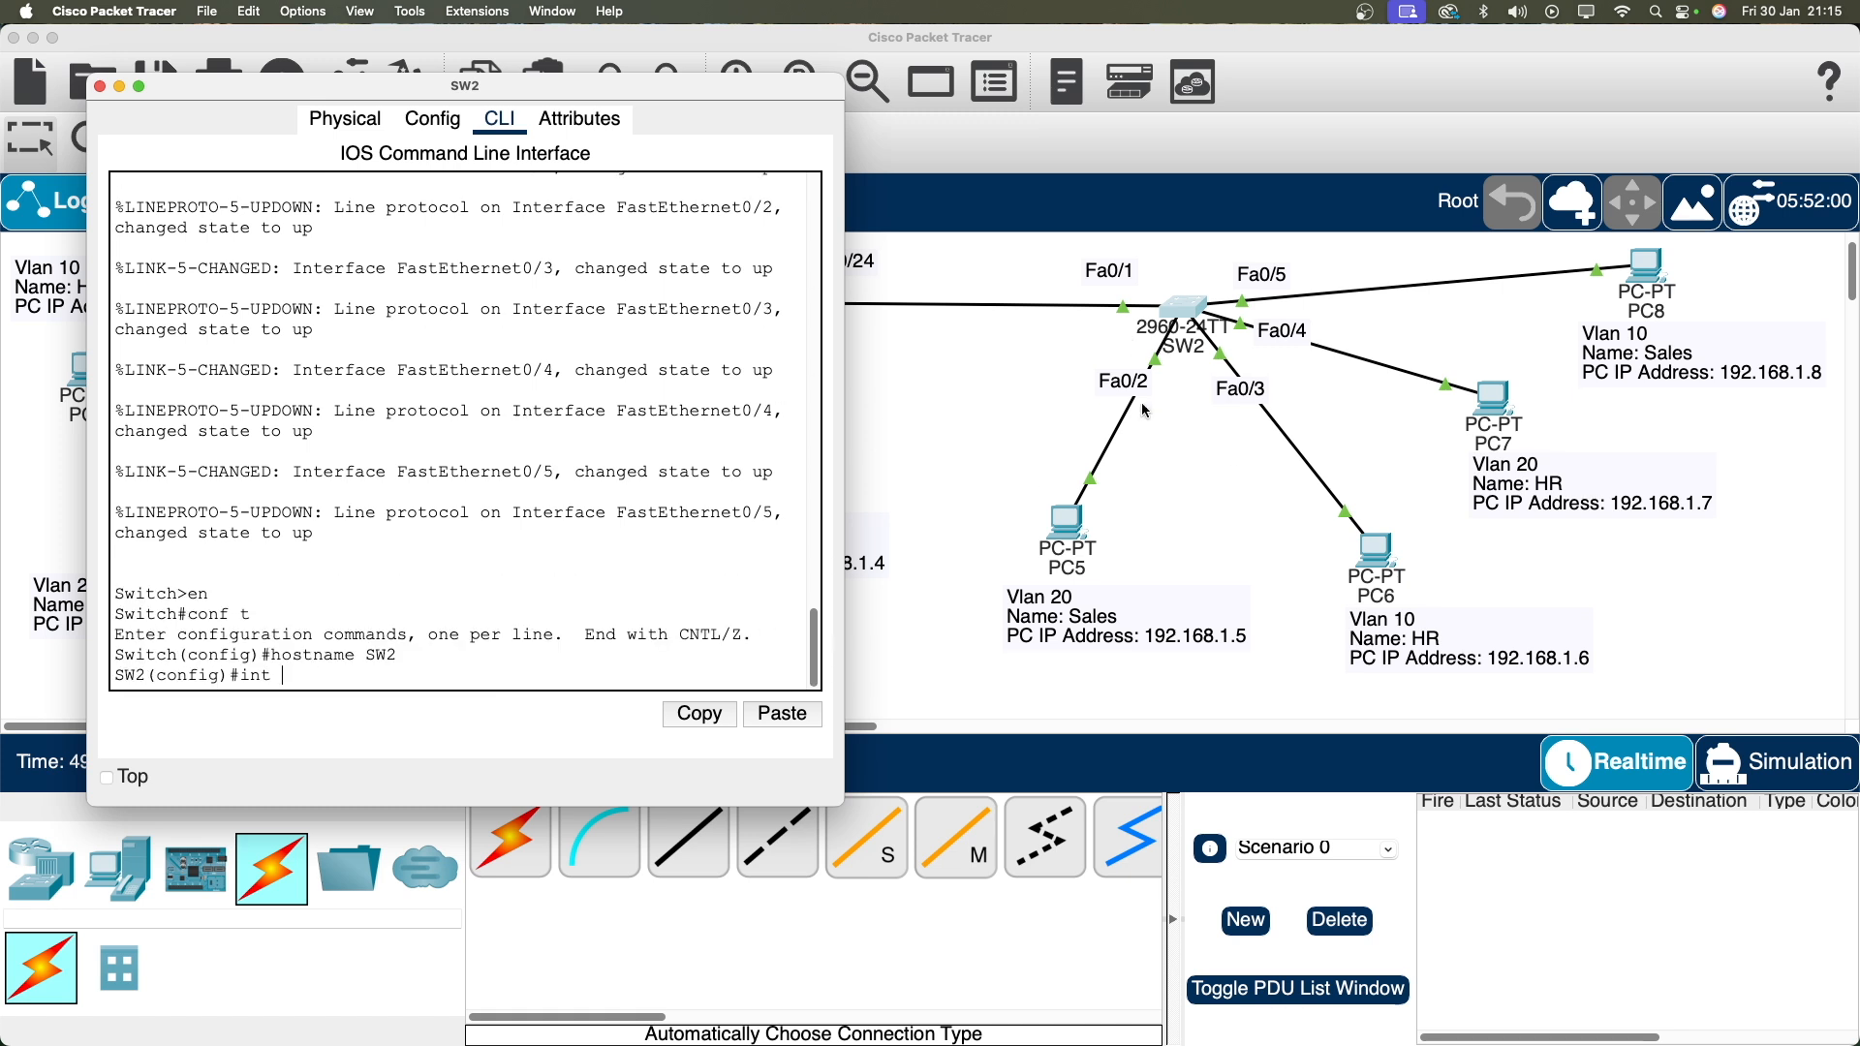
text(f0/2)
key(Return)
text(switch)
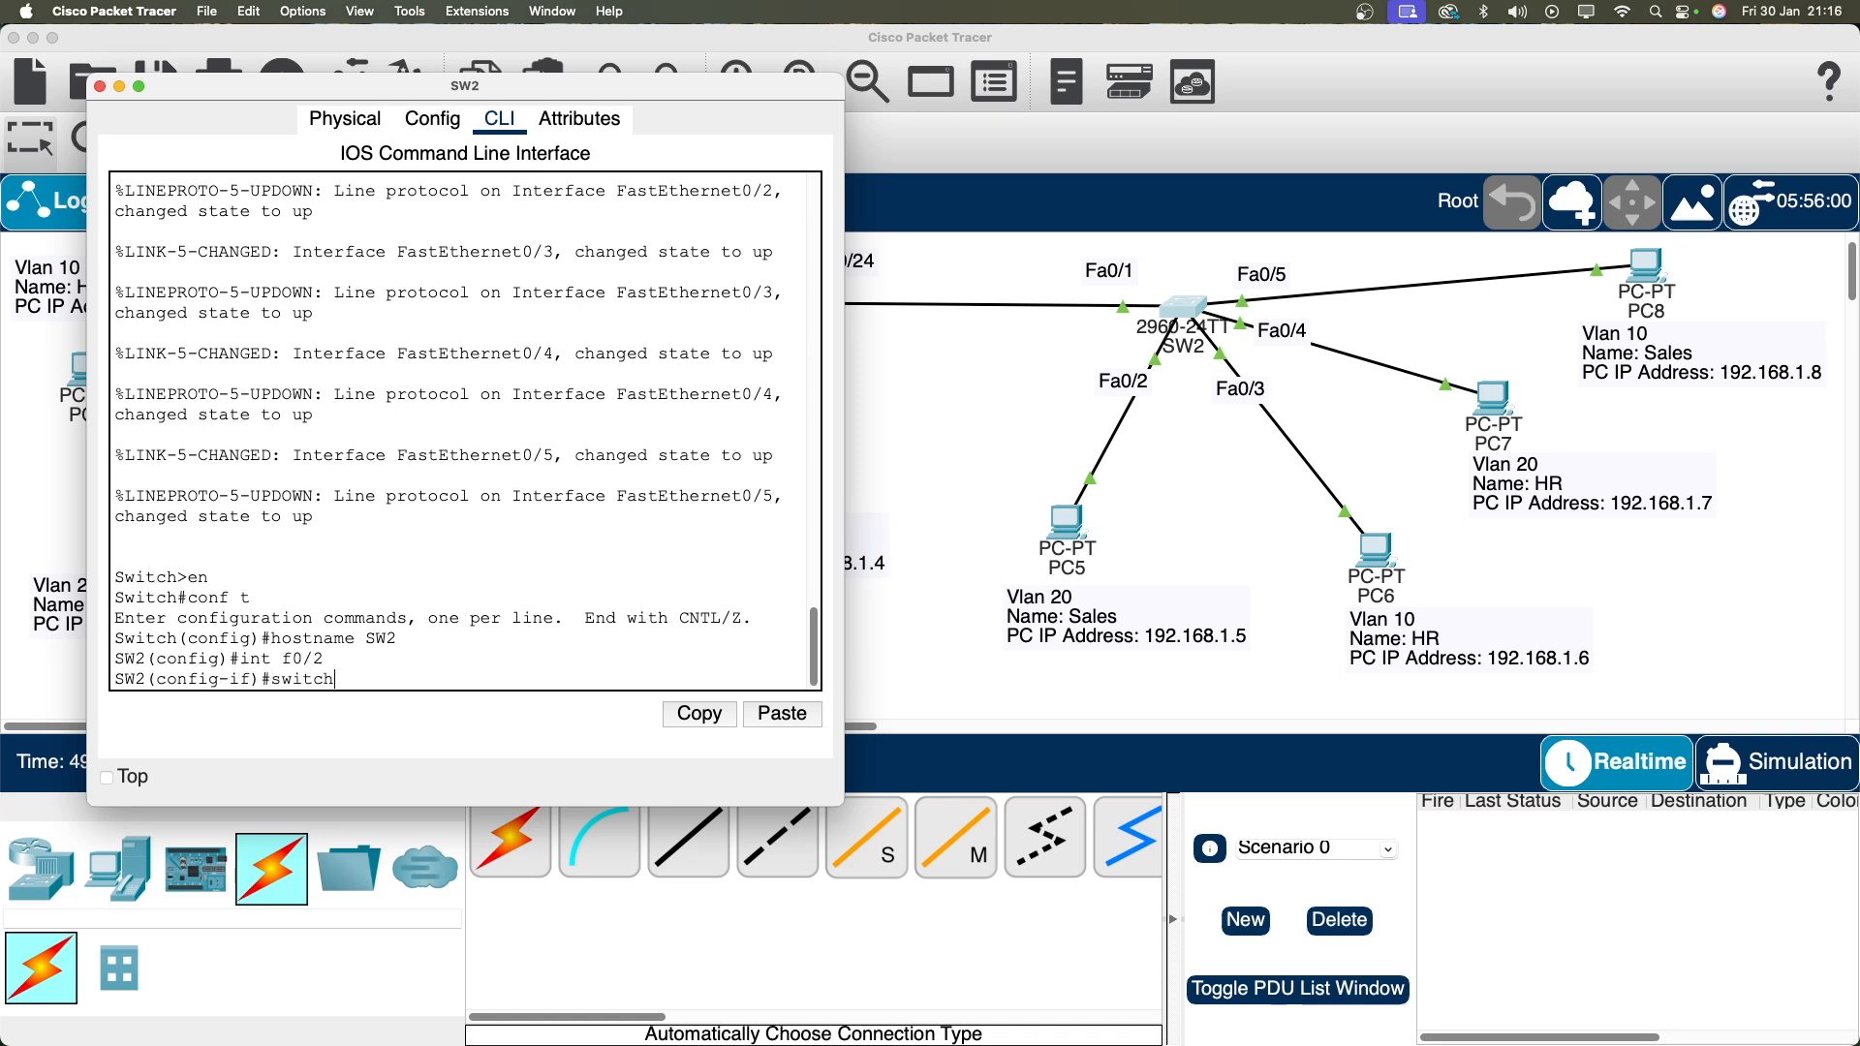
text(port mode ac)
key(Return)
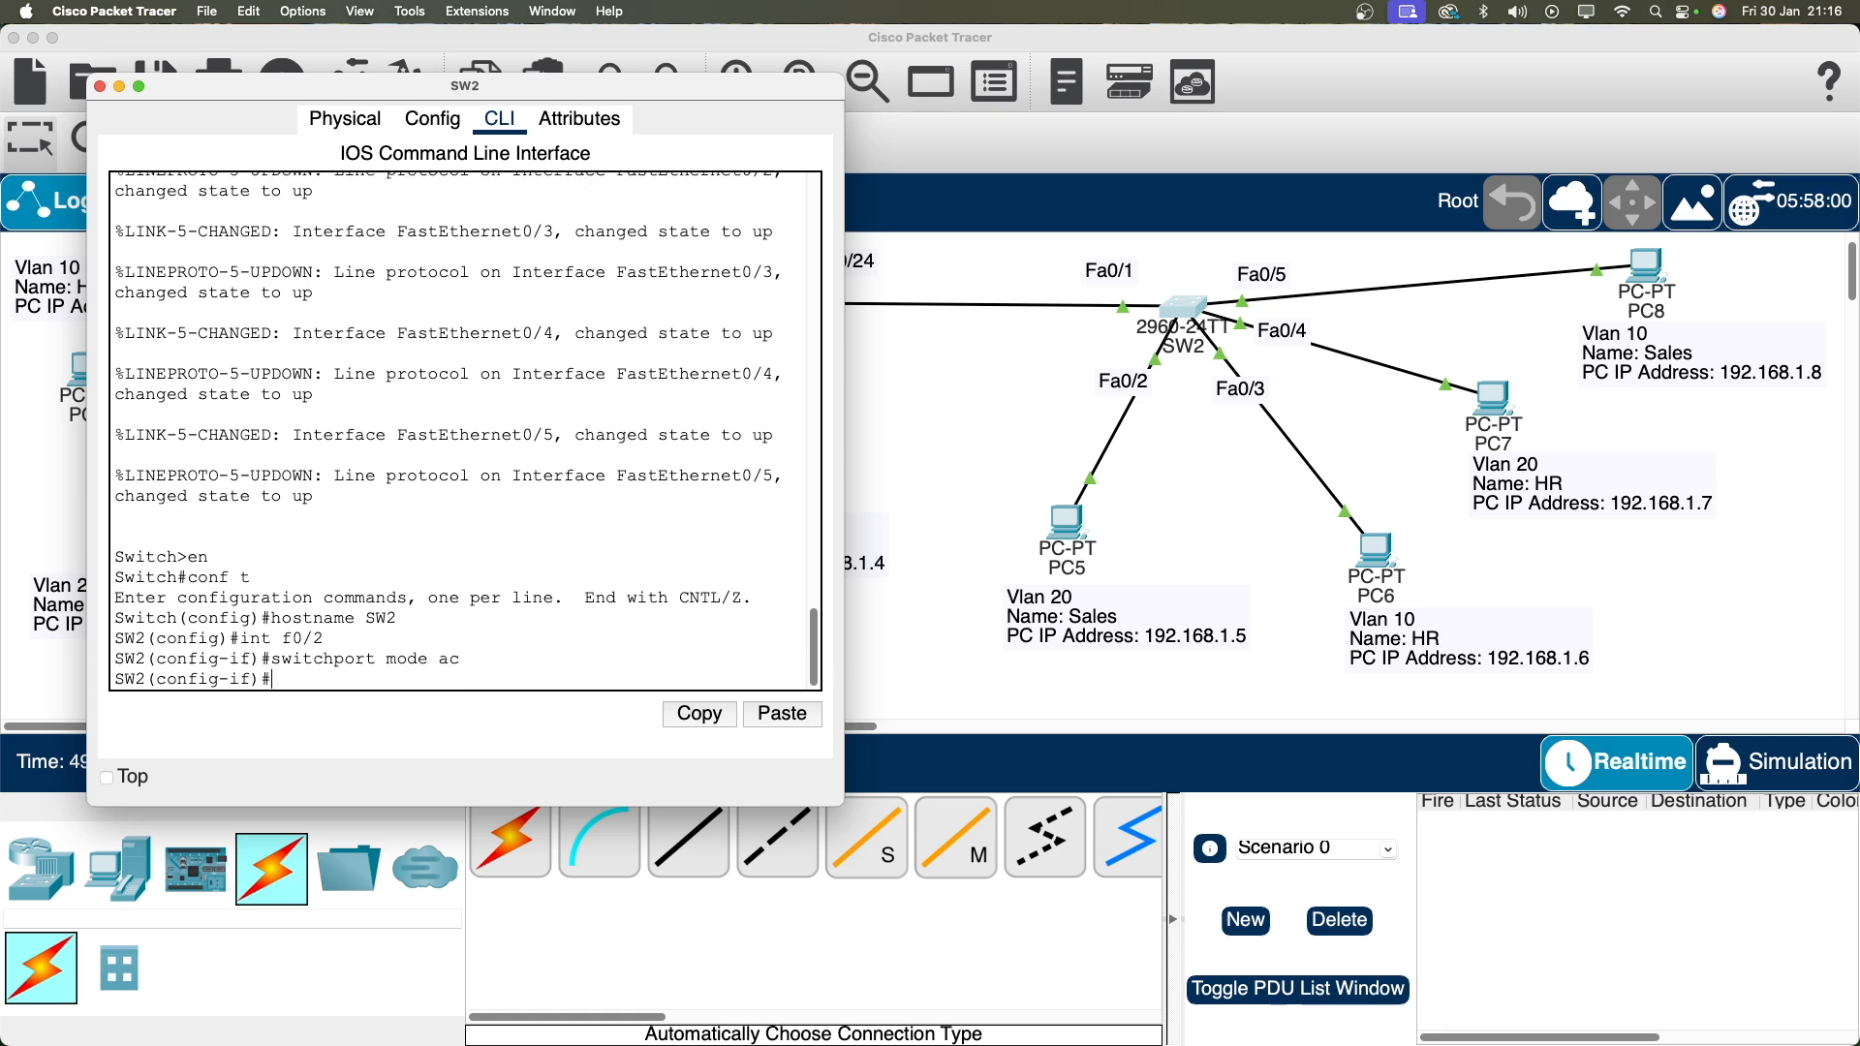
Assign SW2's f0/2 access port to VLAN 20.
key(Up)
key(BackSpace)
key(BackSpace)
key(BackSpace)
key(BackSpace)
key(BackSpace)
key(BackSpace)
key(BackSpace)
text(access vlan)
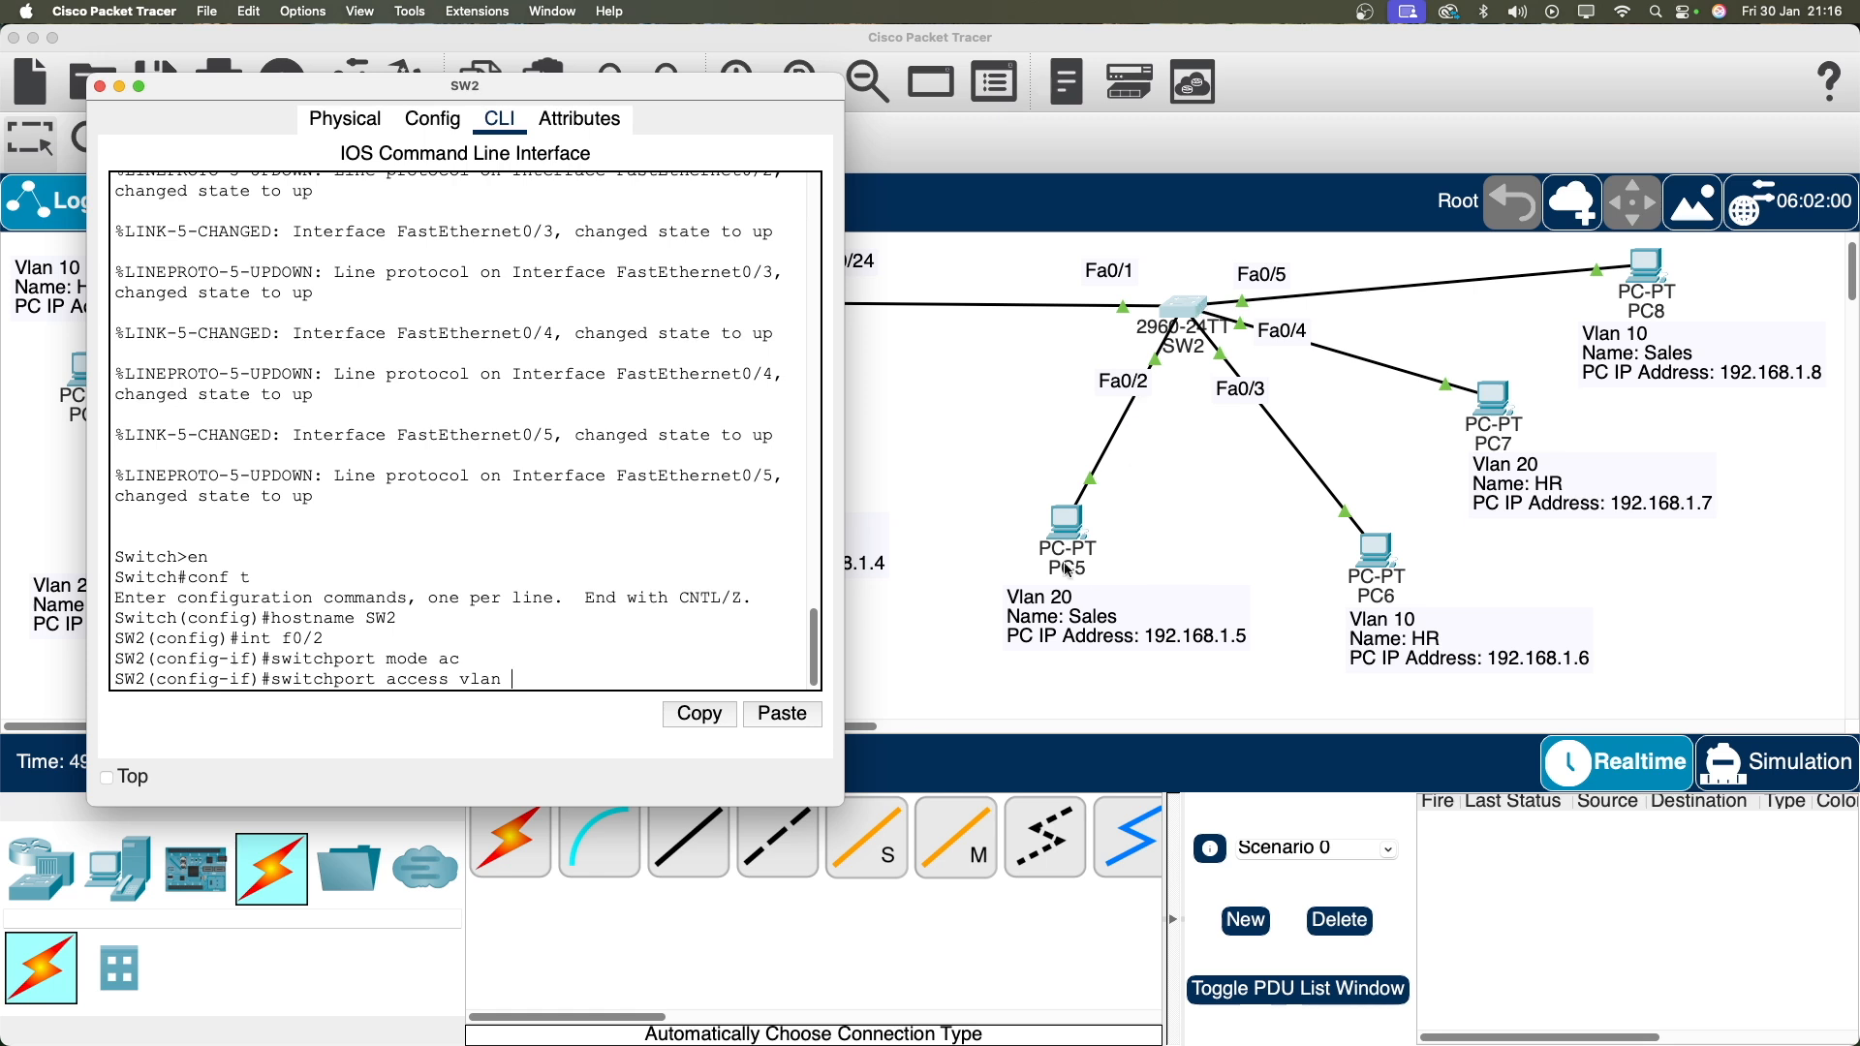
text( 20)
key(Return)
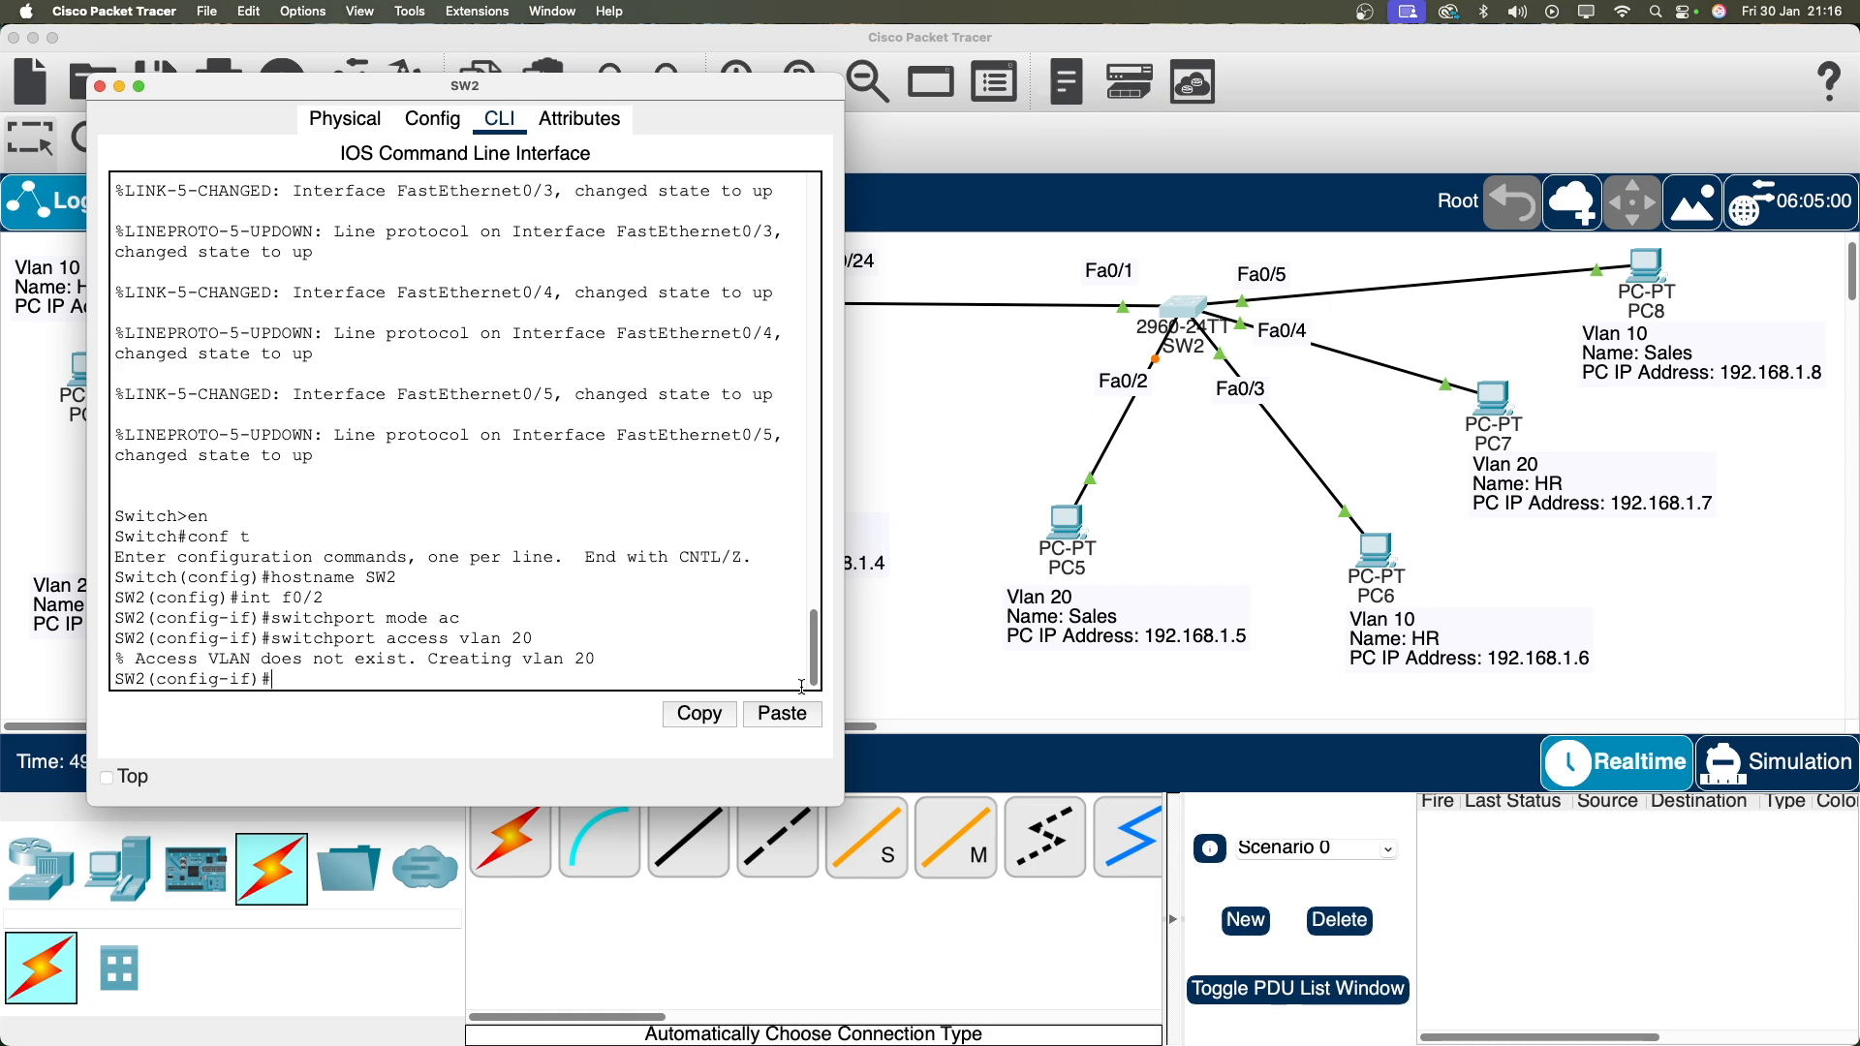
Review SW1's VLAN creation commands and compare them with SW2's response to the VLAN 20 assignment.
click(928, 334)
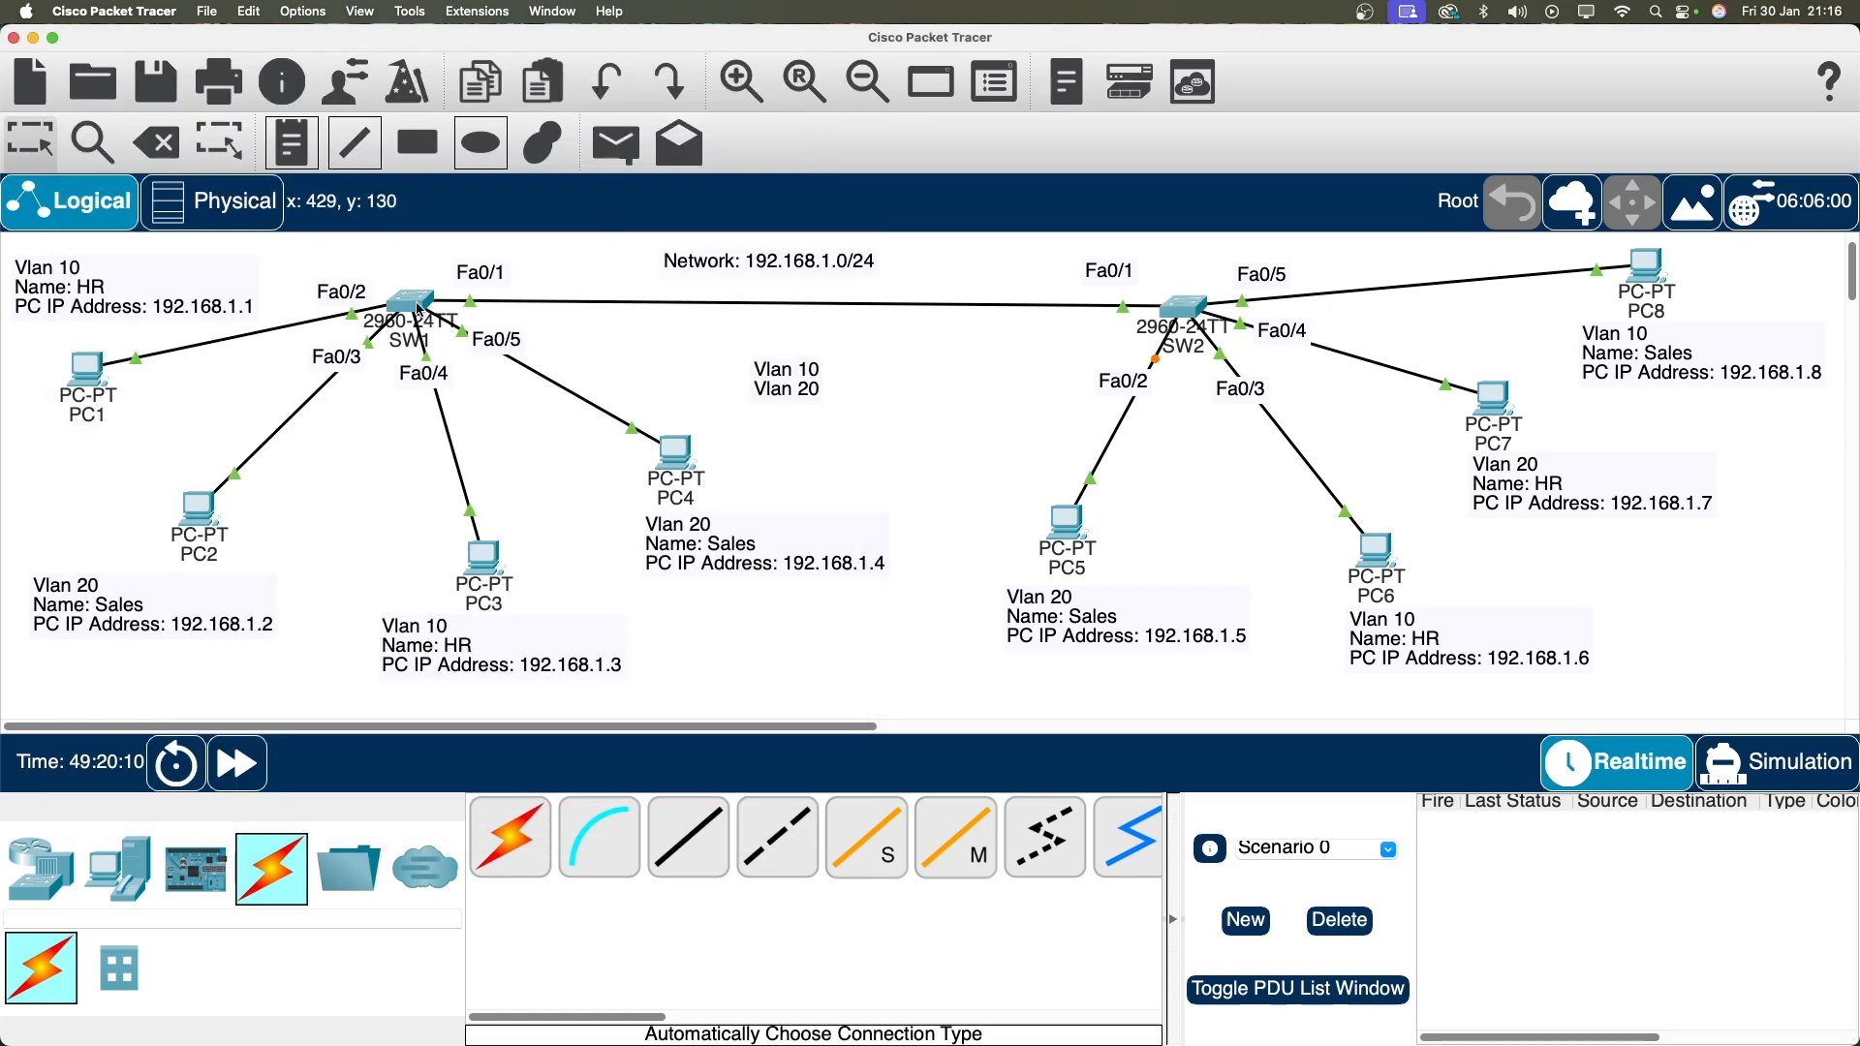
click(419, 310)
scroll(755, 546, up, 10)
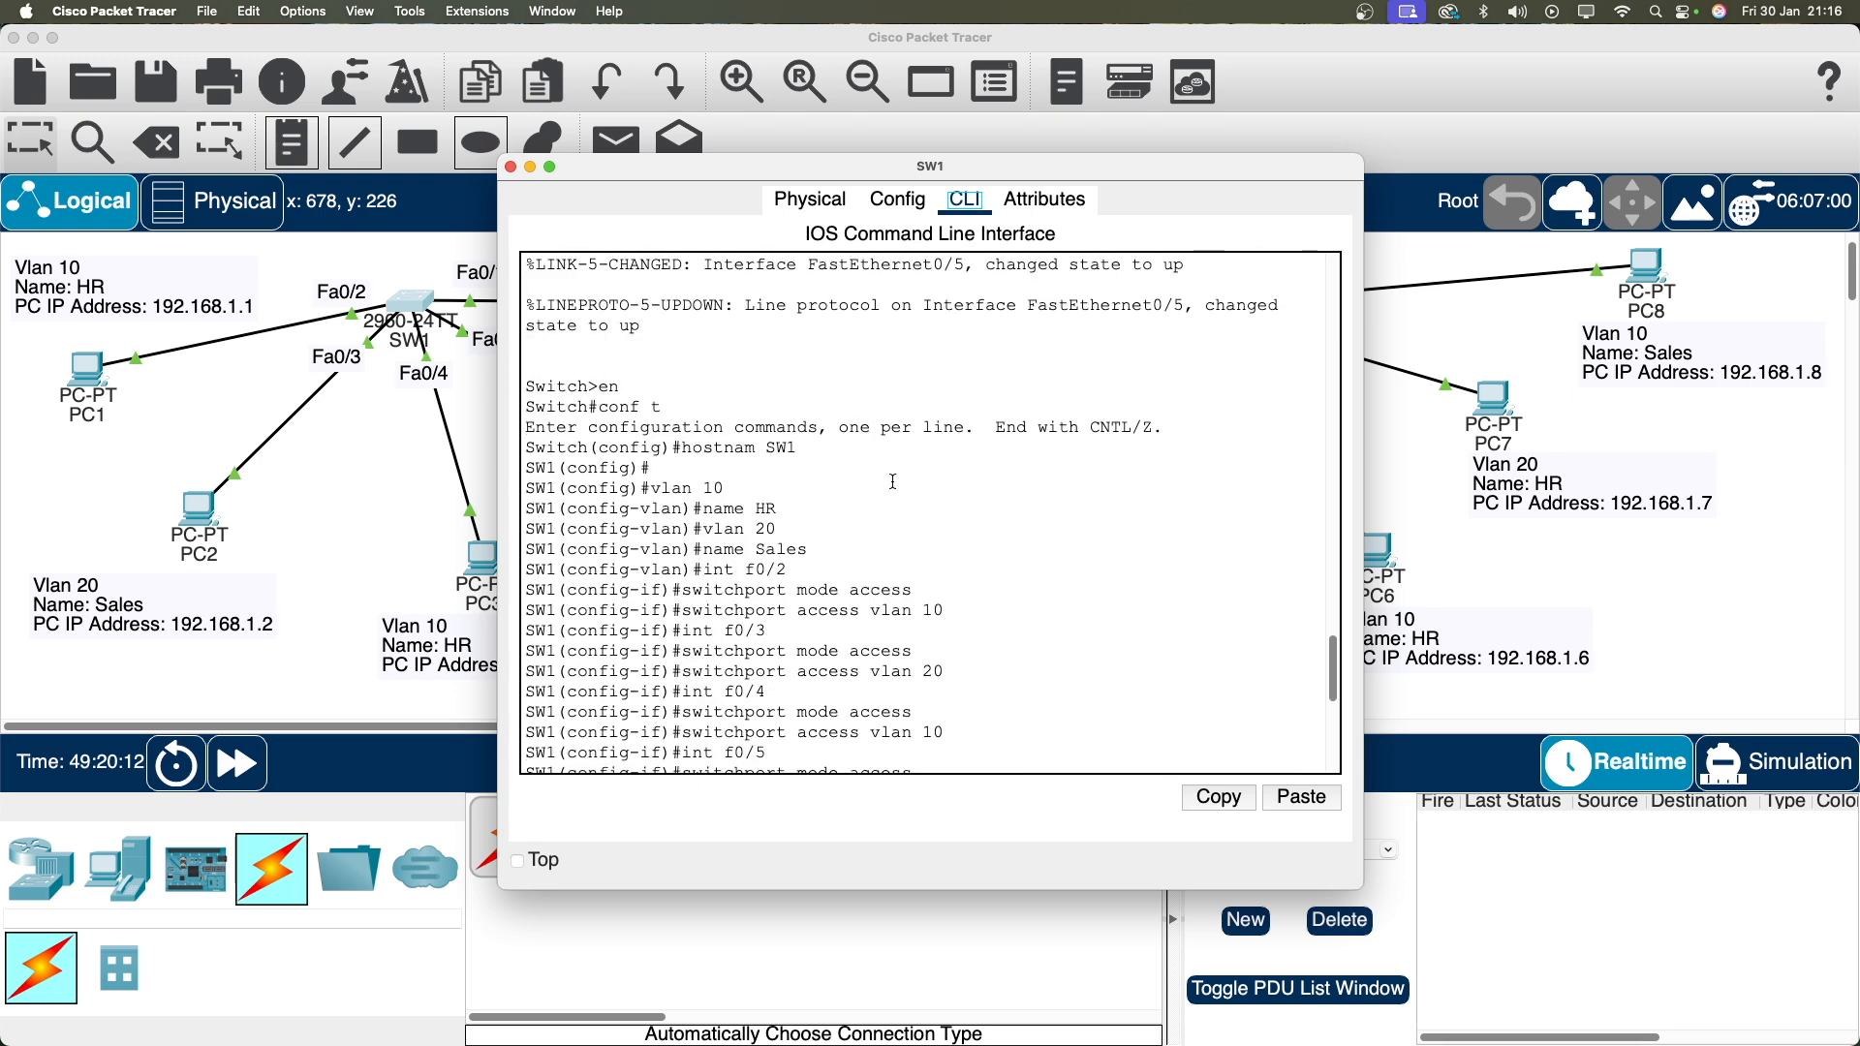
drag(645, 487, 725, 488)
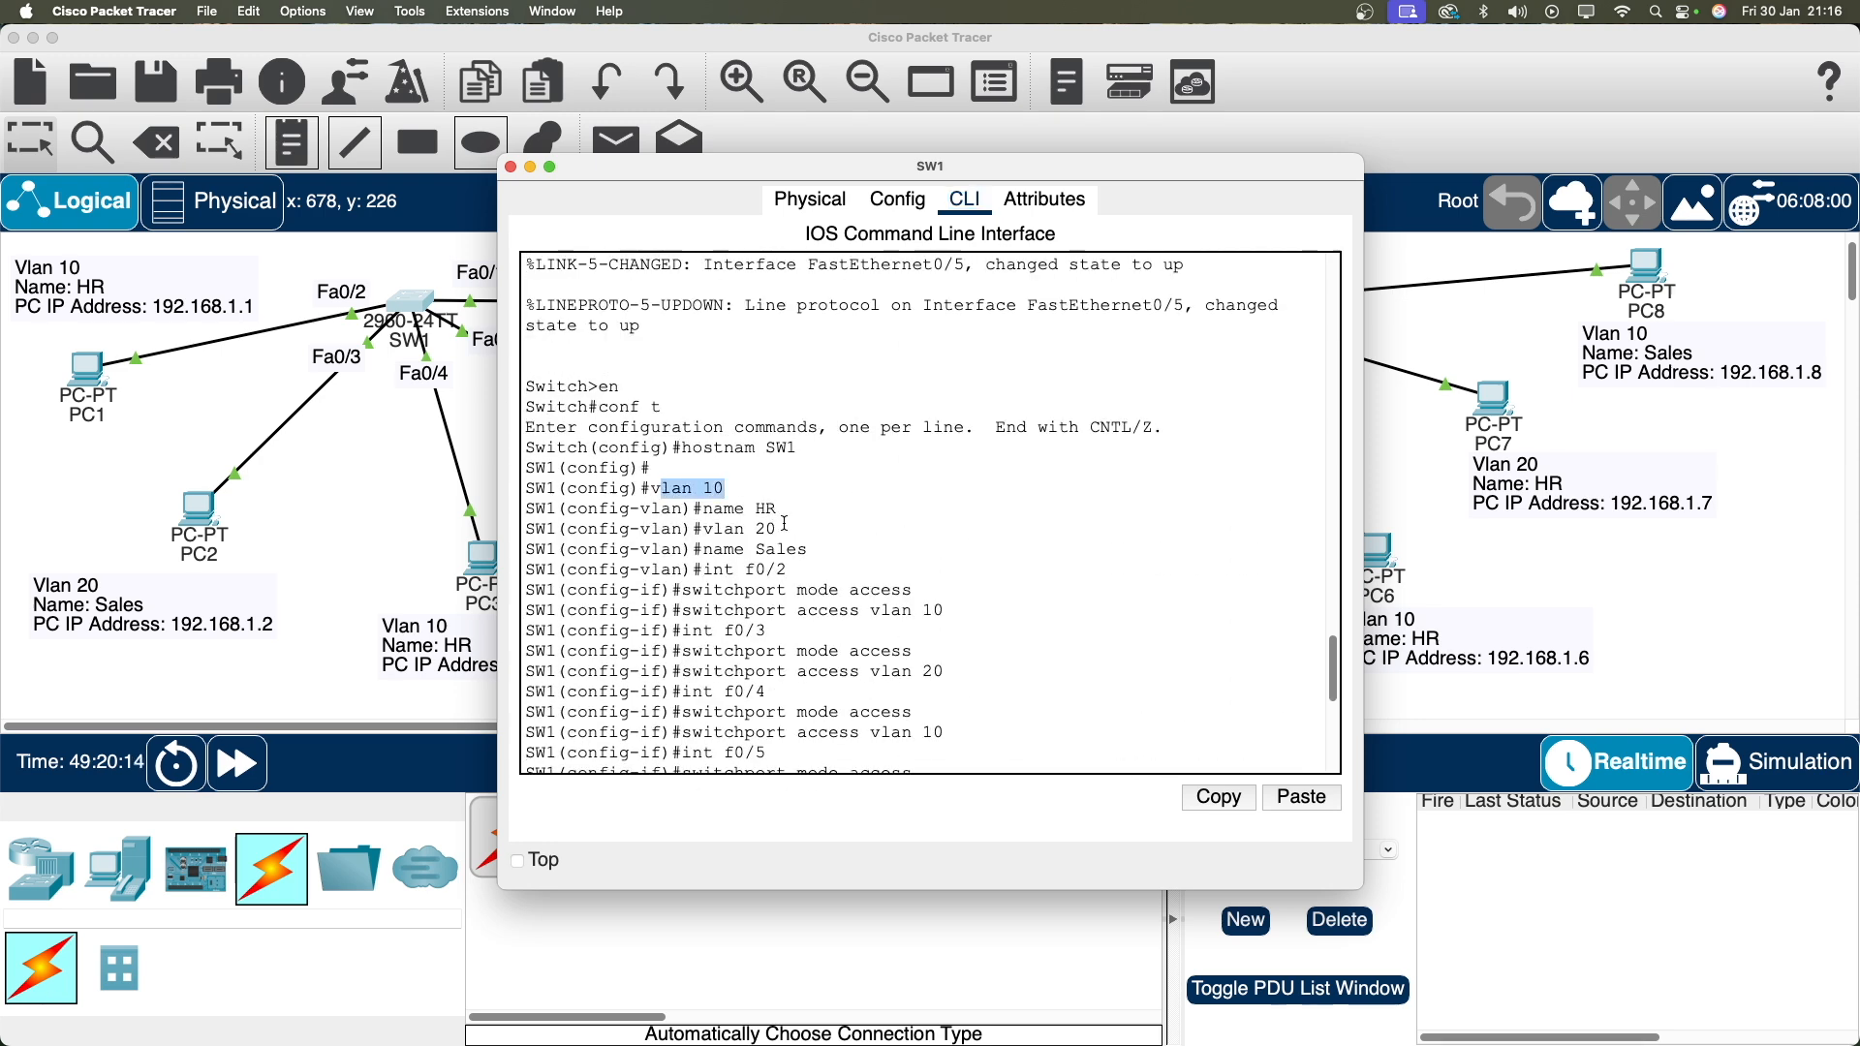
scroll(858, 304, down, 10)
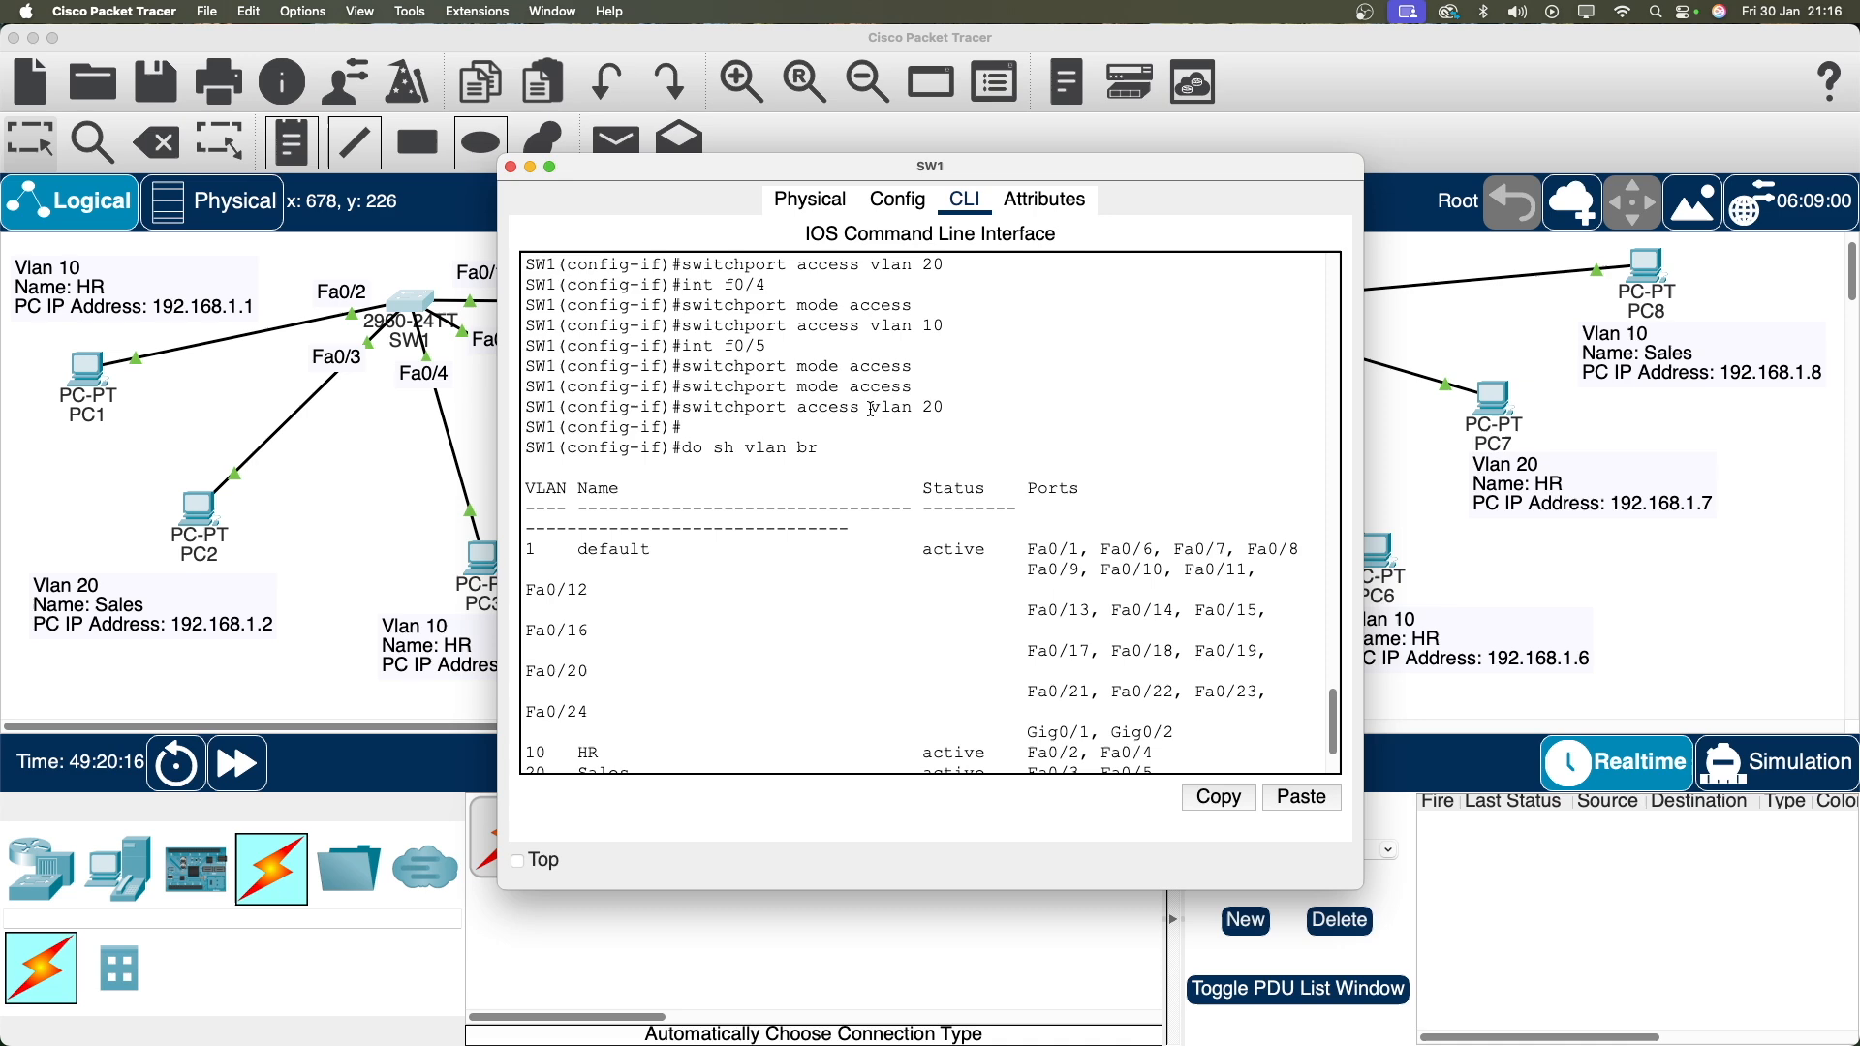
click(1395, 452)
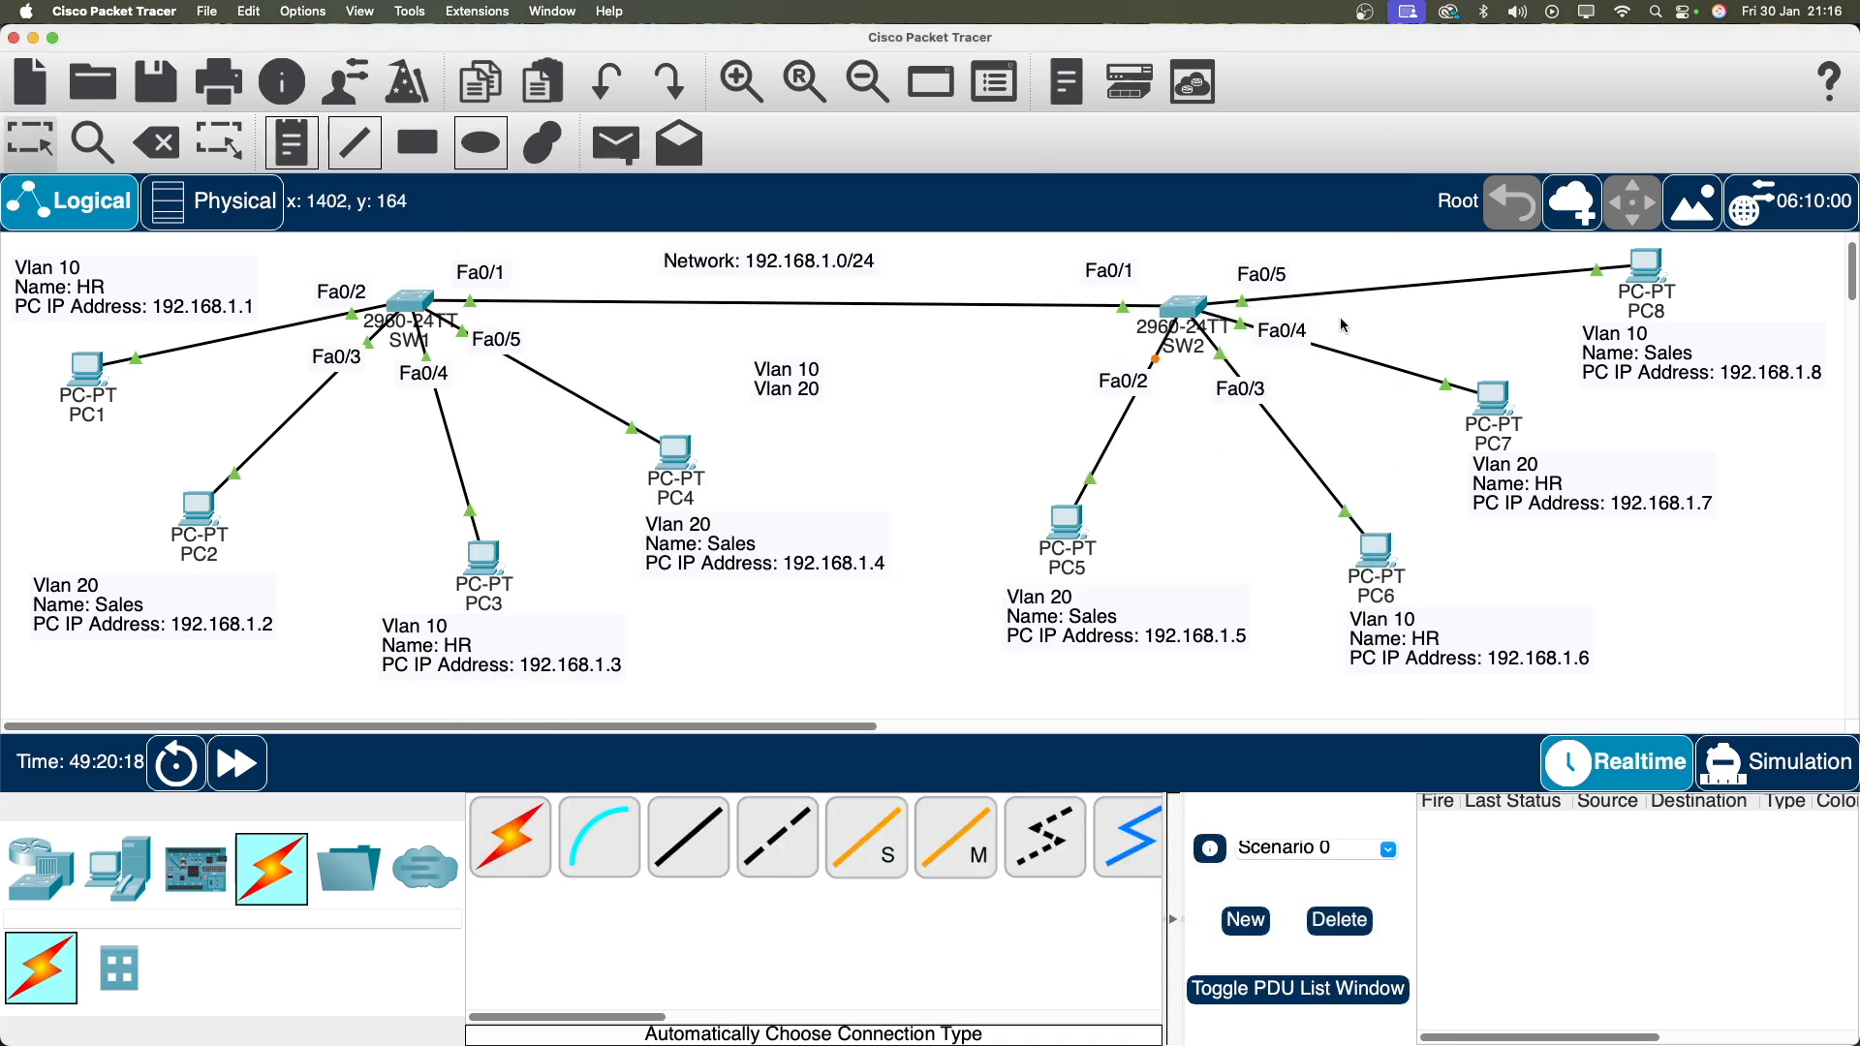
click(1182, 308)
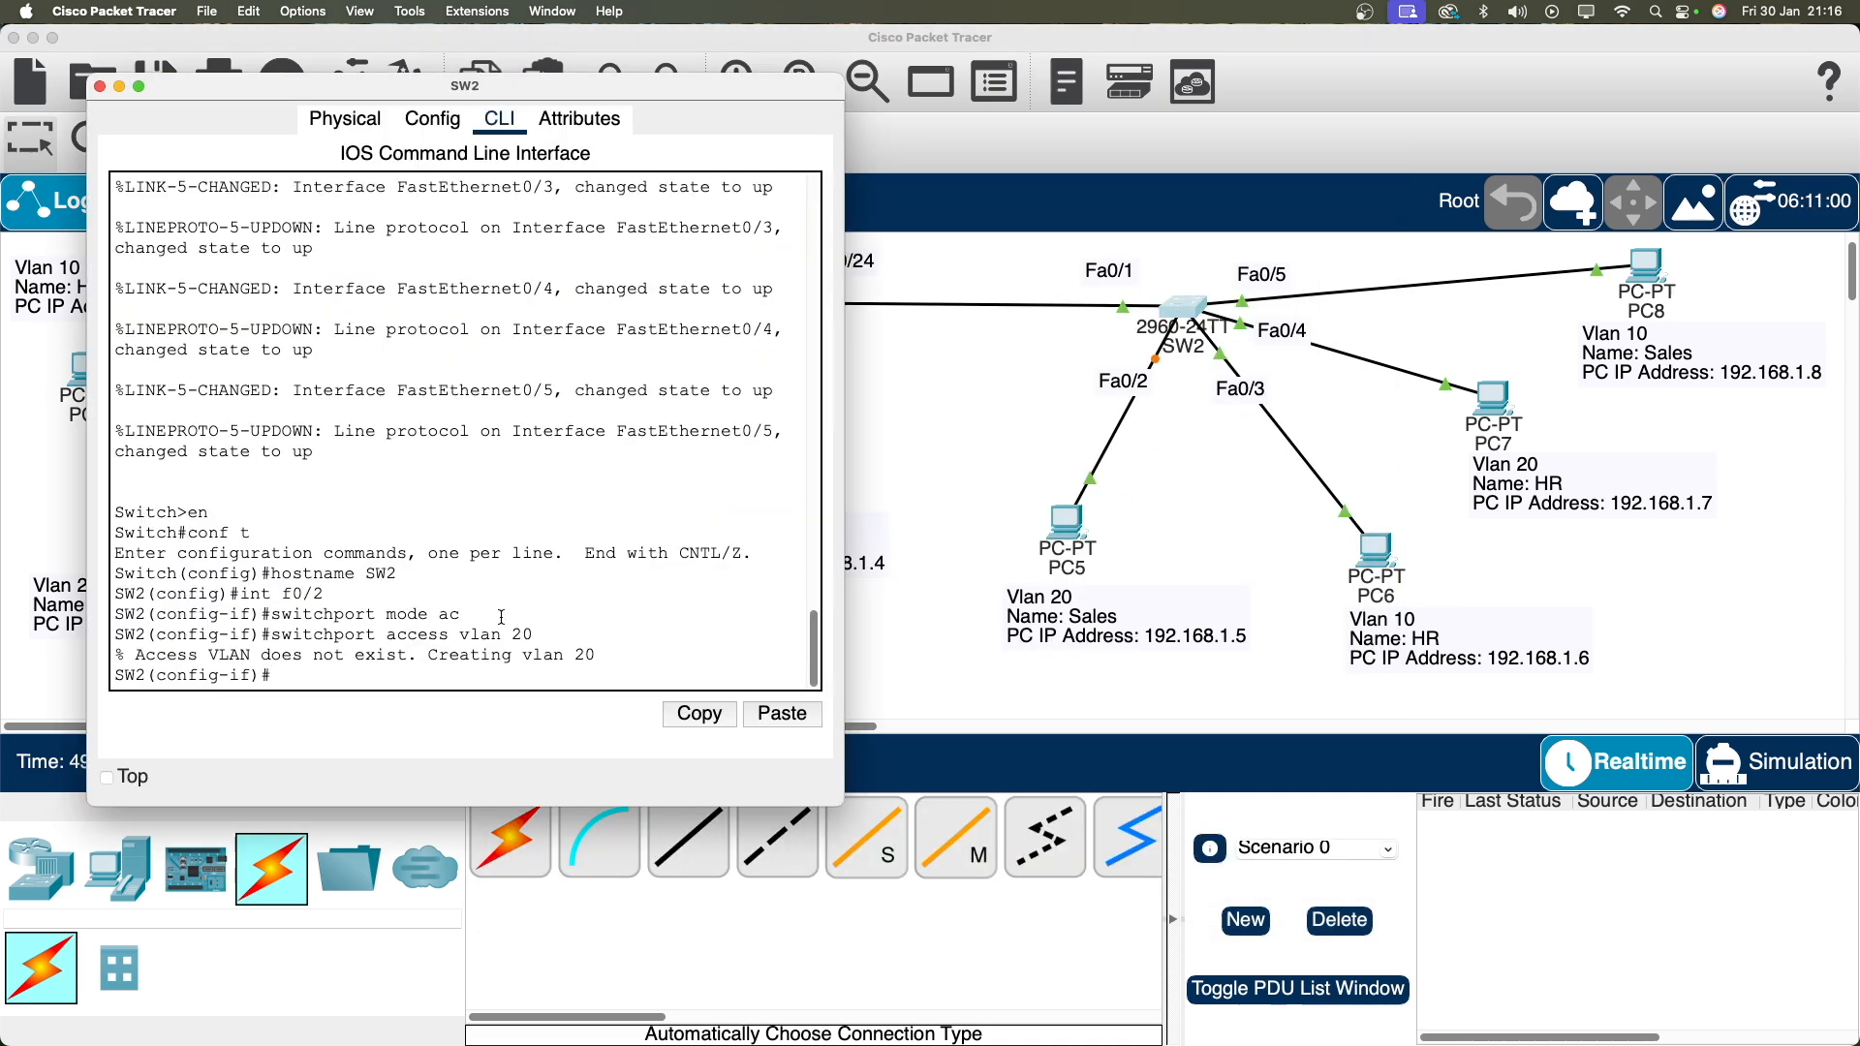
drag(136, 656, 603, 661)
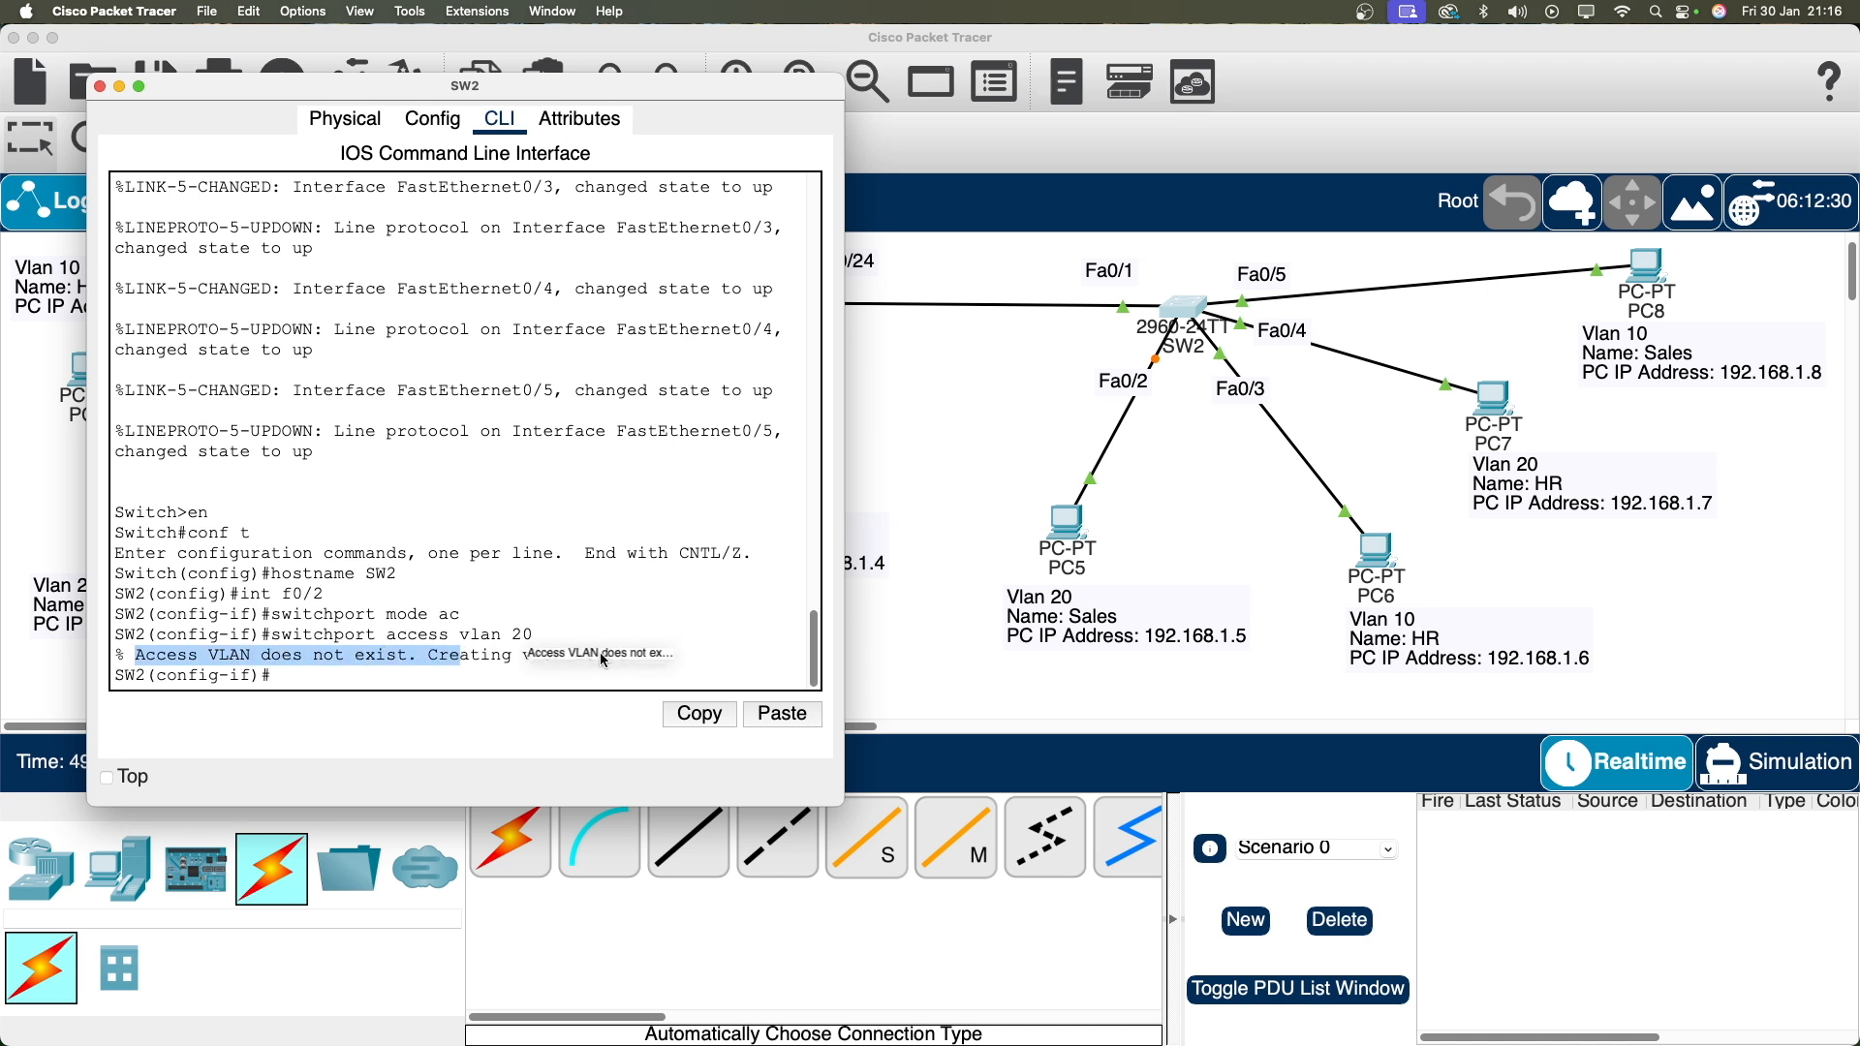
click(427, 677)
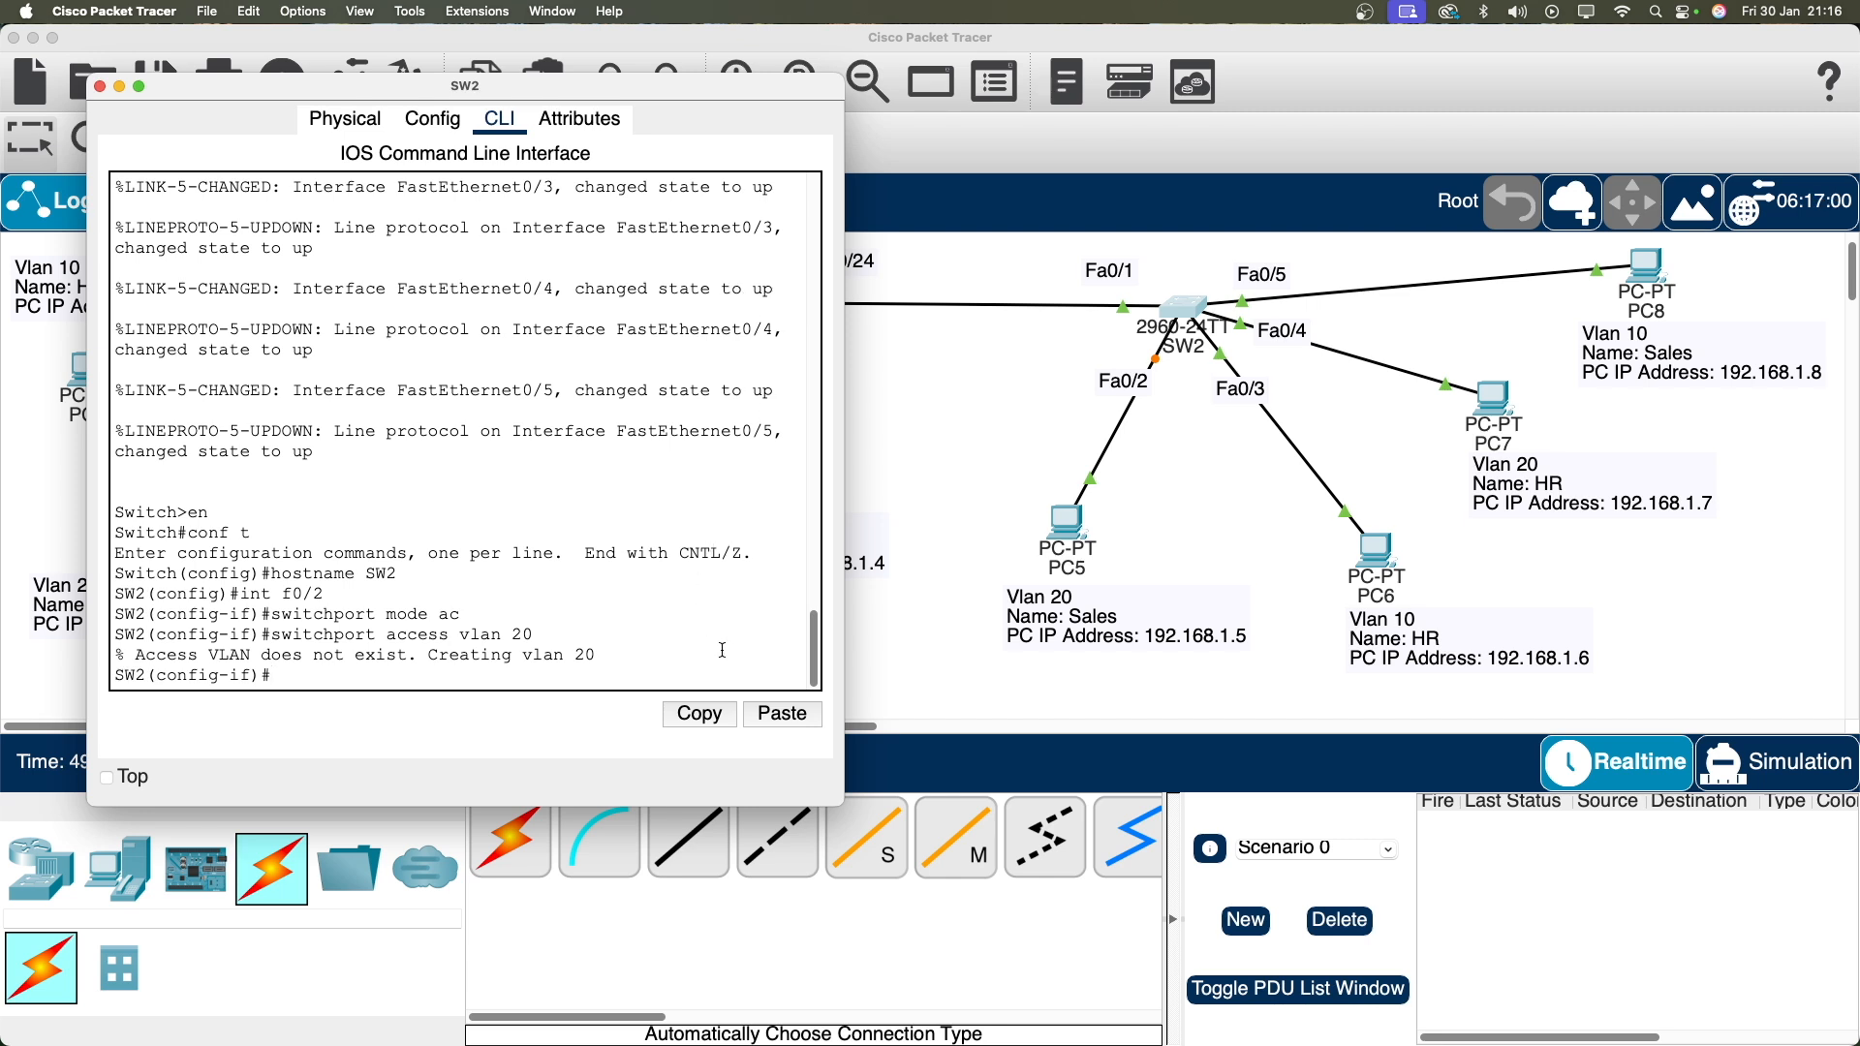
Enter interface f0/3 on SW2 and set its switchport mode to access.
key(Up)
key(Up)
key(Up)
key(Return)
key(Up)
key(Up)
key(Up)
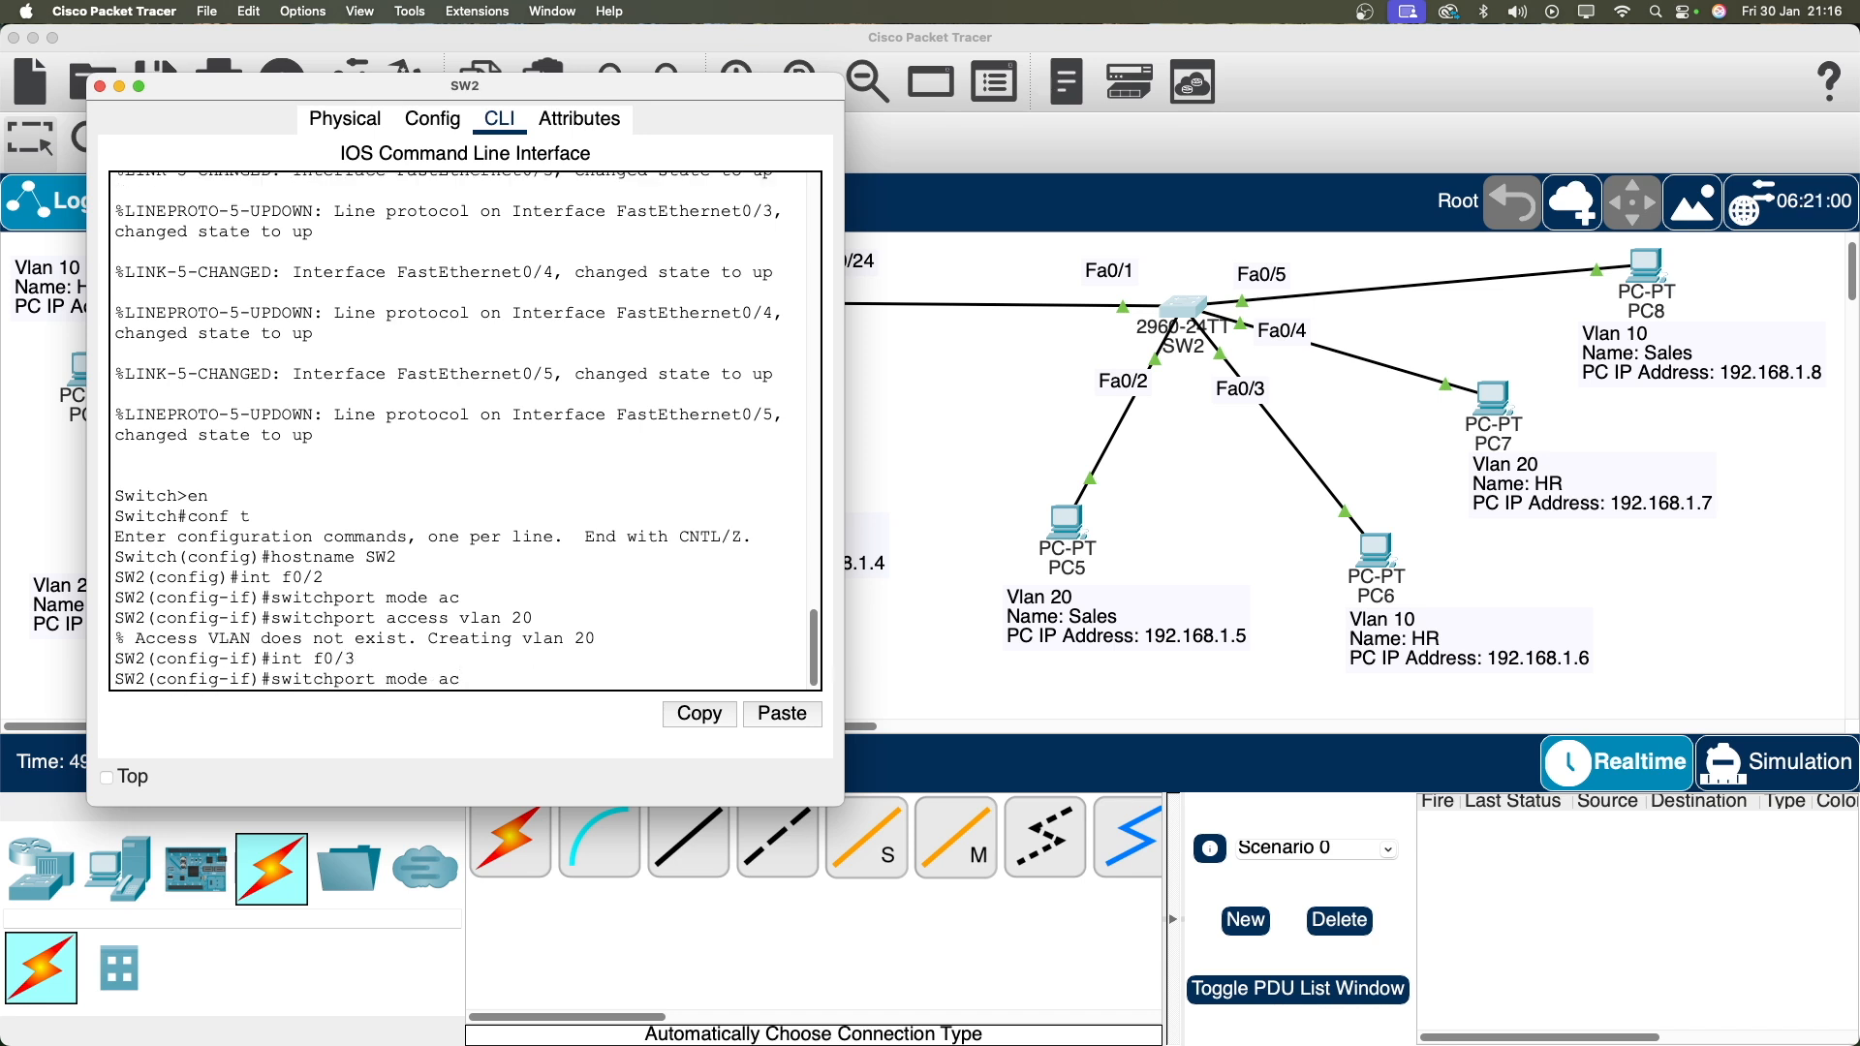
key(Return)
Assign SW2's f0/3 access port to VLAN 10.
key(Up)
key(Up)
key(Up)
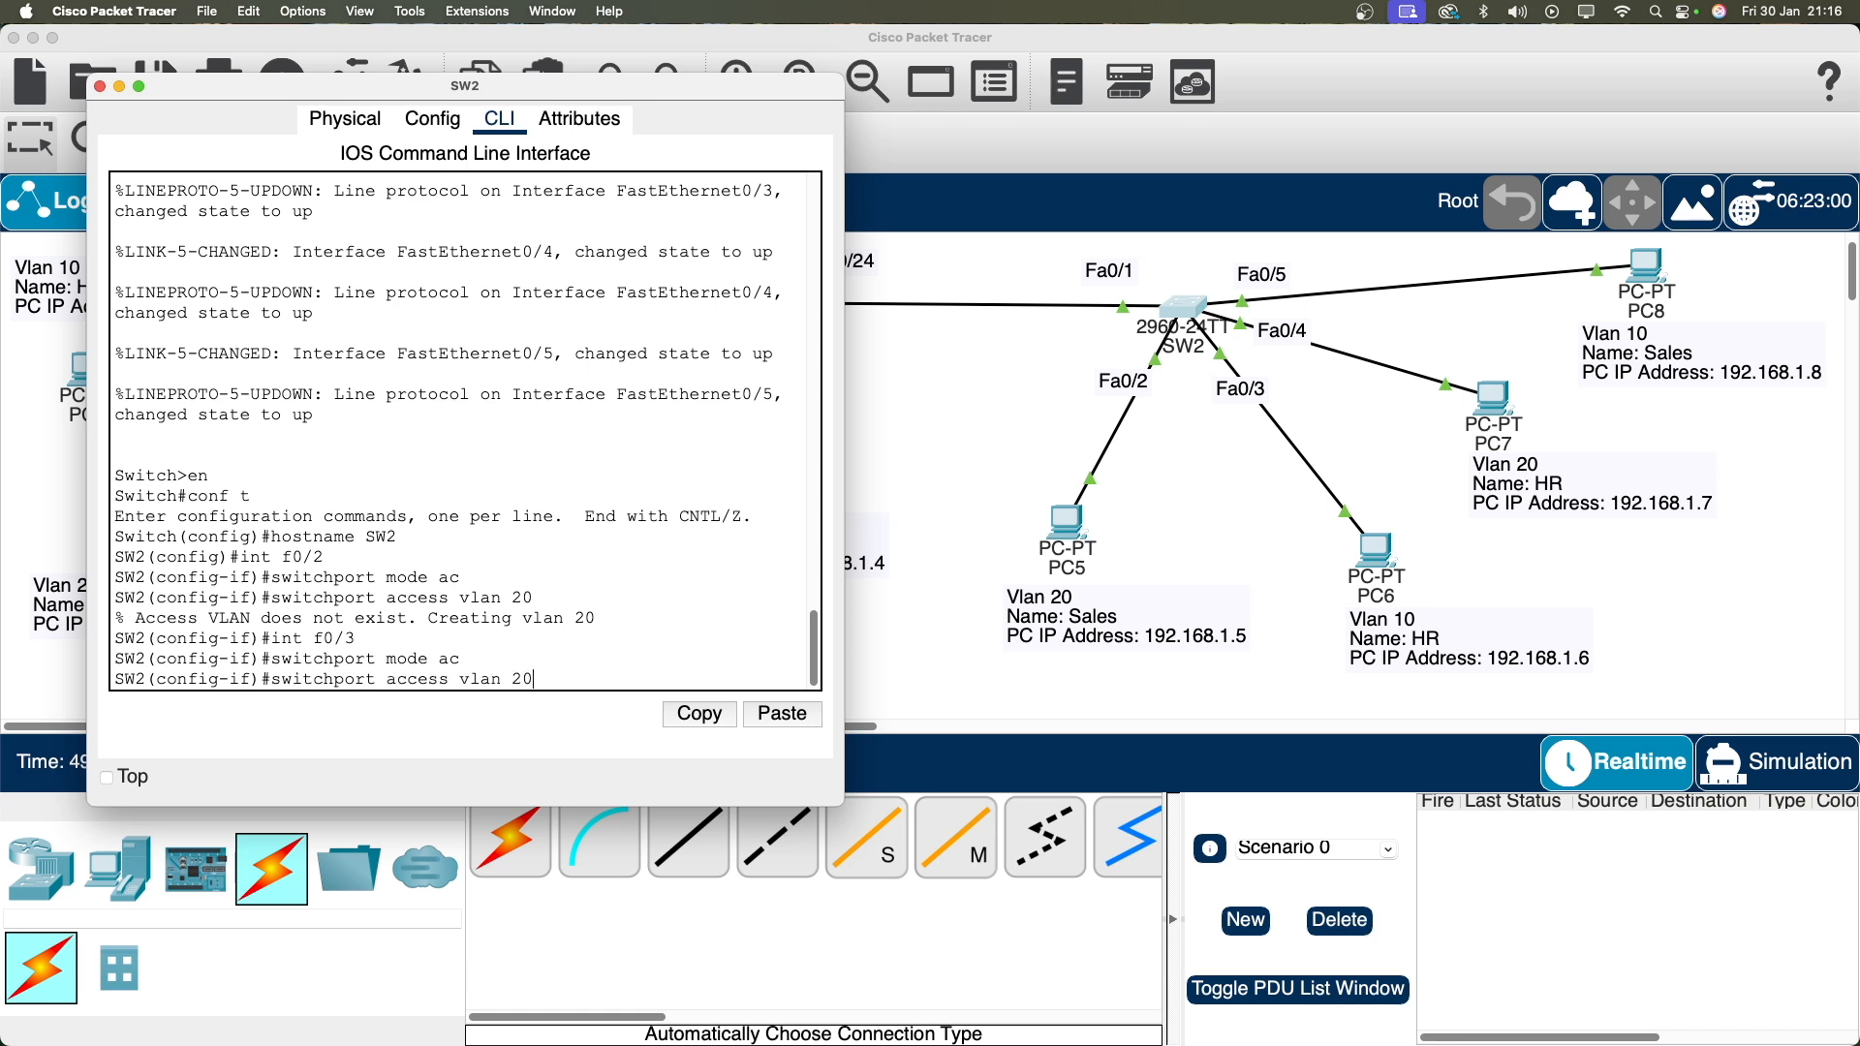
text(10)
key(Return)
drag(209, 659, 596, 658)
click(422, 683)
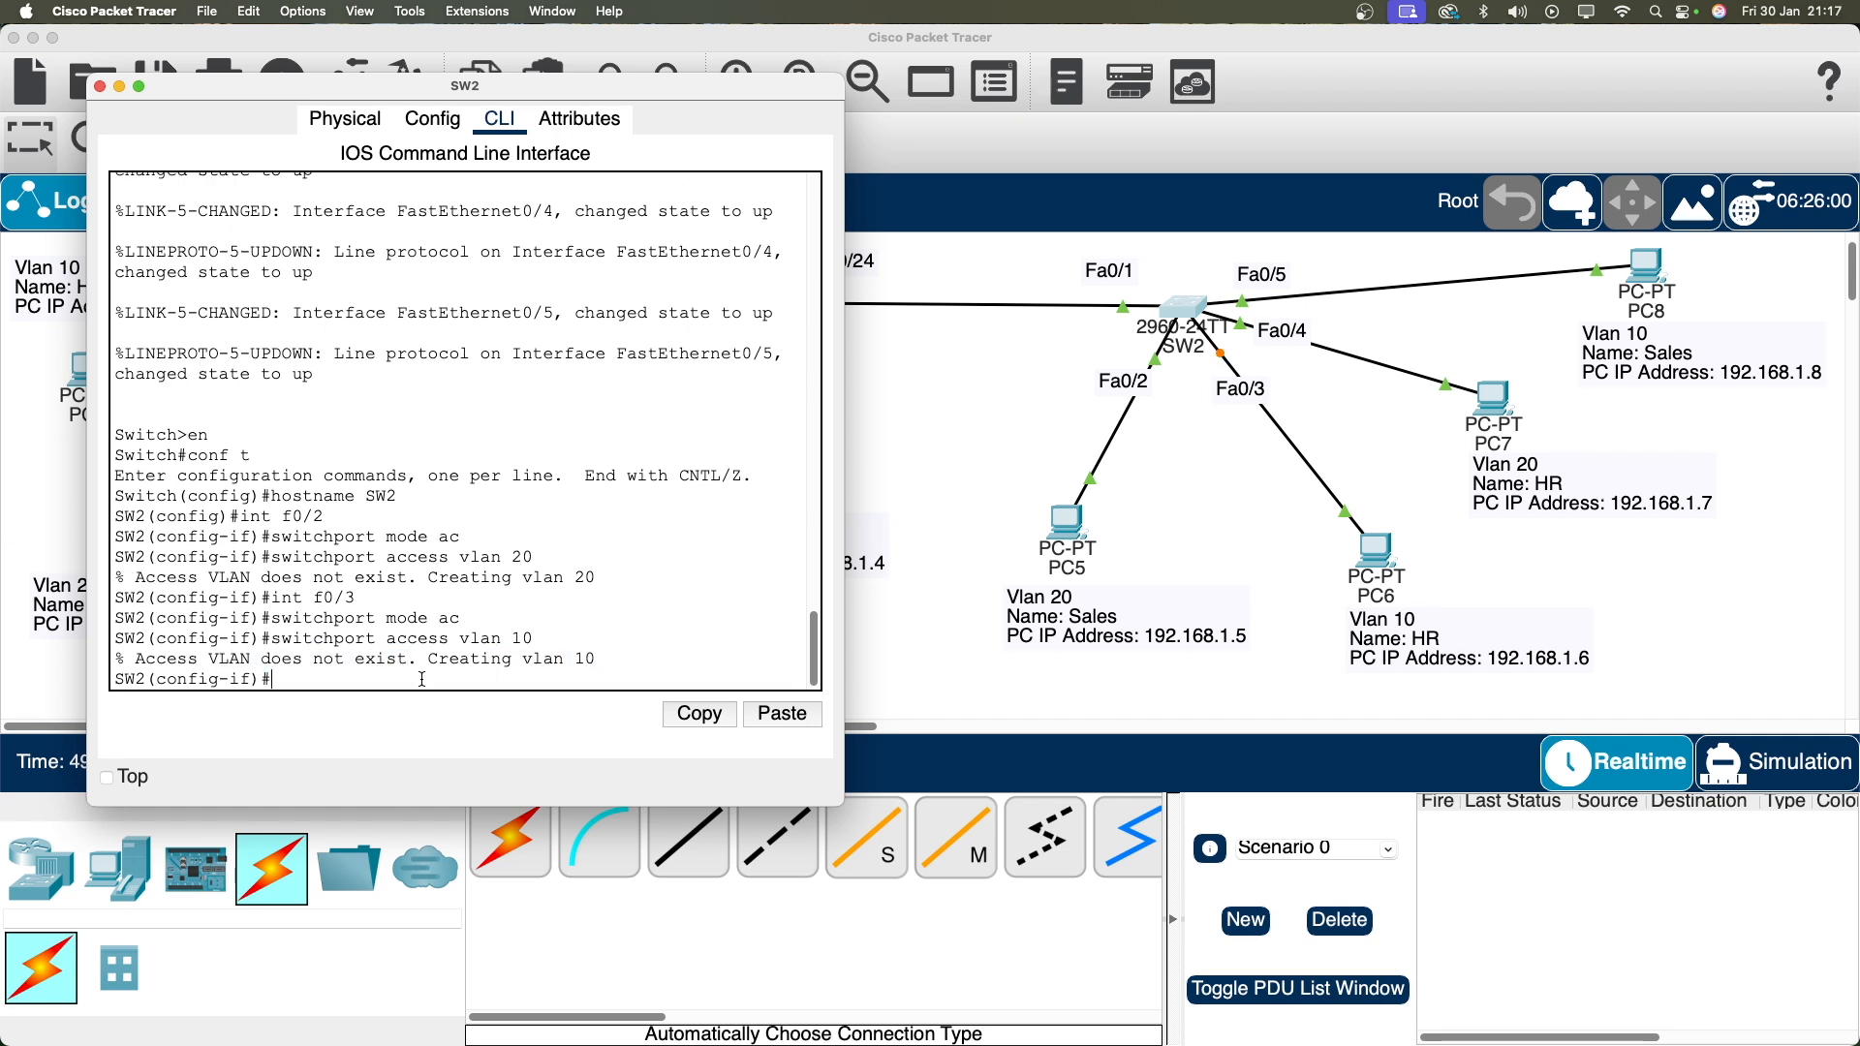
Enter interface f0/4 on SW2 and set its switchport mode to access.
key(Up)
key(Up)
key(Up)
text(4)
key(Return)
key(Up)
key(Up)
key(Down)
key(Up)
key(Up)
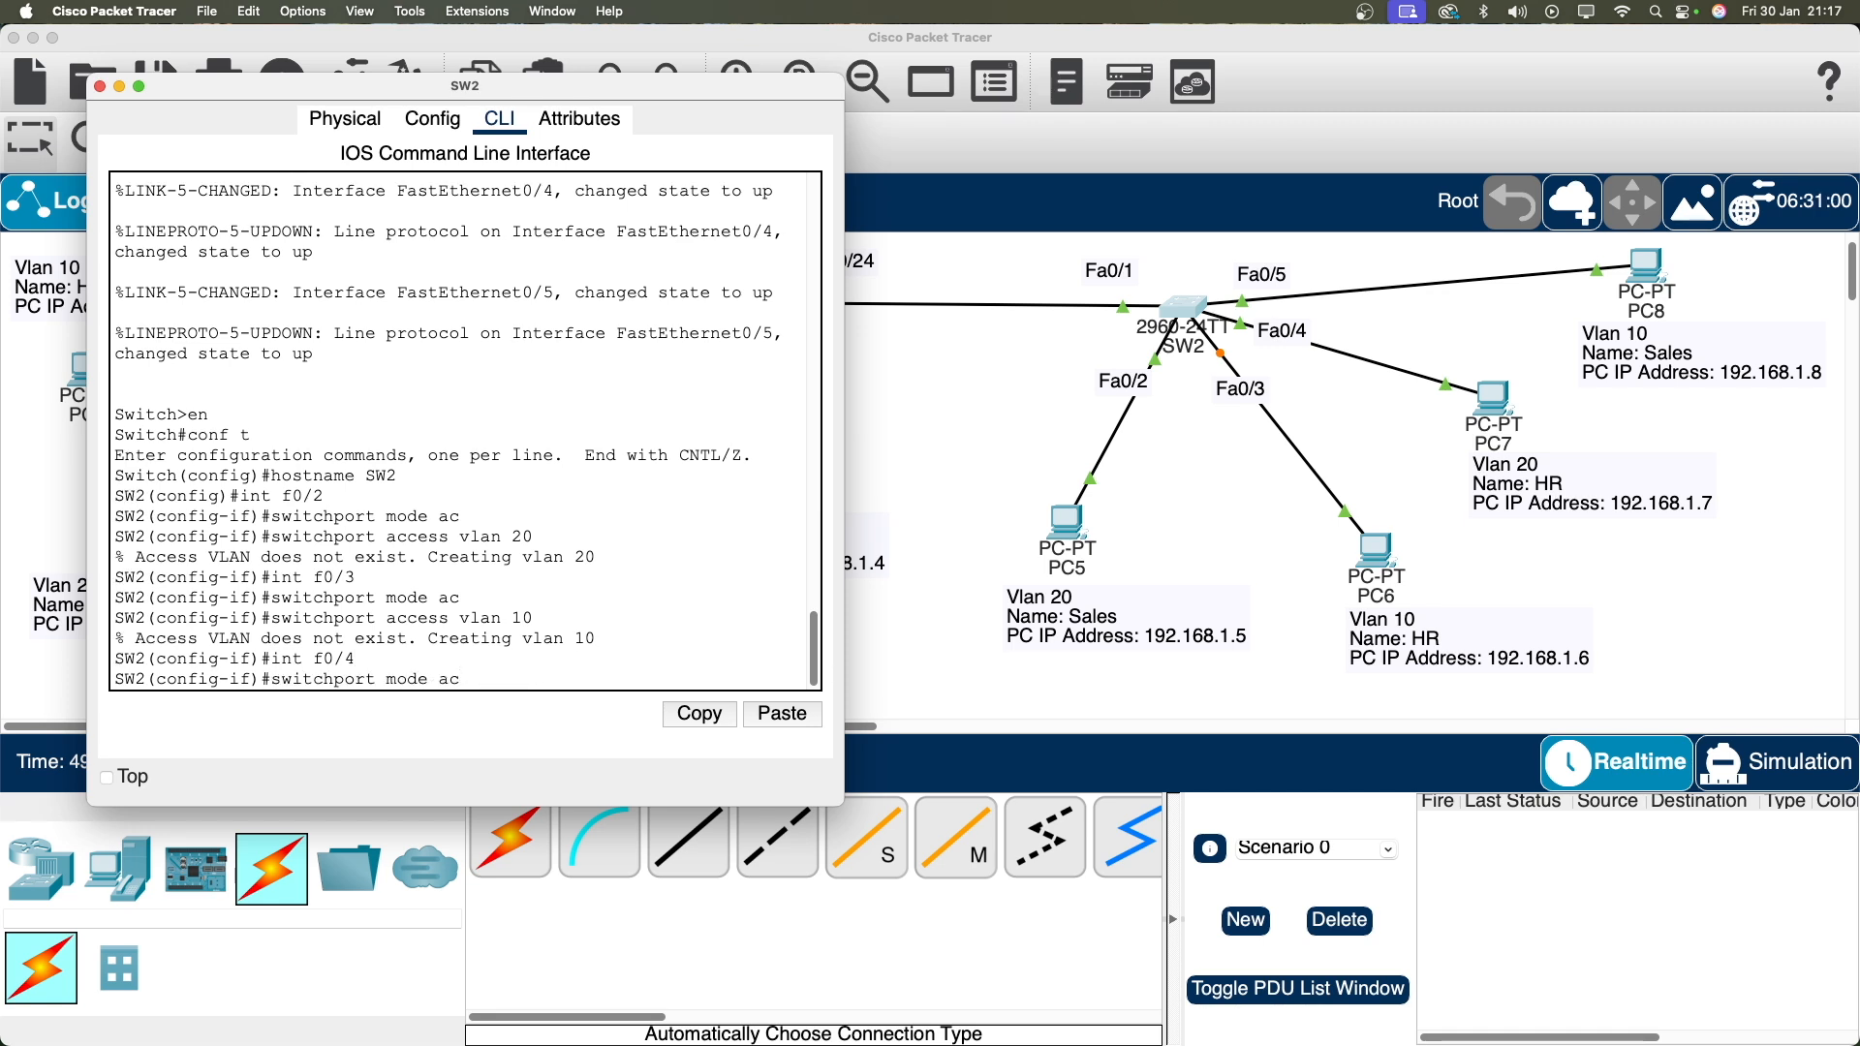
key(Return)
Assign SW2's f0/4 access port to VLAN 20.
key(Up)
key(Up)
key(Up)
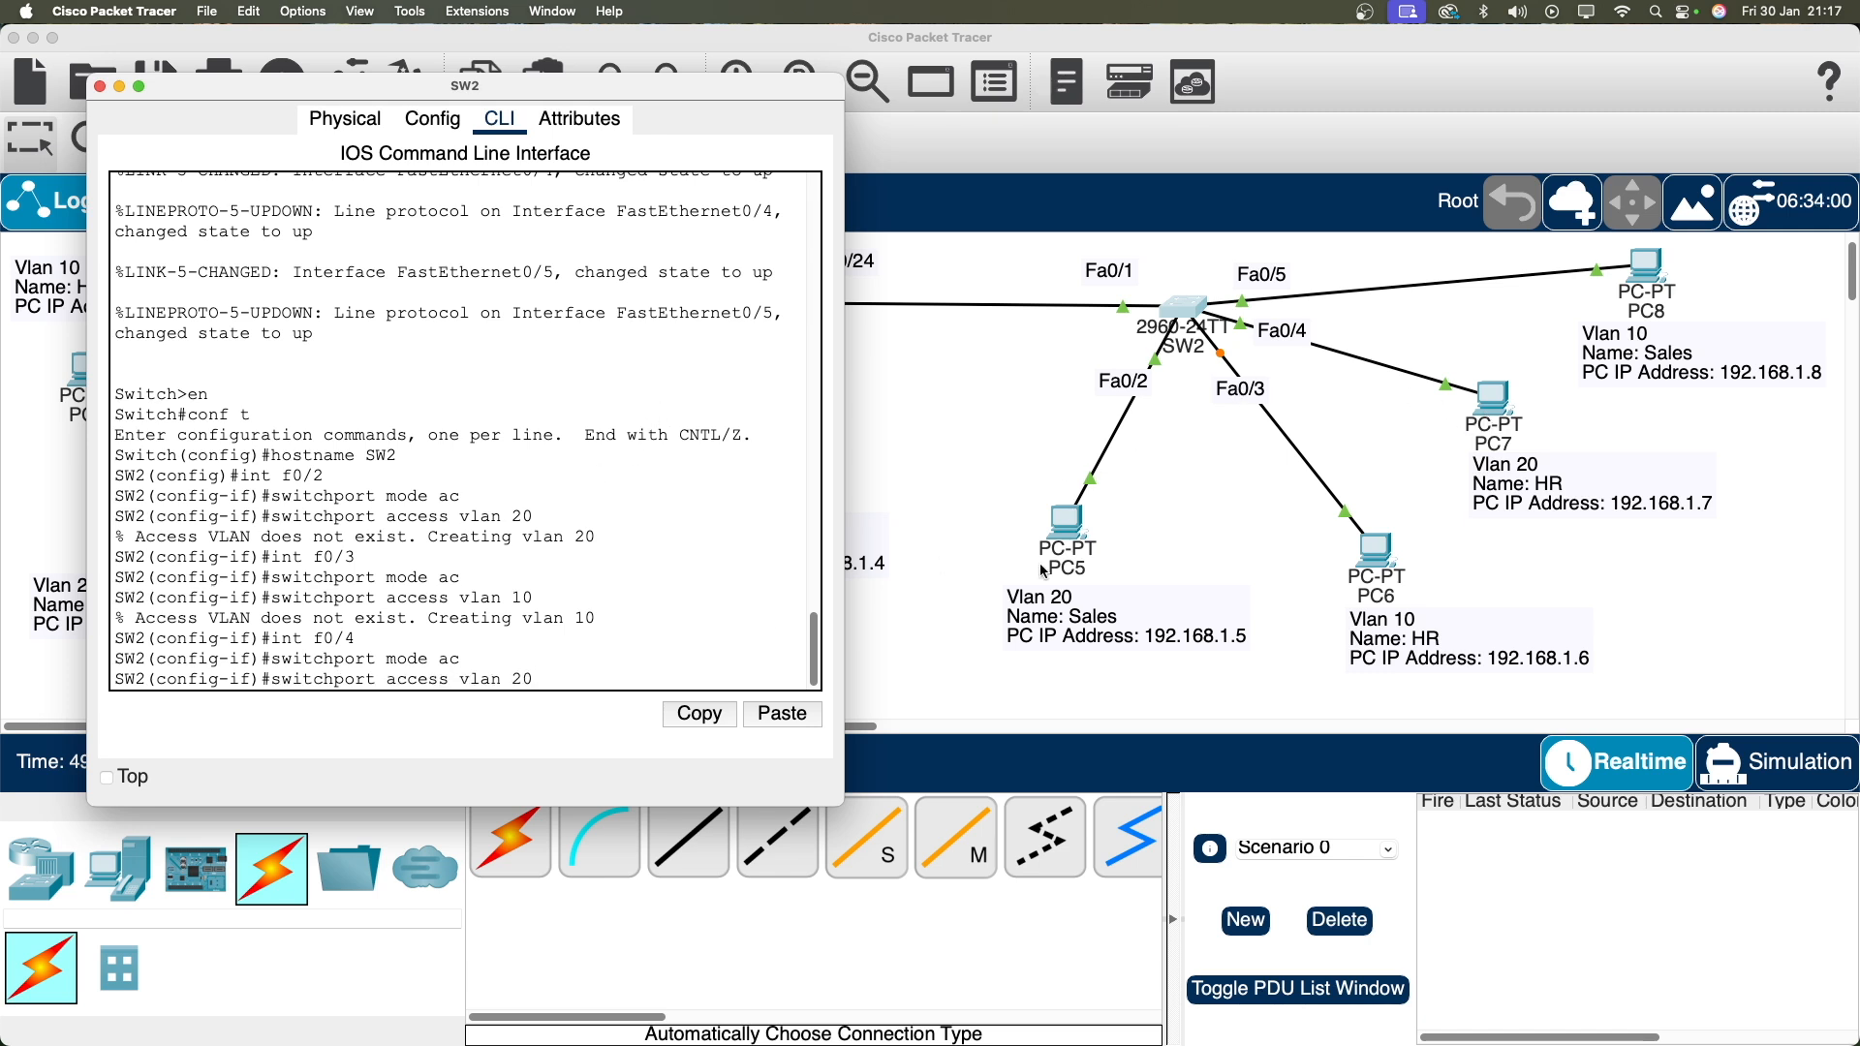
key(Return)
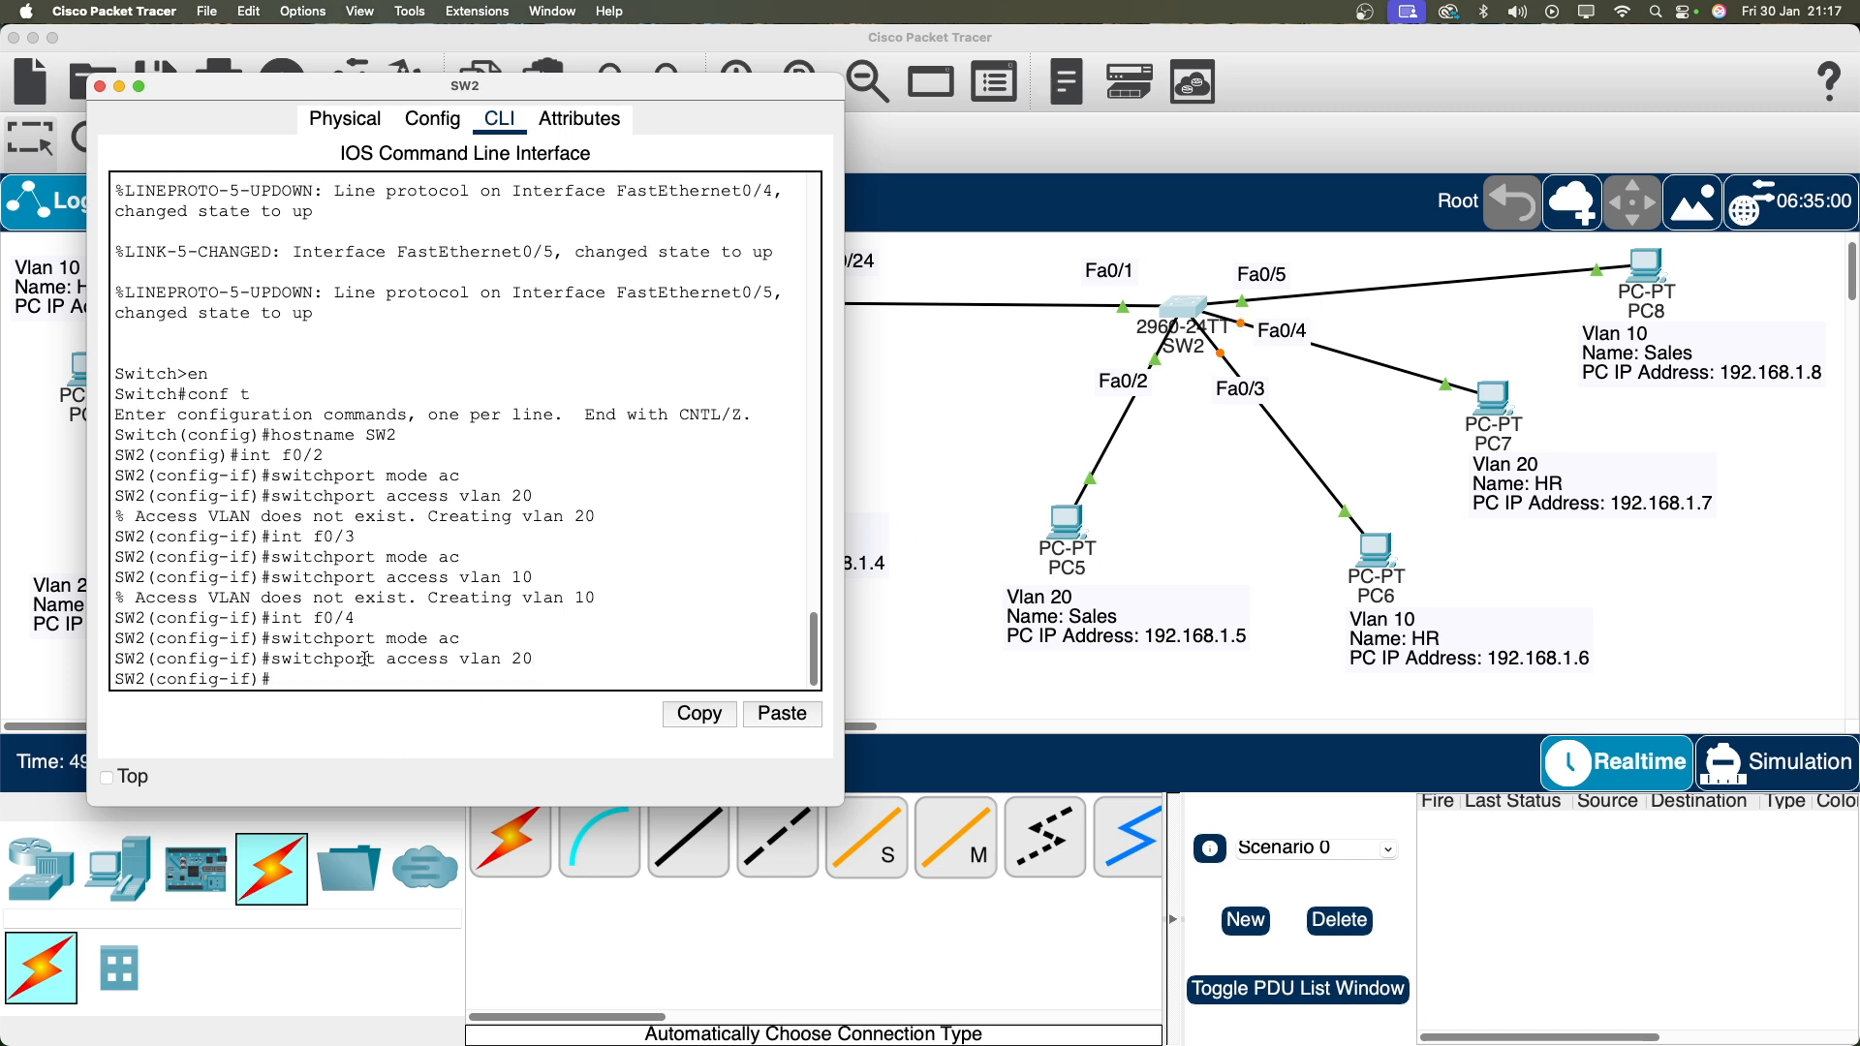
Enter interface f0/5 on SW2 and set its switchport mode to access.
drag(249, 595, 544, 602)
click(384, 686)
text(int f0/5)
key(Return)
text(switchport mode ac)
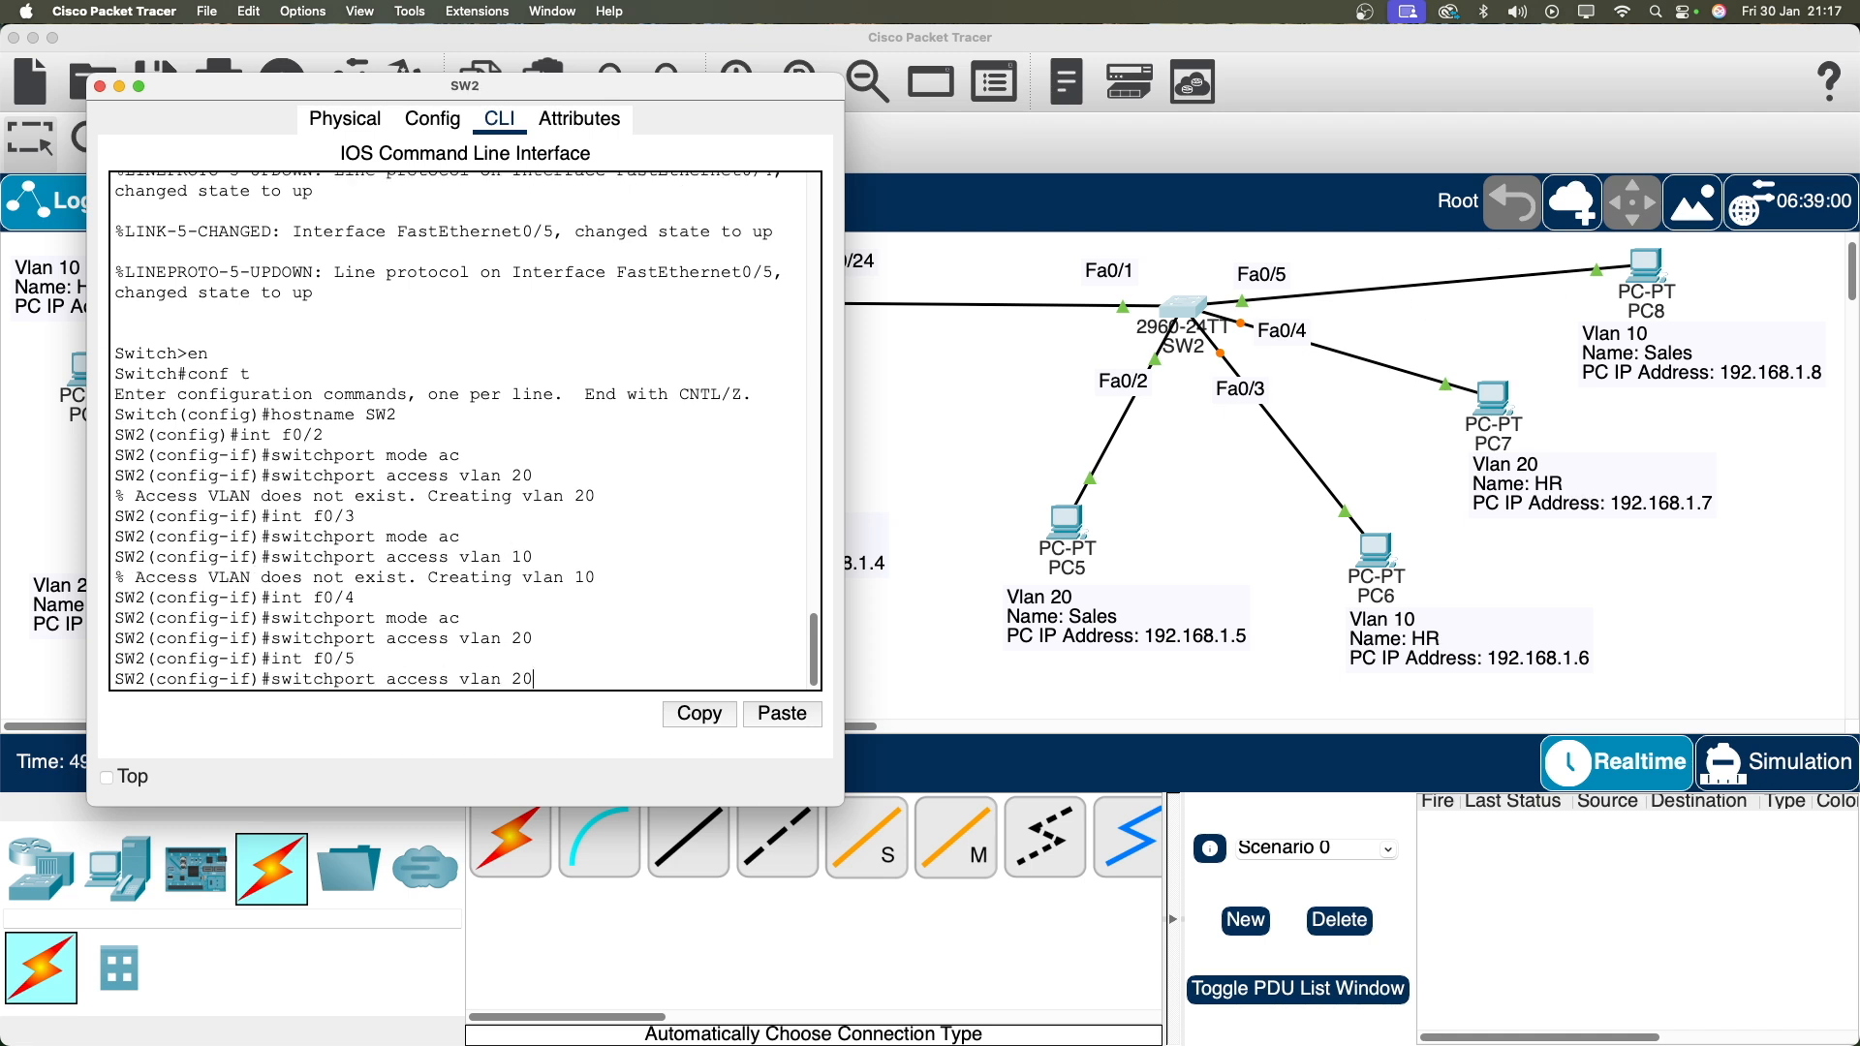
key(Return)
Assign SW2's f0/5 access port to VLAN 10.
key(Up)
key(Up)
key(Up)
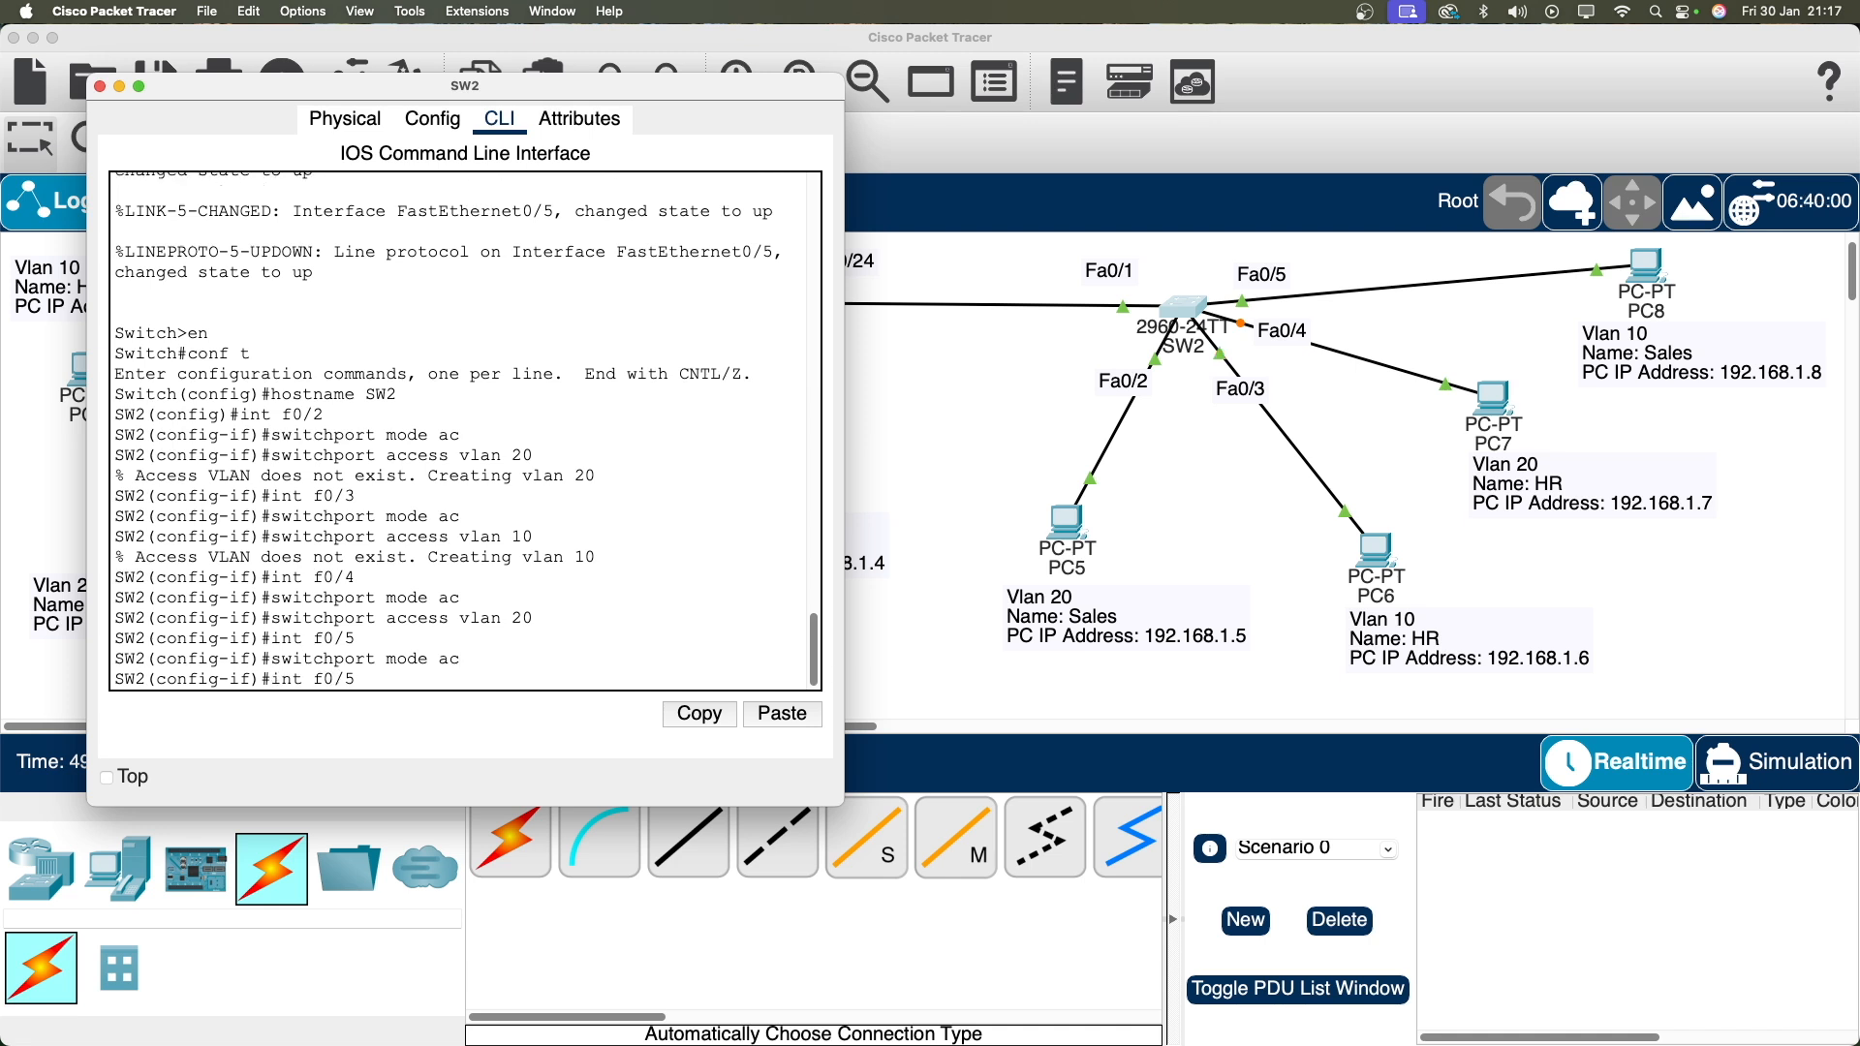
key(BackSpace)
text(10)
key(Return)
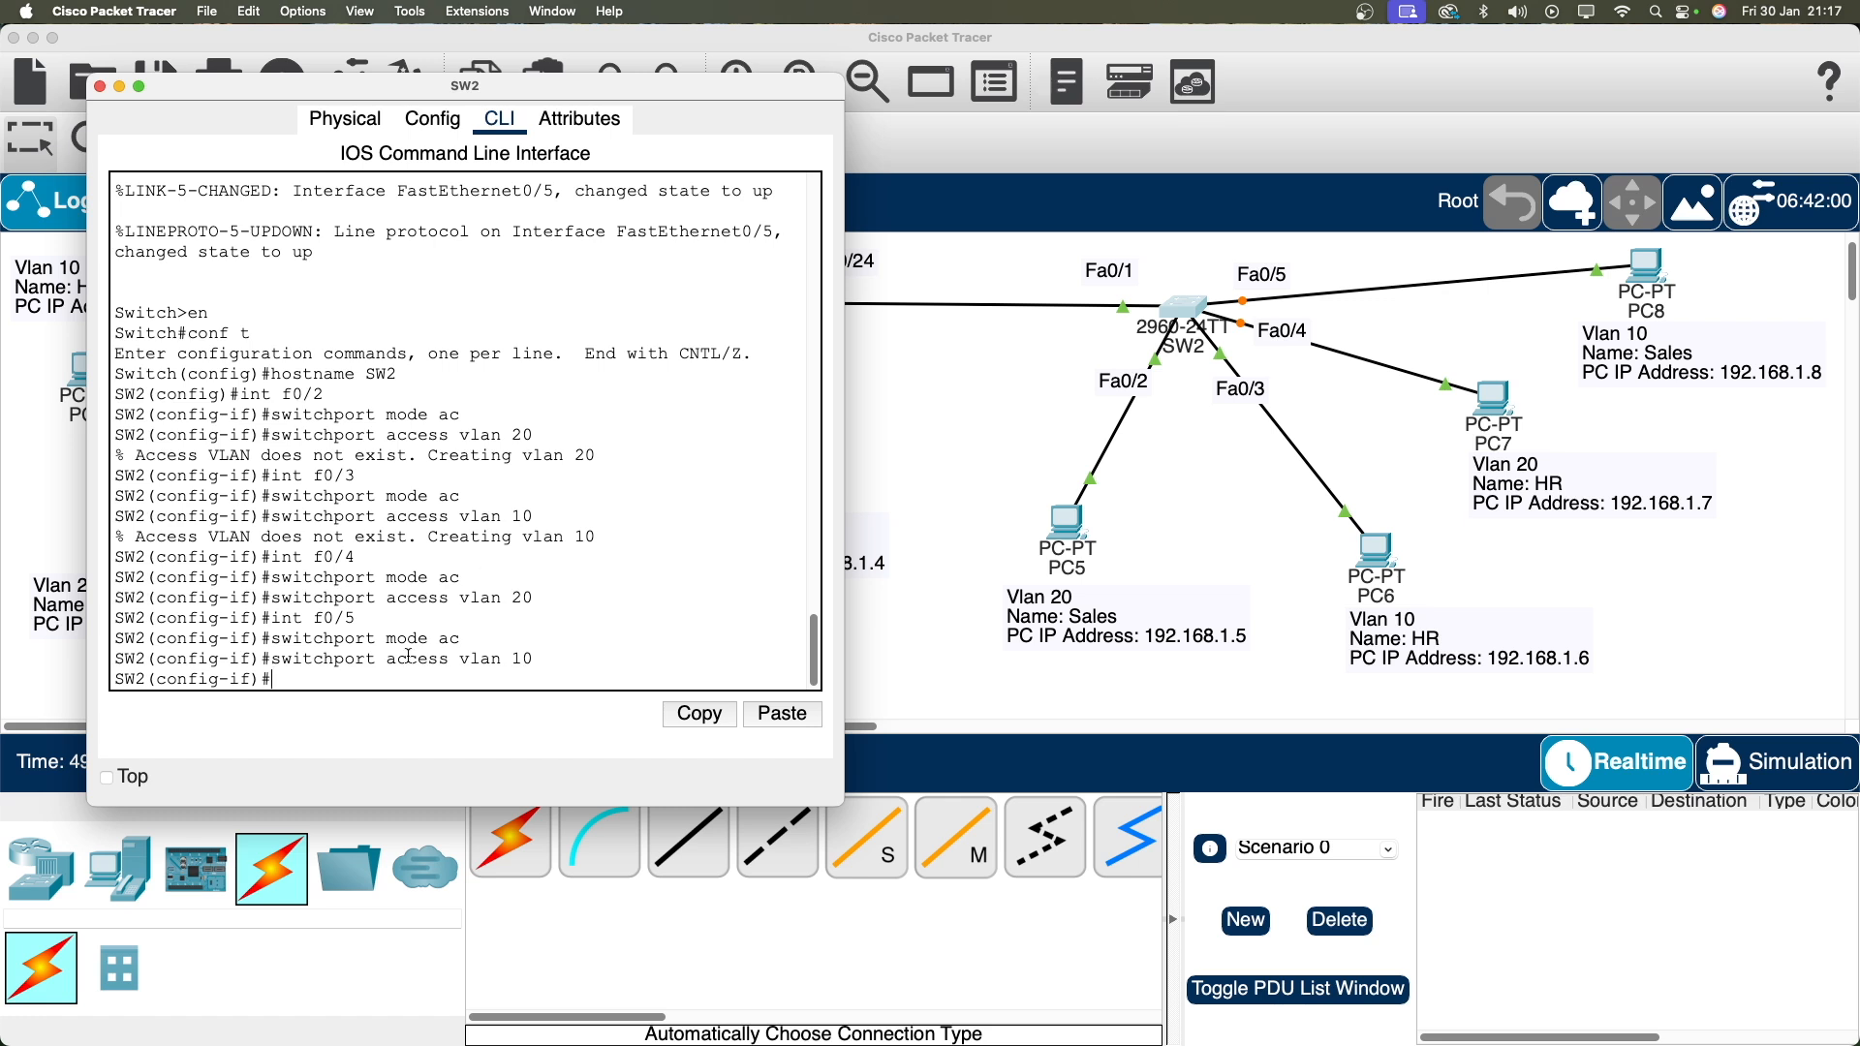
List SW2's VLANs with "do sh vlan br" and check the names and ports of VLANs 10 and 20 against the topology.
key(Return)
text(do sh )
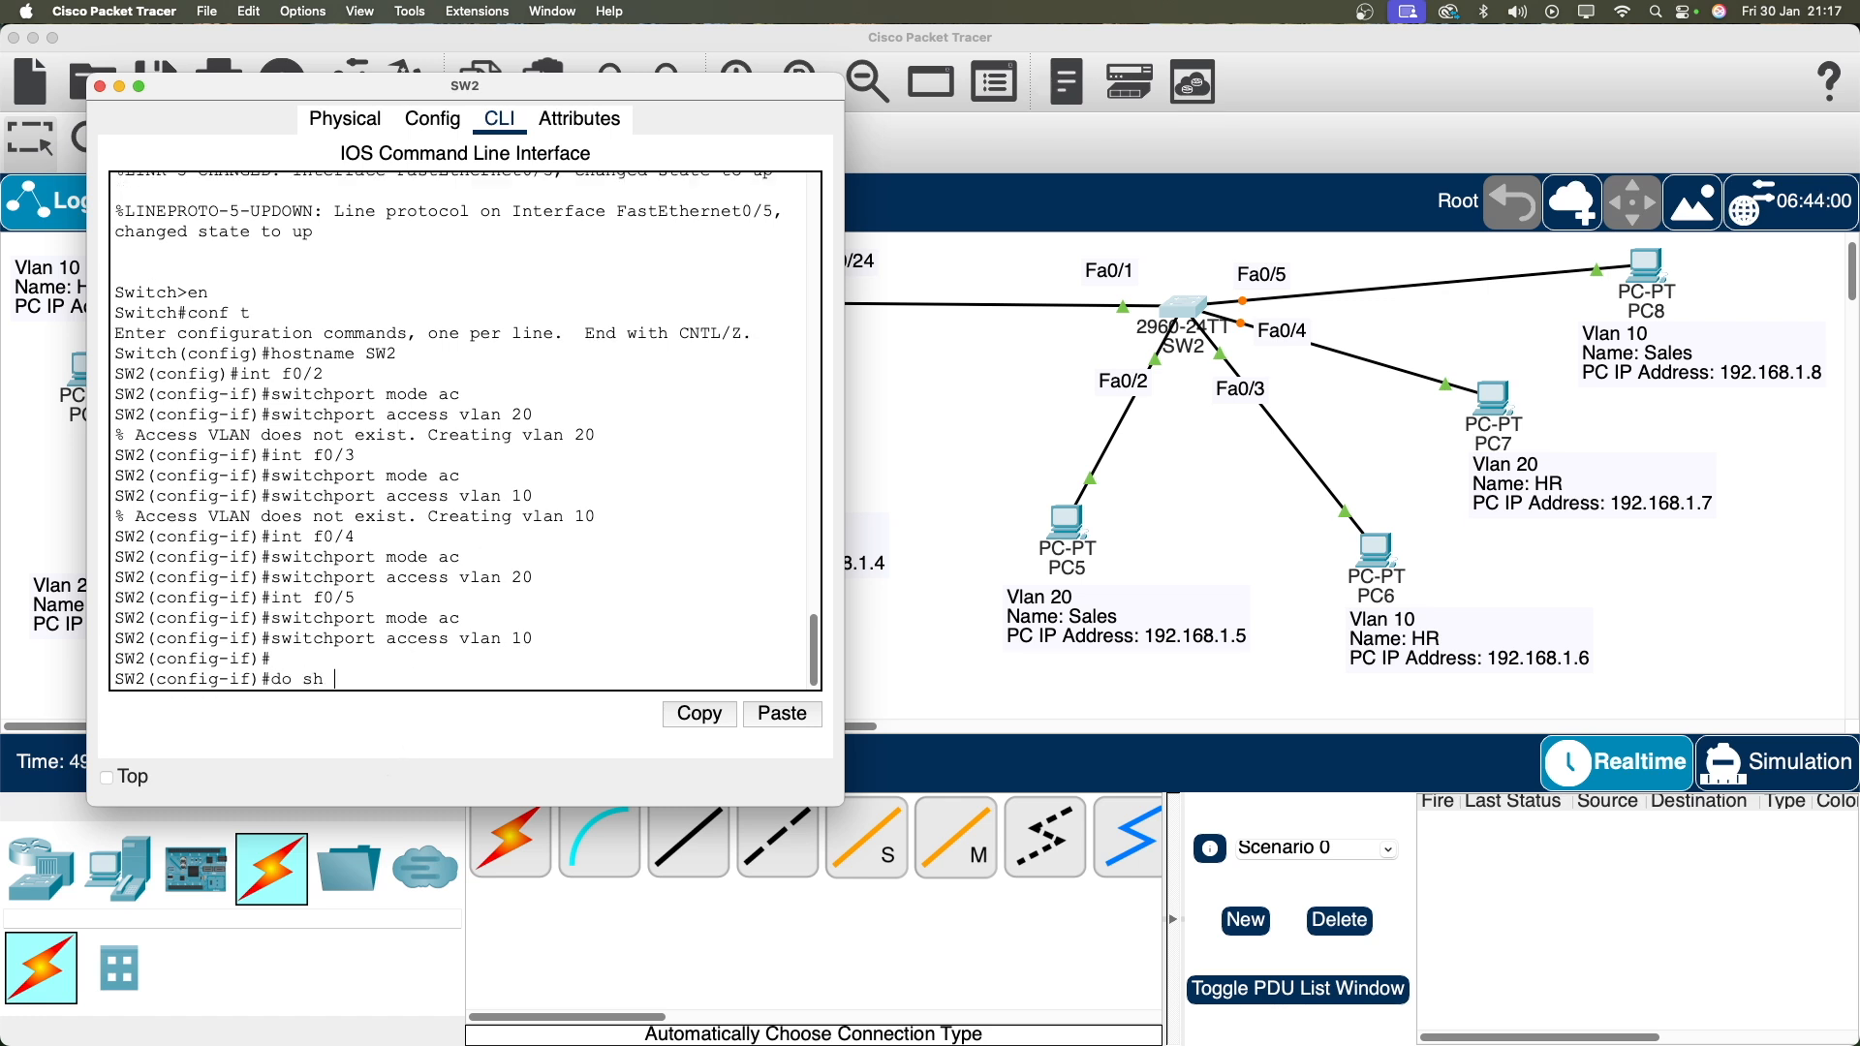
text(vlan br)
key(Return)
drag(637, 557, 681, 555)
click(718, 554)
drag(167, 557, 462, 557)
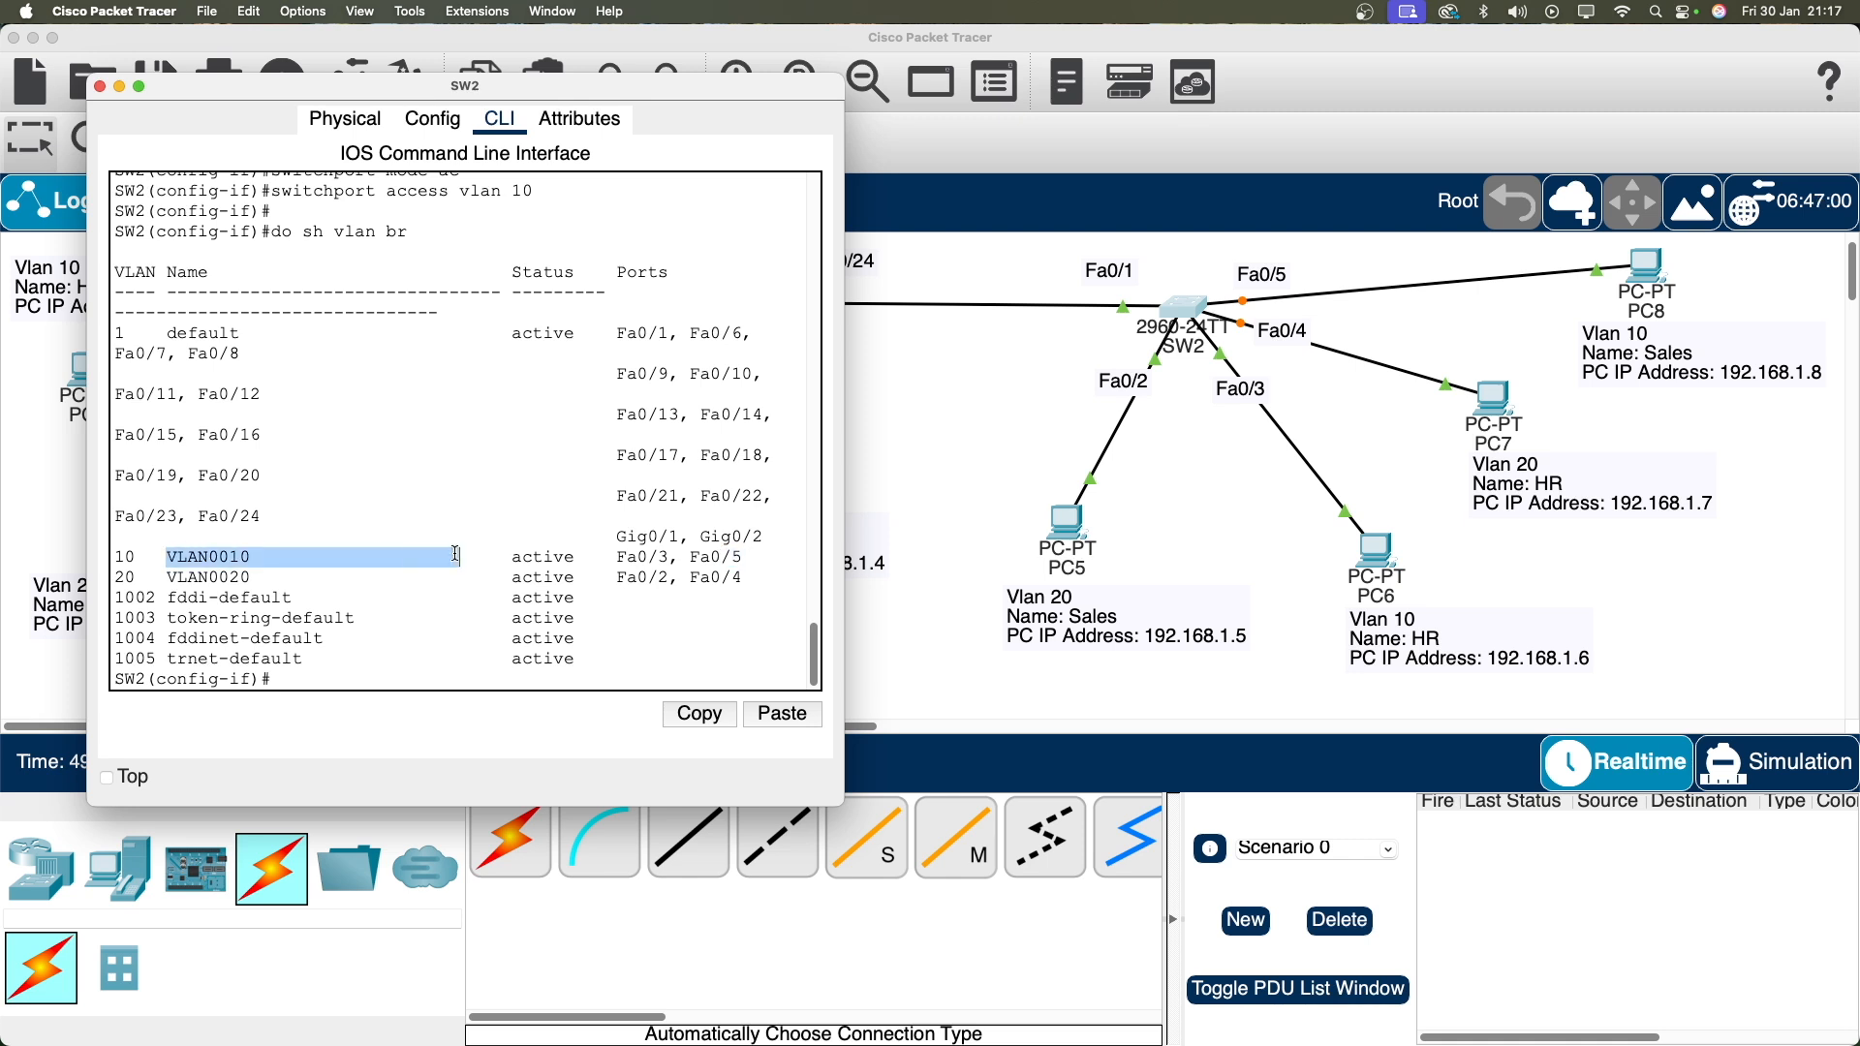
drag(611, 580, 742, 578)
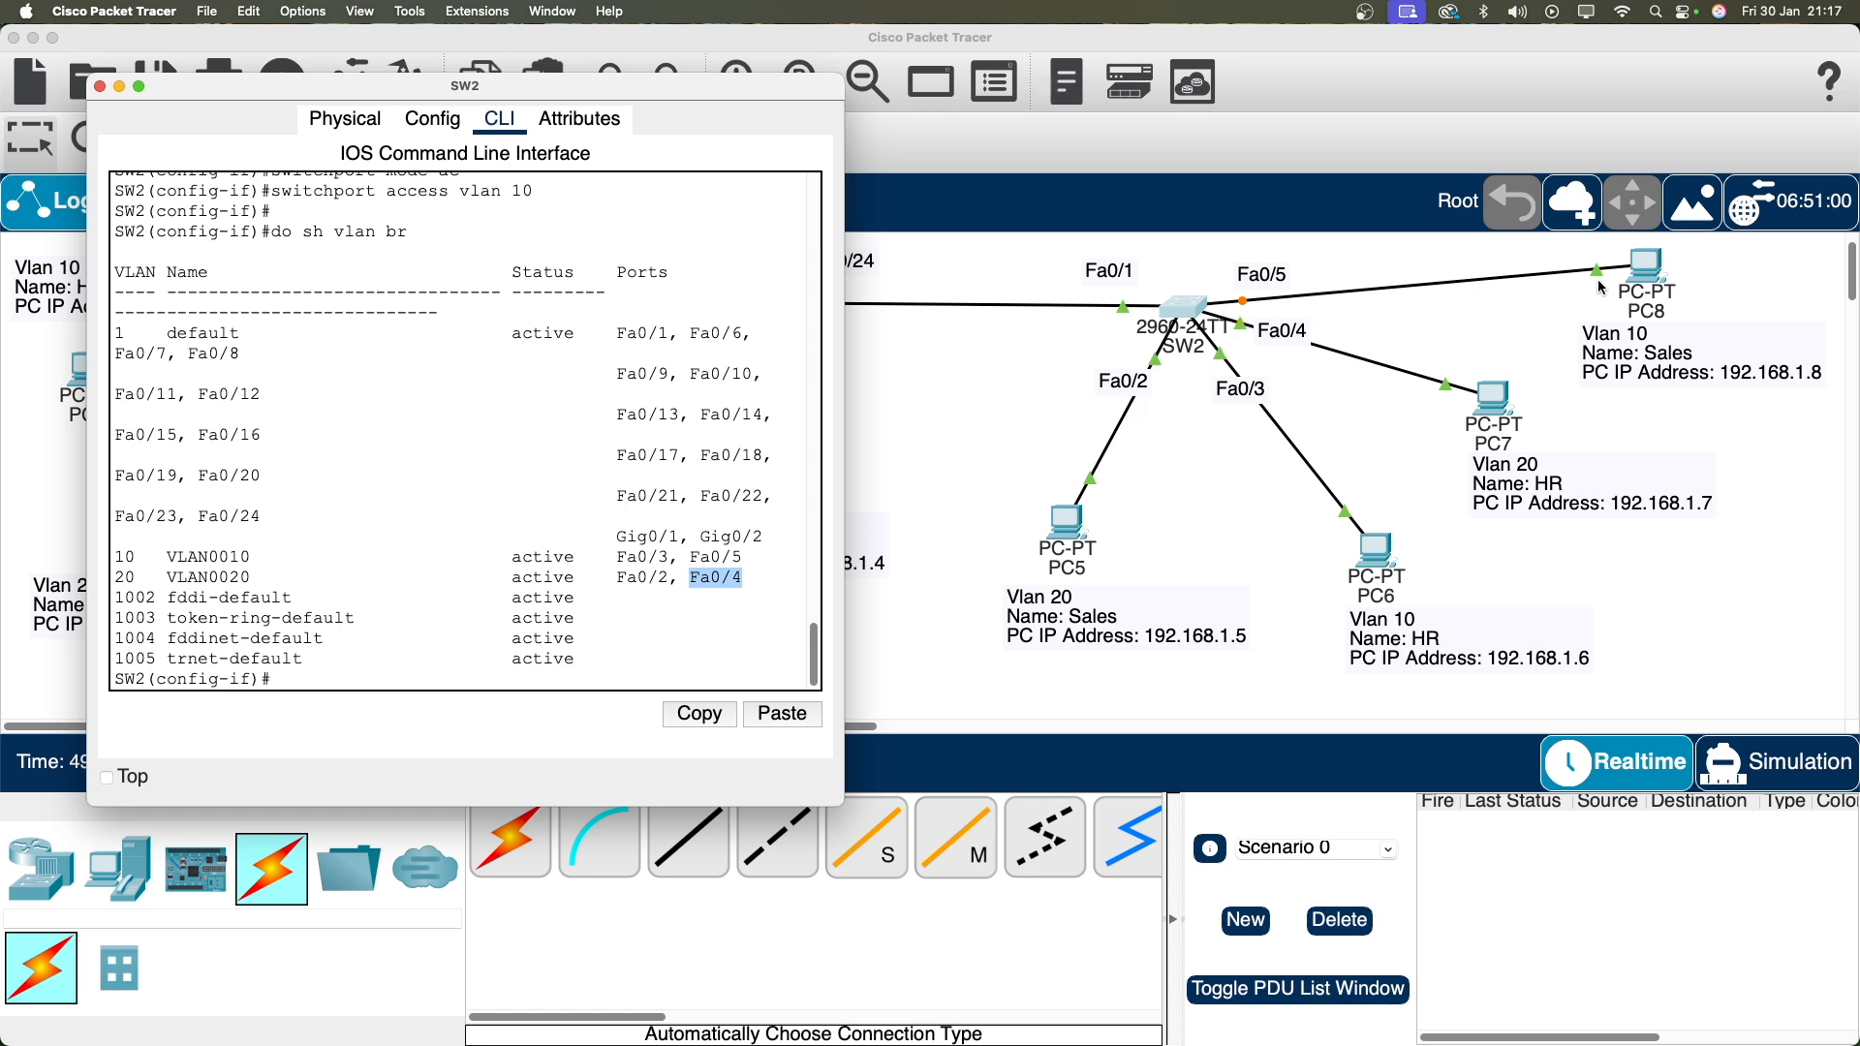
click(689, 596)
drag(617, 579, 729, 579)
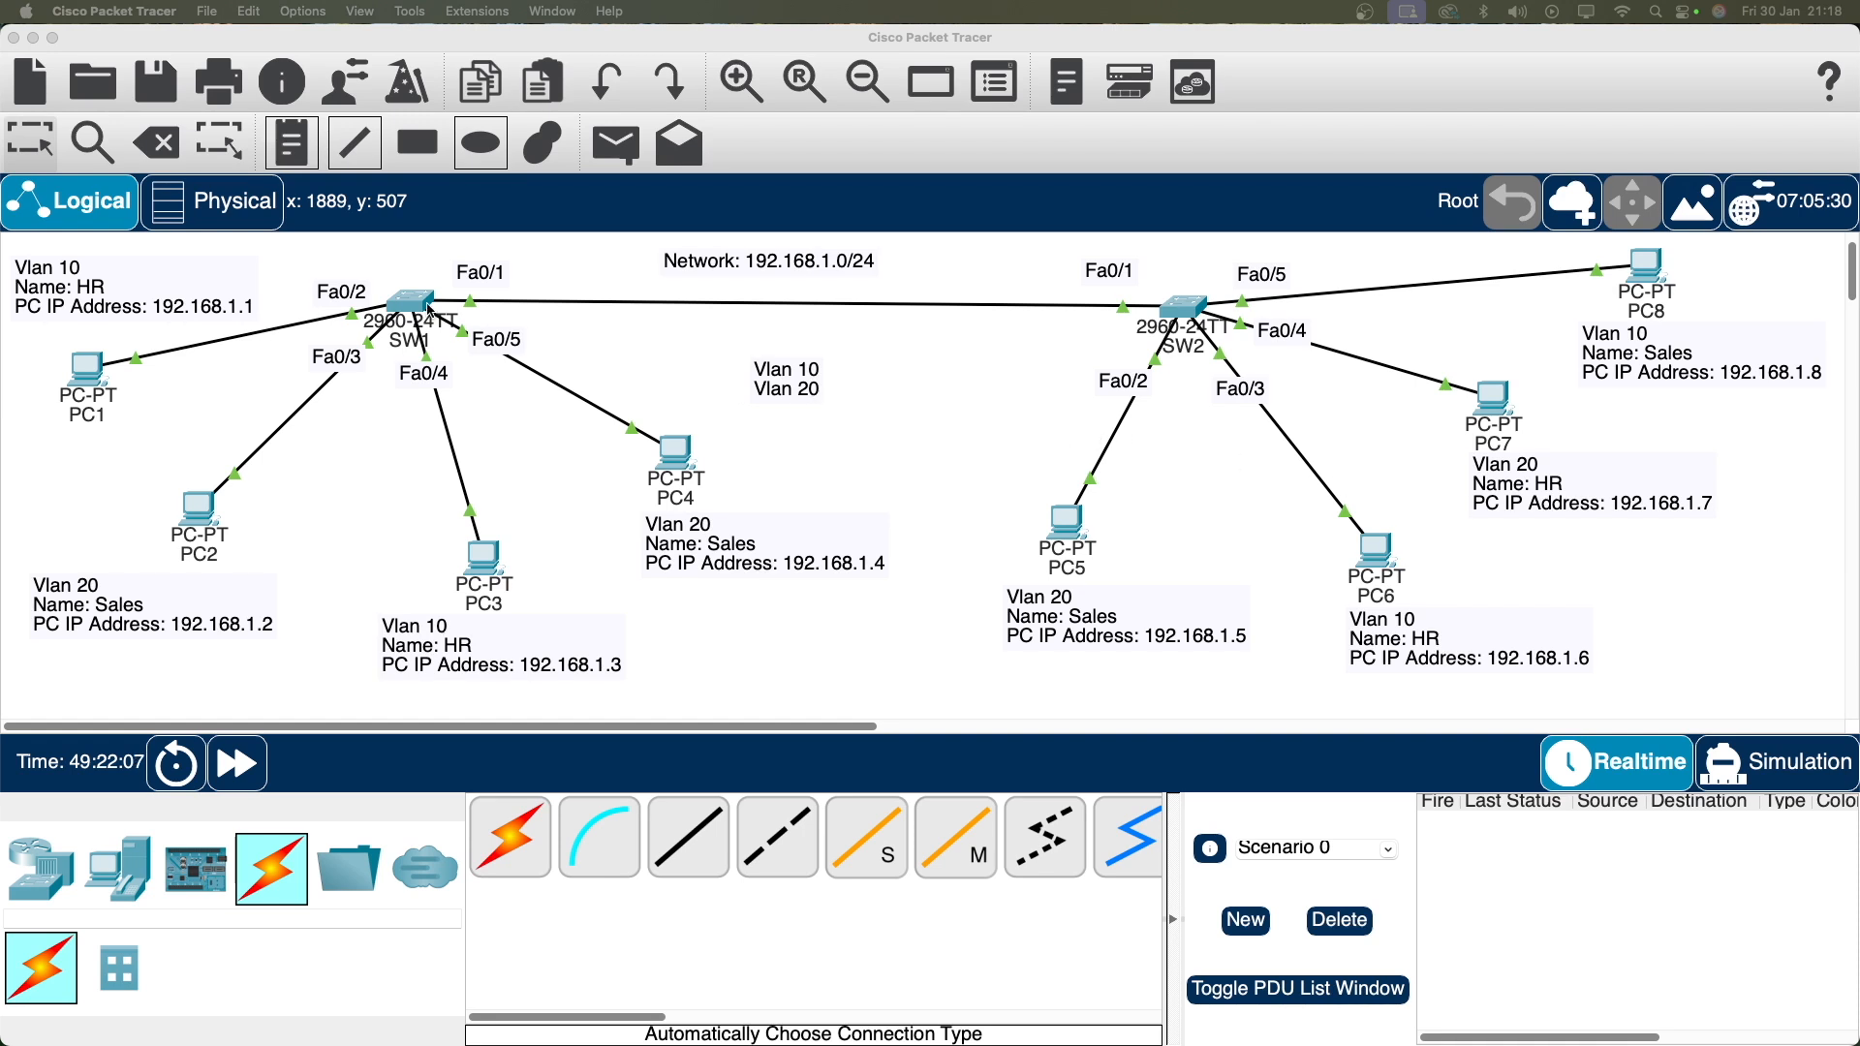
Draw a rectangle with a black outline and white fill around PC1 in the topology.
click(418, 145)
click(798, 182)
click(1012, 175)
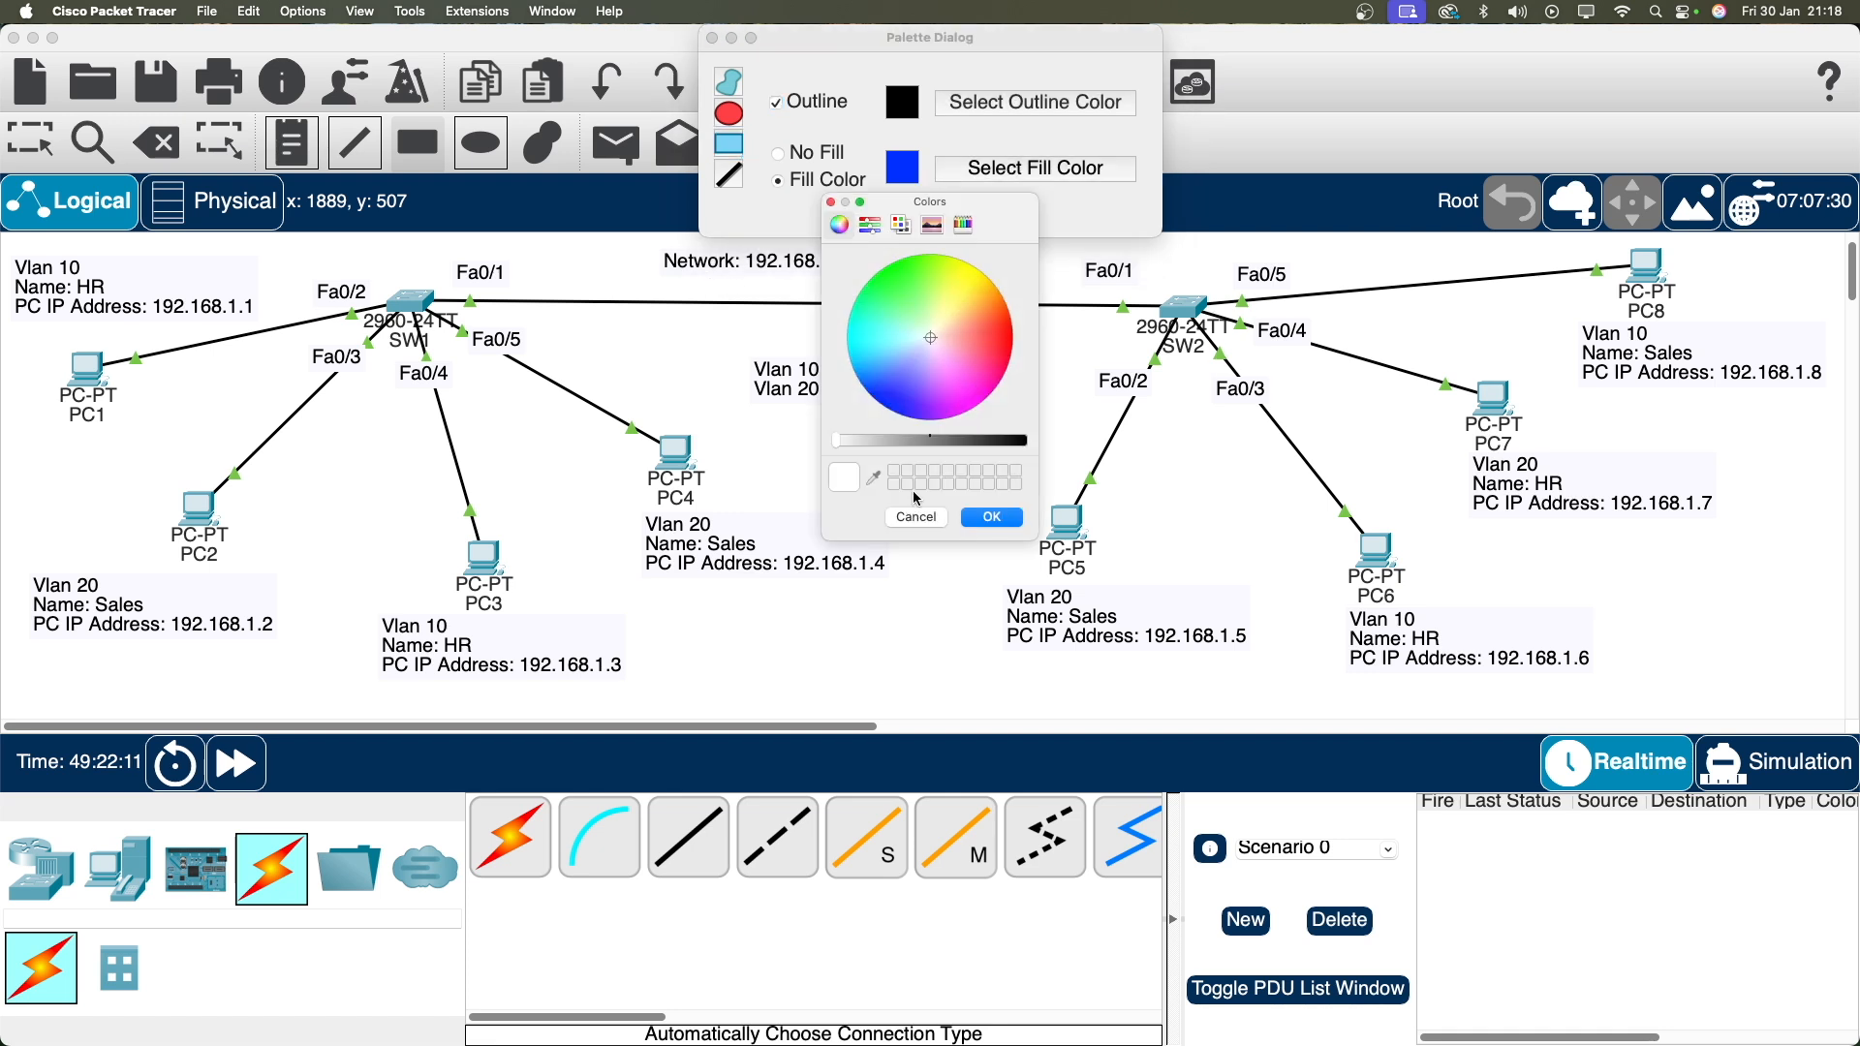
click(1003, 523)
drag(21, 326, 211, 441)
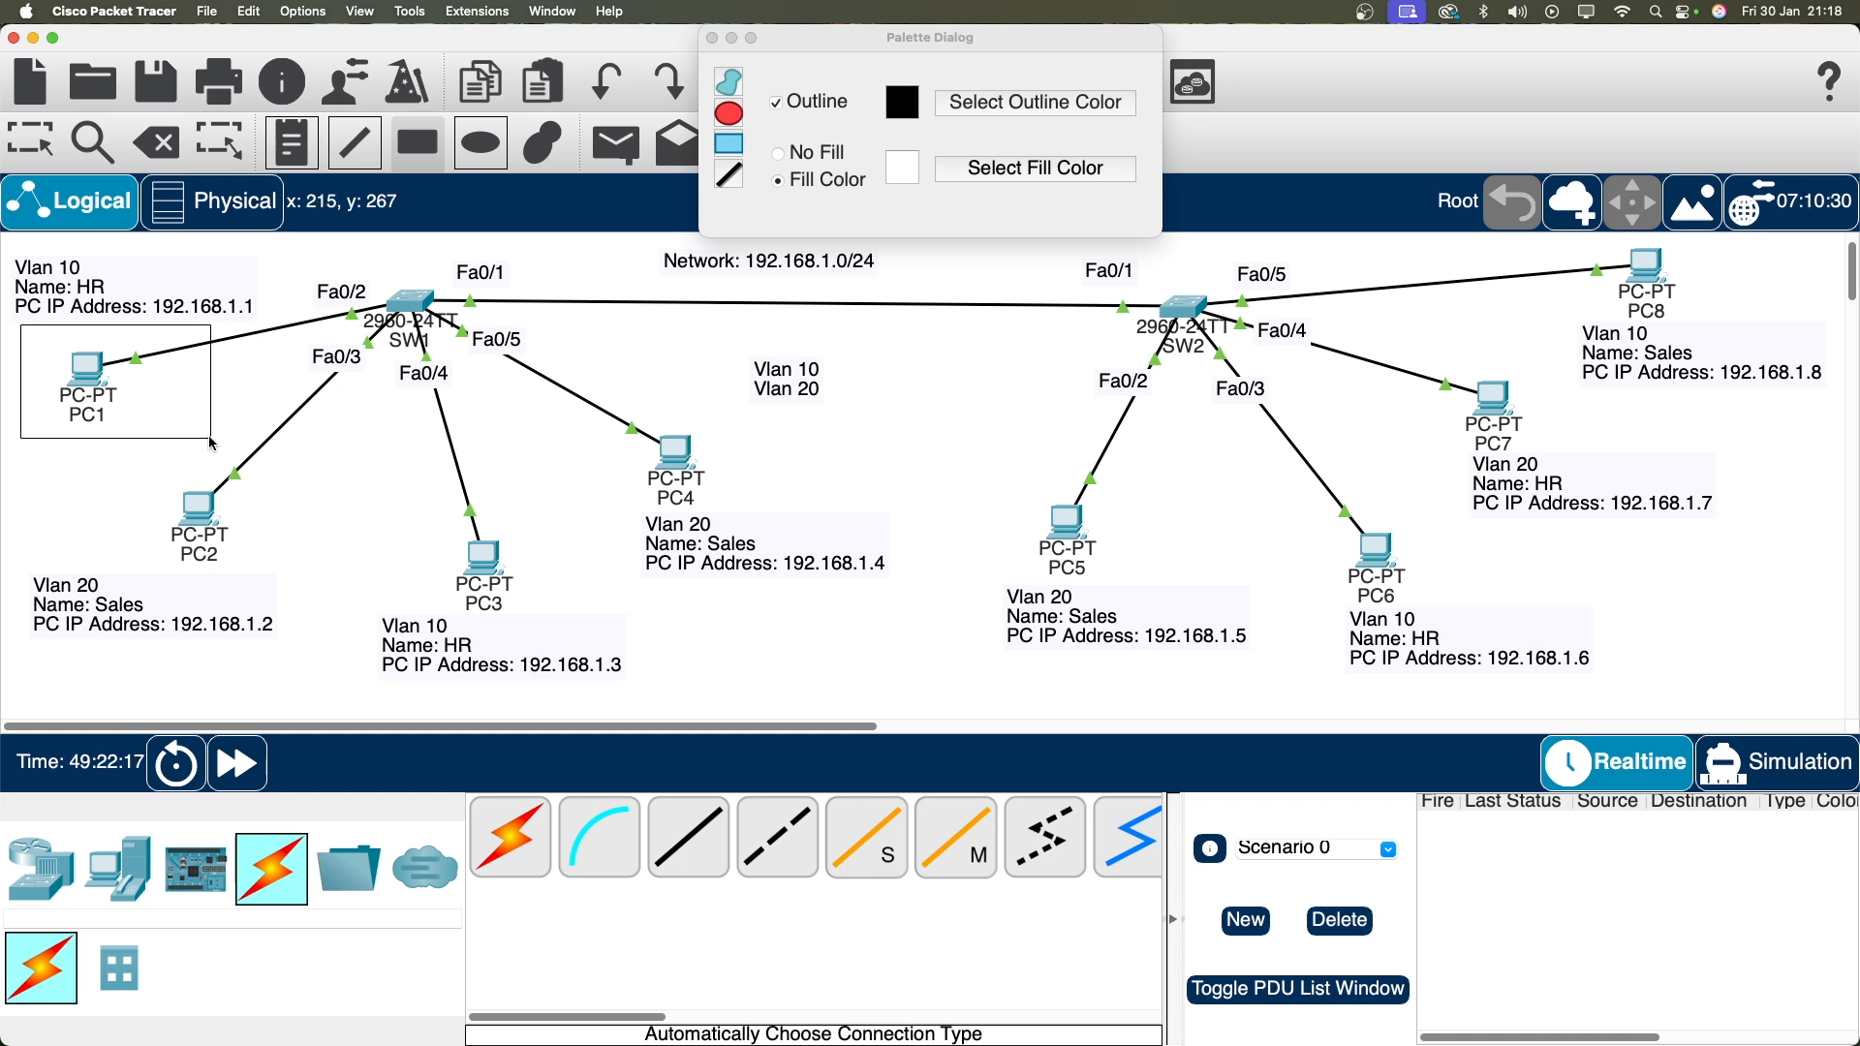
Set the fill color to blue and draw filled rectangles behind the VLAN 10 PCs: PC1, PC3, PC8 and PC6.
click(979, 168)
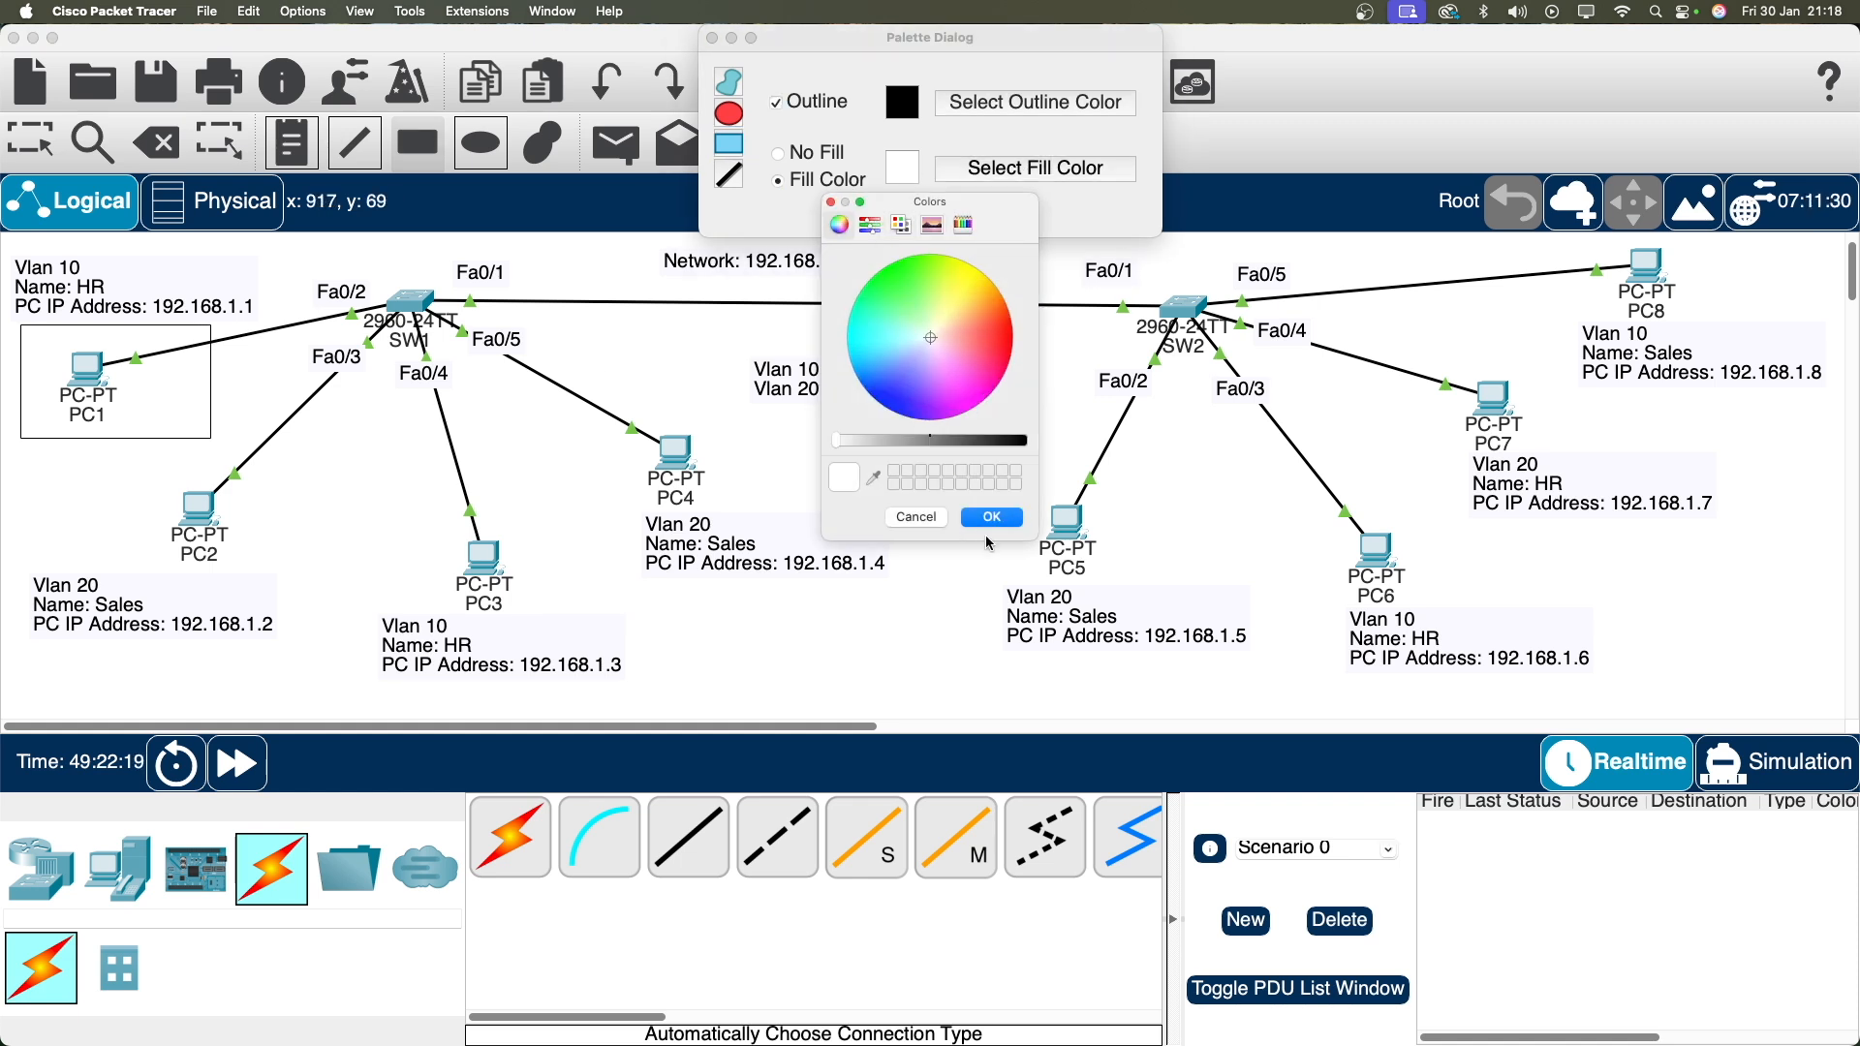
click(885, 399)
click(980, 523)
drag(258, 323, 20, 439)
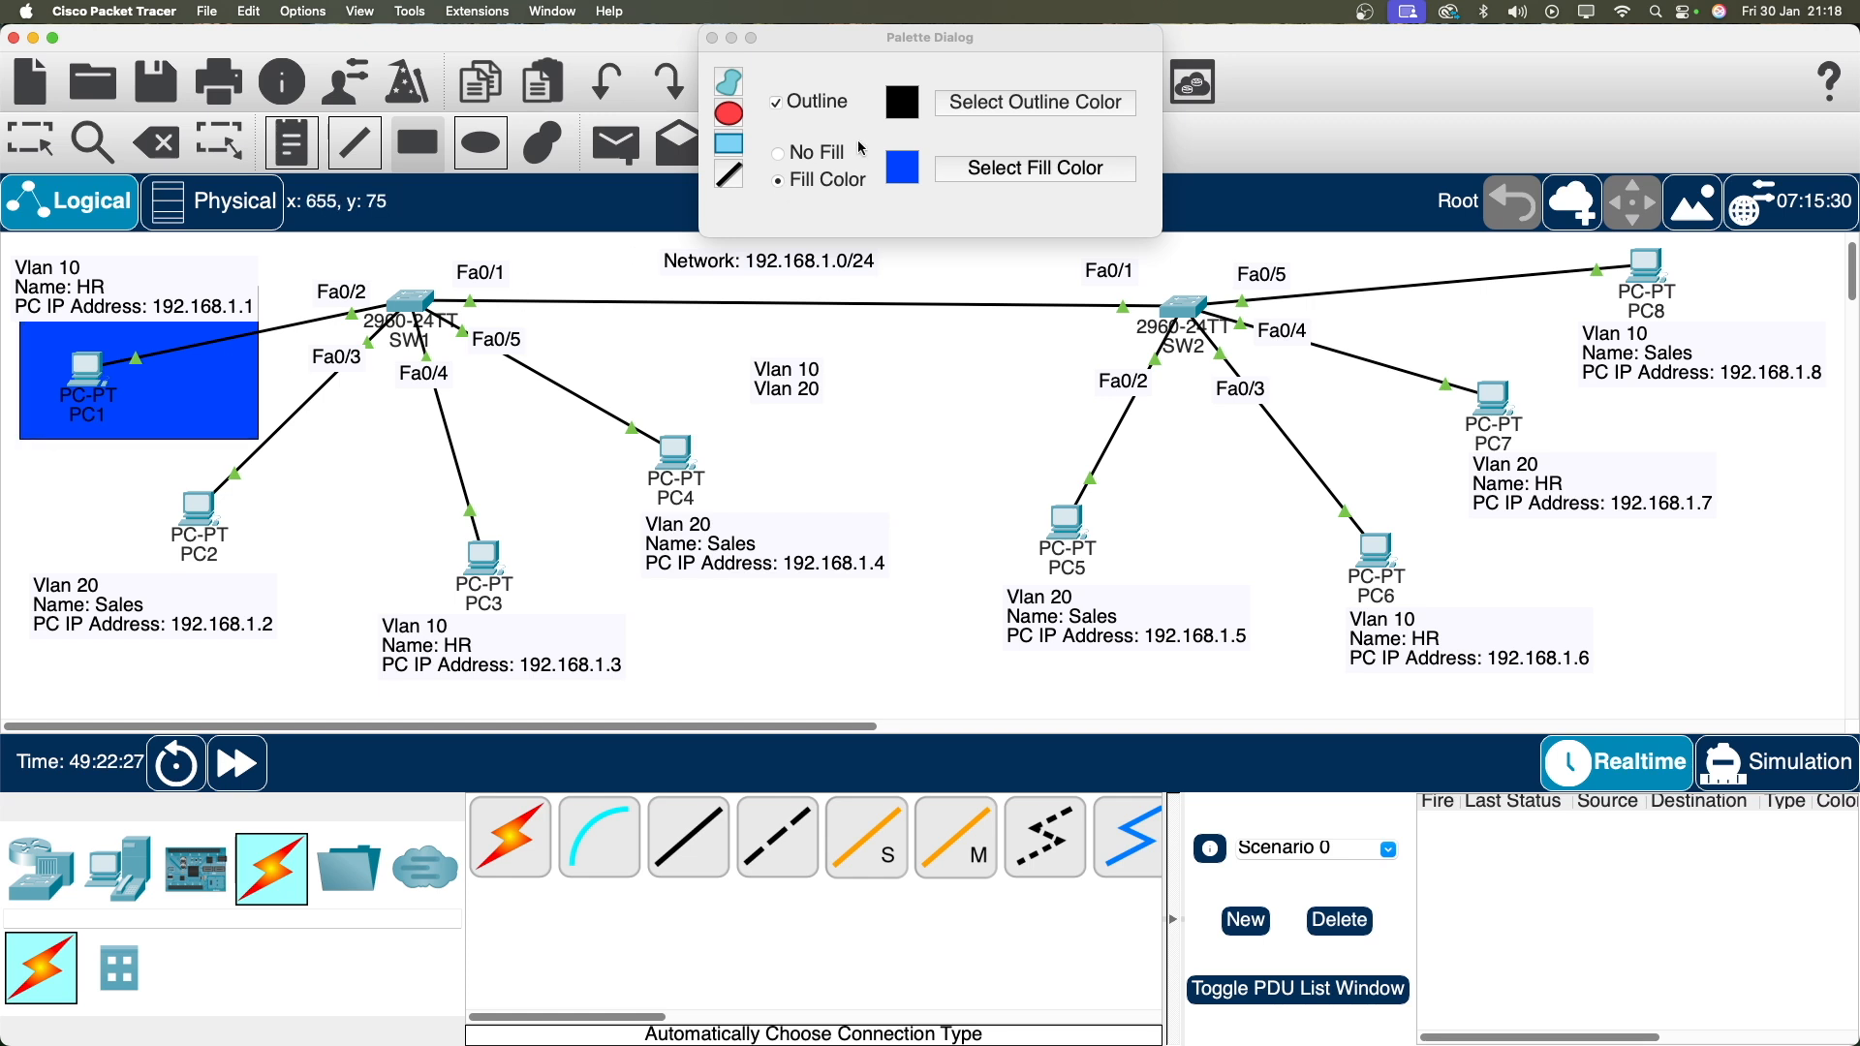
drag(576, 485, 376, 647)
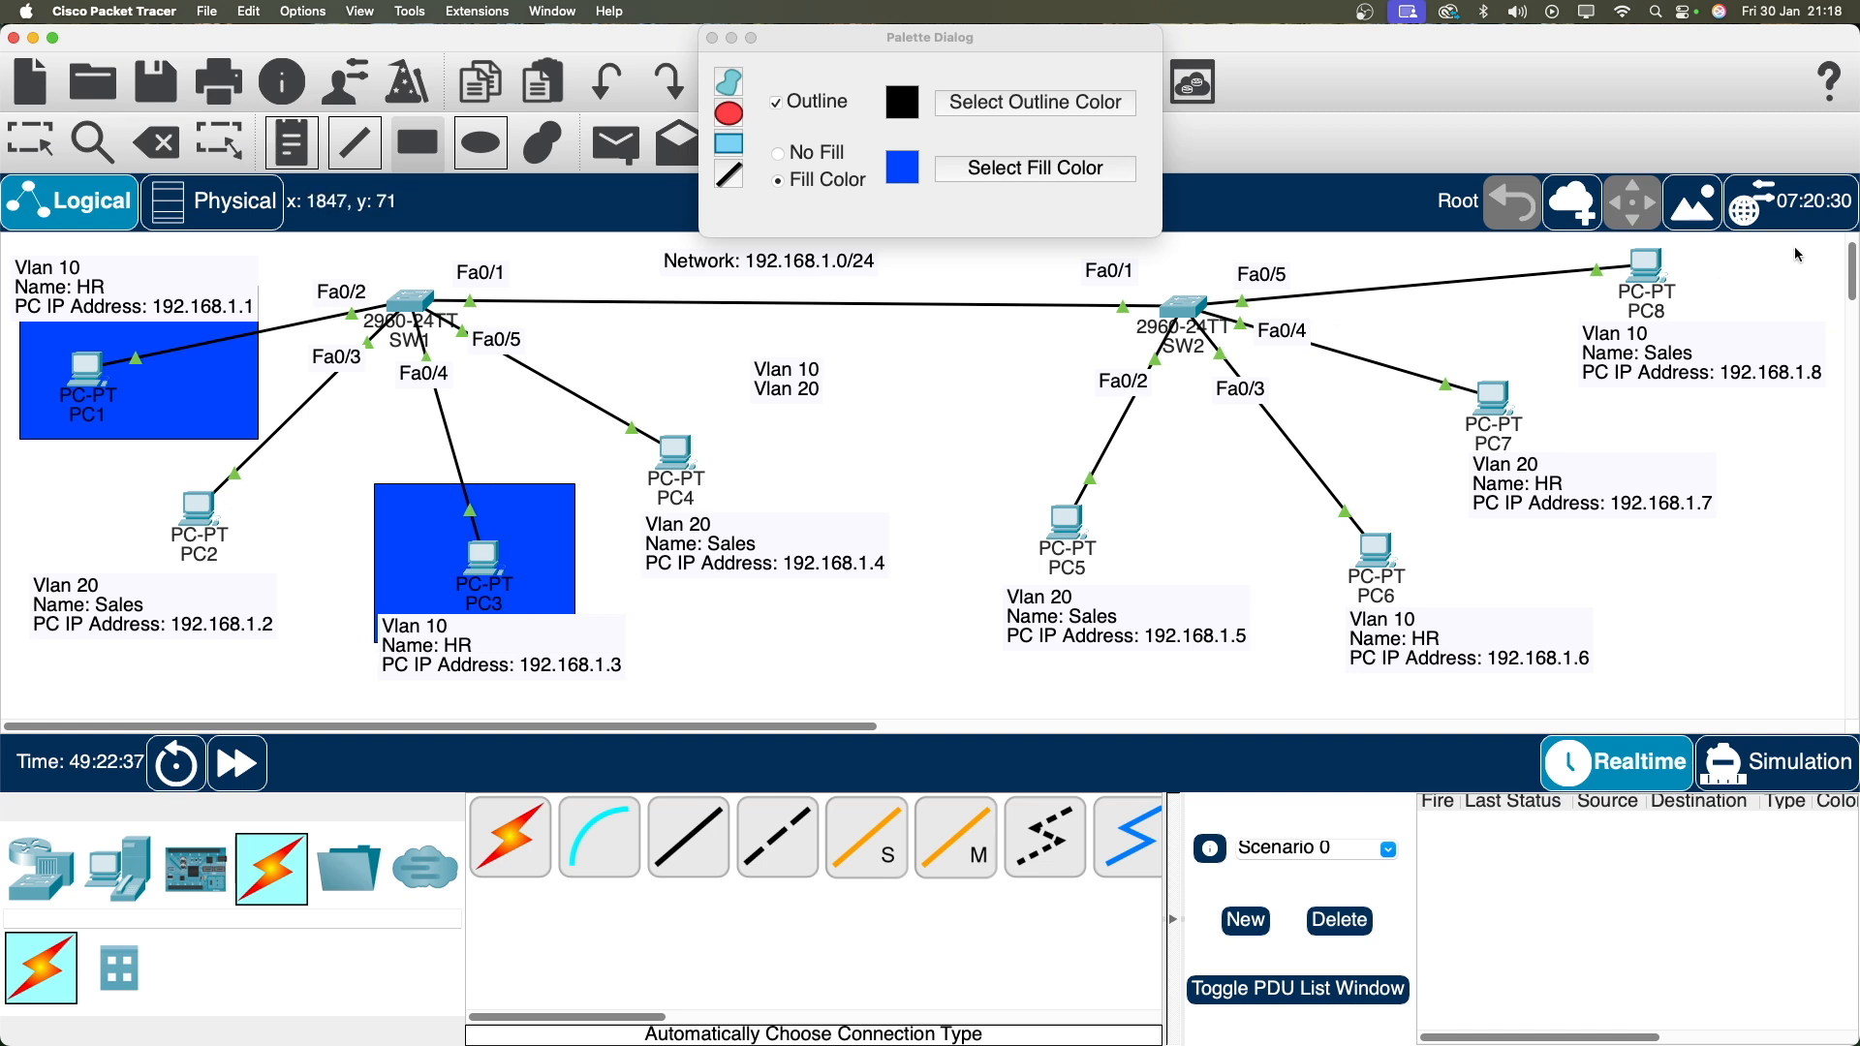
drag(1576, 353, 1568, 369)
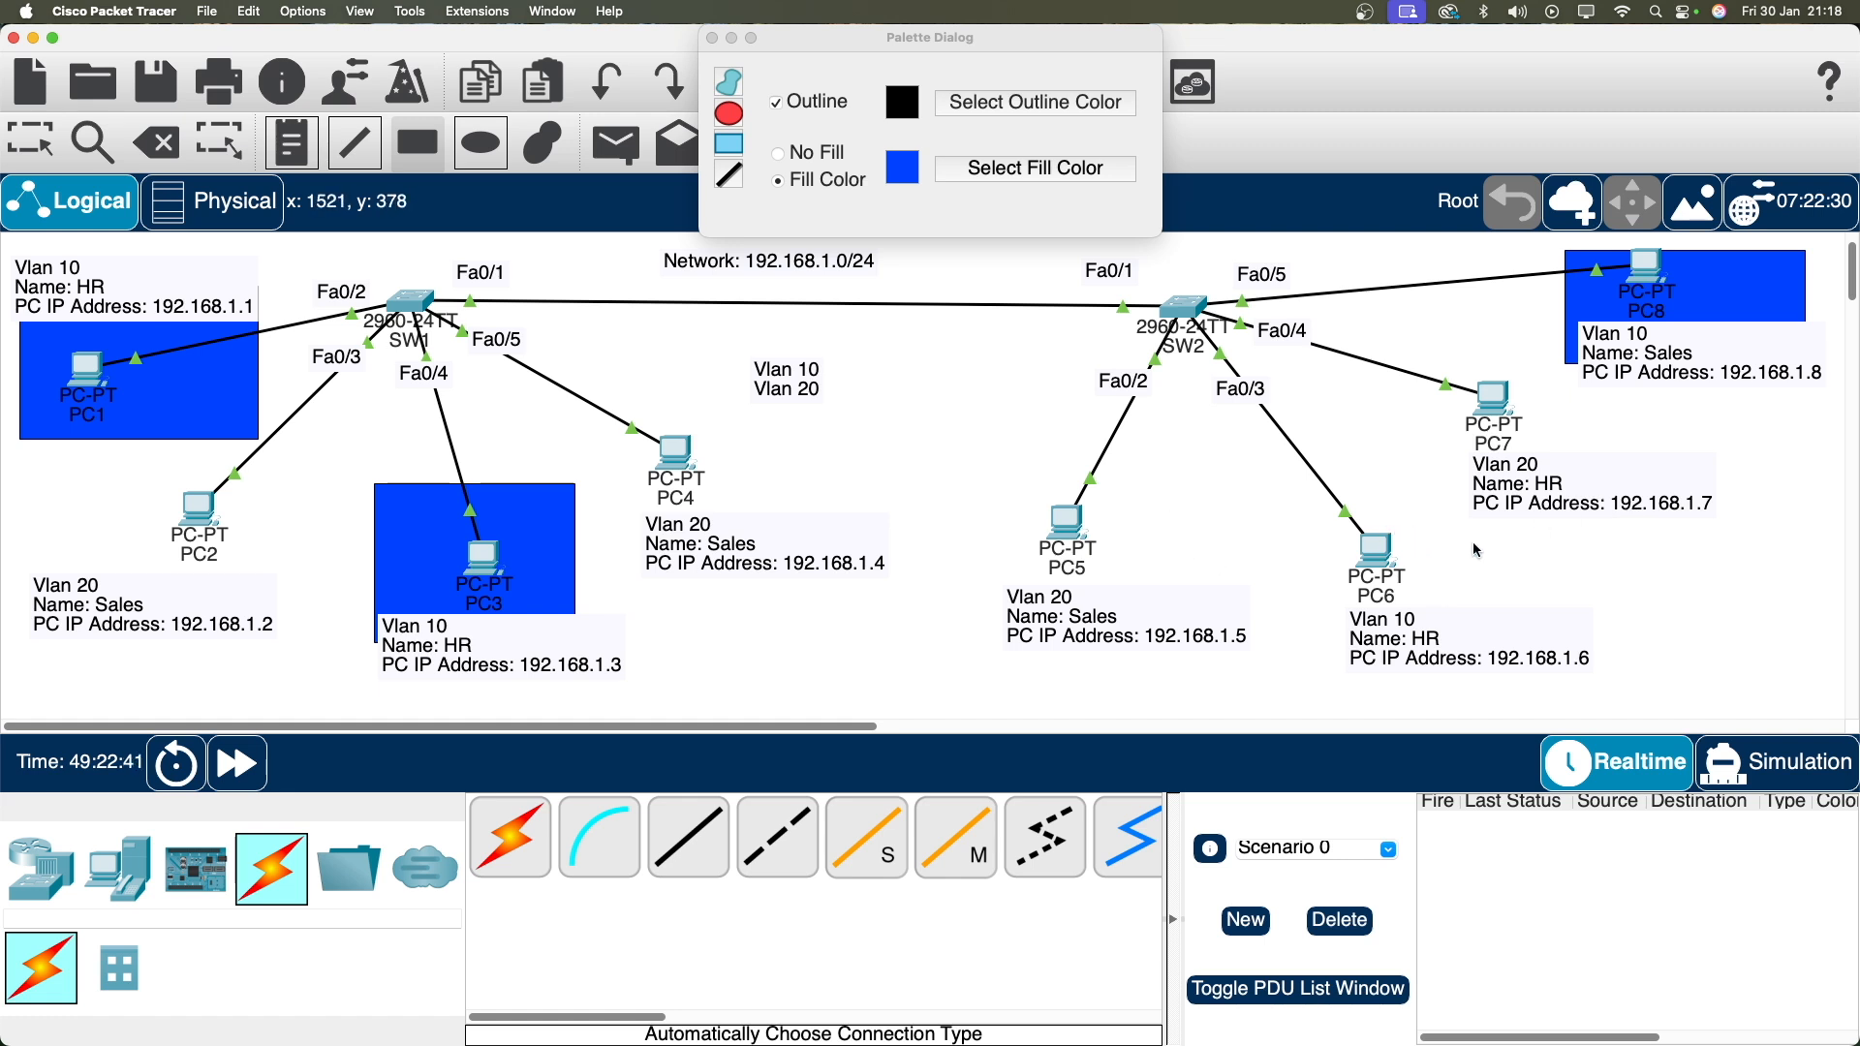
drag(1474, 545, 1321, 646)
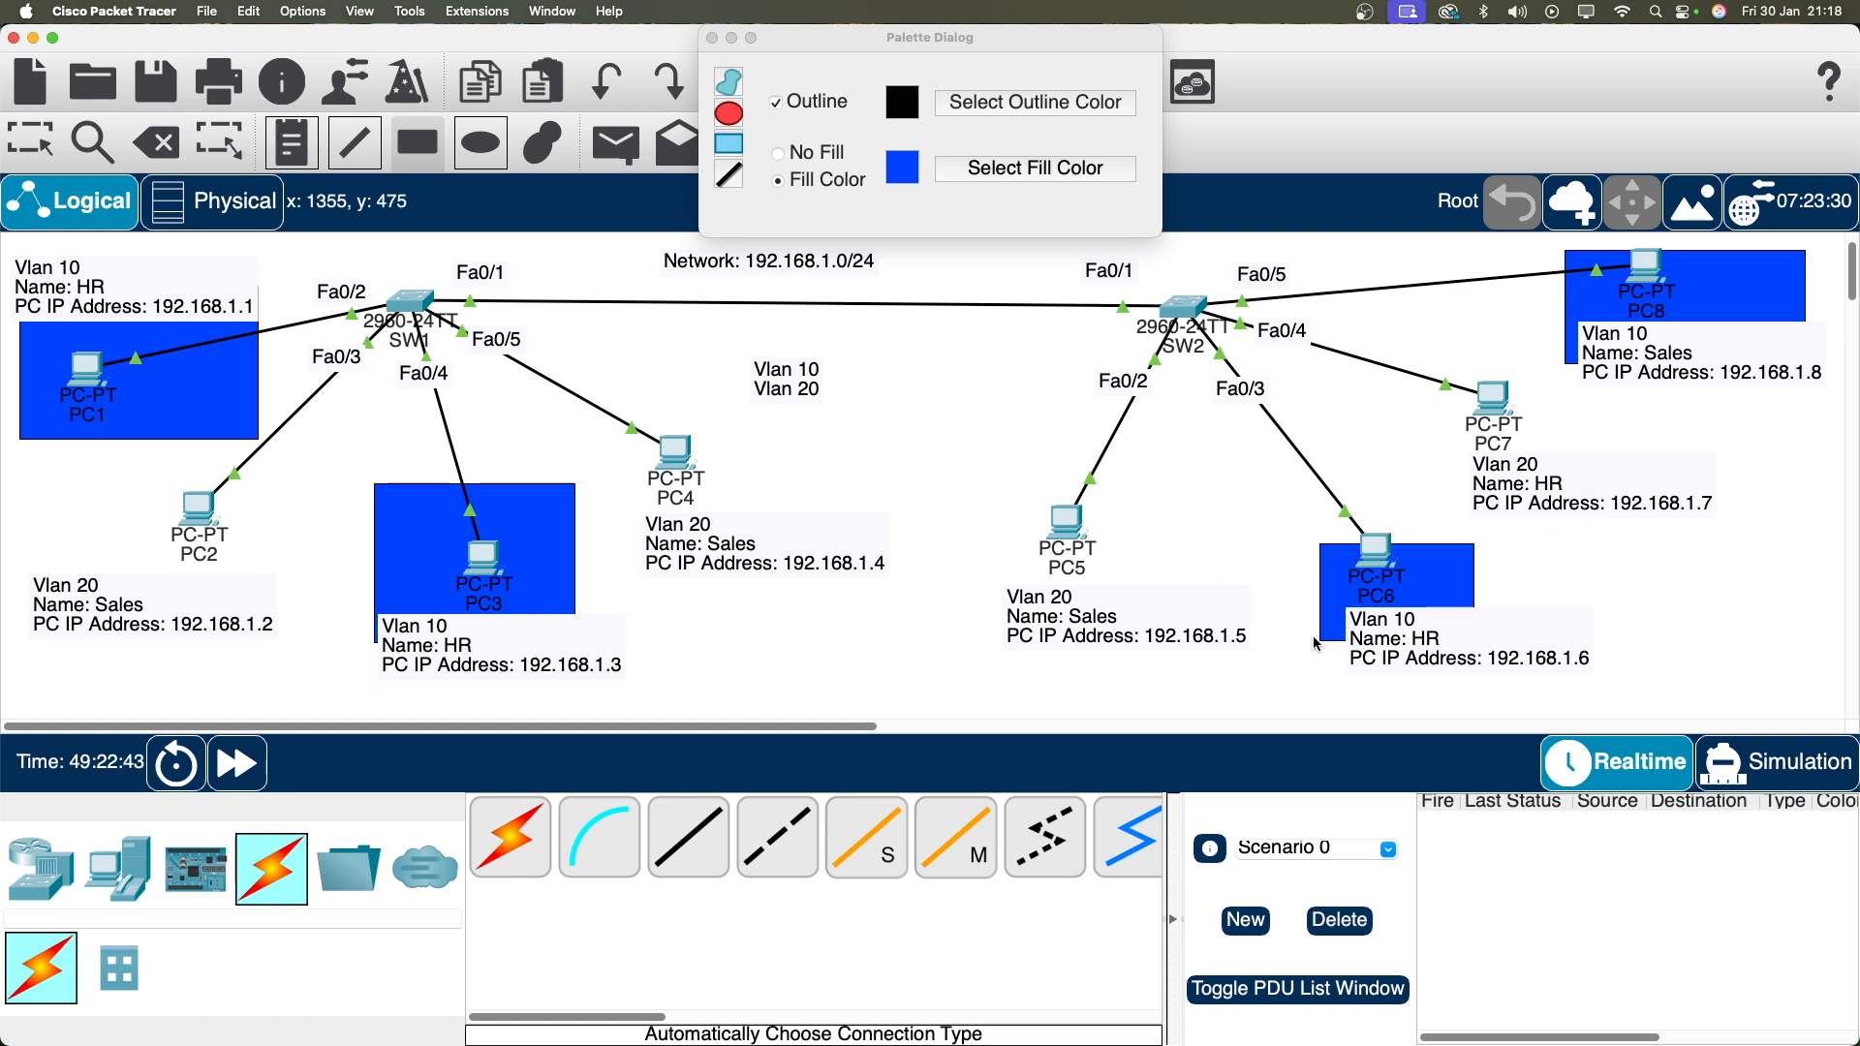
Change the fill color to yellow and draw rectangles behind the VLAN 20 PCs PC4, PC2, PC5 and PC7, leaving the drawing tool when finished.
click(916, 183)
click(986, 174)
click(962, 275)
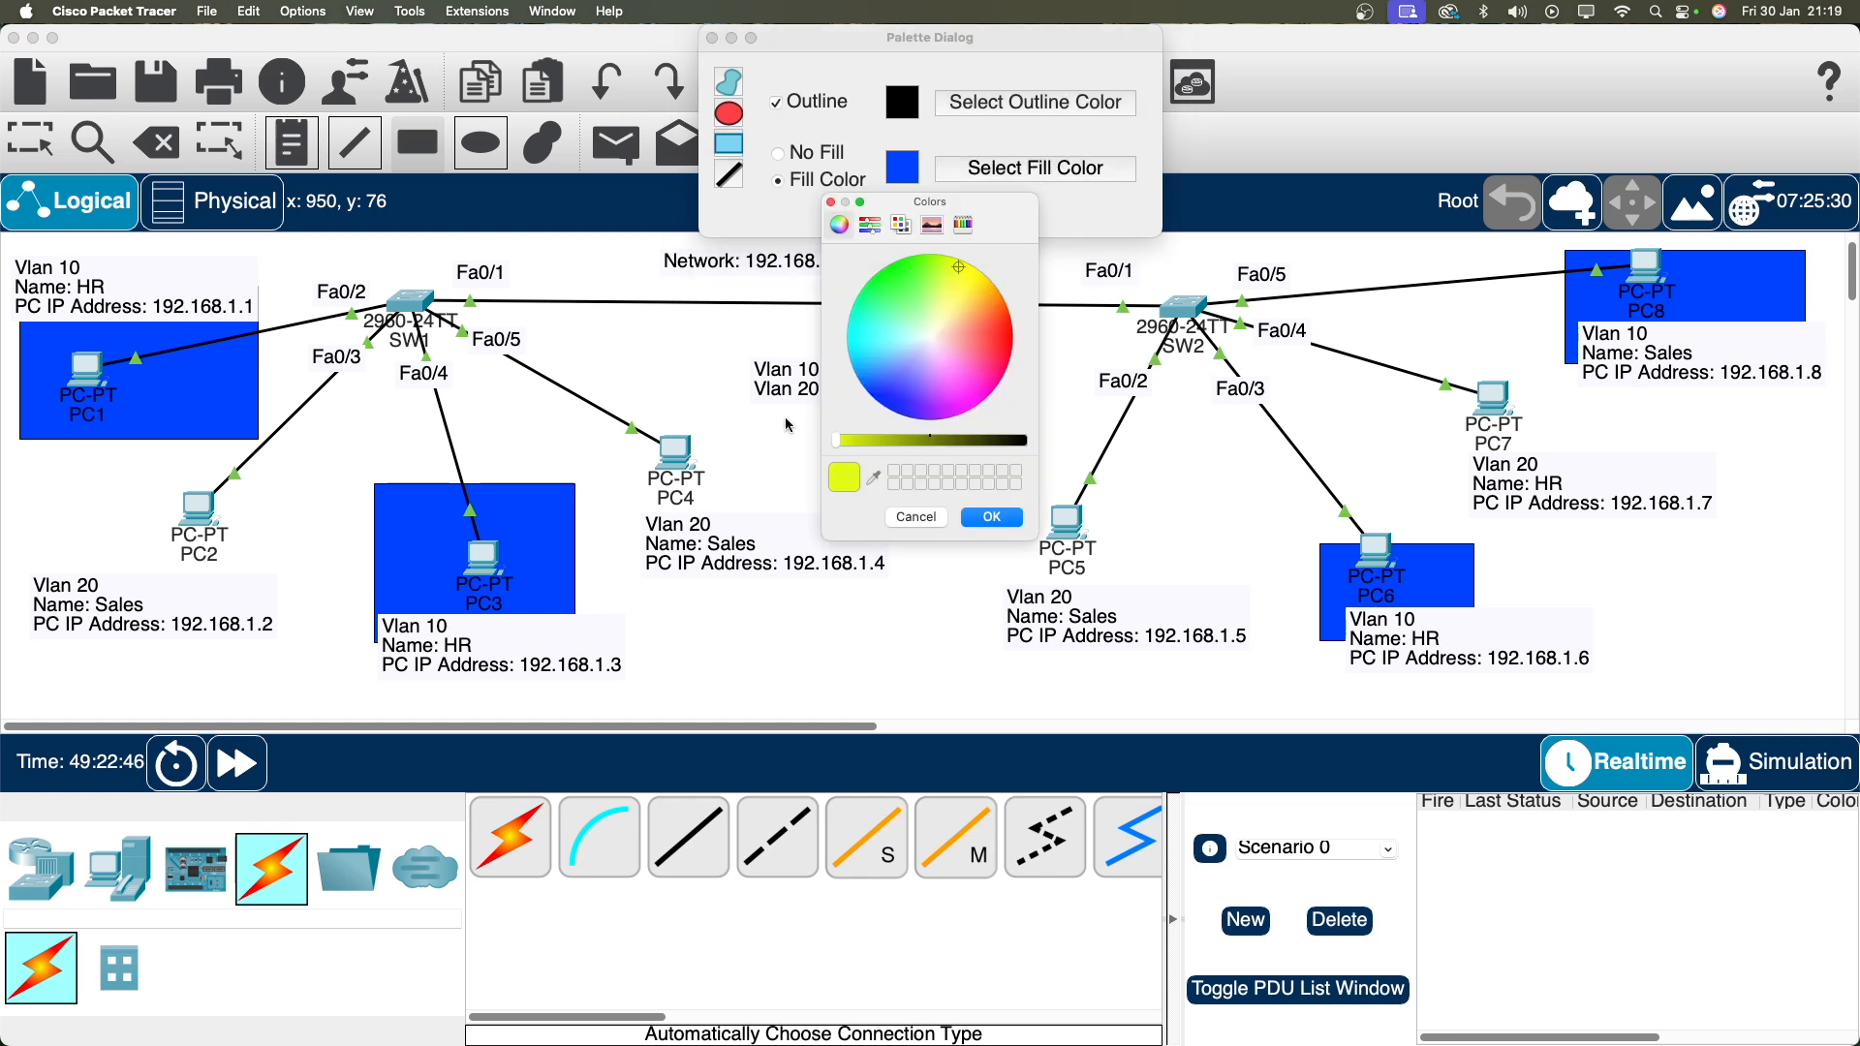
click(991, 516)
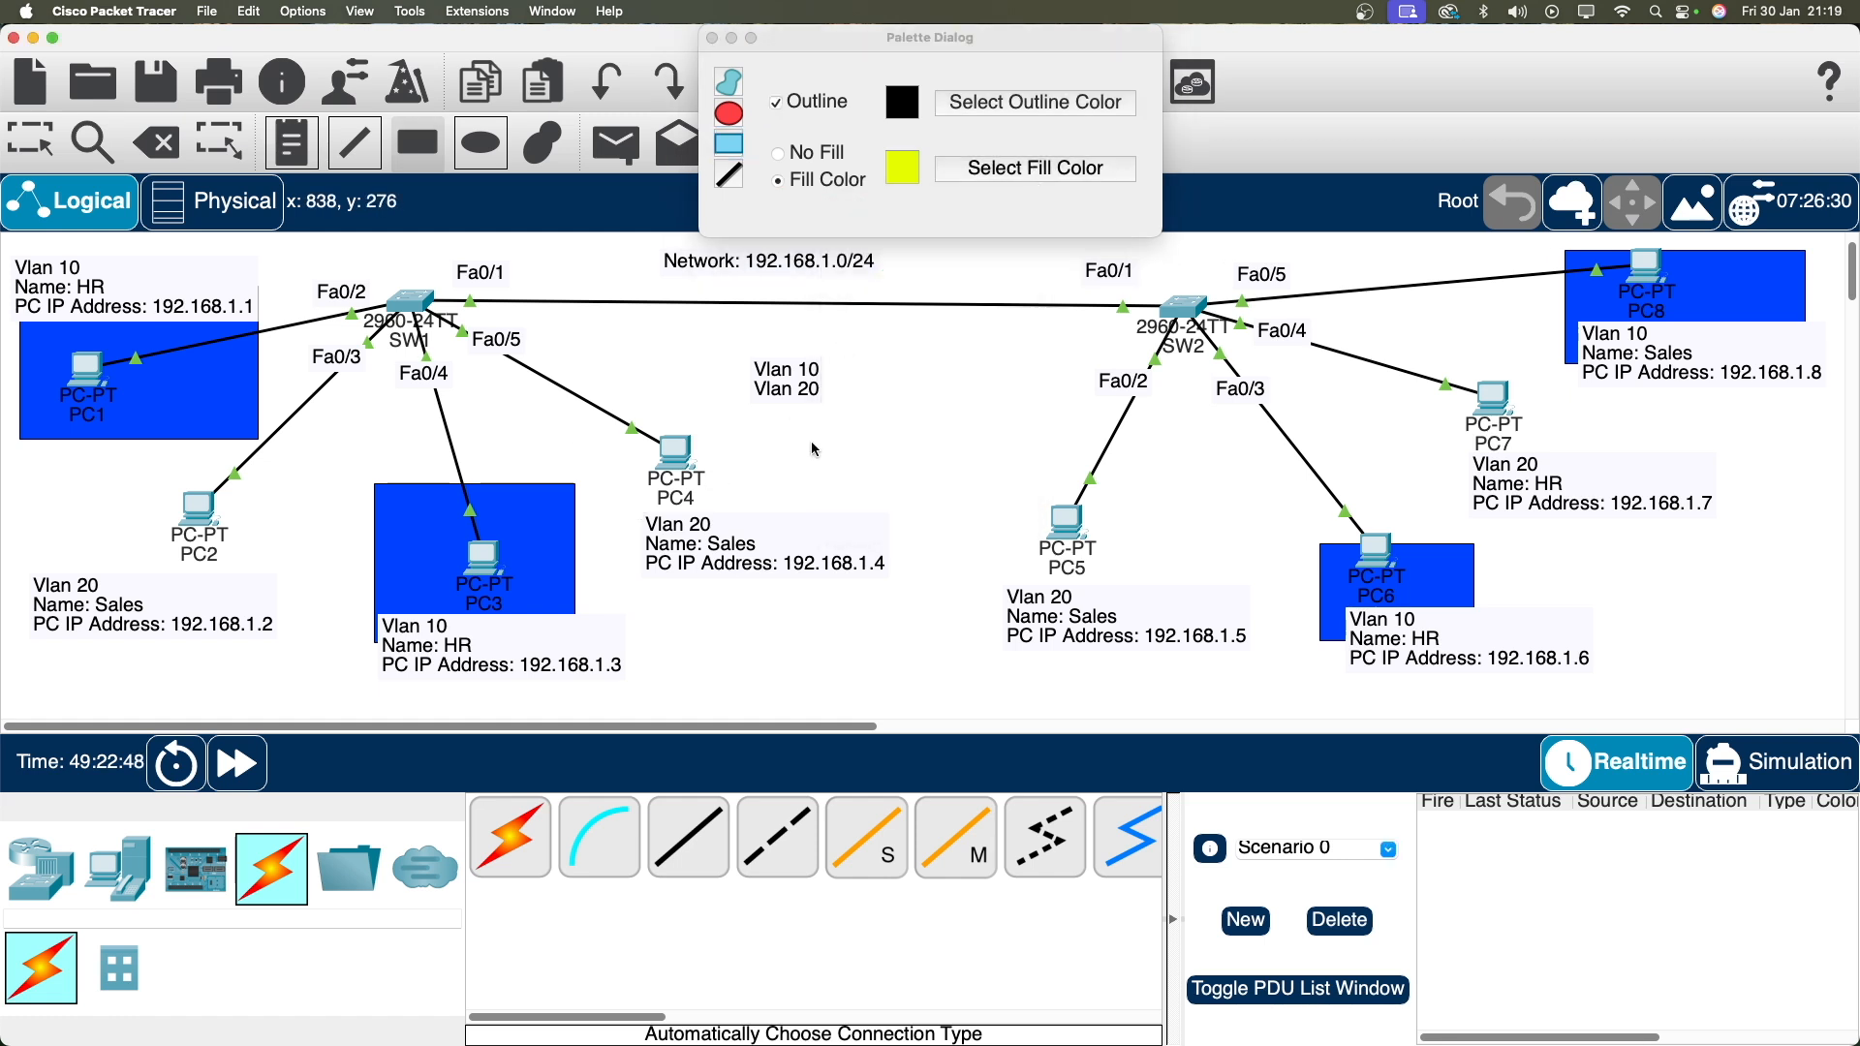
drag(859, 433, 620, 560)
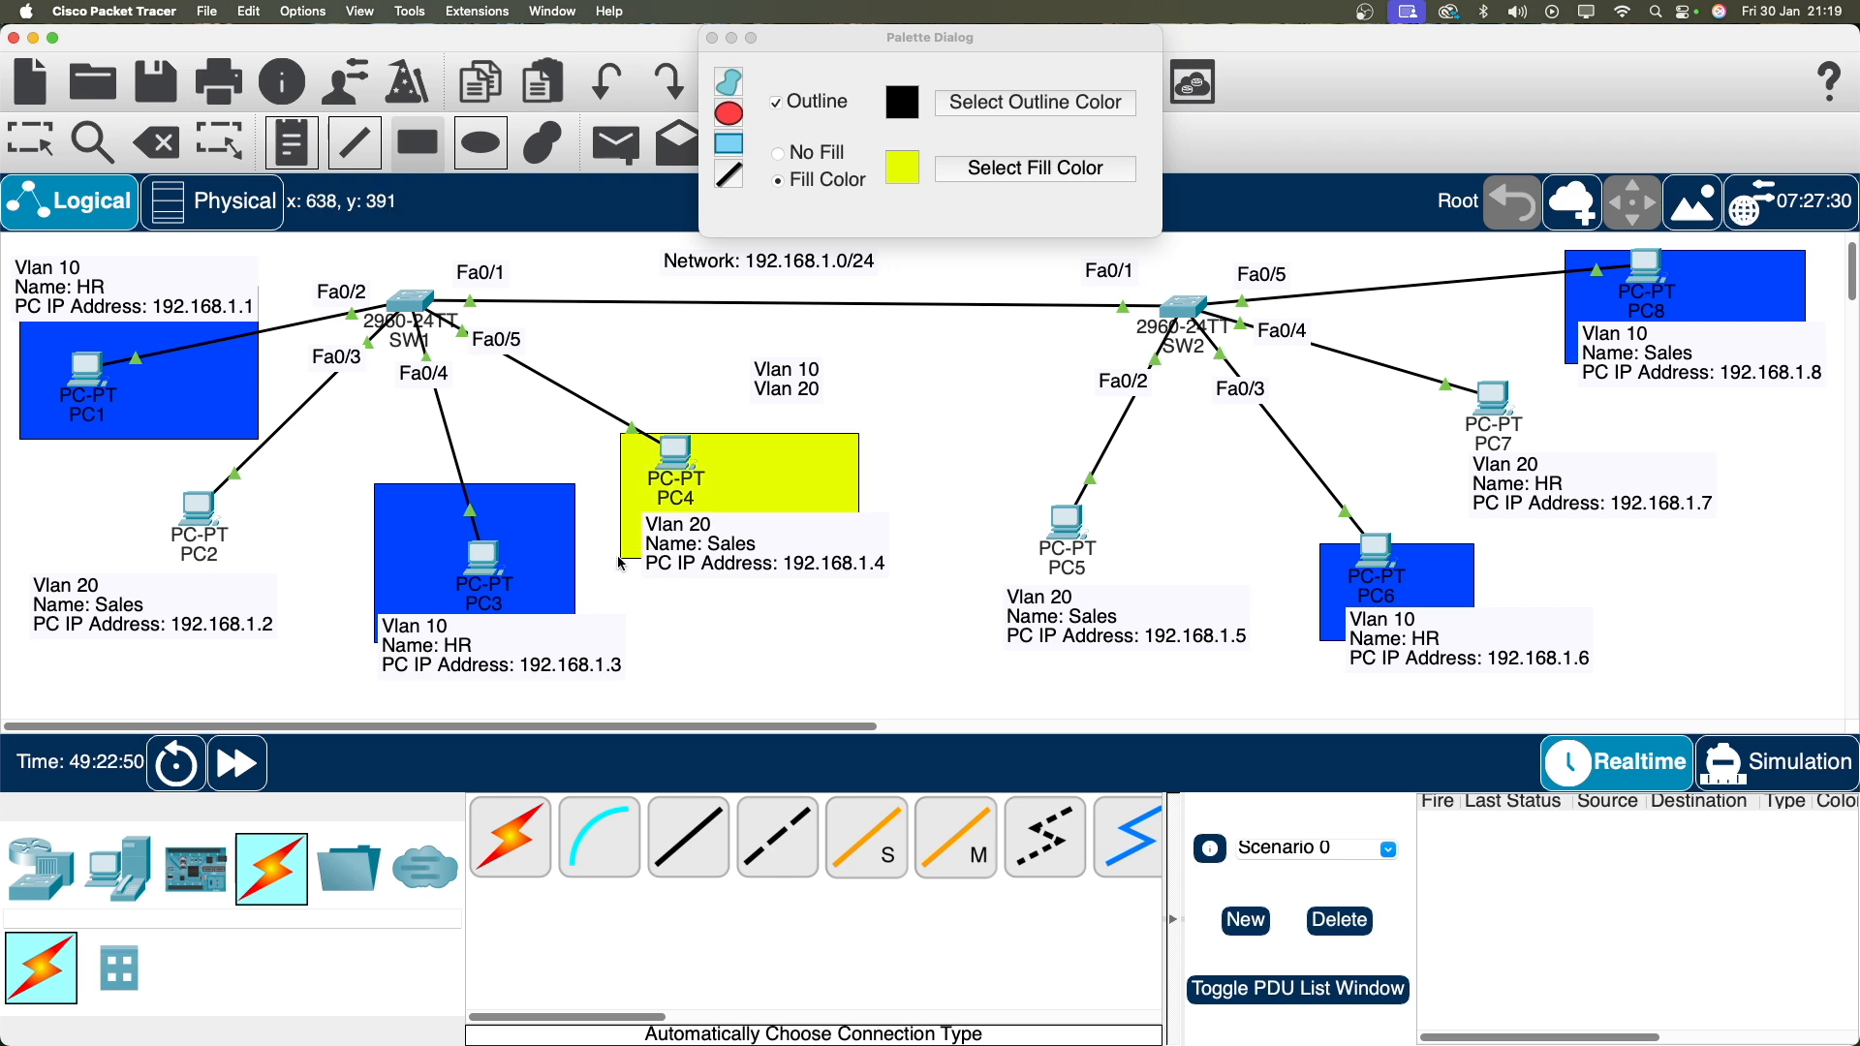
drag(322, 466, 81, 591)
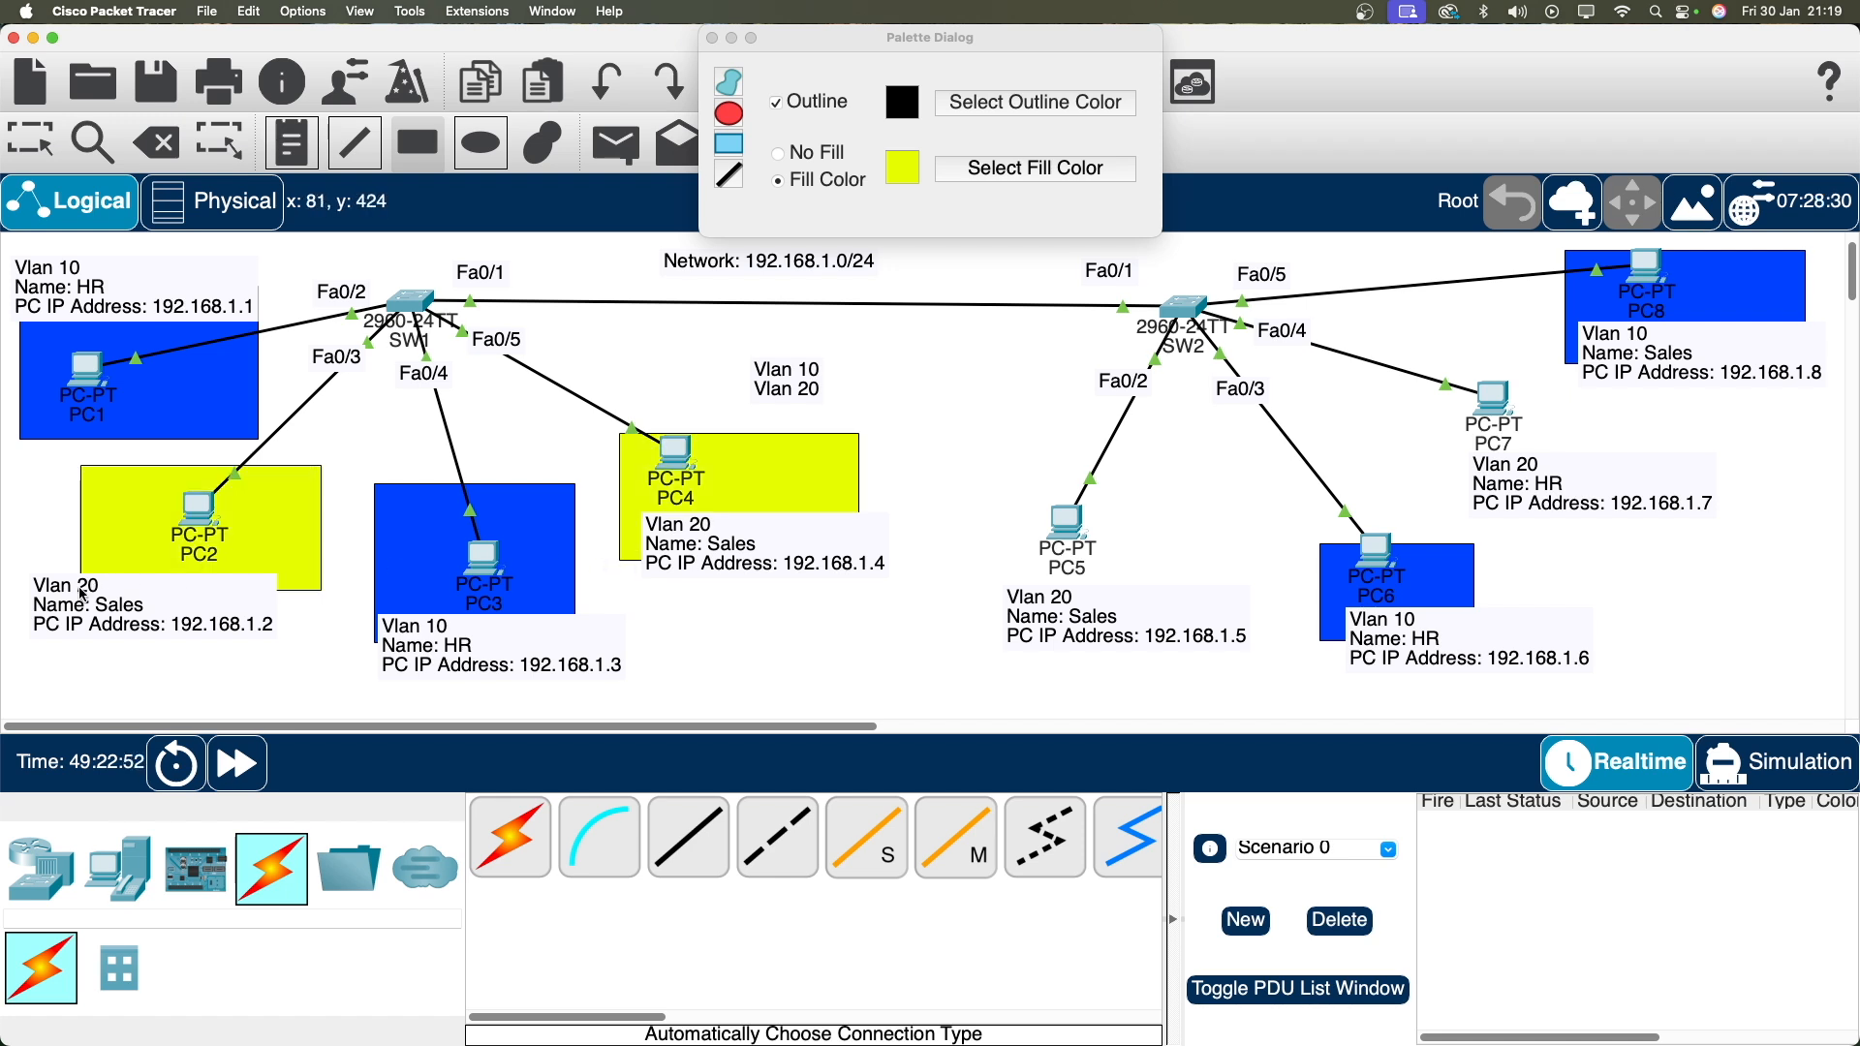
drag(1195, 501, 1010, 614)
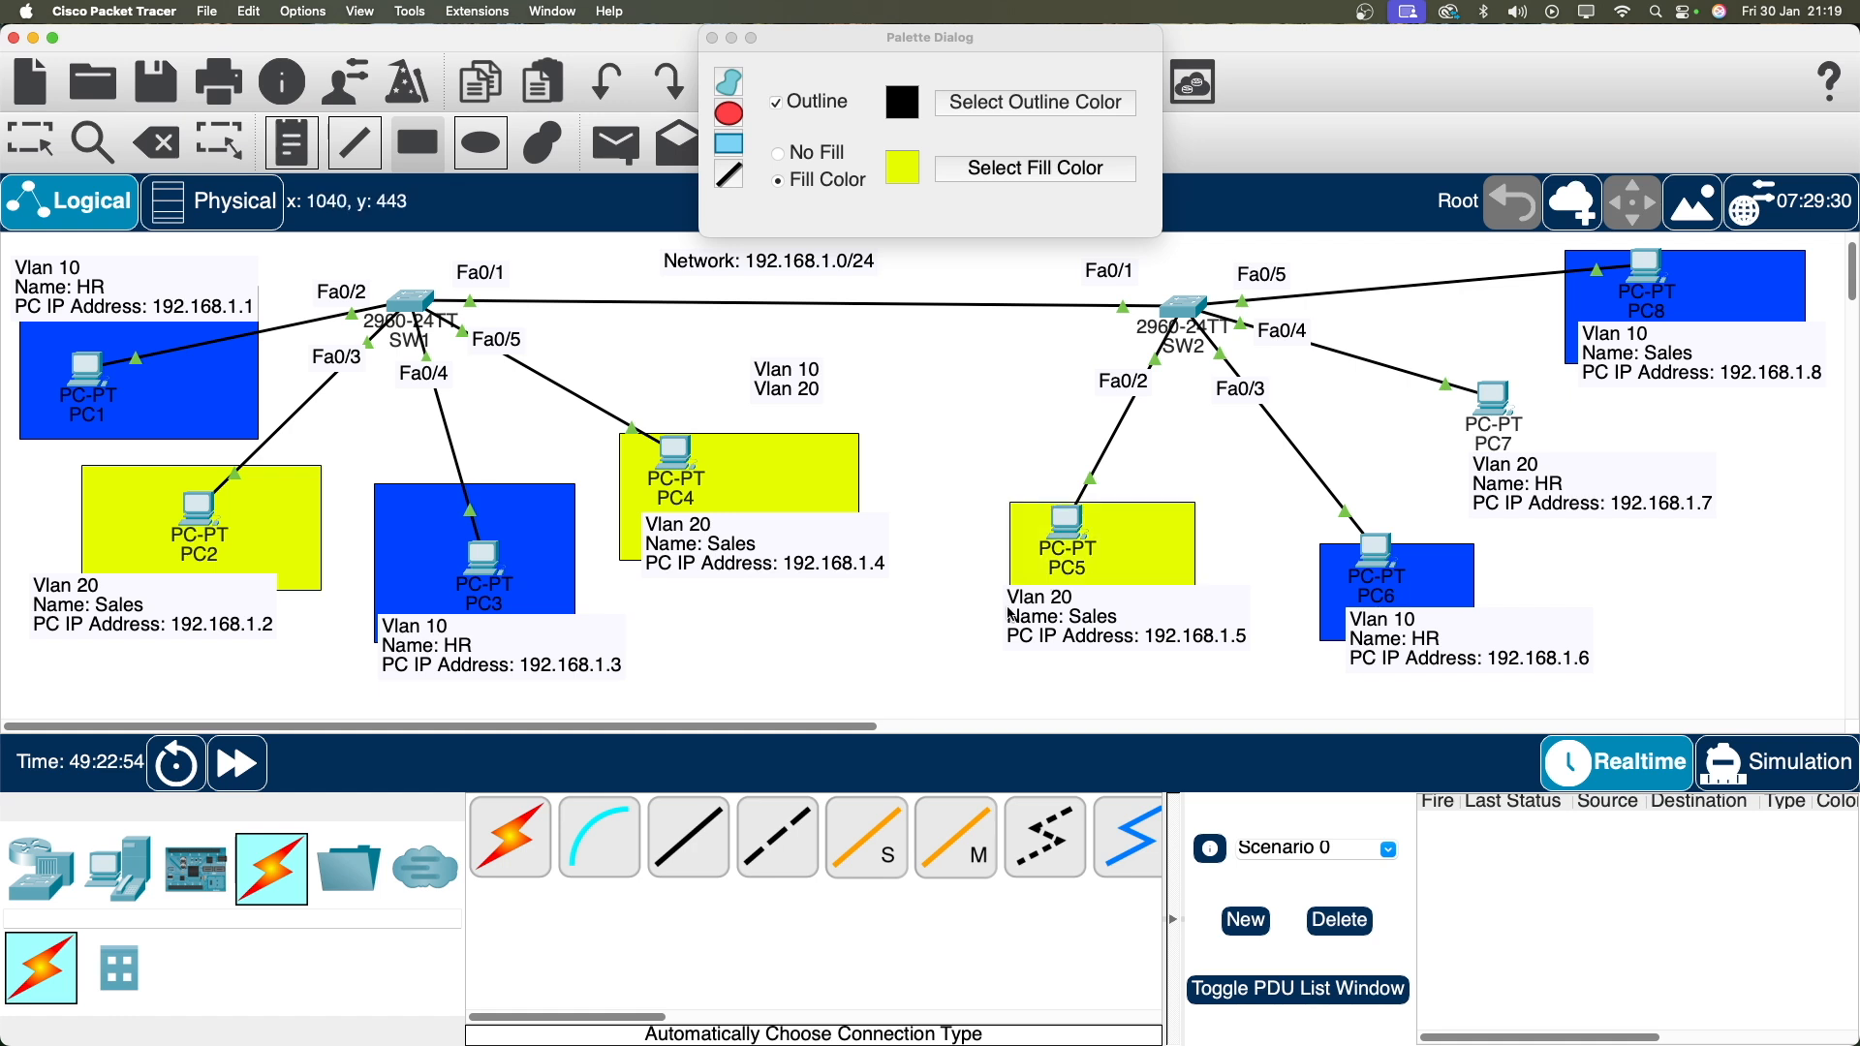
mouse_move(1749, 405)
mouse_down()
mouse_move(1451, 453)
mouse_move(1443, 526)
mouse_up()
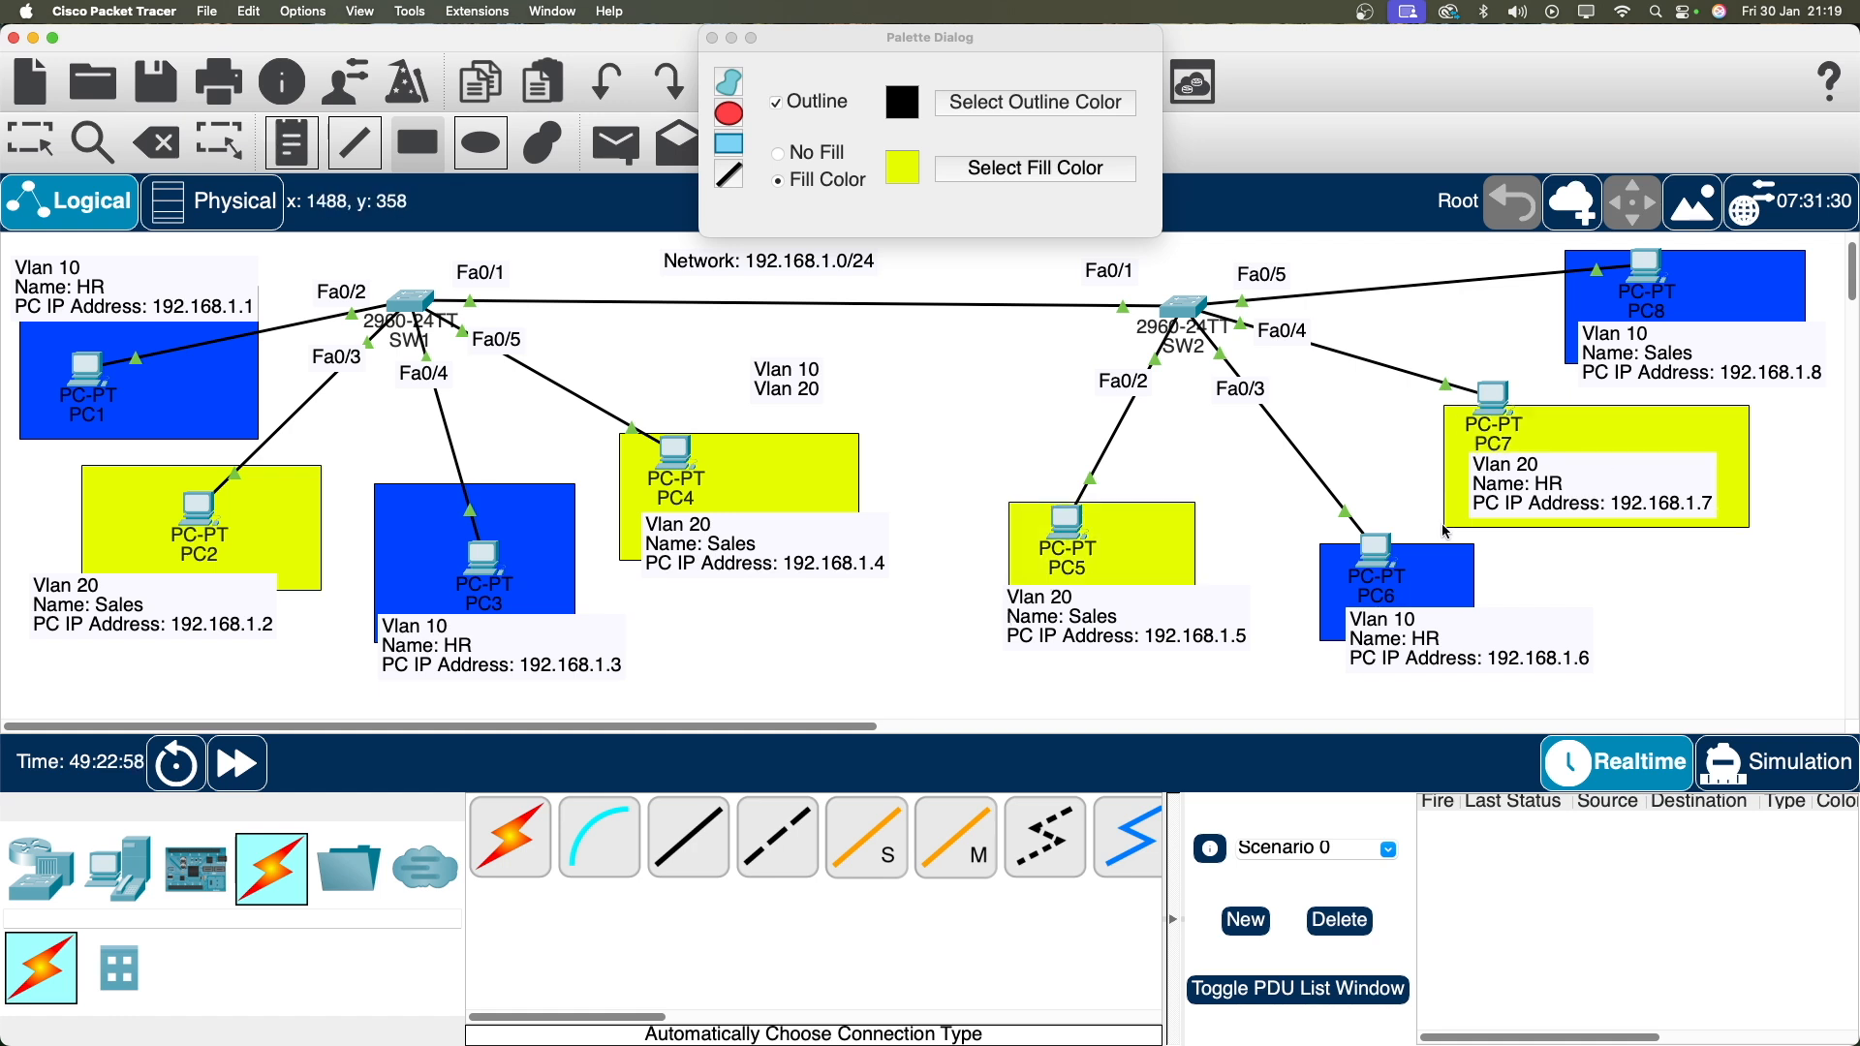
click(712, 38)
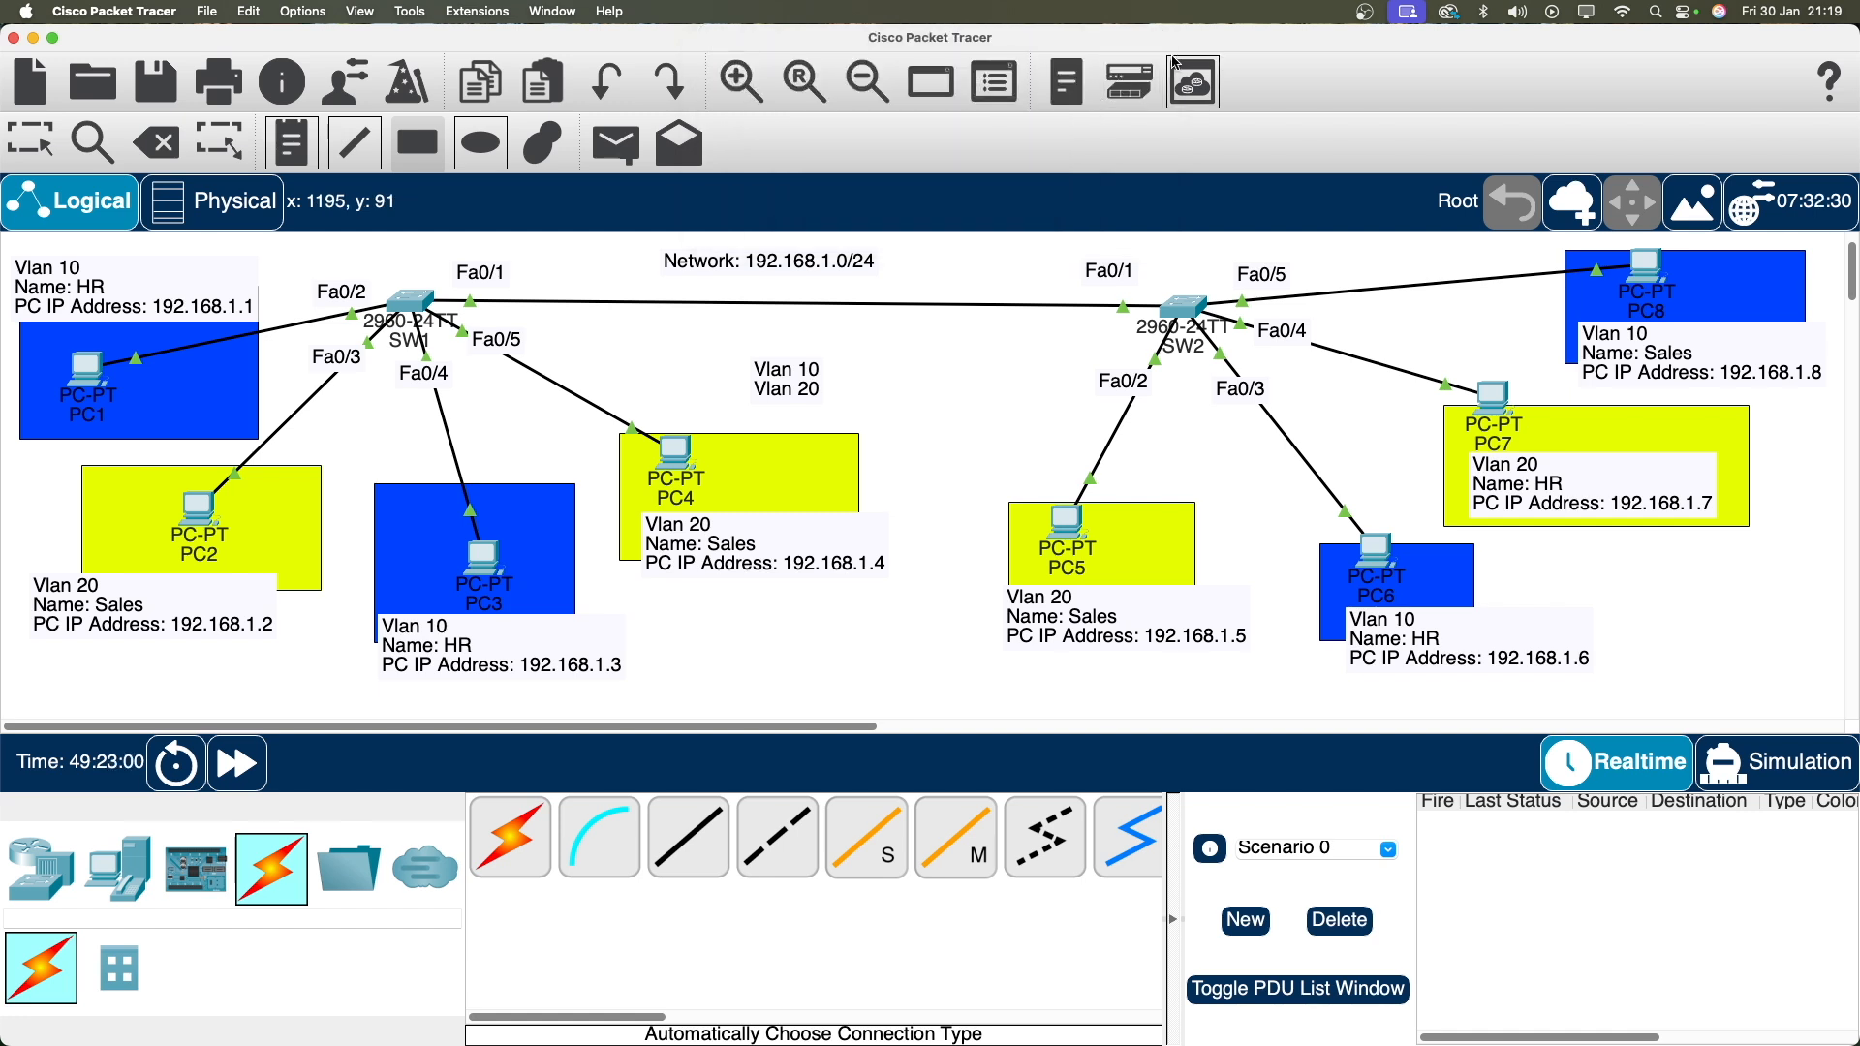
click(30, 142)
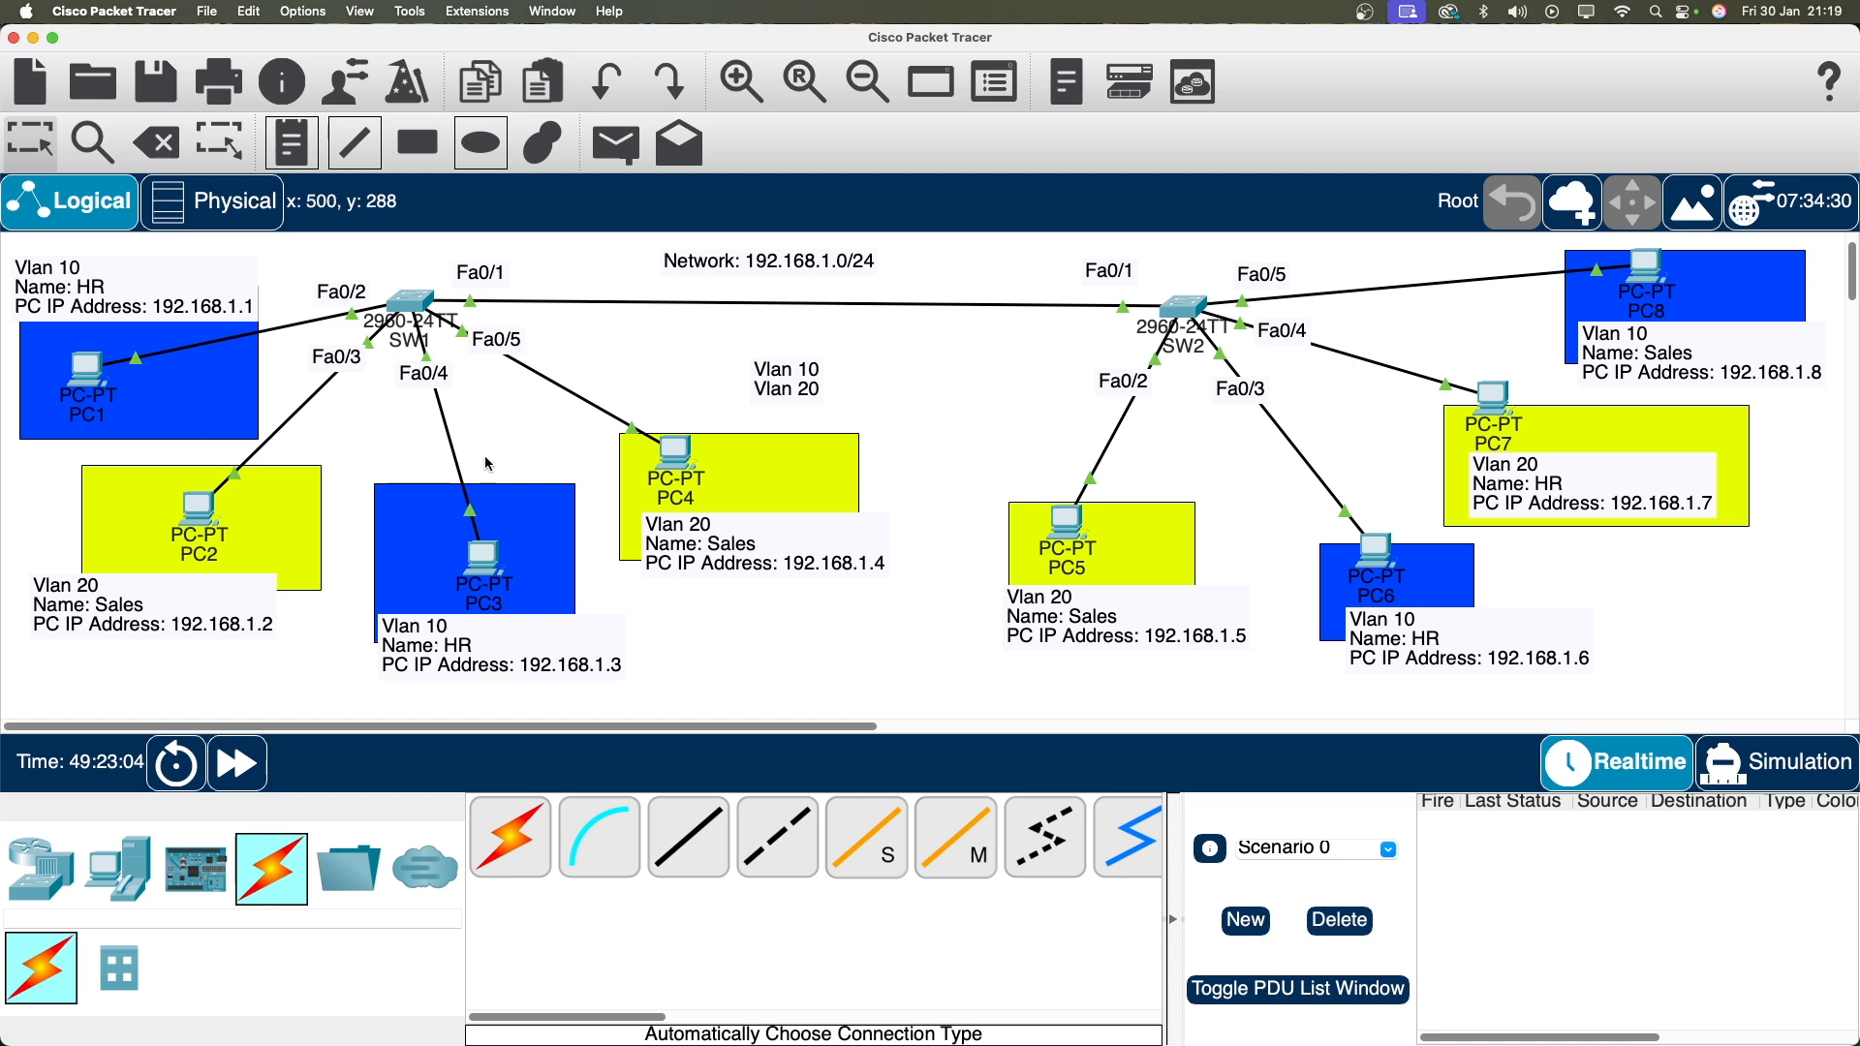
Place the notes "First floor" above SW1 and "second floor" between SW2 and PC8.
key(n)
click(379, 250)
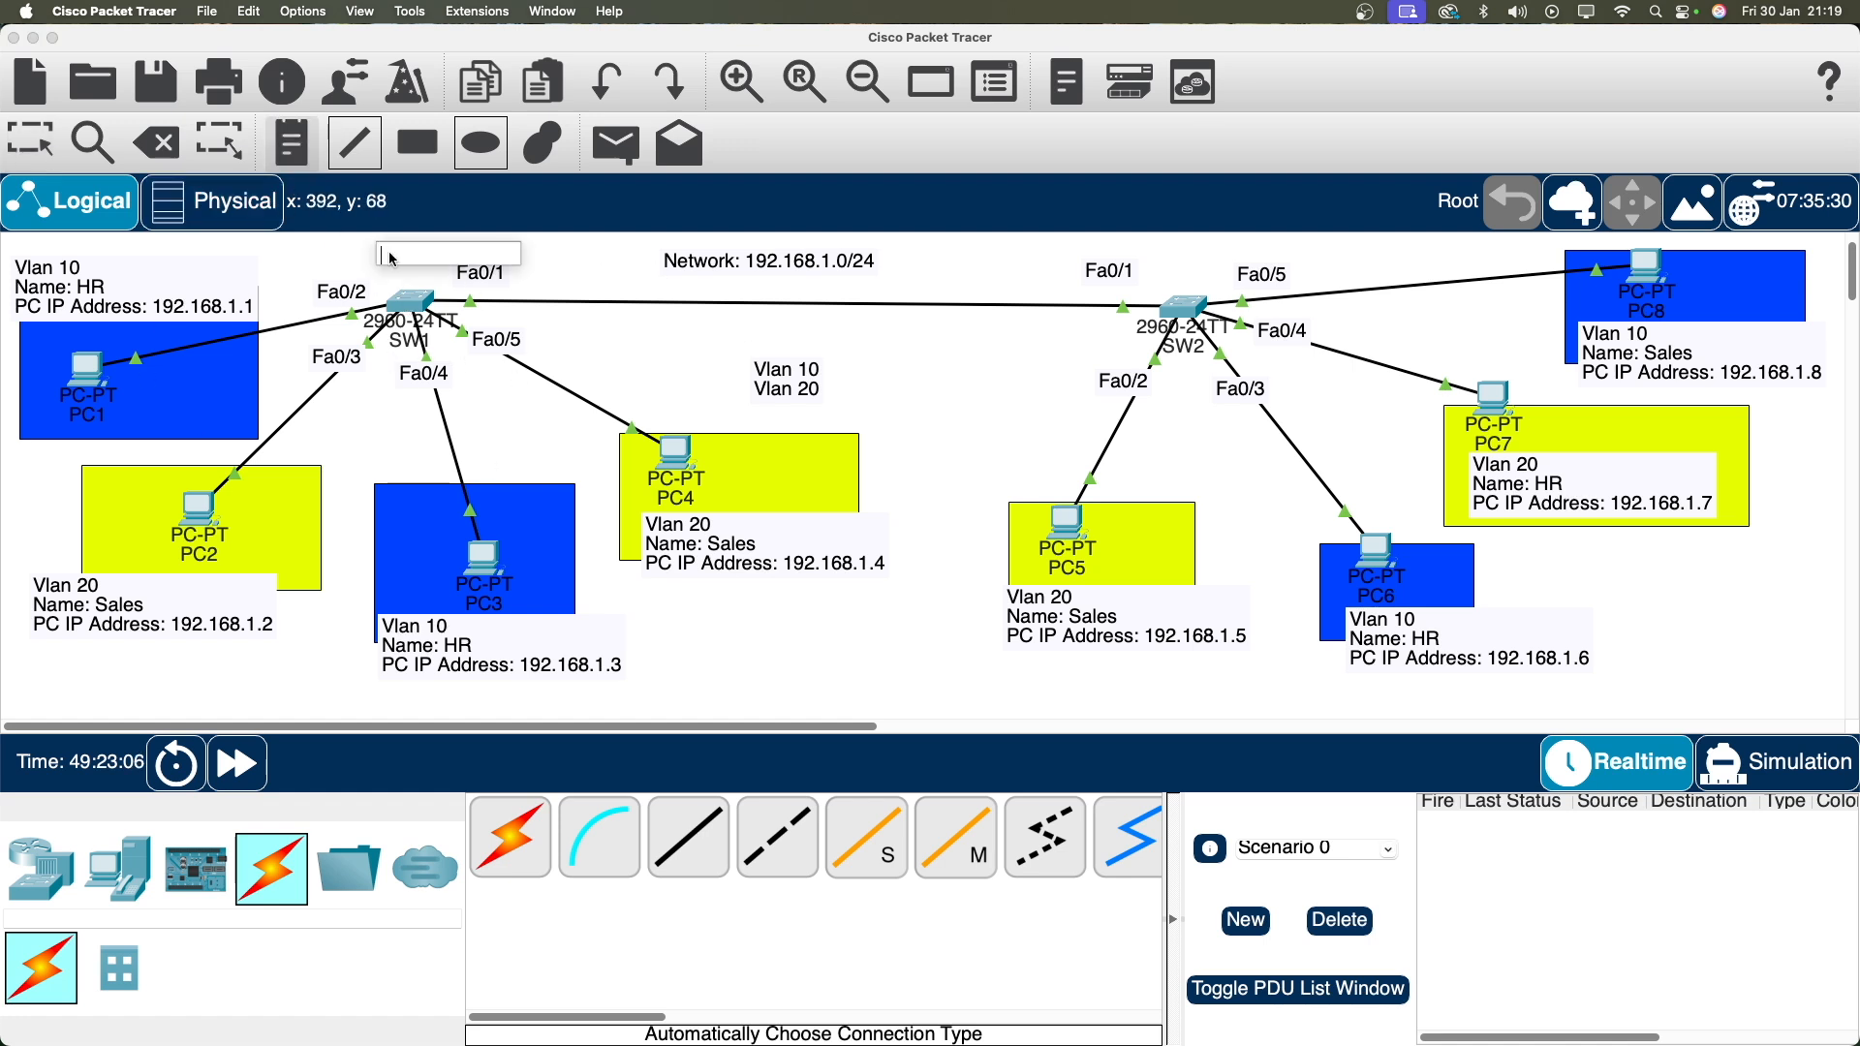
text(First floor)
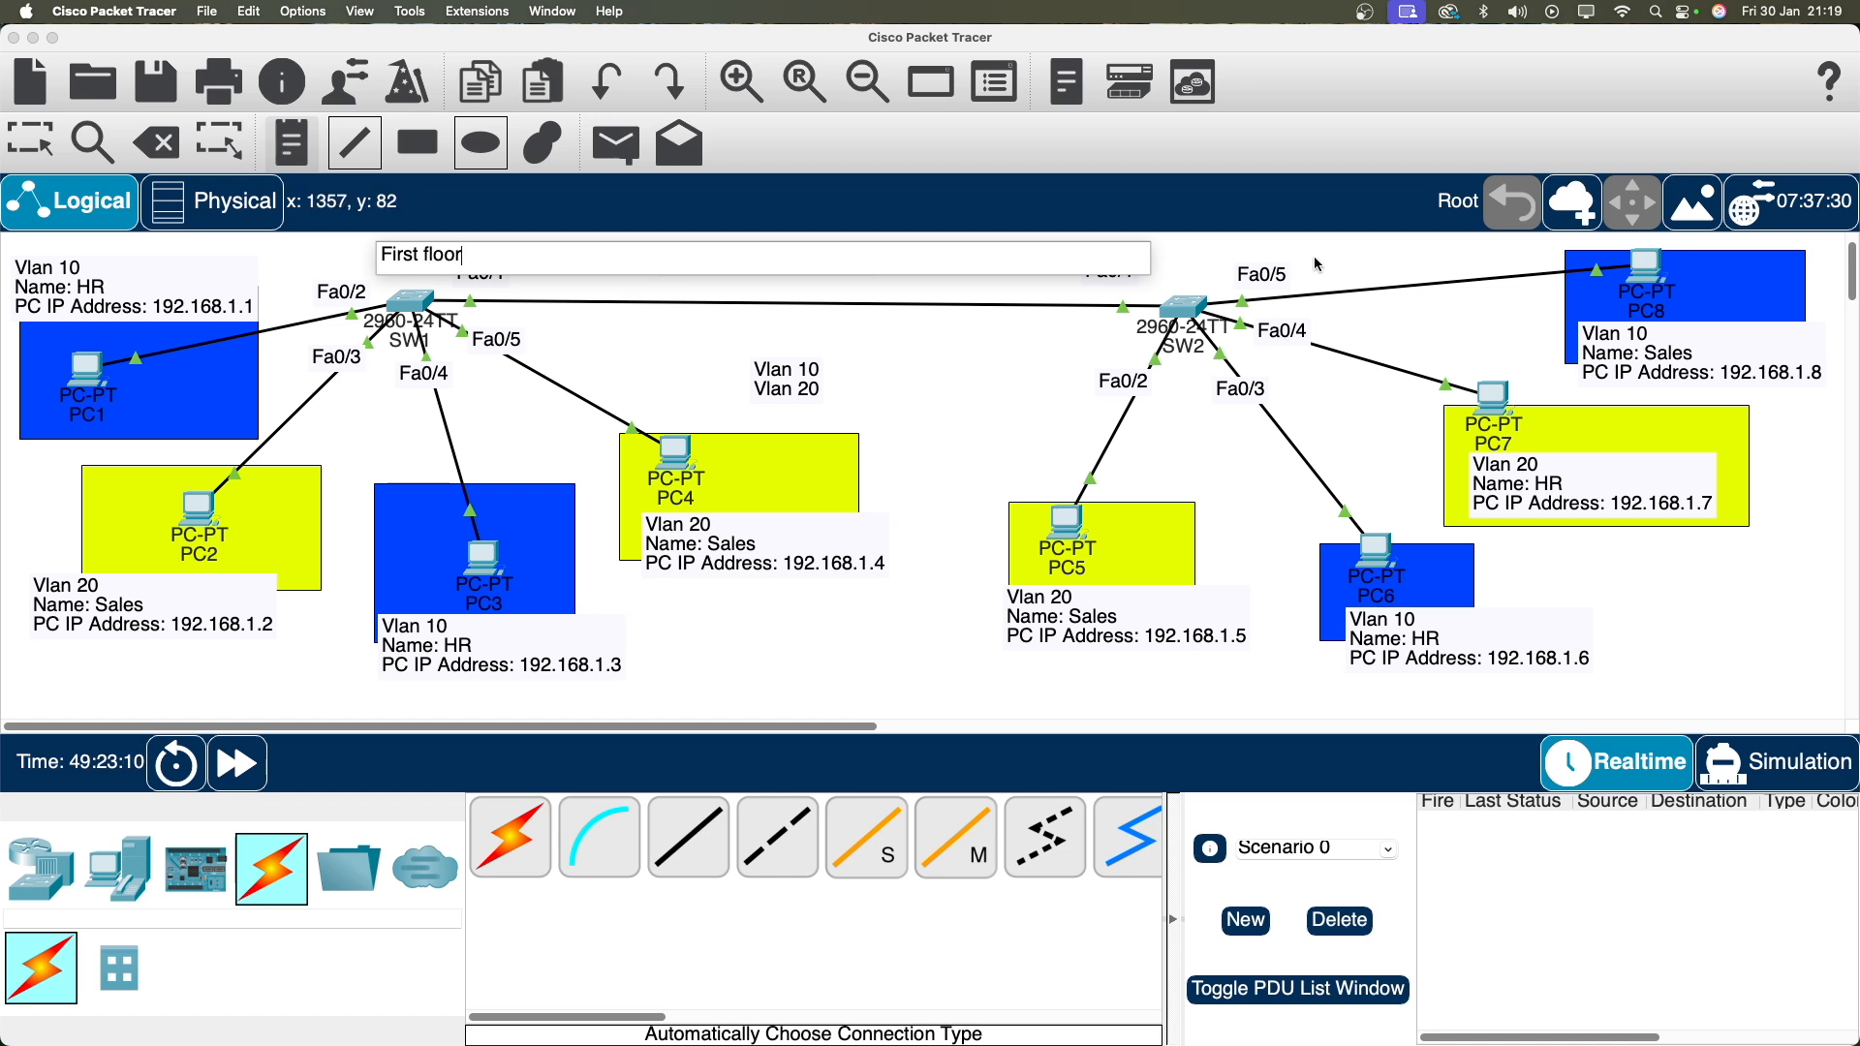
click(1360, 250)
click(1360, 250)
text(second floor)
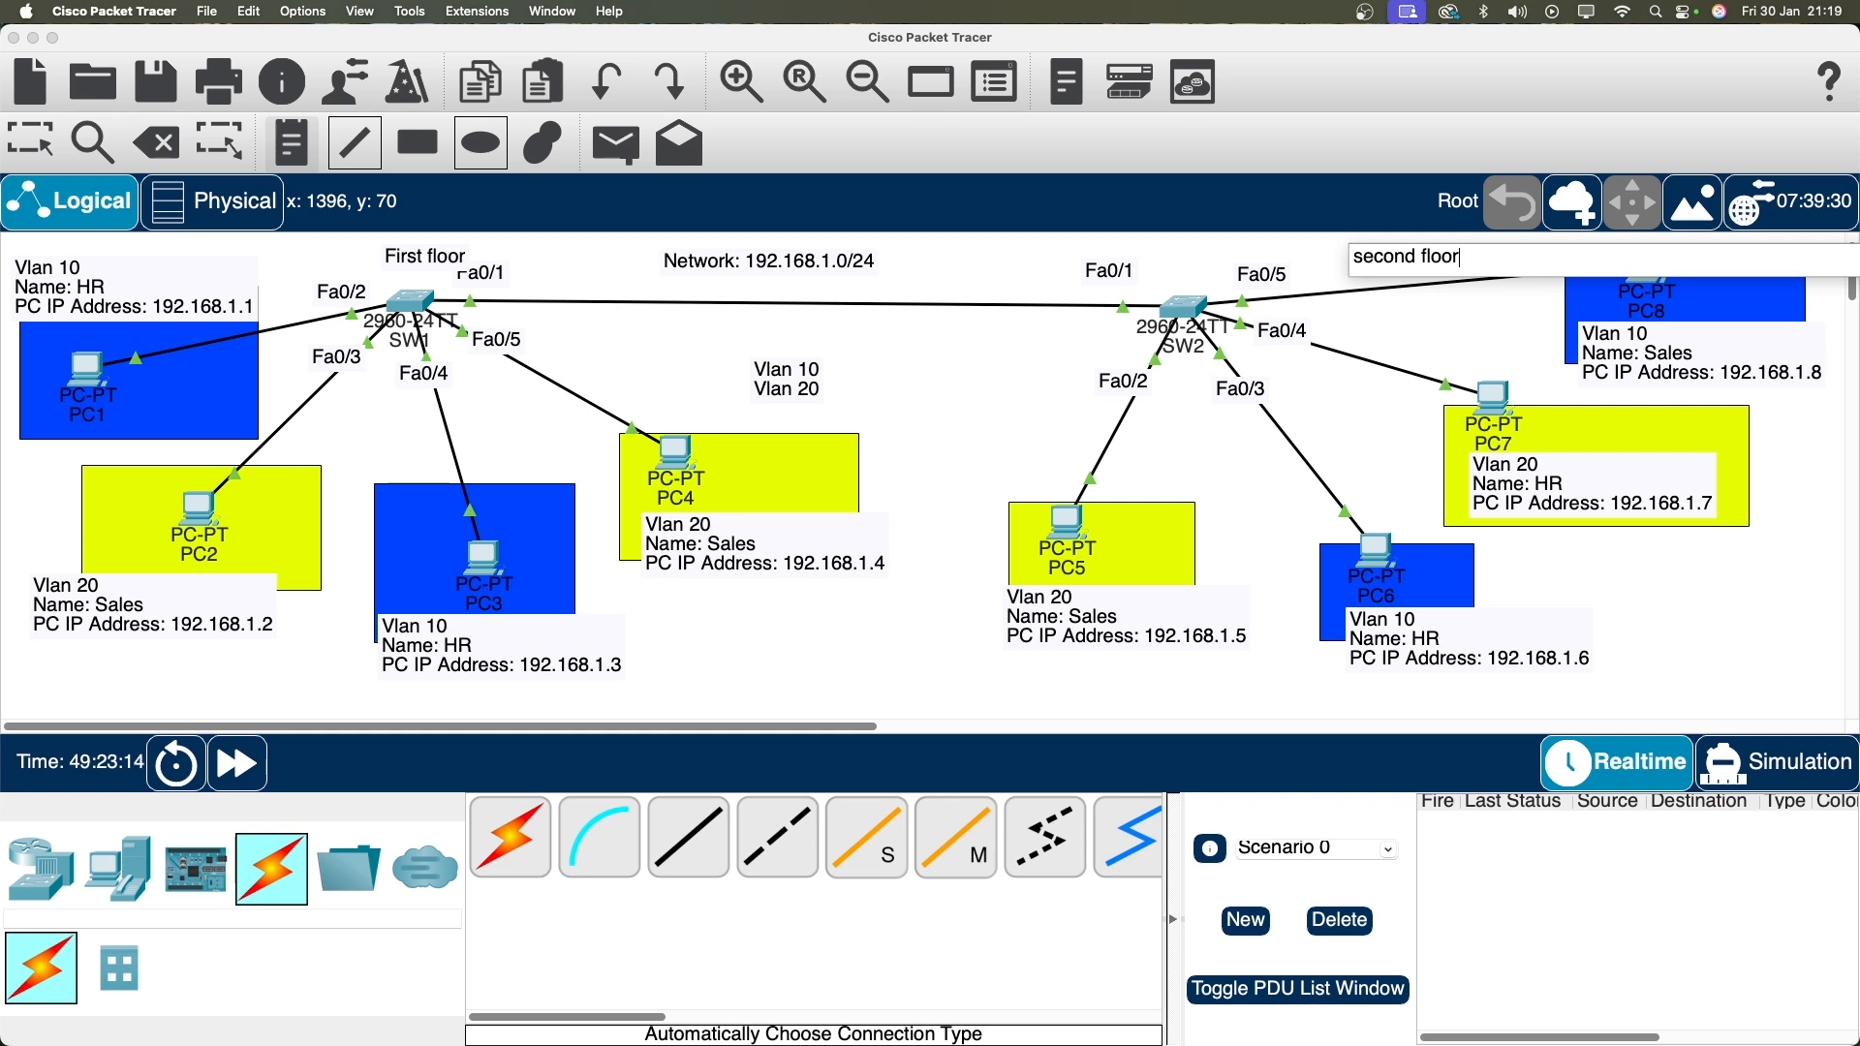
click(30, 141)
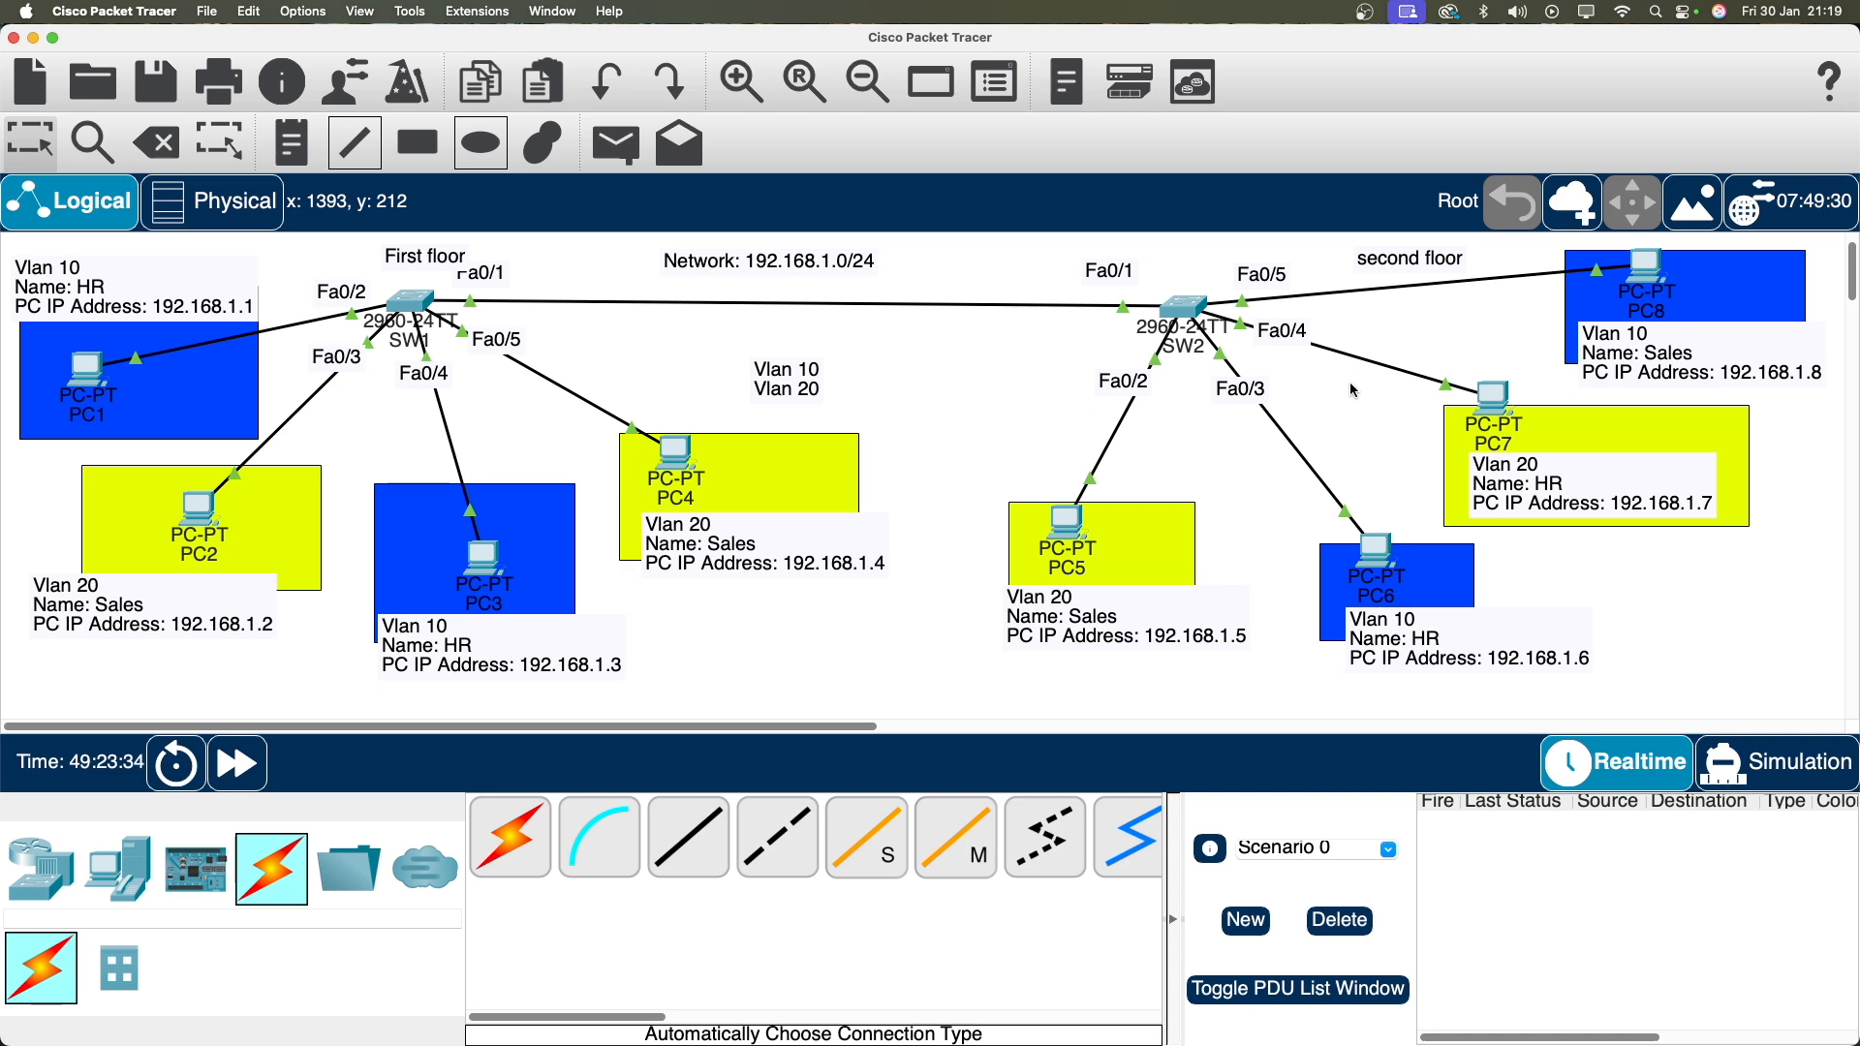
From PC1's Command Prompt, ping PC3 at 192.168.1.3 and examine the replies.
mouse_move(1158, 323)
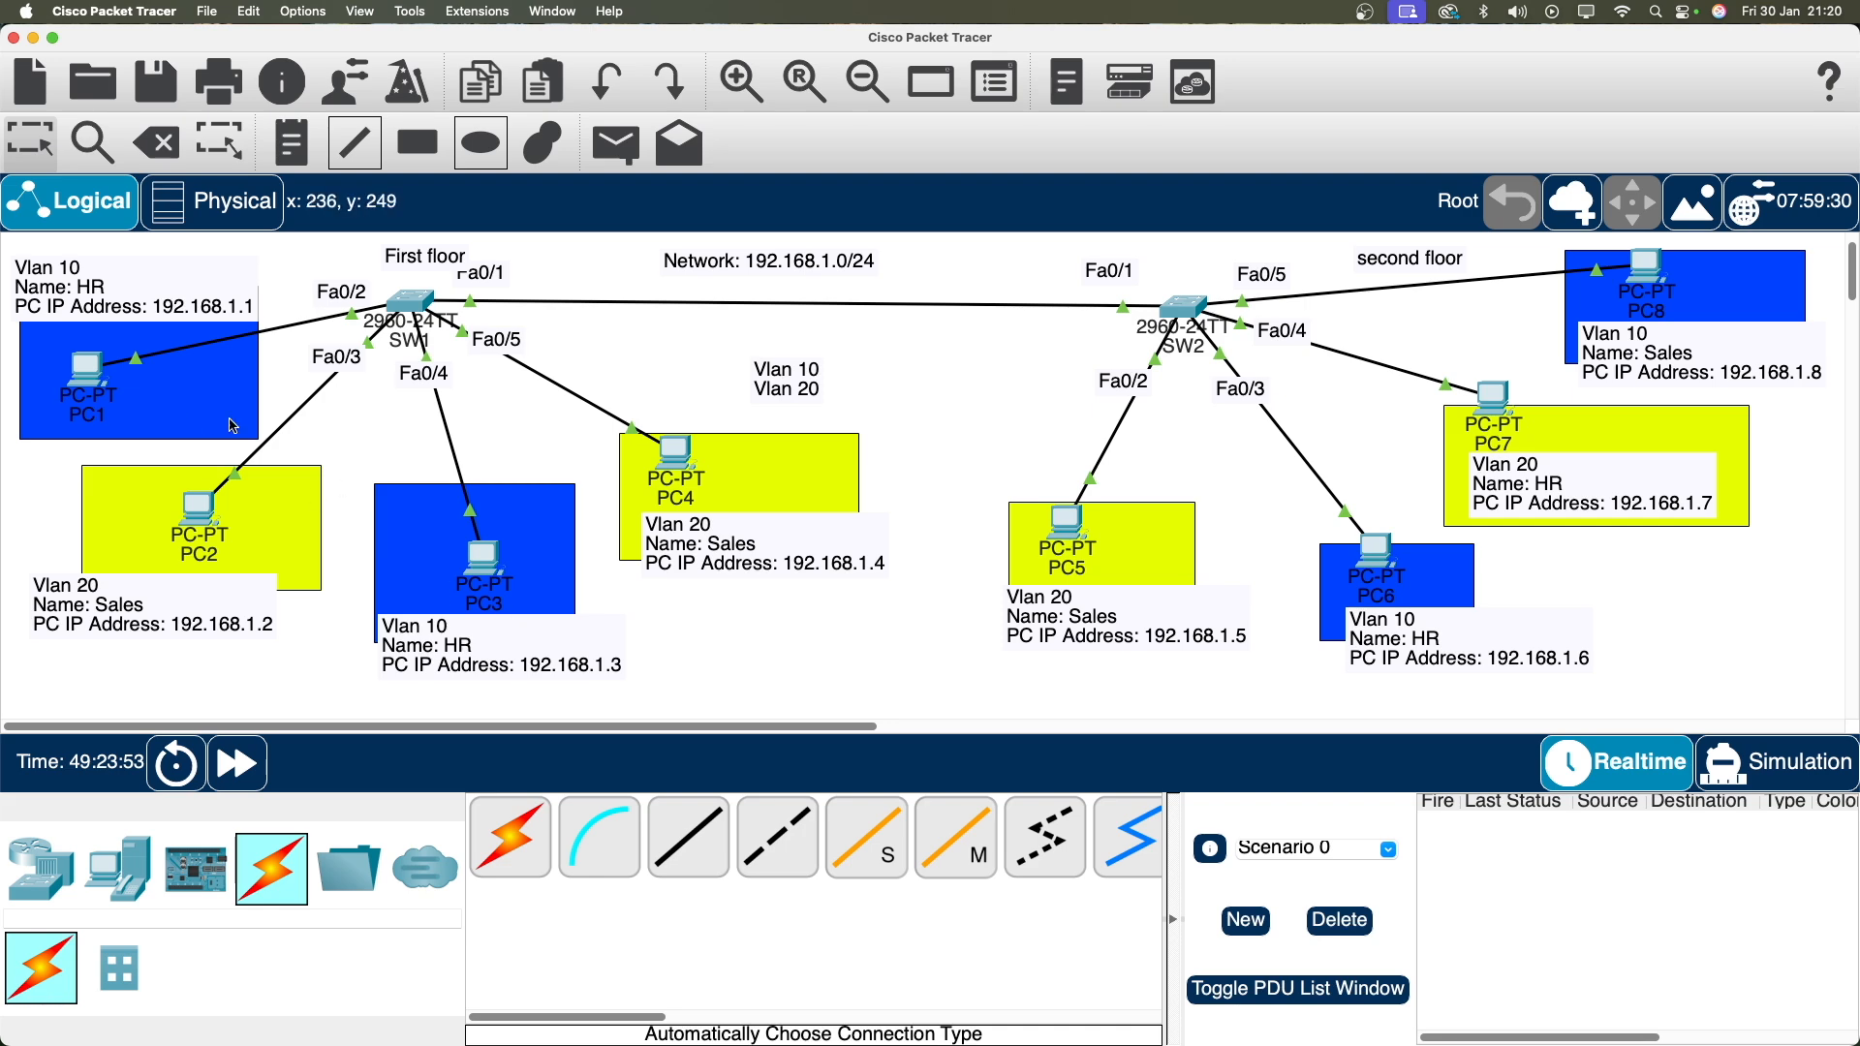
click(92, 388)
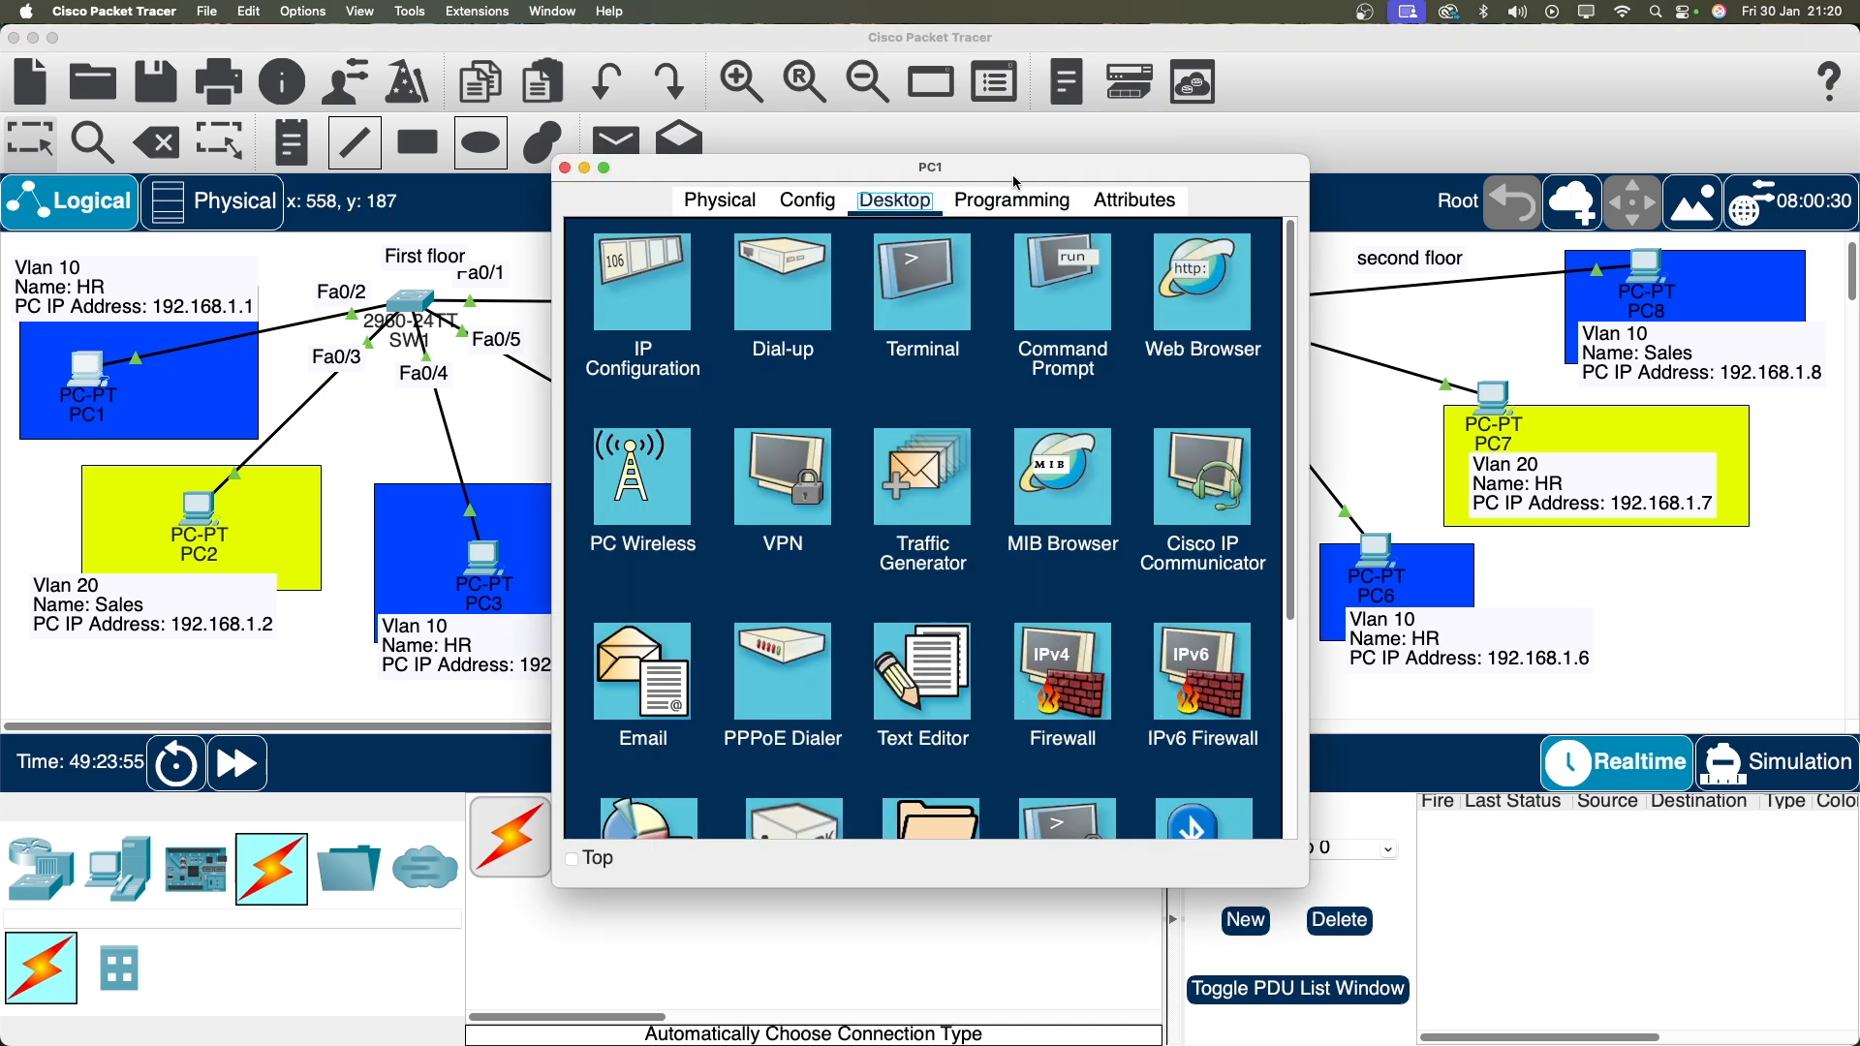
click(1189, 279)
scroll(976, 724, down, 10)
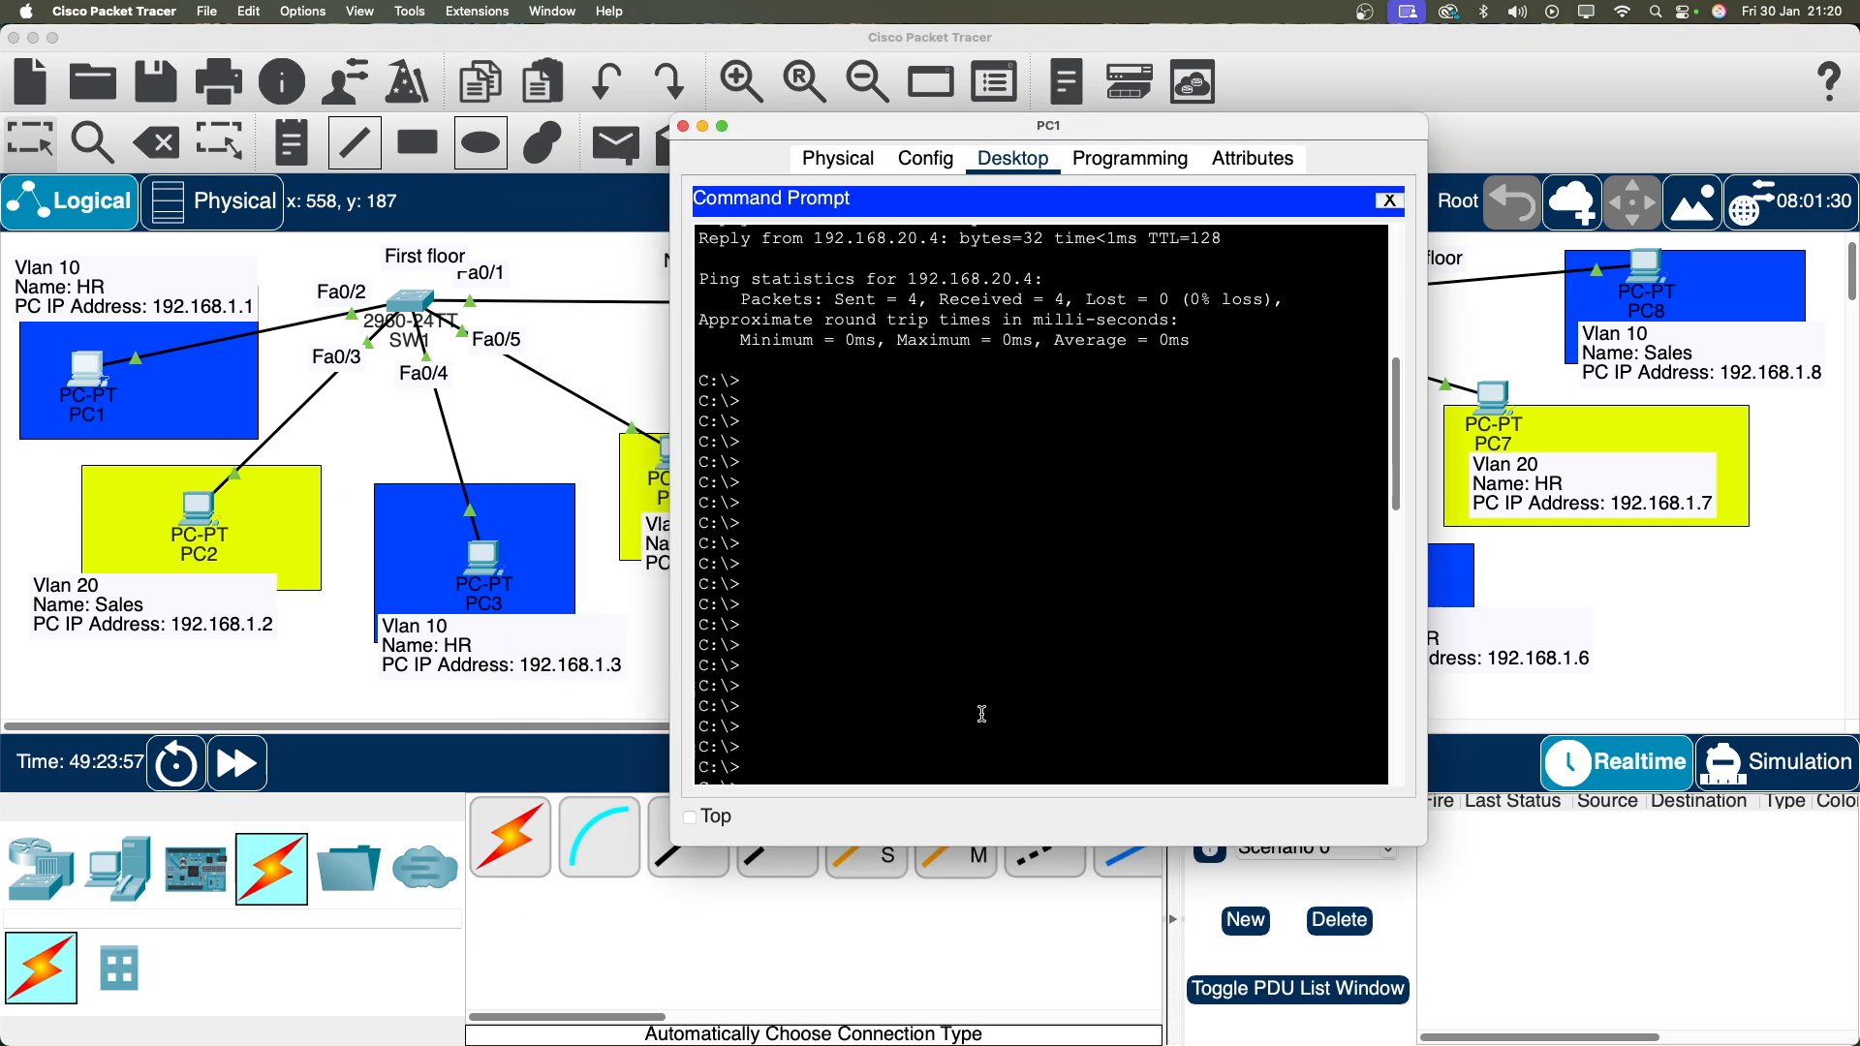
scroll(976, 724, down, 5)
text(ping 192.16)
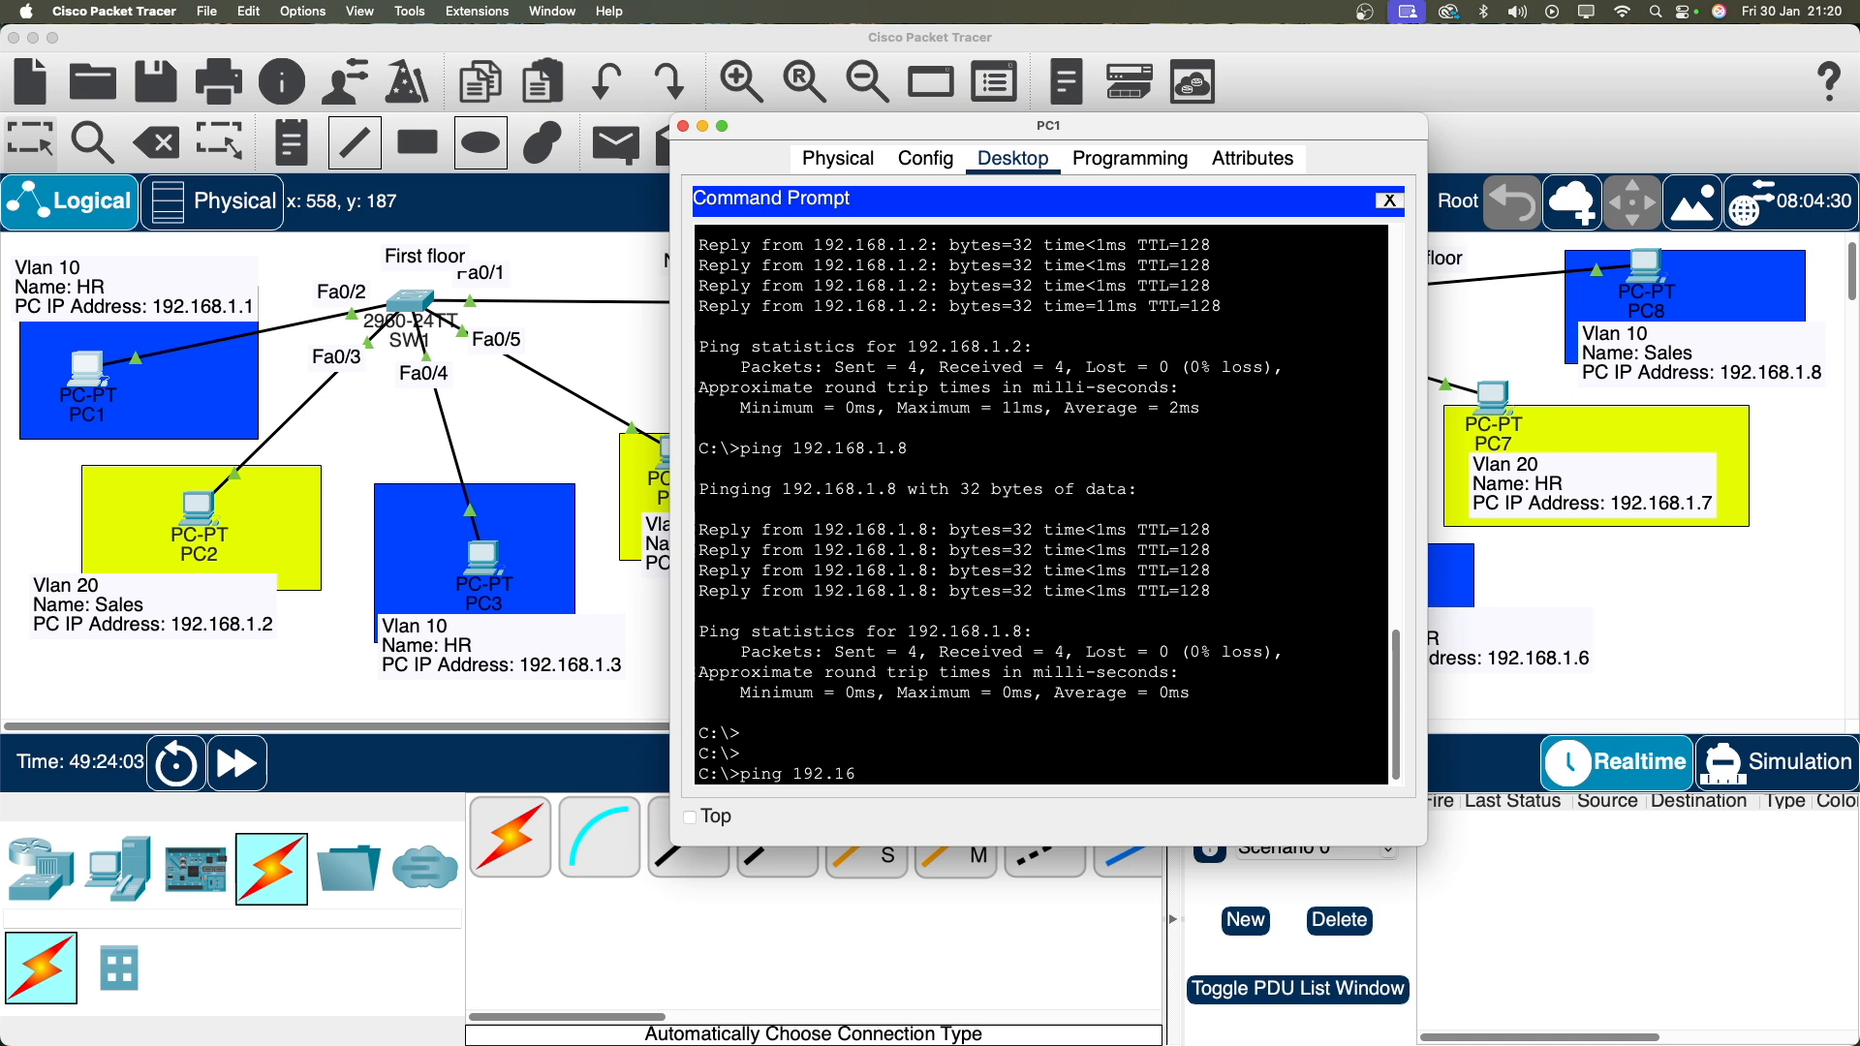
text(8.1.3)
key(Return)
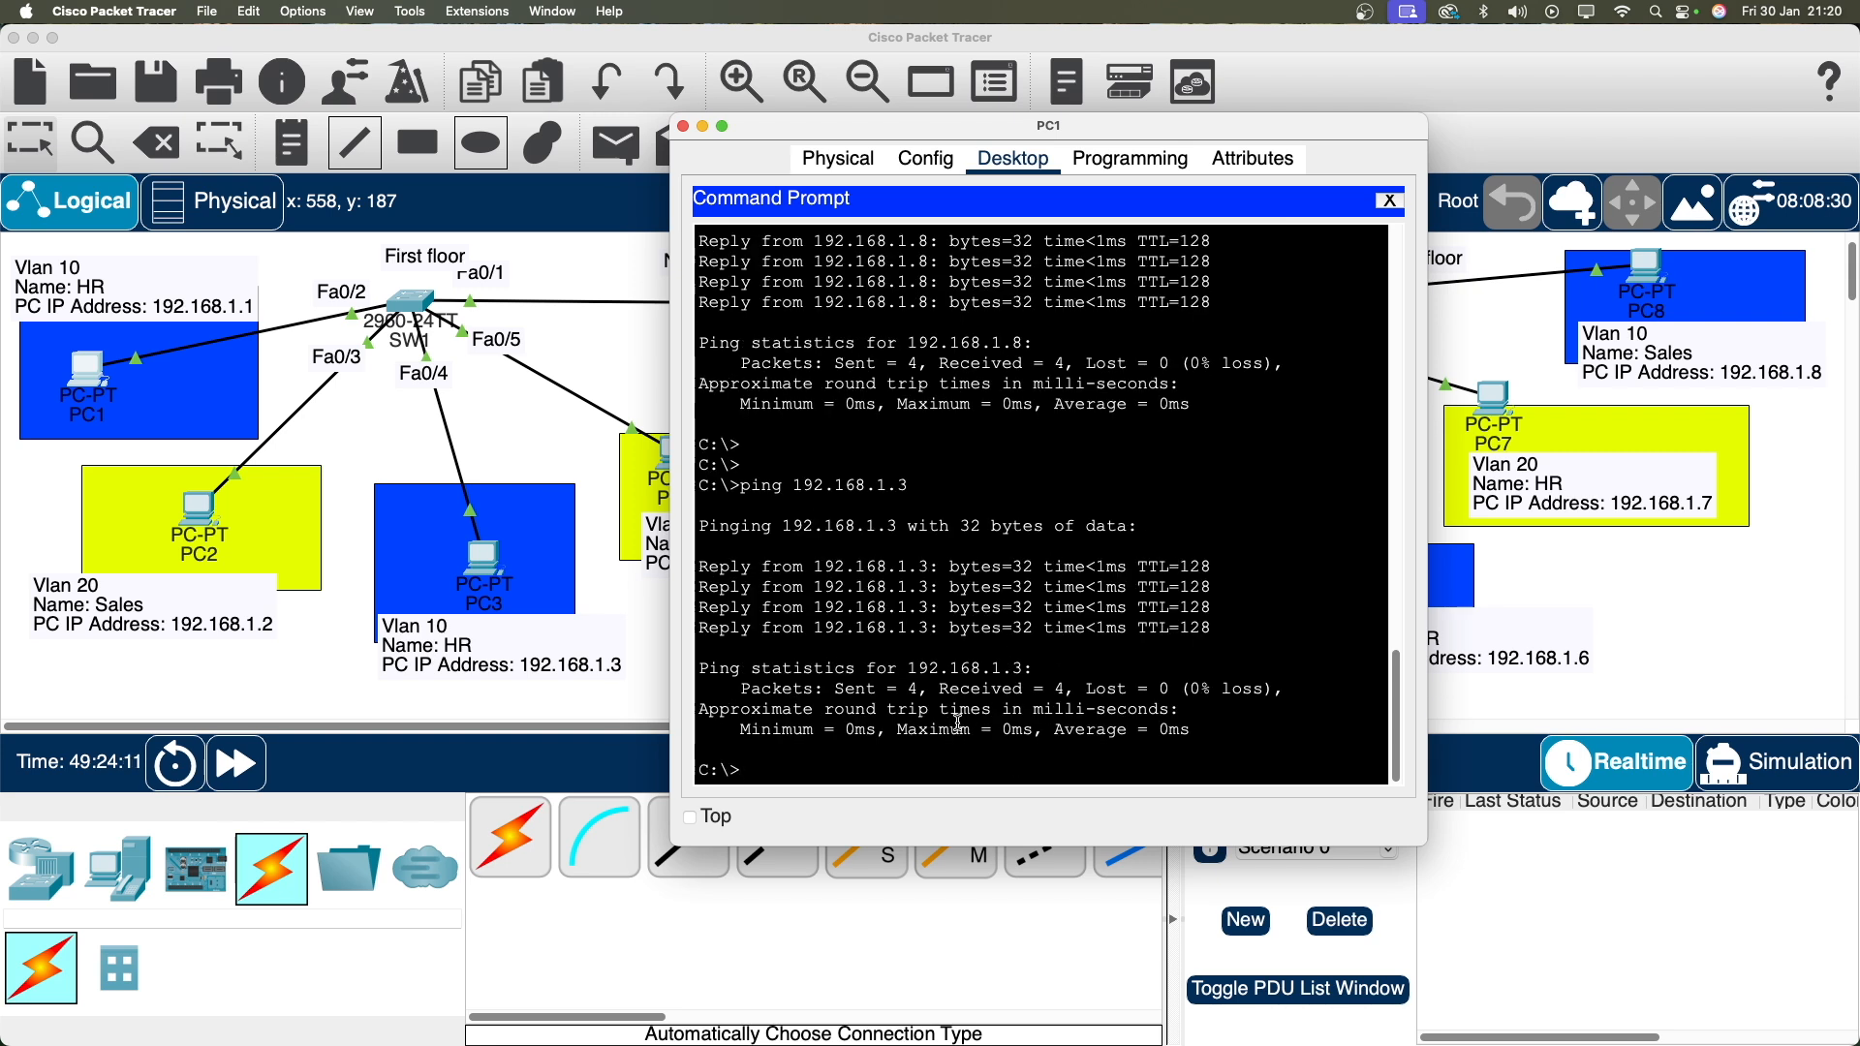
drag(1054, 608, 741, 566)
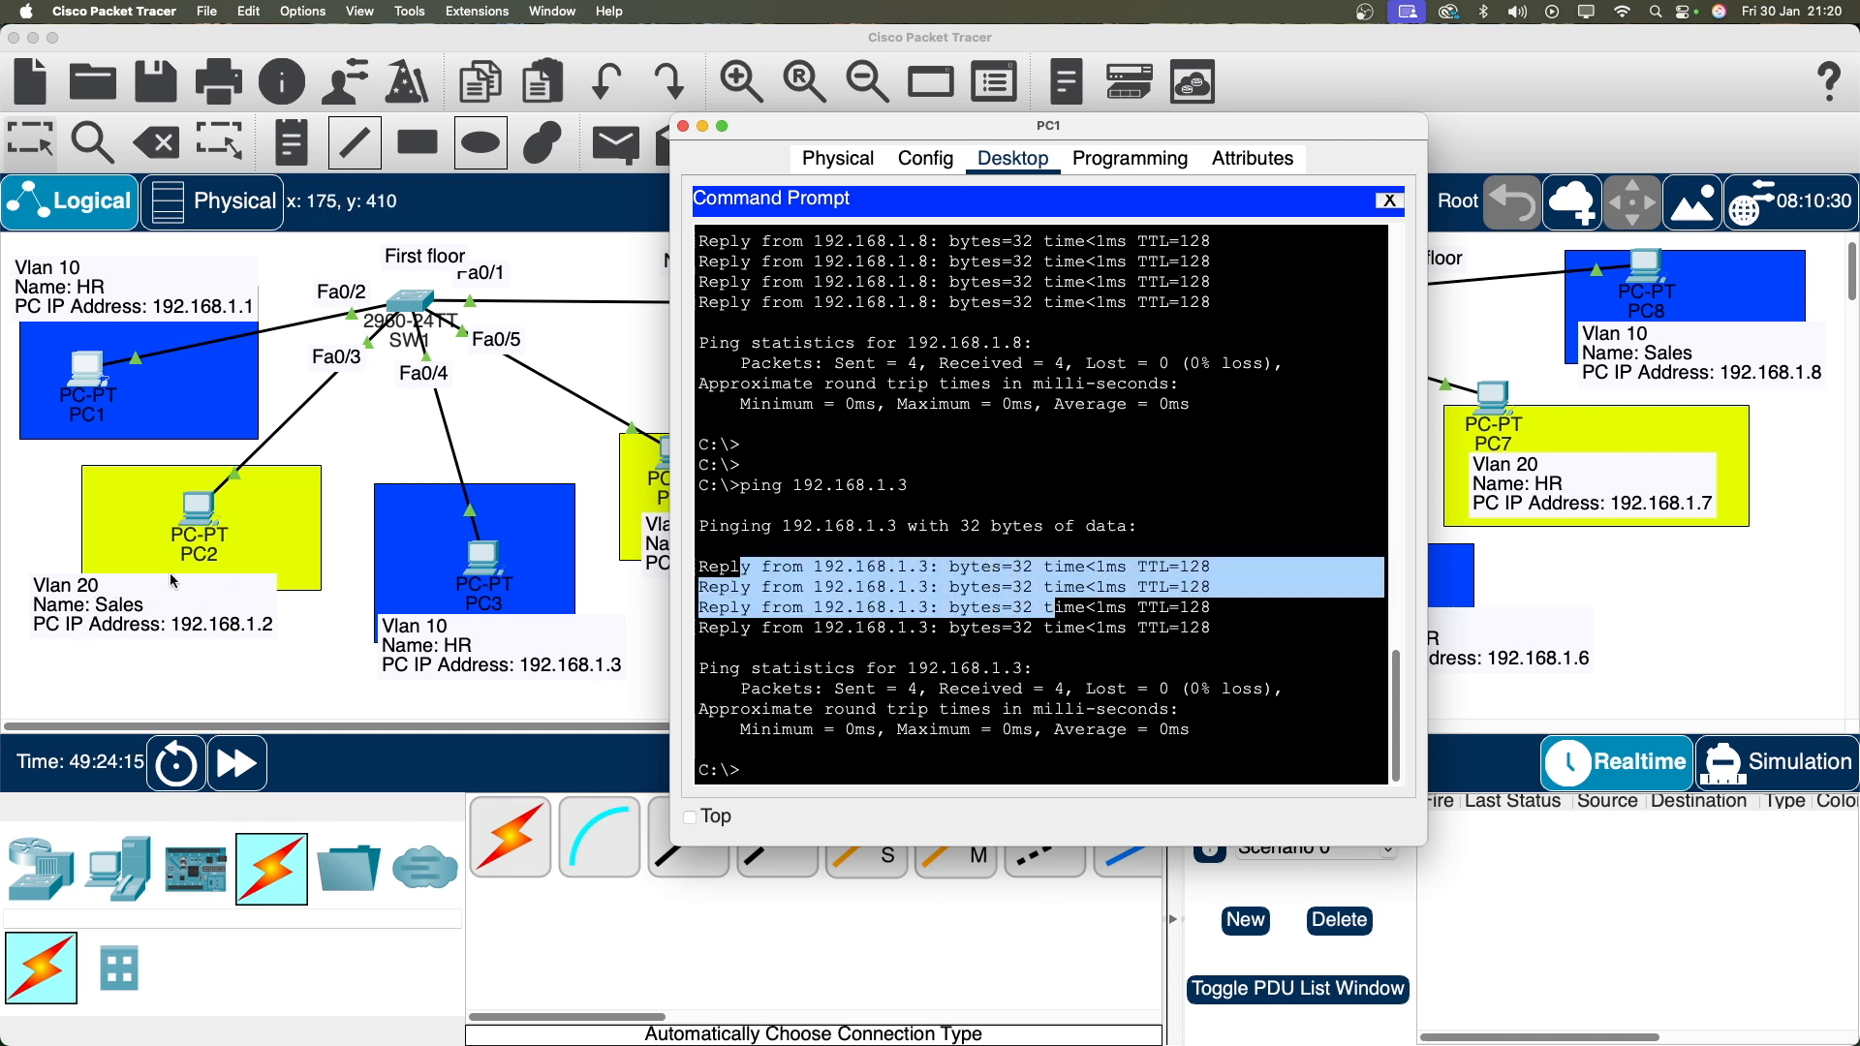
Ping 192.168.1.20 from PC1, interrupt the ping, and put PC1's window away.
click(1086, 762)
key(Up)
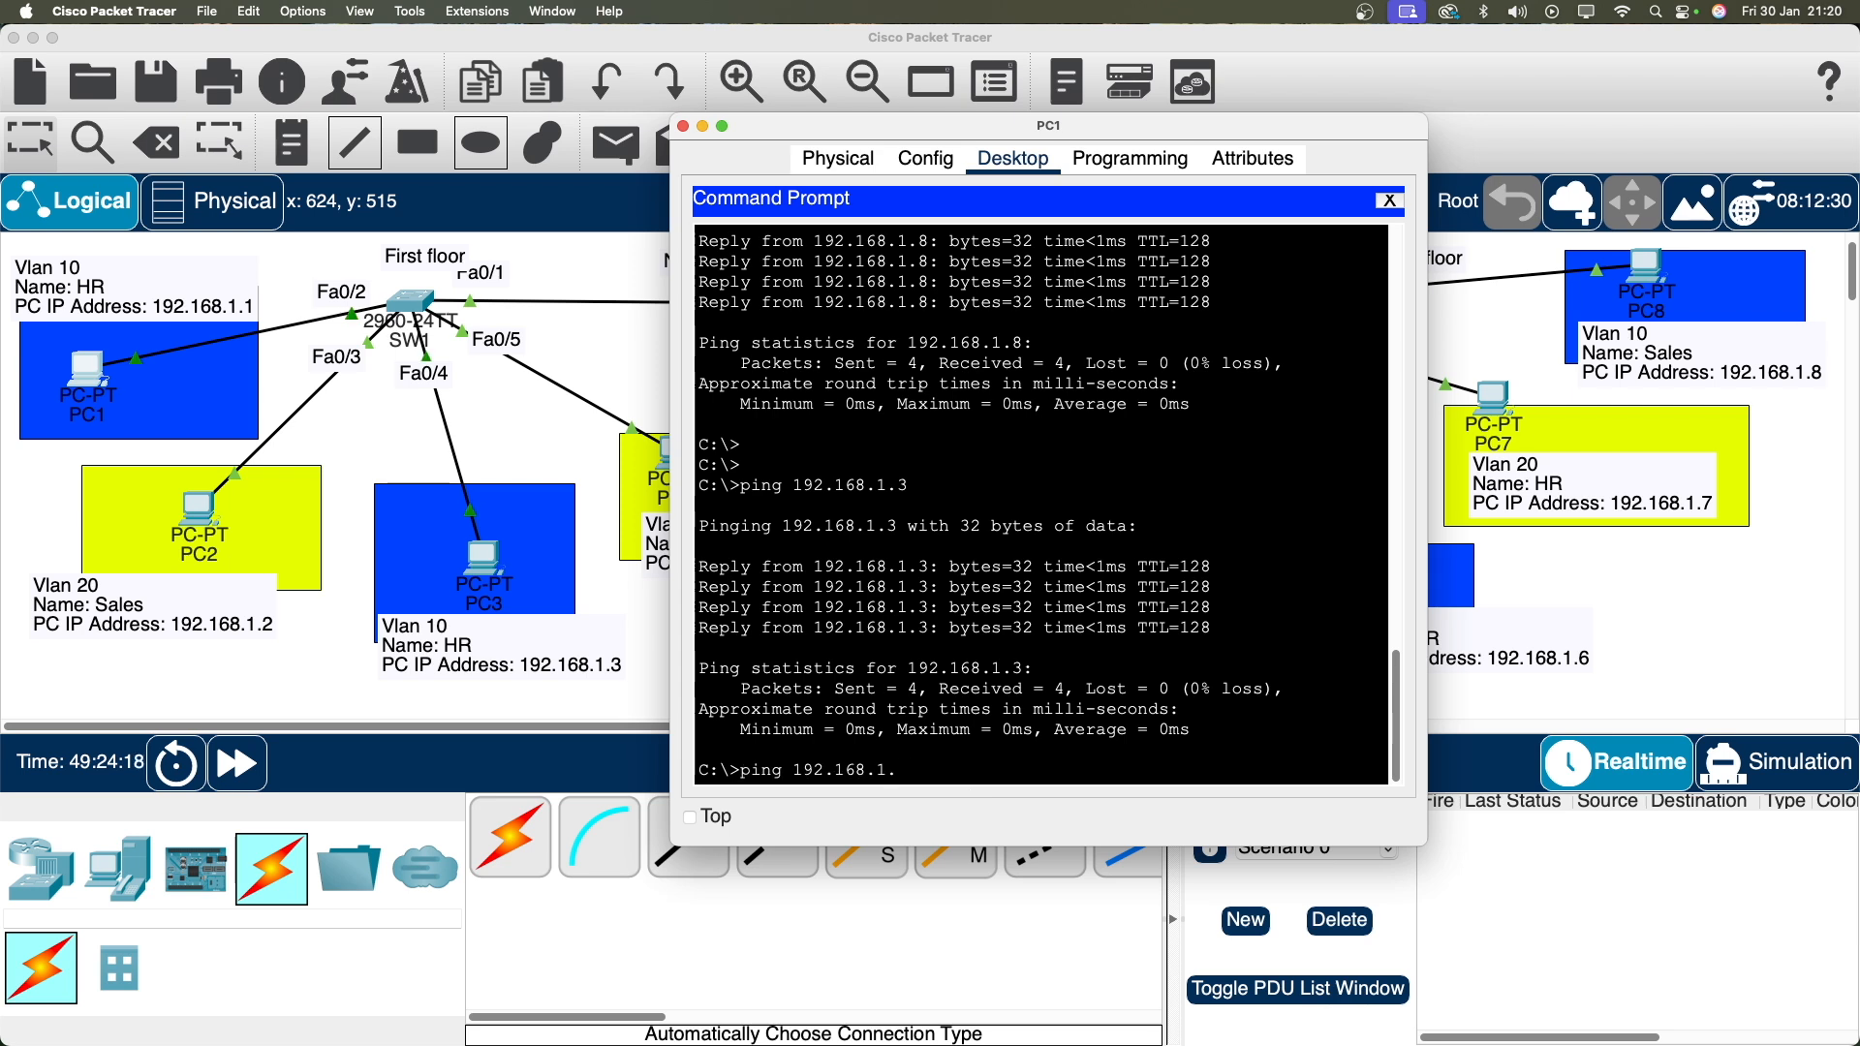
text(20)
key(Return)
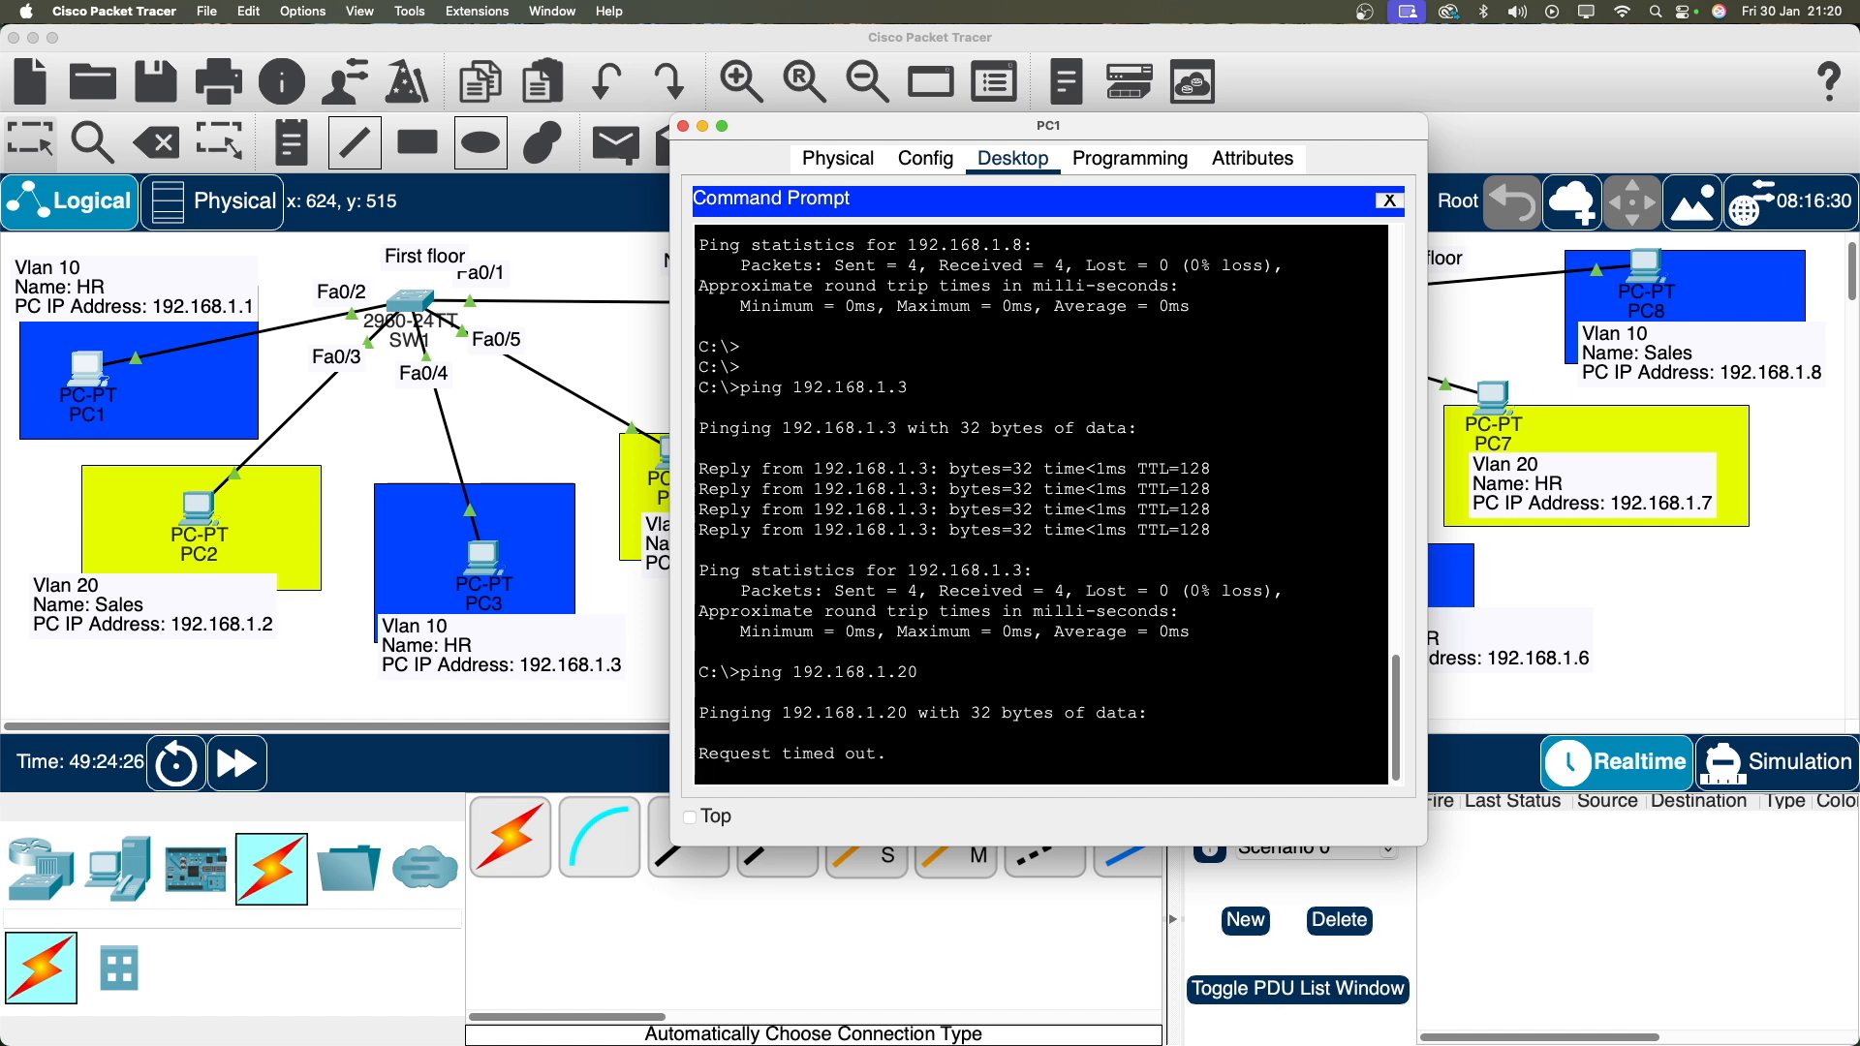
key(ctrl+c)
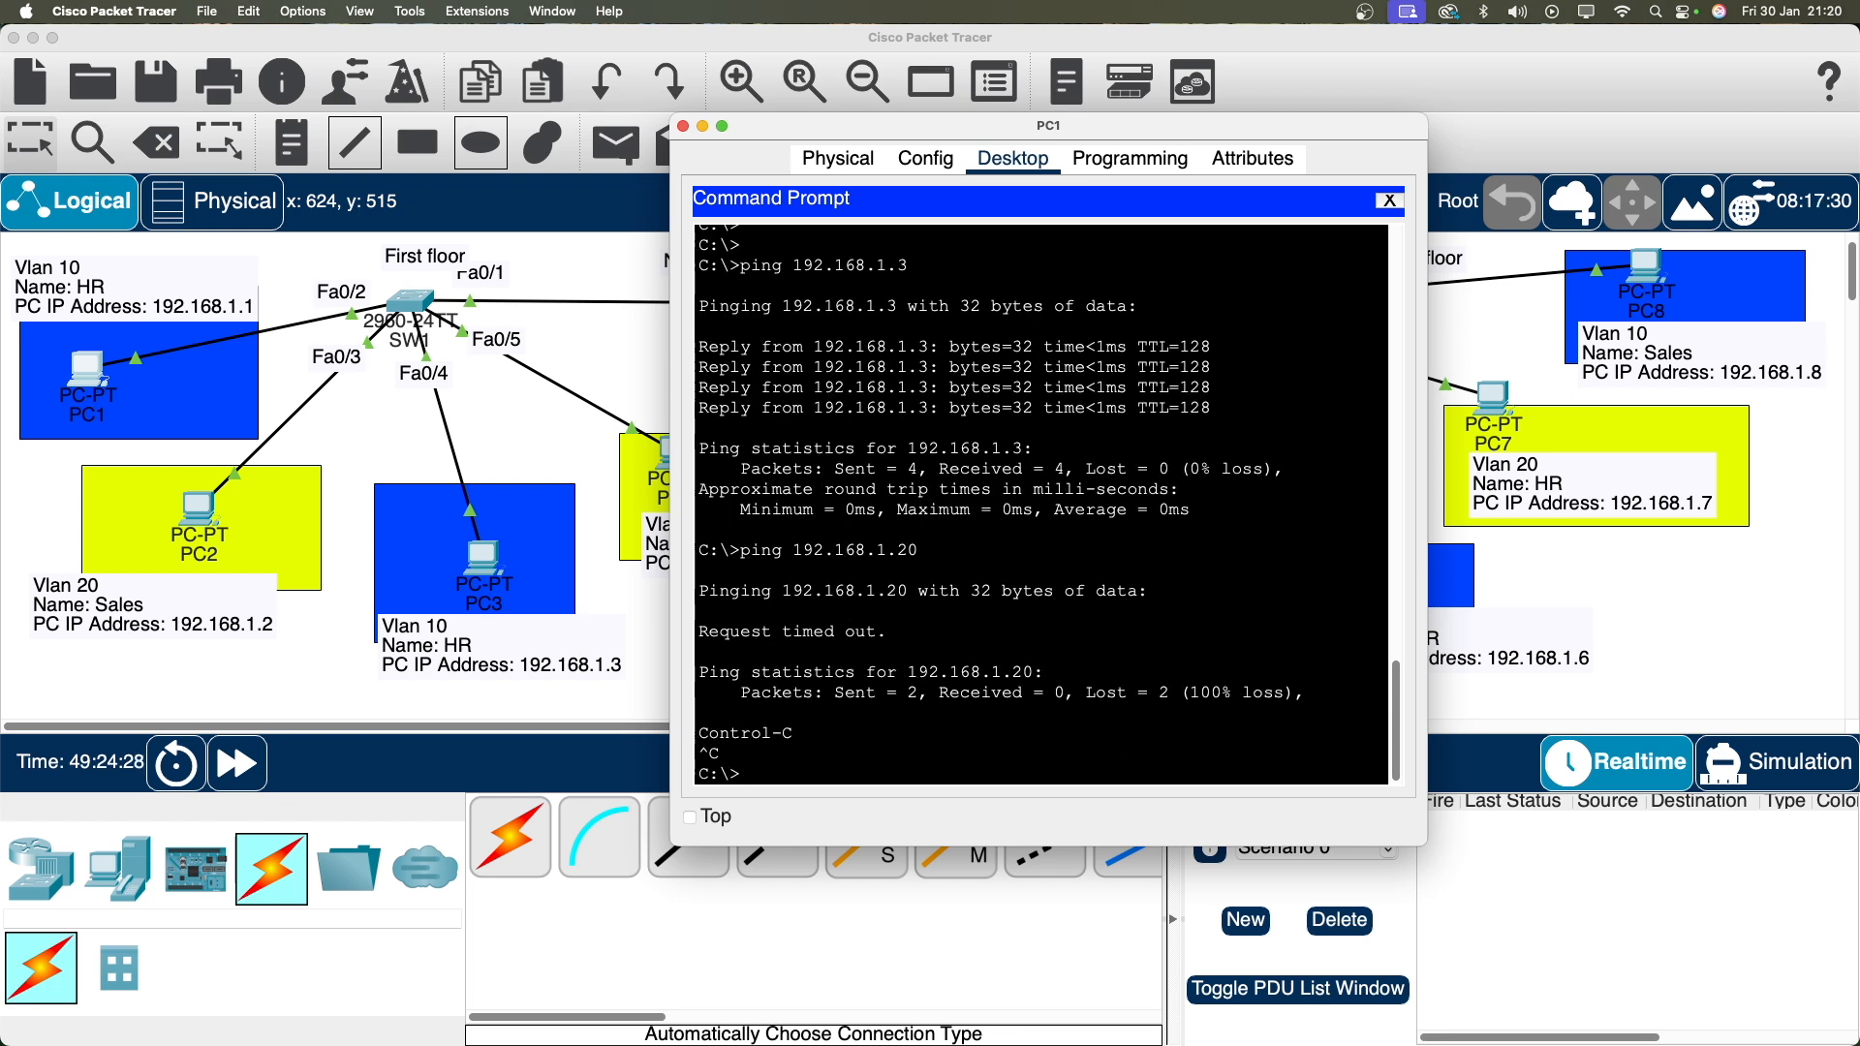
key(Return)
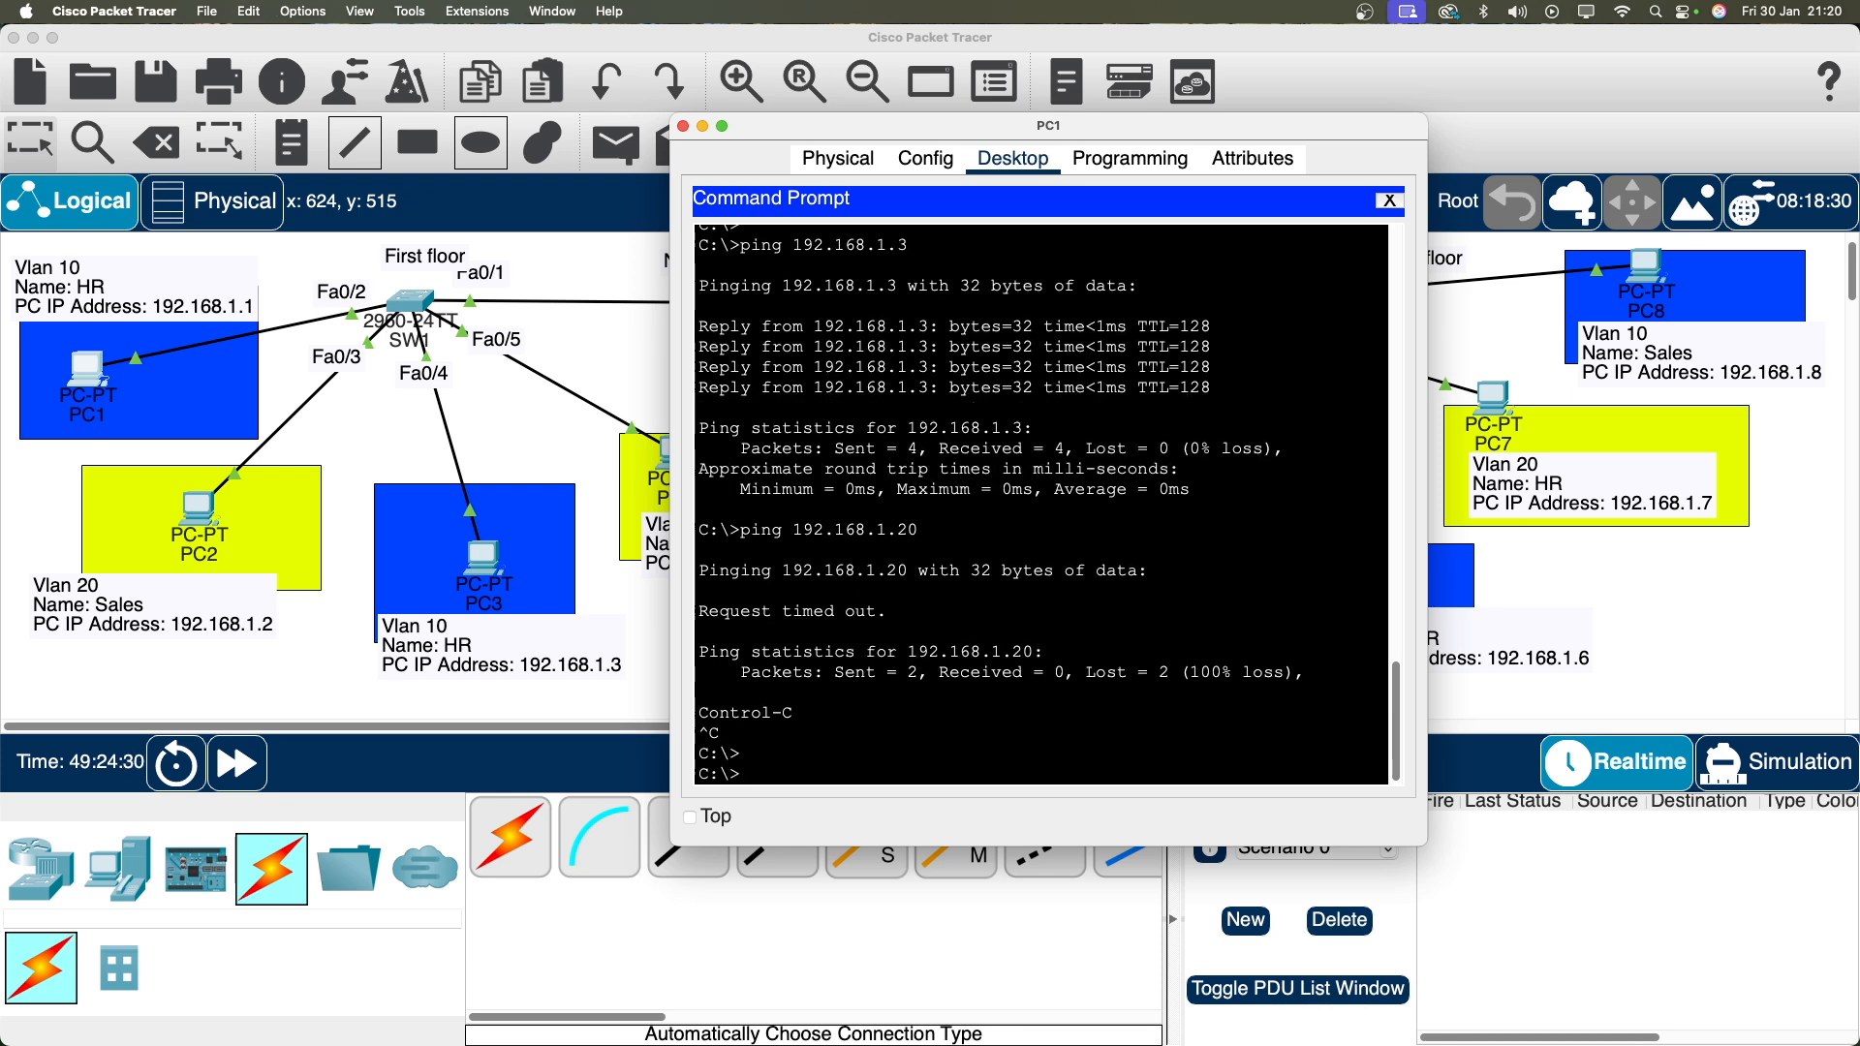
text(pi)
click(703, 127)
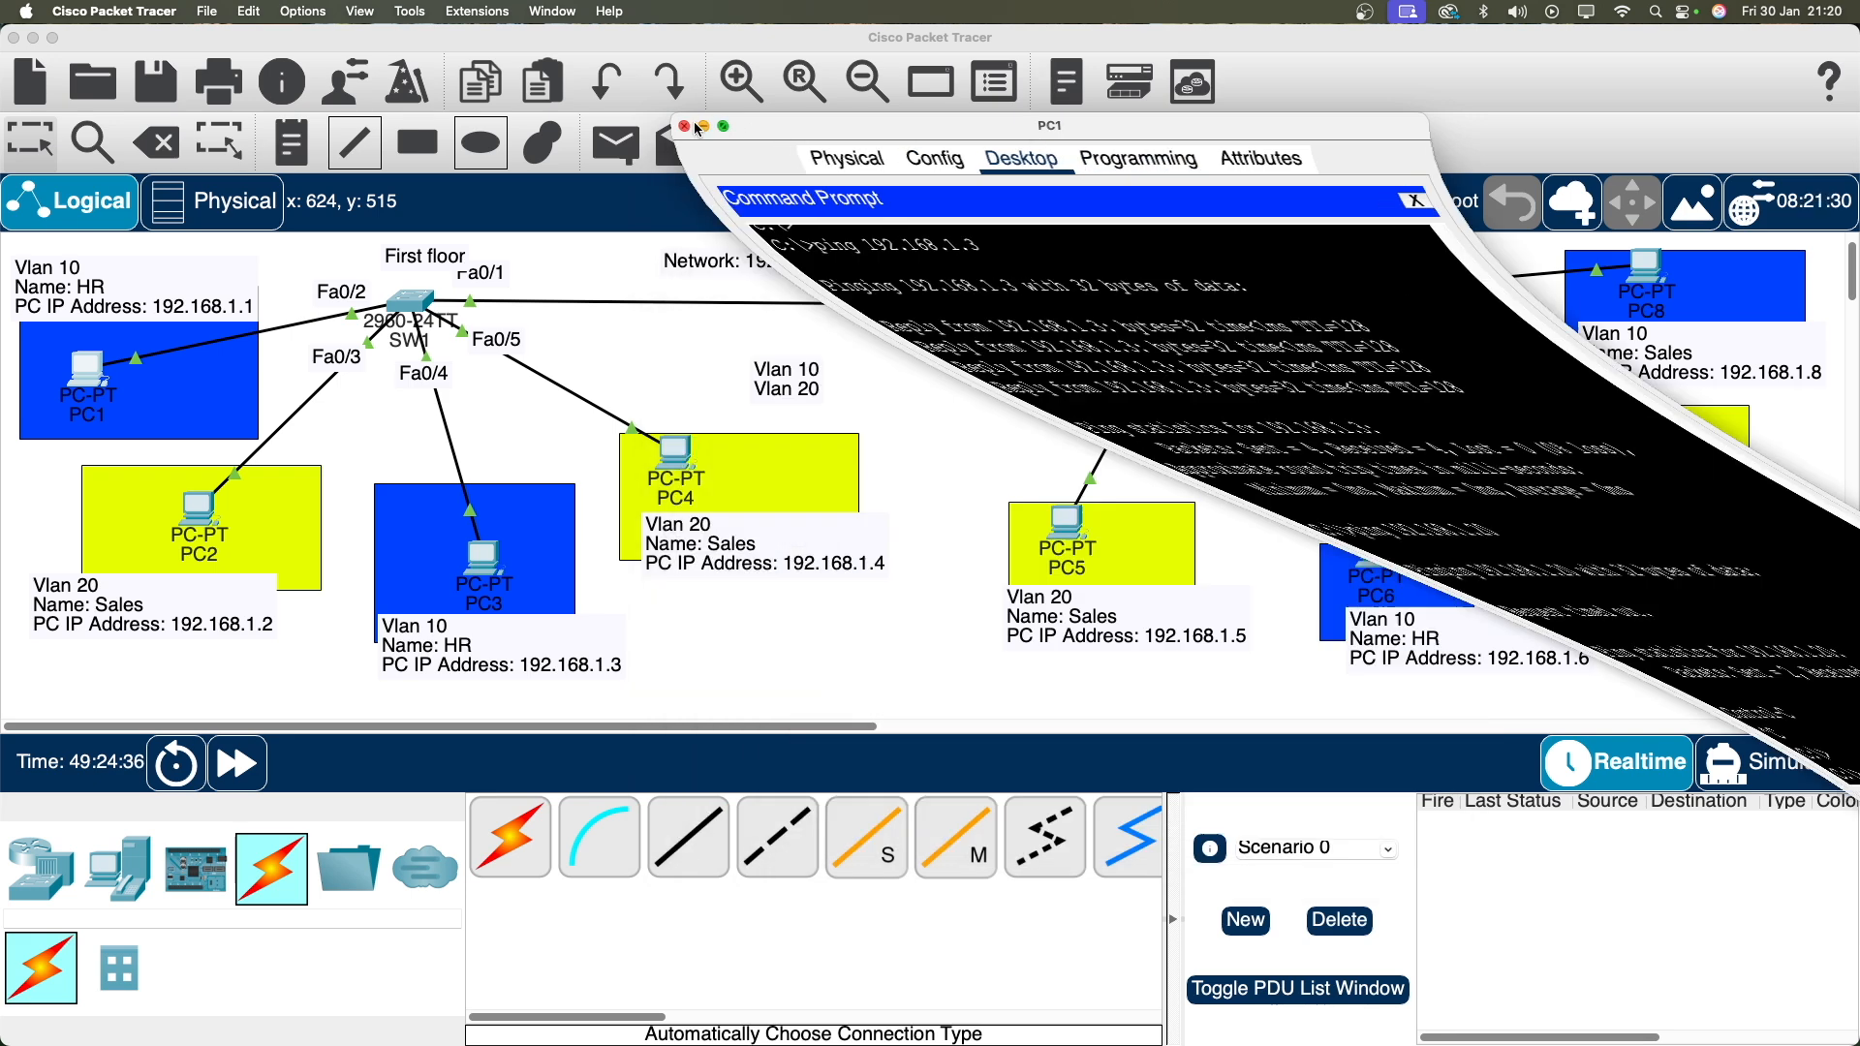
click(220, 528)
click(391, 463)
click(170, 520)
click(255, 499)
click(207, 526)
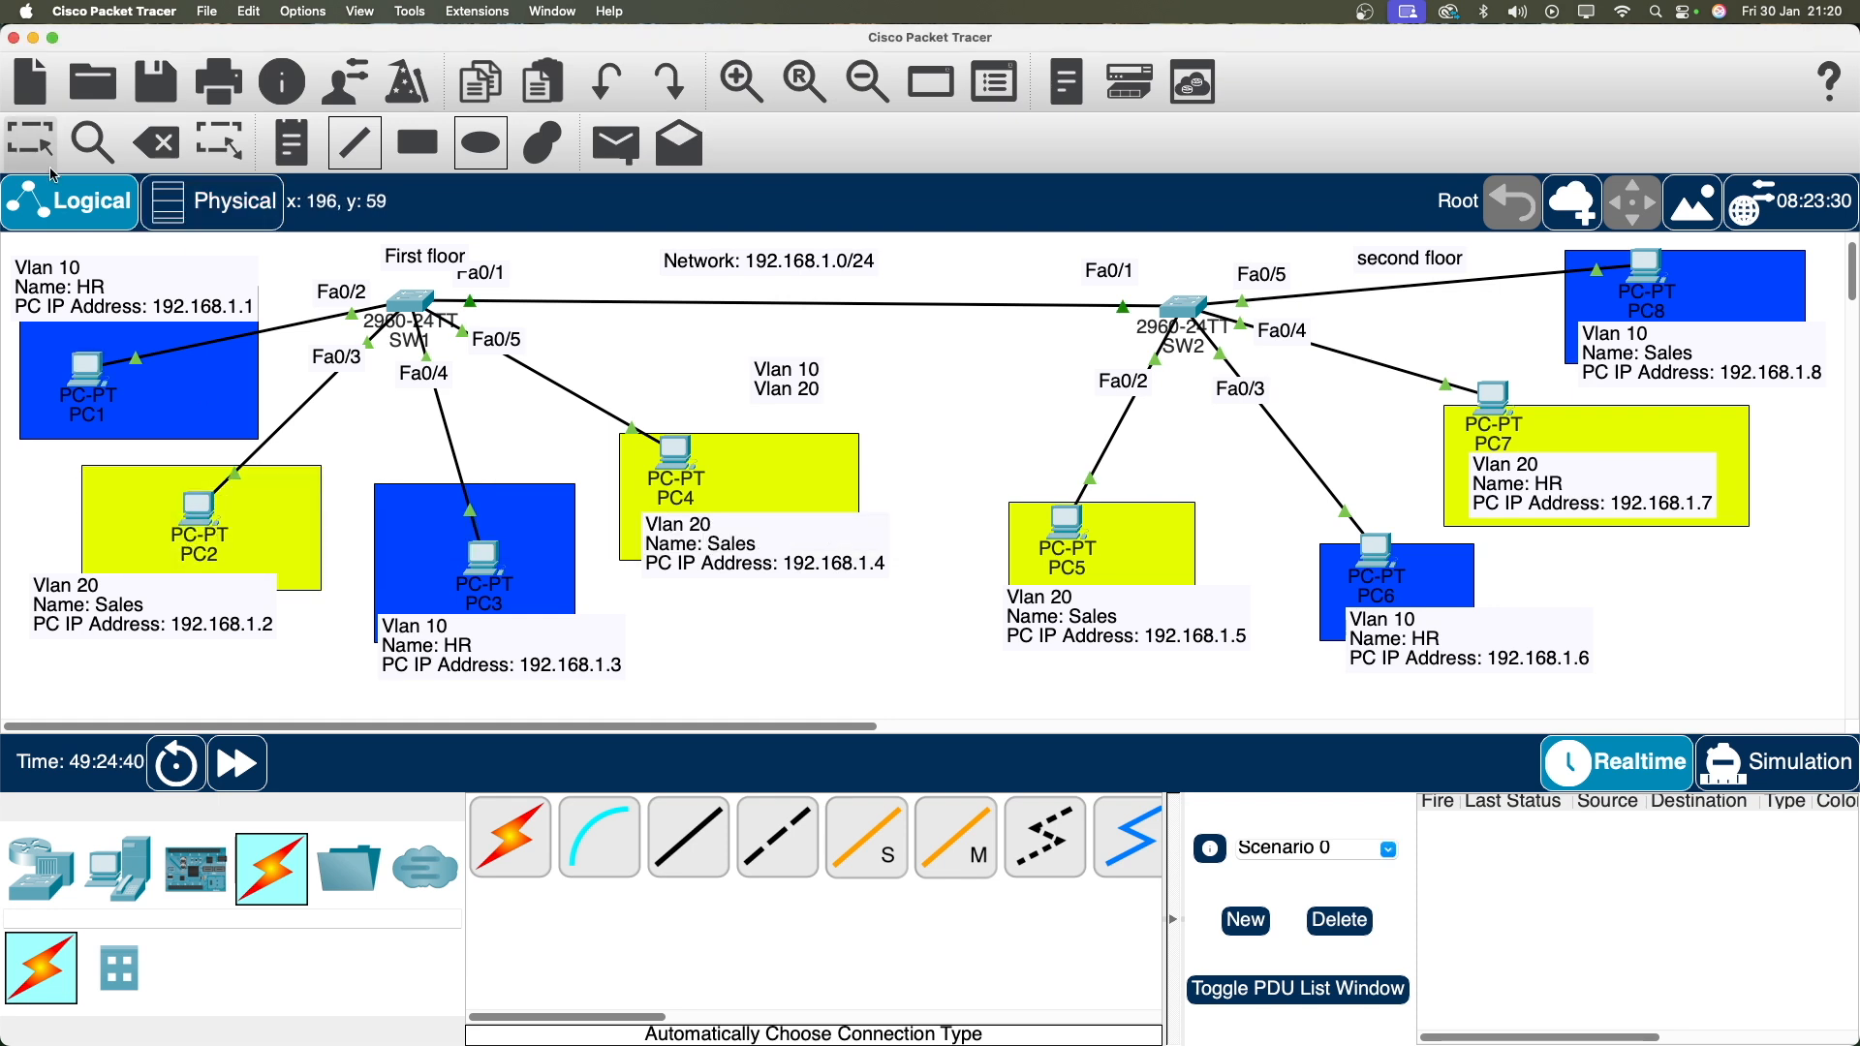
click(198, 522)
key(Escape)
Open PC4's Command Prompt, move its old output out of view with blank prompt lines, and ping PC2 at 192.168.1.2.
click(673, 452)
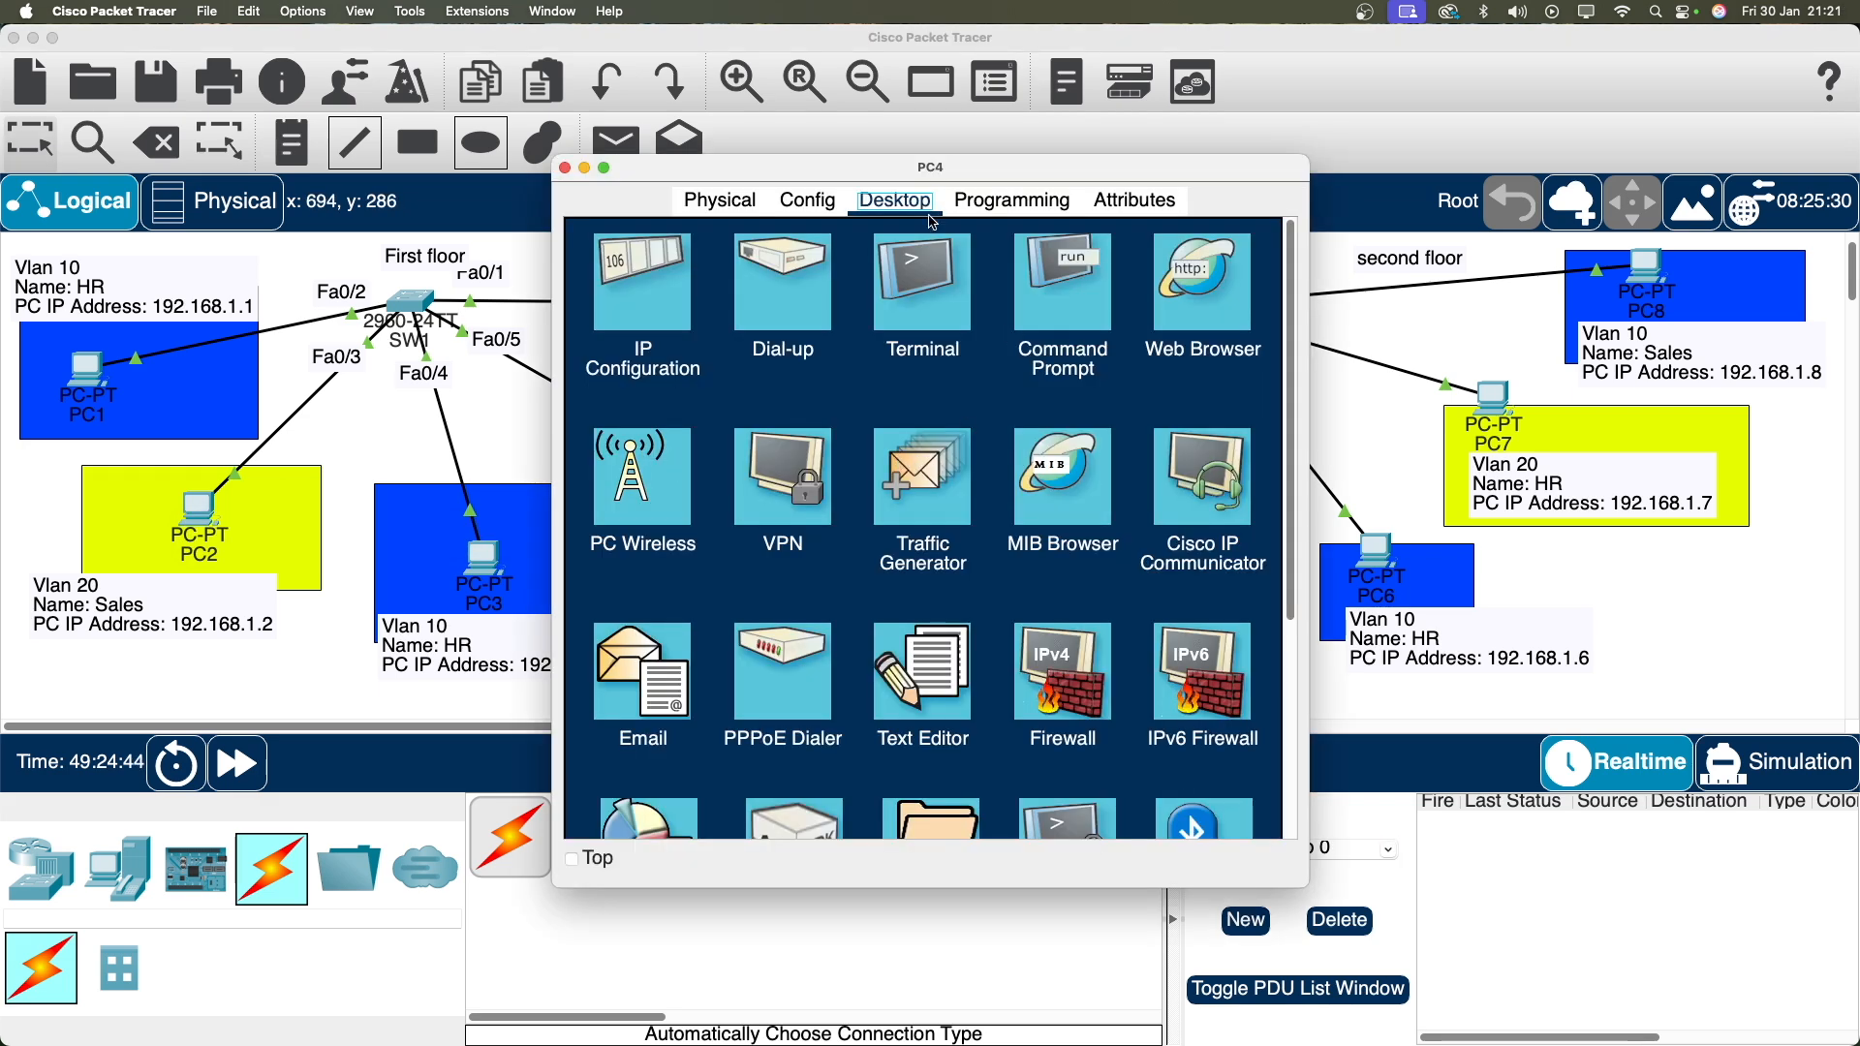
drag(933, 173, 1148, 108)
click(1277, 219)
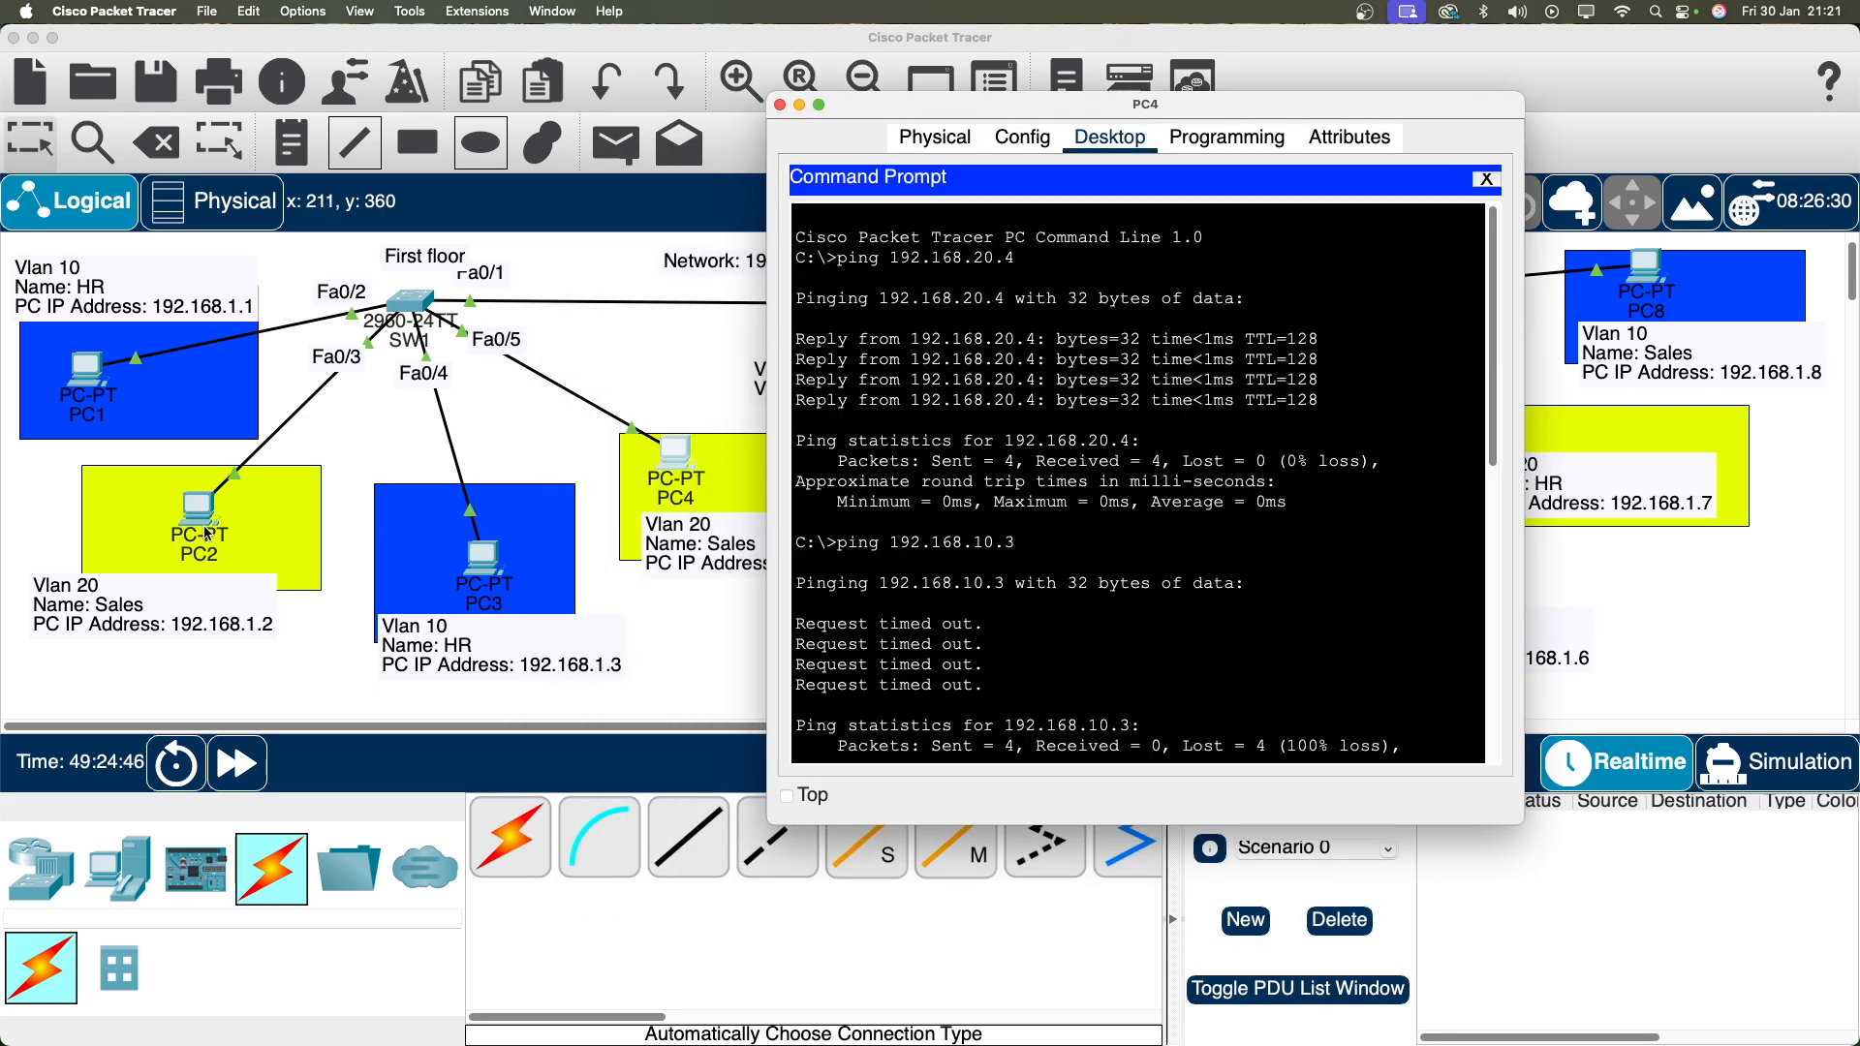
key(Return)
key(Return)
key(Return)
key(Return)
key(Return)
key(Return)
key(Return)
key(Return)
key(Return)
key(Return)
key(Return)
key(Return)
key(Return)
key(Return)
key(Return)
key(Return)
key(Return)
key(Return)
key(Return)
key(Return)
key(Return)
text(ping 192.168.1.2)
key(Return)
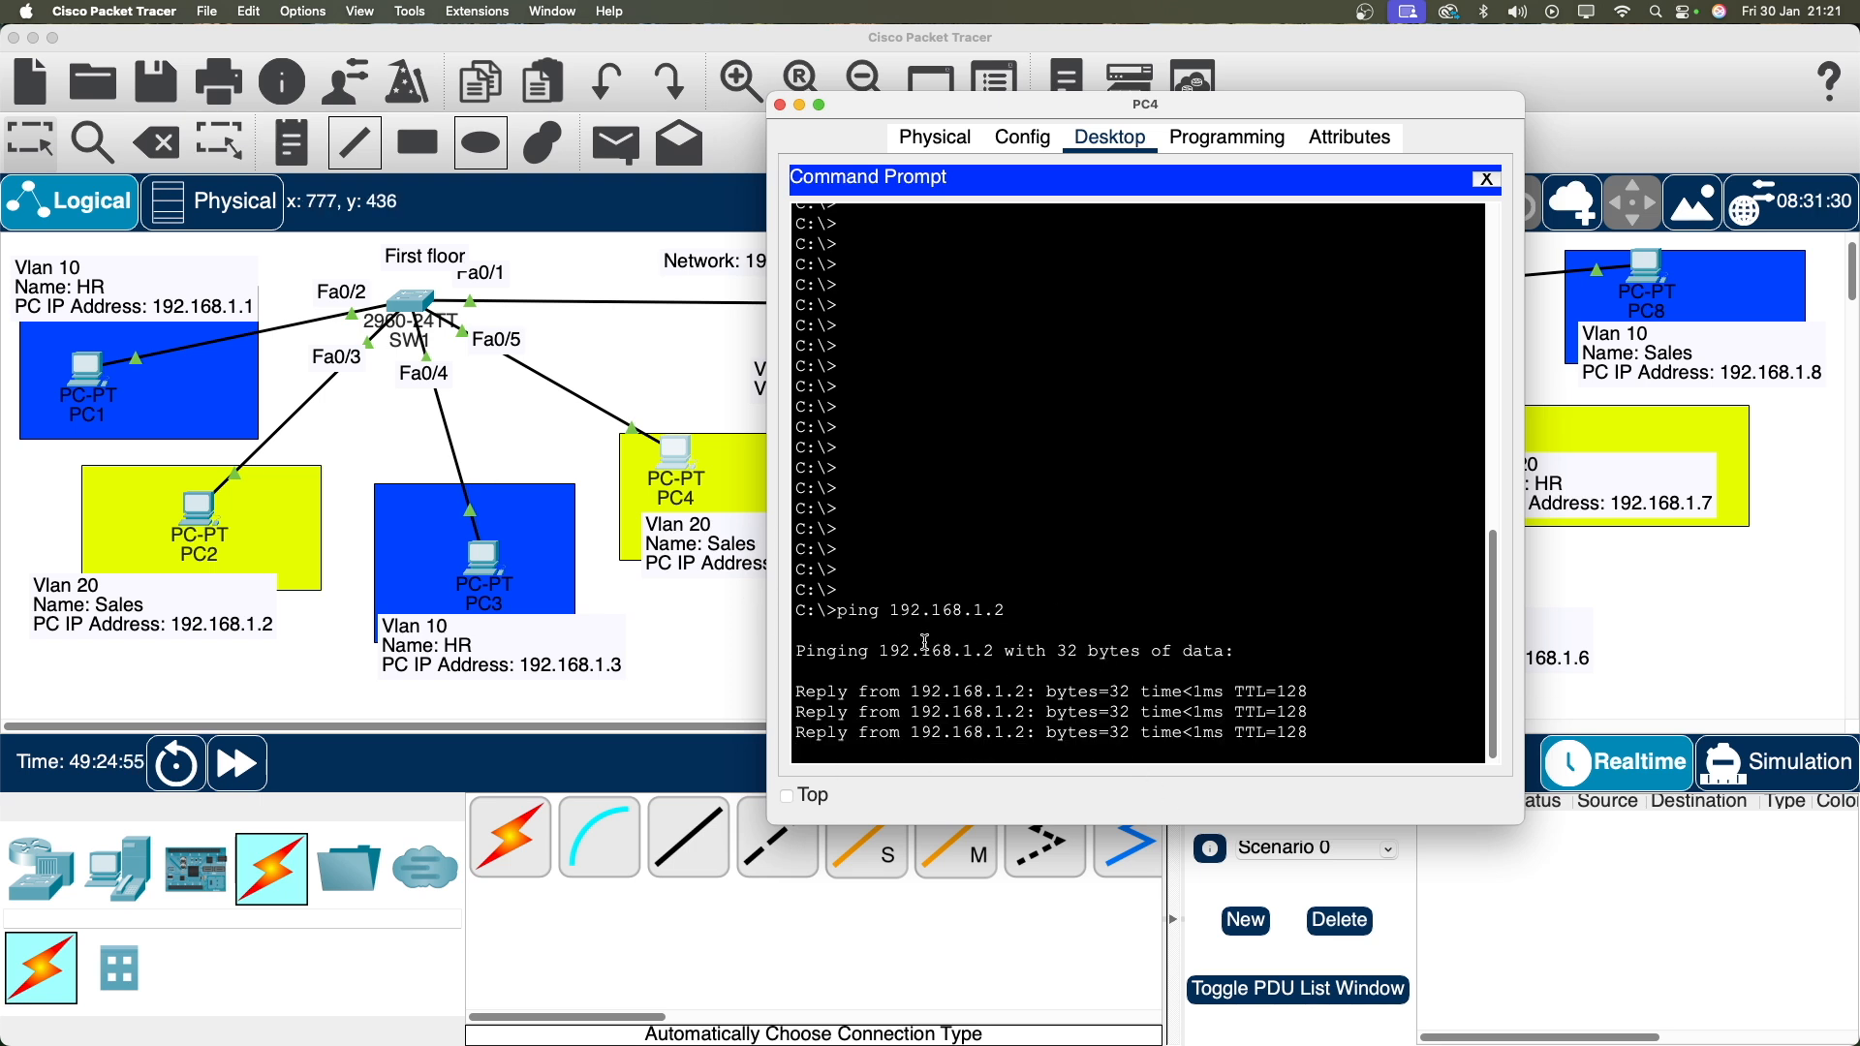
Ping PC1 at 192.168.1.1 from PC4 to test connectivity between VLAN 20 and VLAN 10.
key(Up)
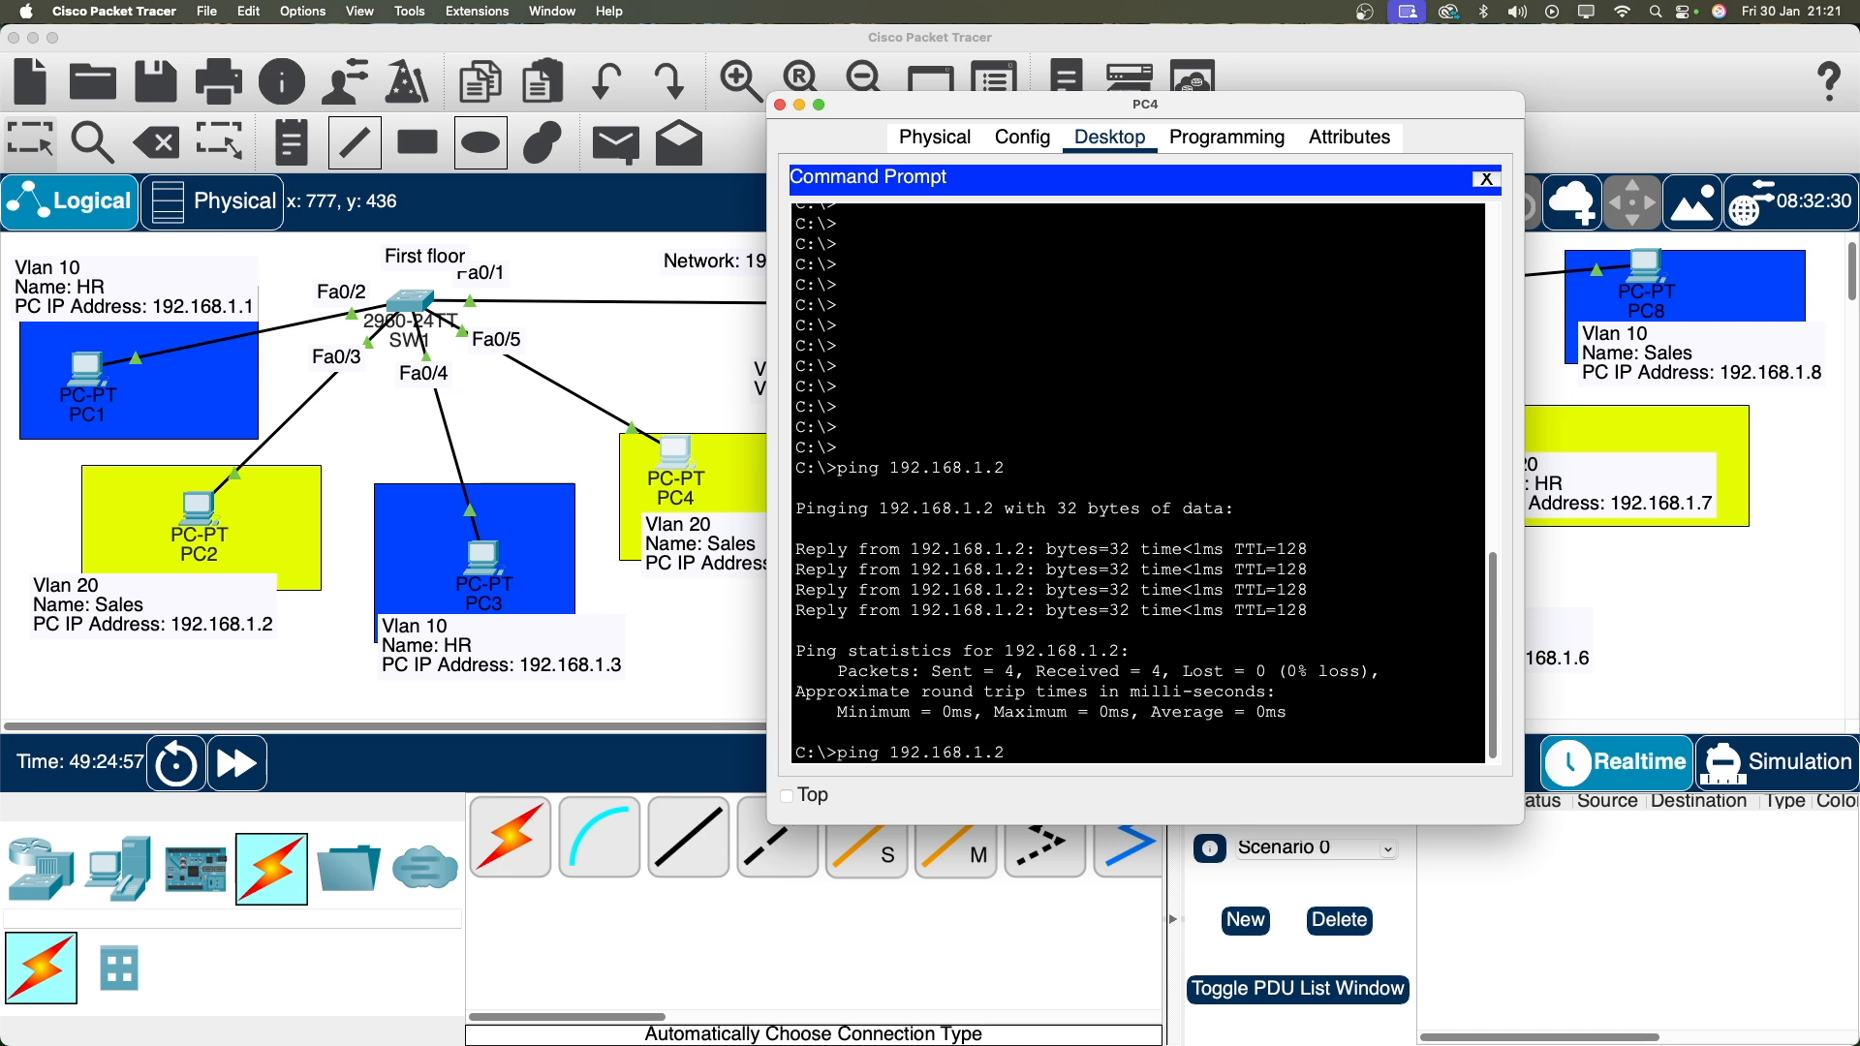
key(BackSpace)
key(BackSpace)
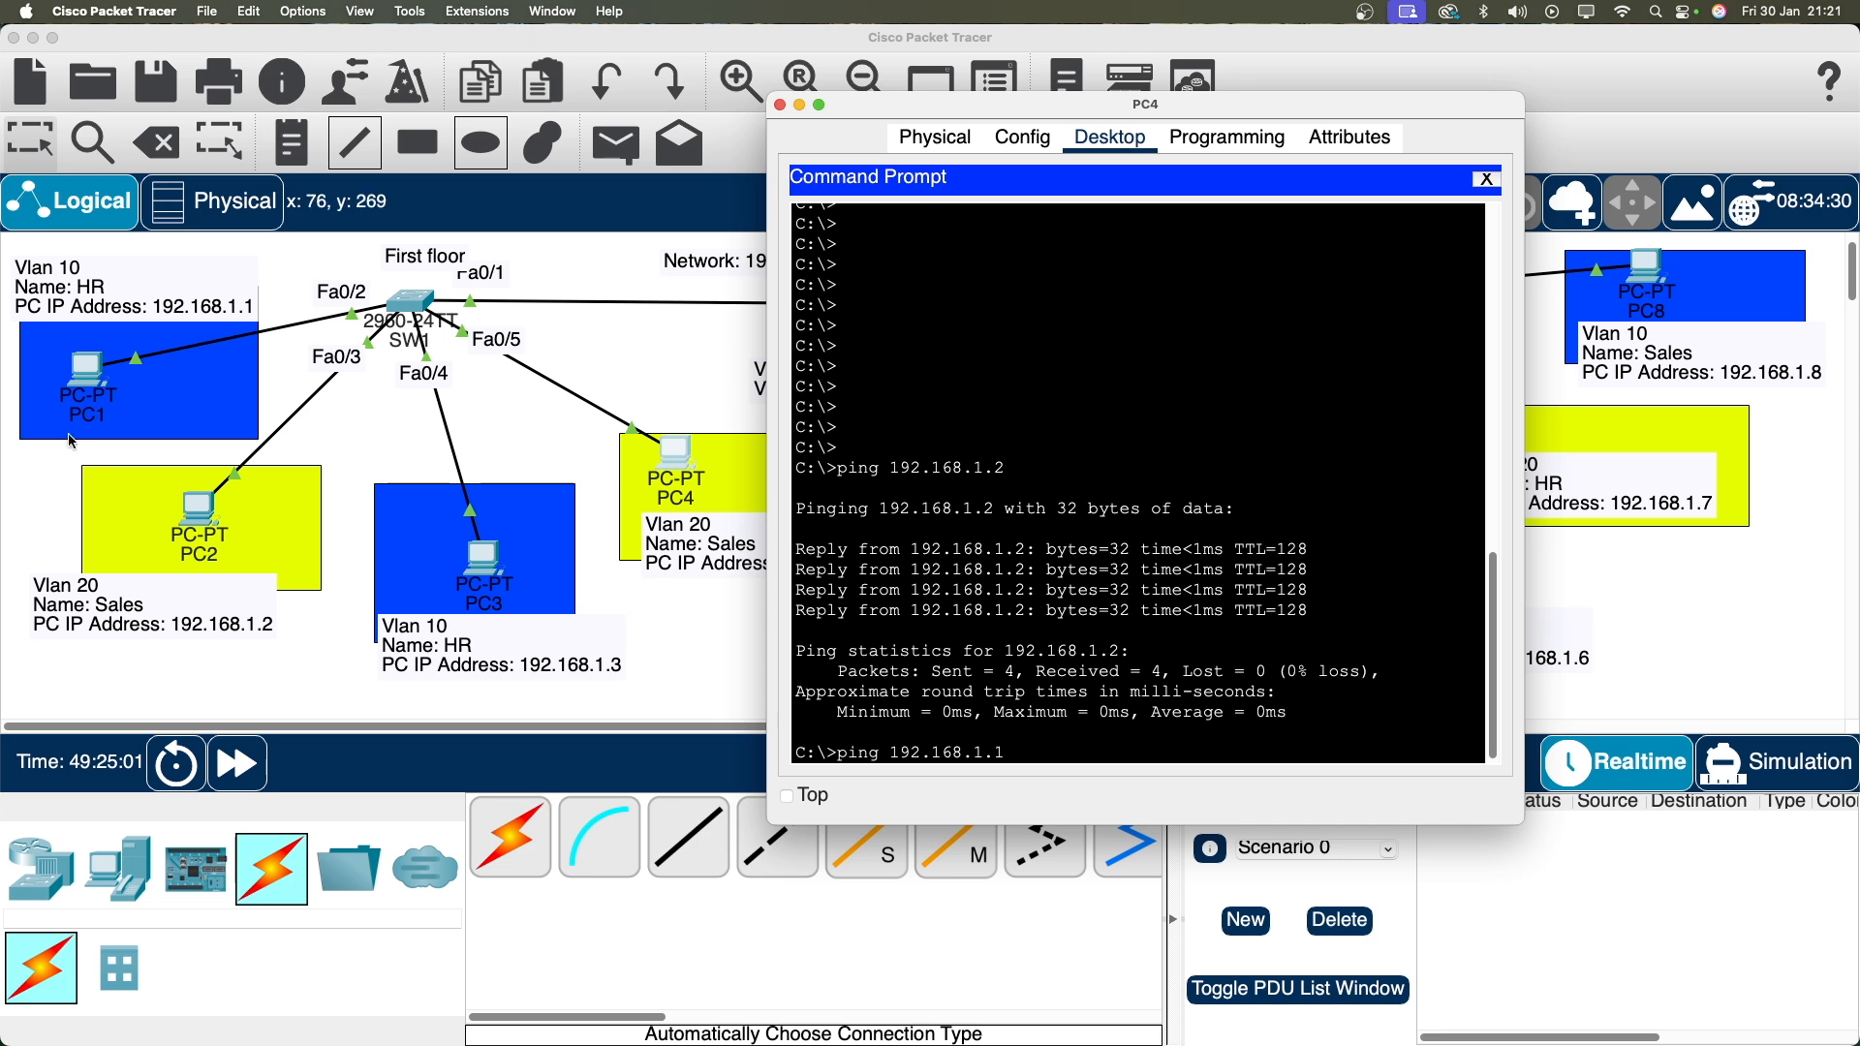
key(Return)
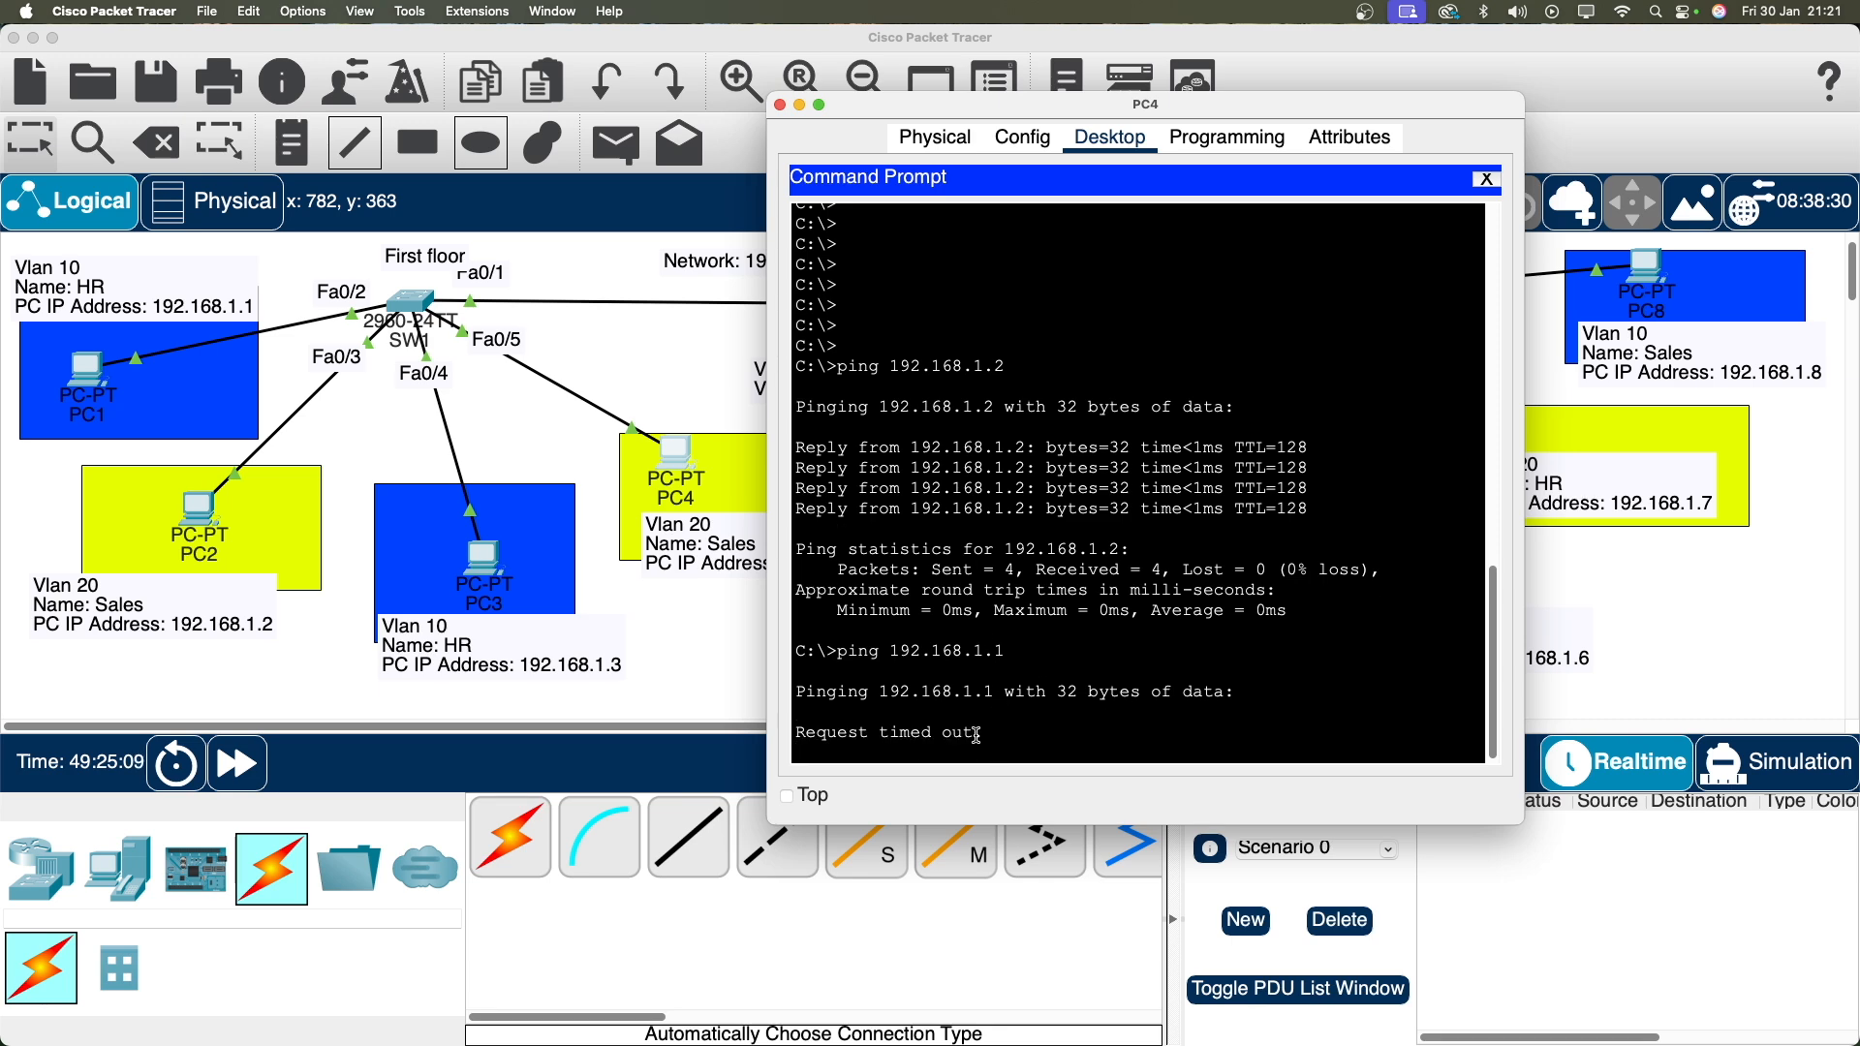
Interrupt PC4's ping to 192.168.1.1 and close PC4's window.
key(ctrl+c)
key(Up)
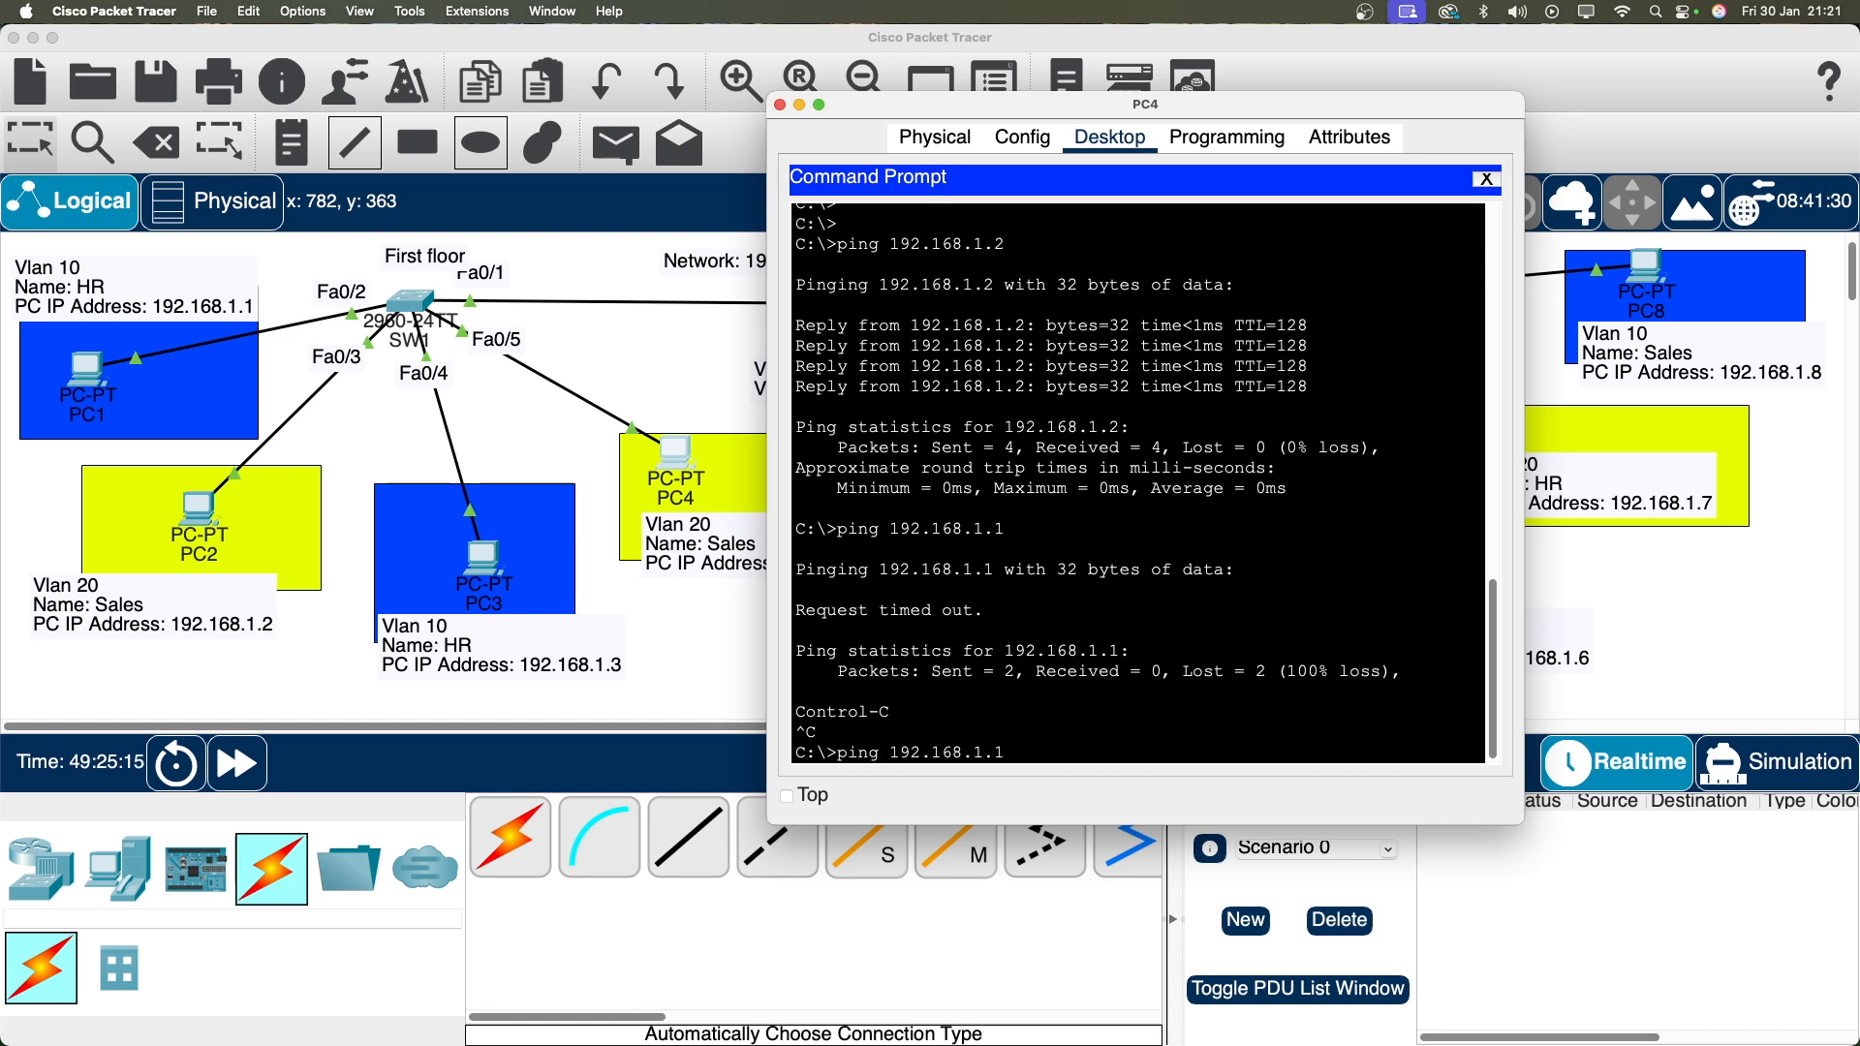
click(780, 105)
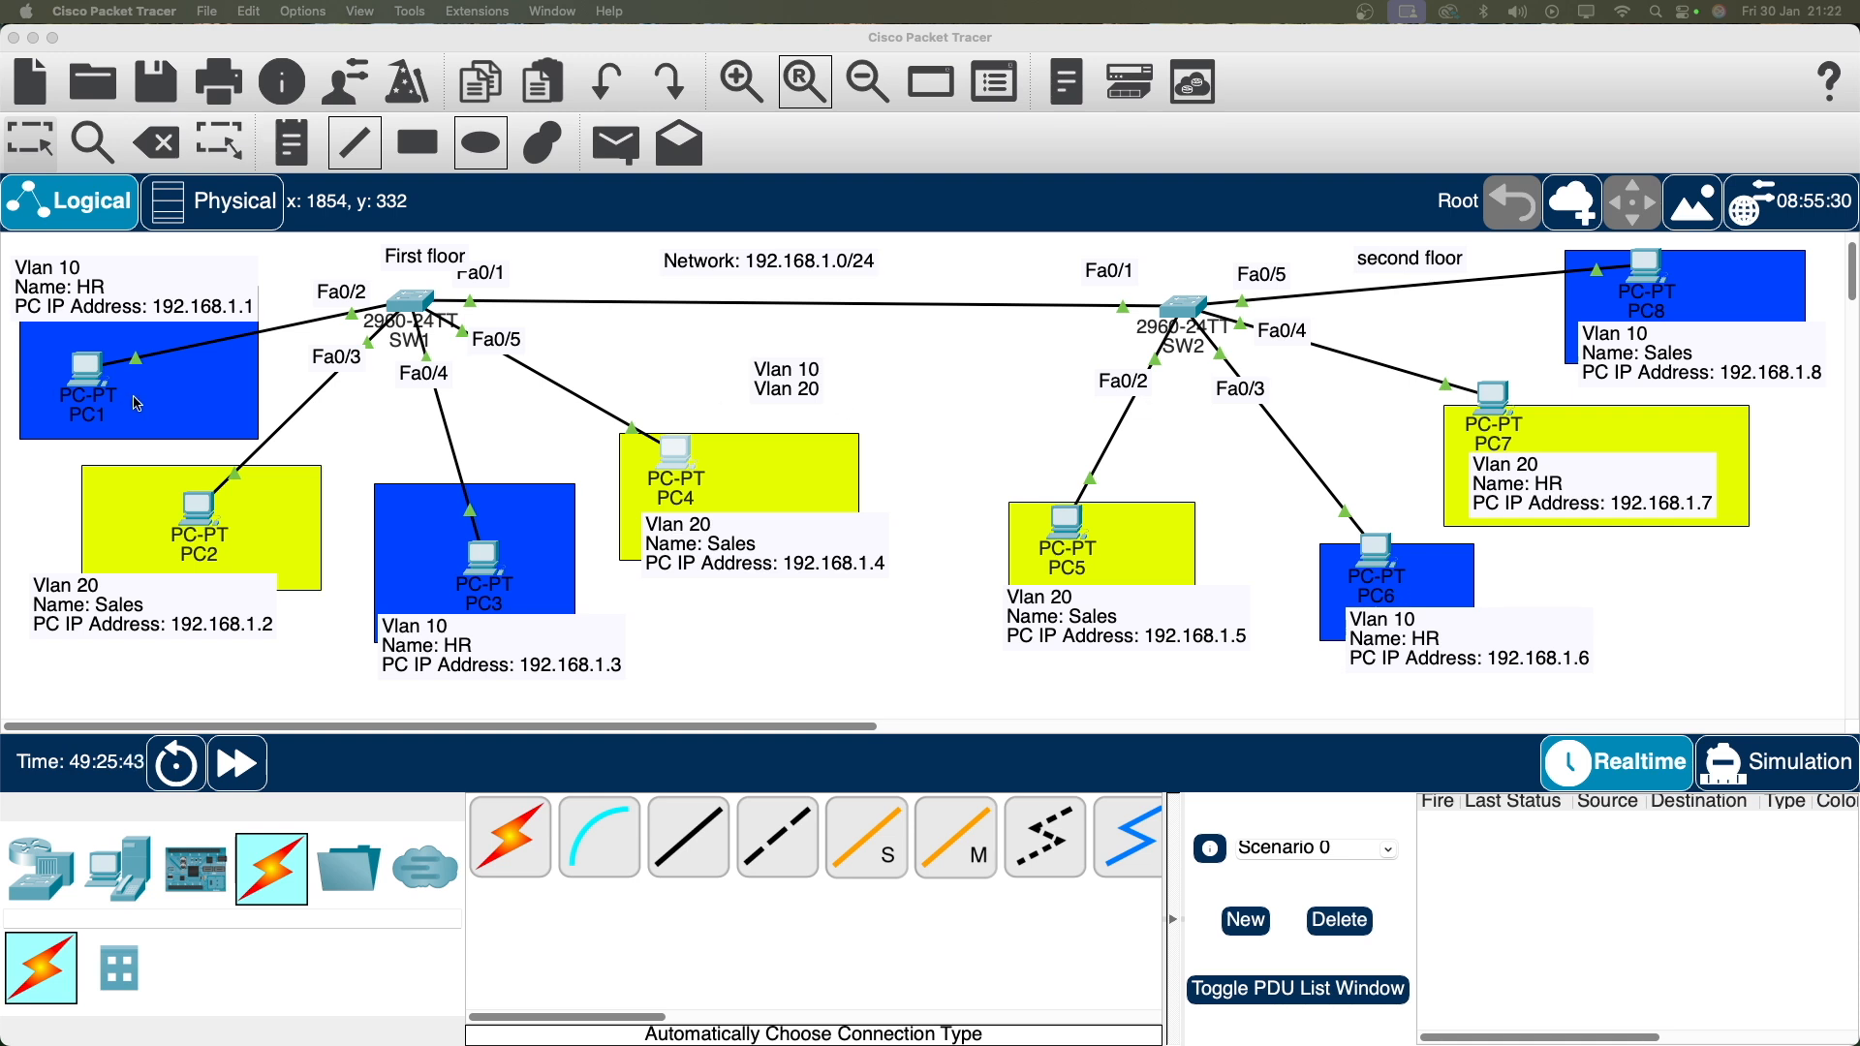
Open PC1's Command Prompt at its latest prompt, begin a ping command, and place the window clear of the second-floor PCs.
click(81, 378)
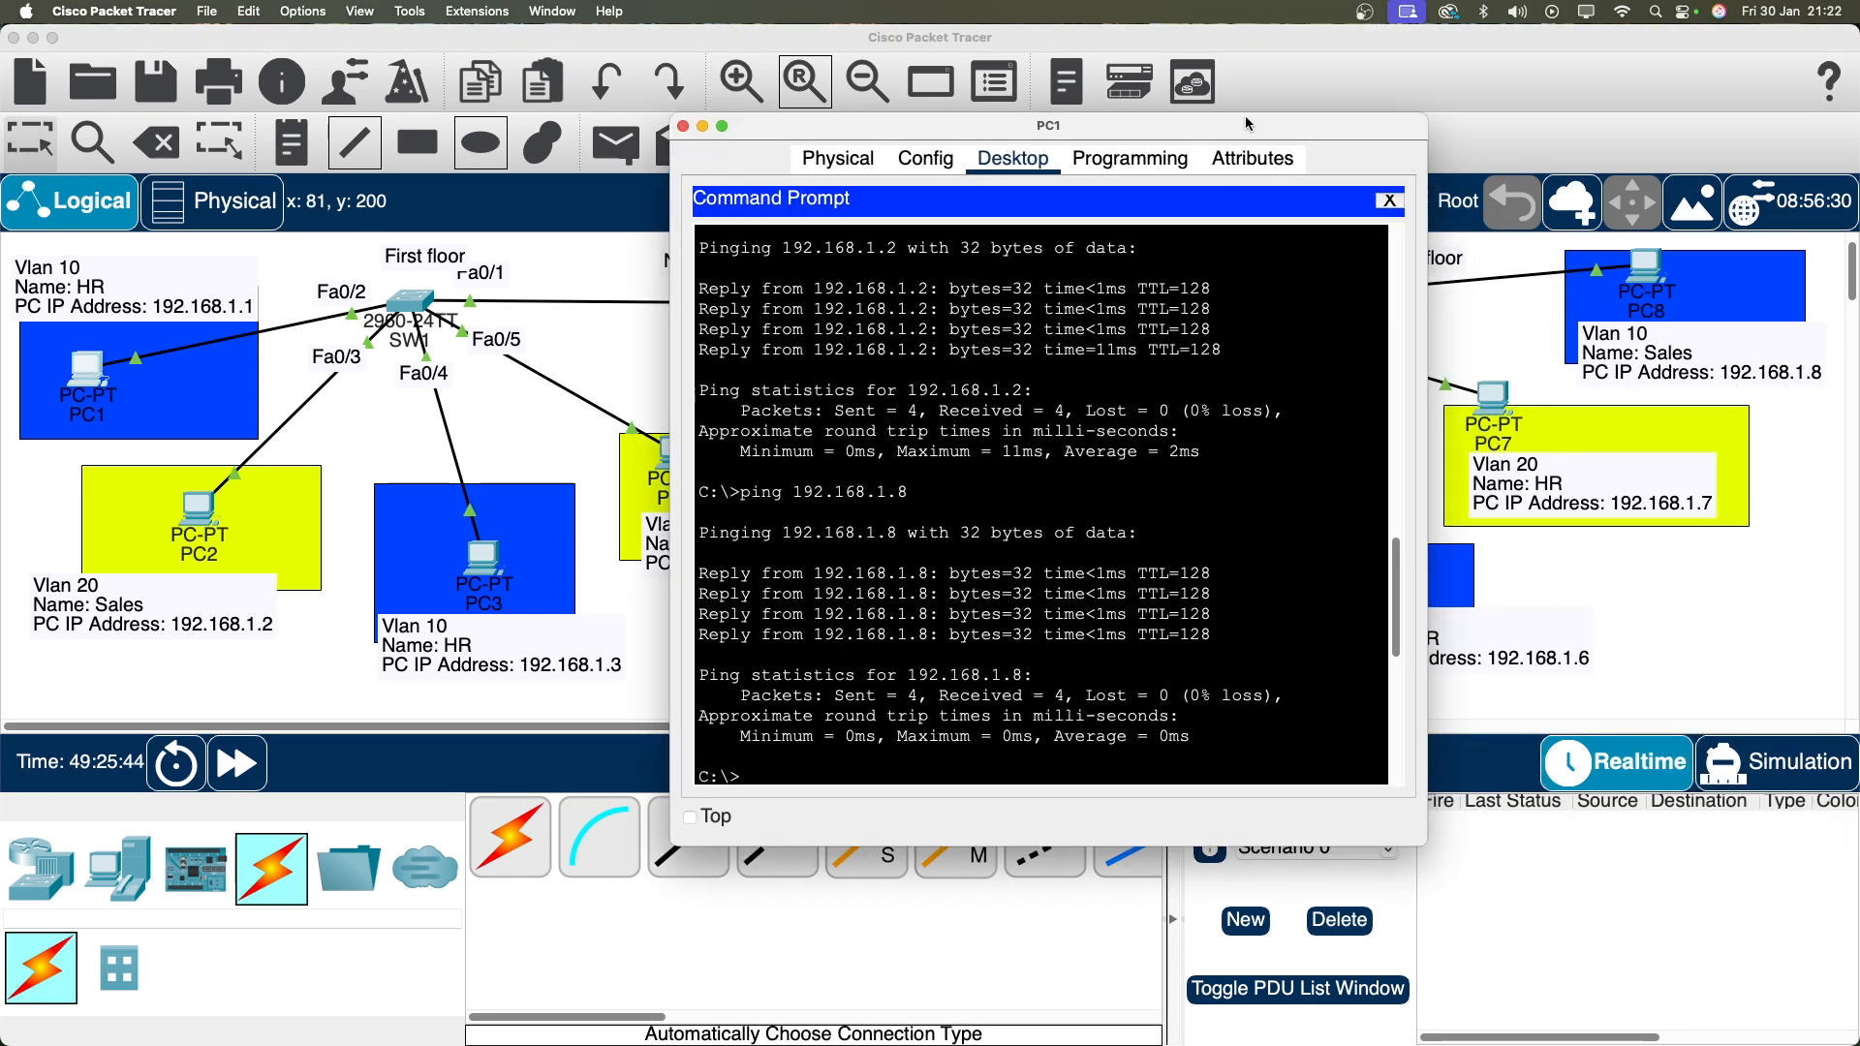
drag(1250, 122, 1078, 118)
key(Return)
key(Return)
text(ping 192.168.1.3)
key(Return)
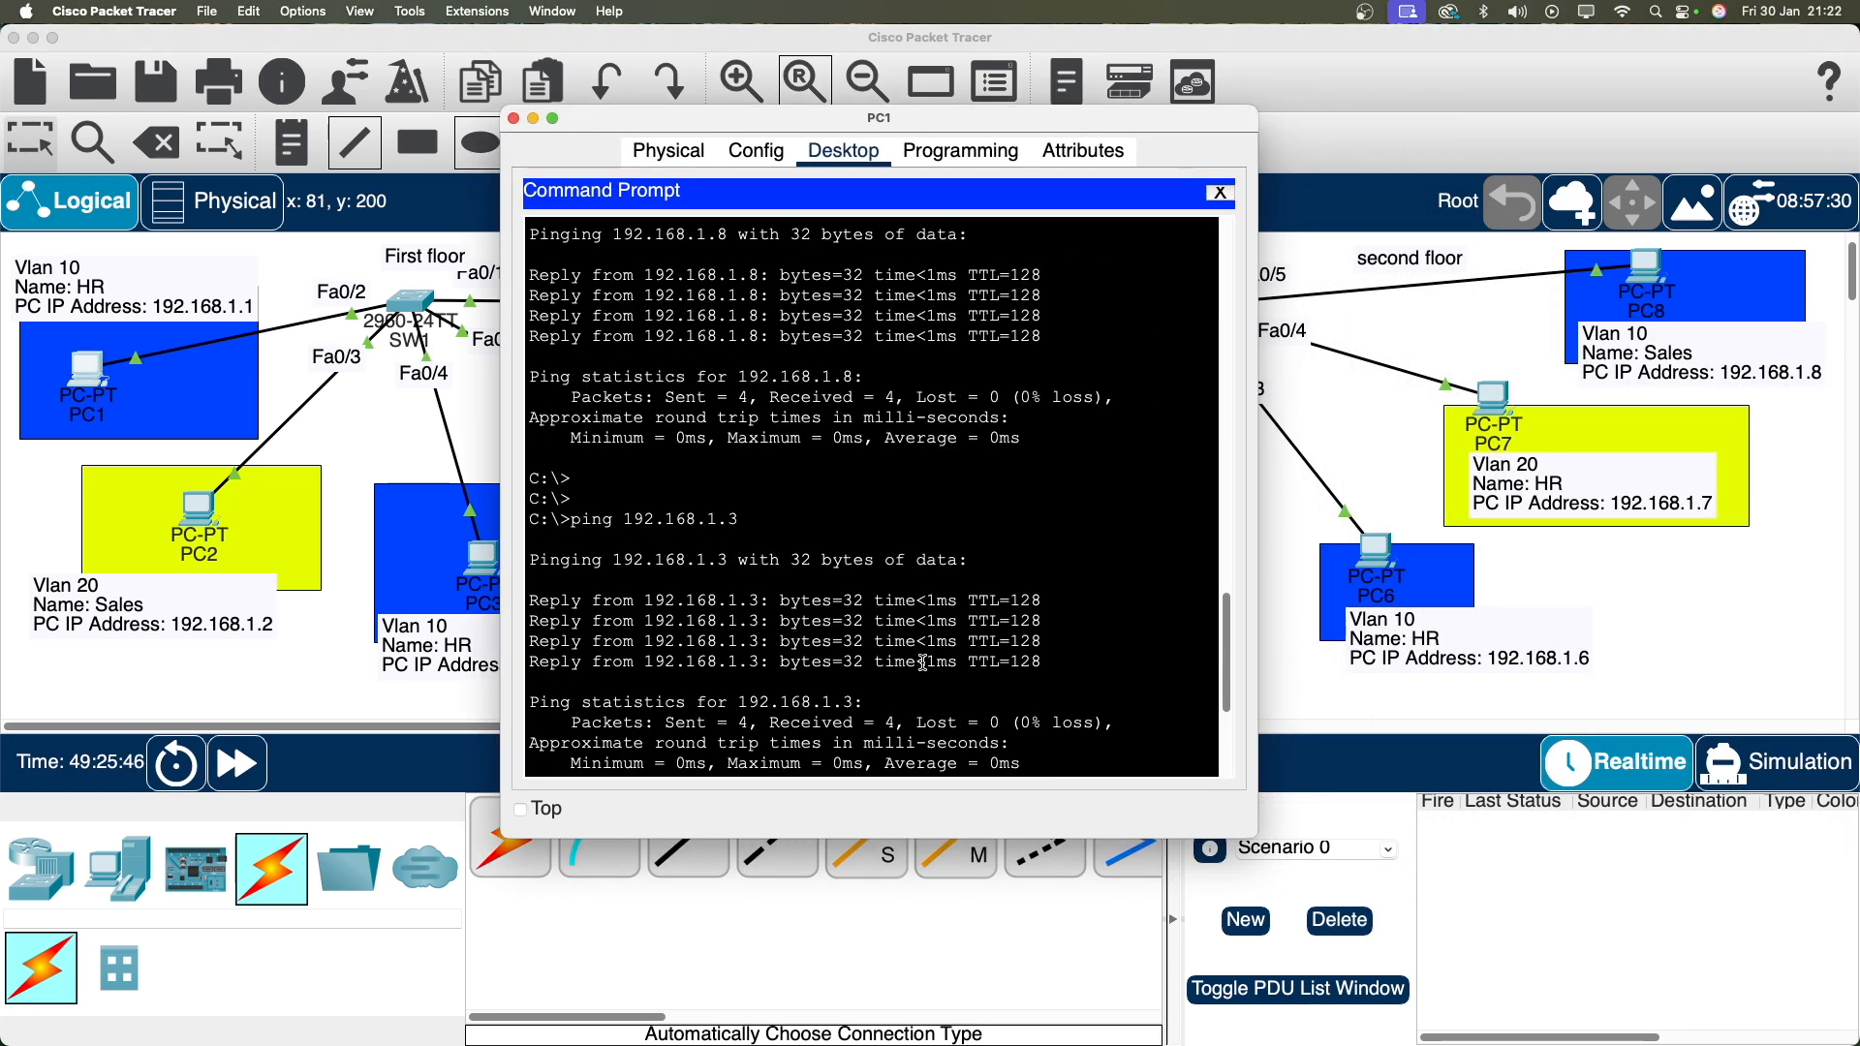
key(ctrl+c)
key(Return)
text(ping)
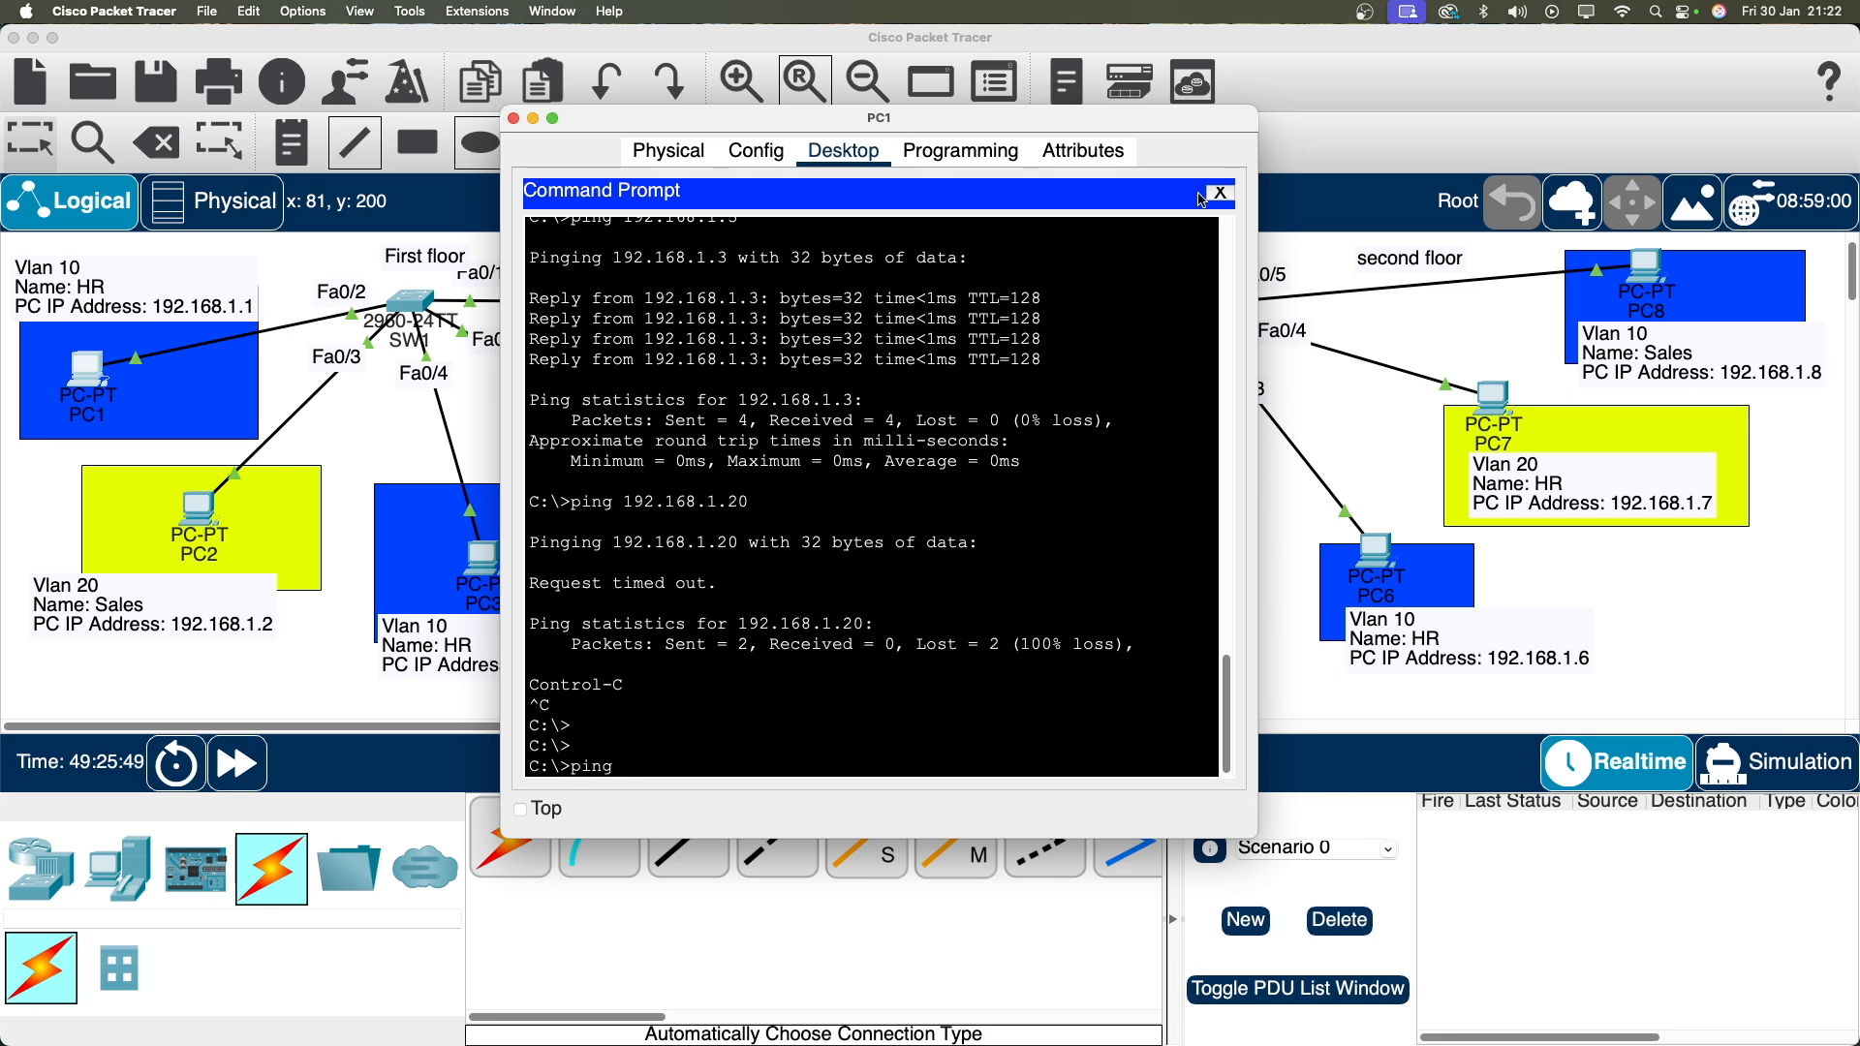
drag(1175, 124, 895, 101)
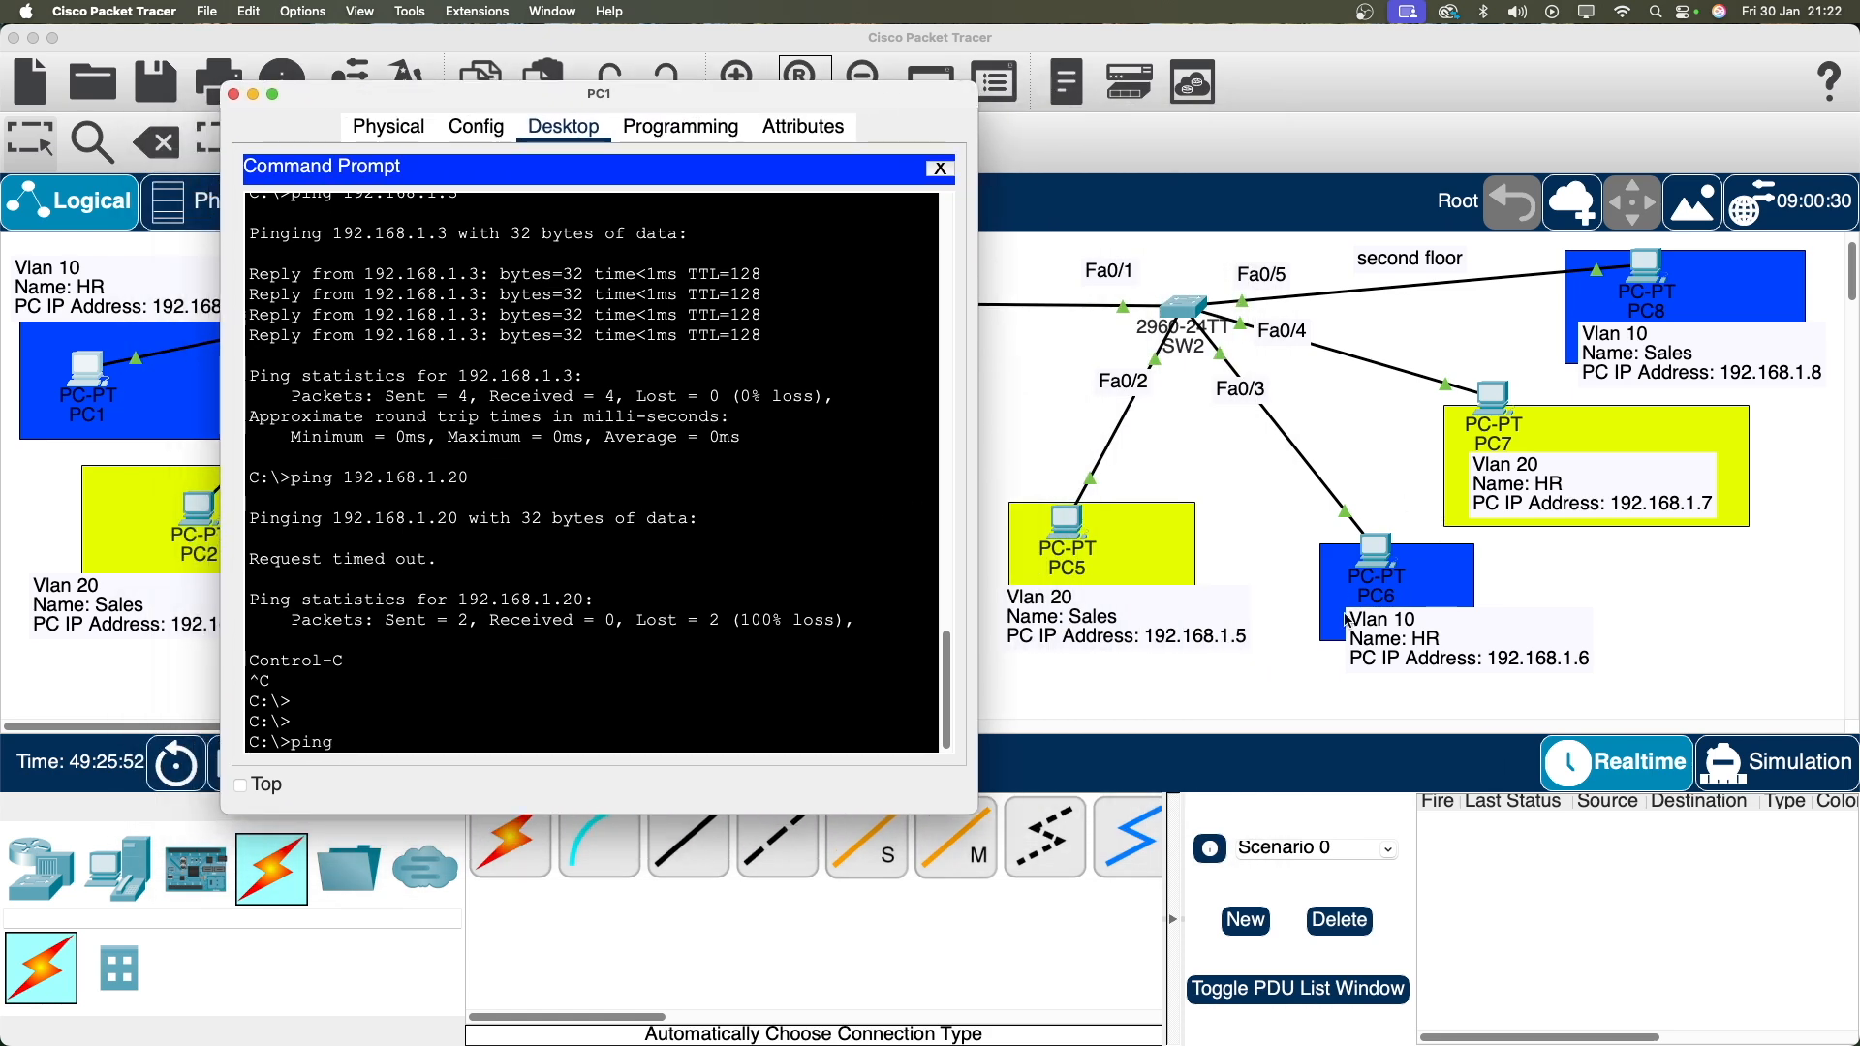
Ping PC6 at 192.168.1.6 from PC1 to test VLAN 10 across the switches, and interrupt the ping.
scroll(1347, 618, down, 3)
scroll(556, 694, up, 4)
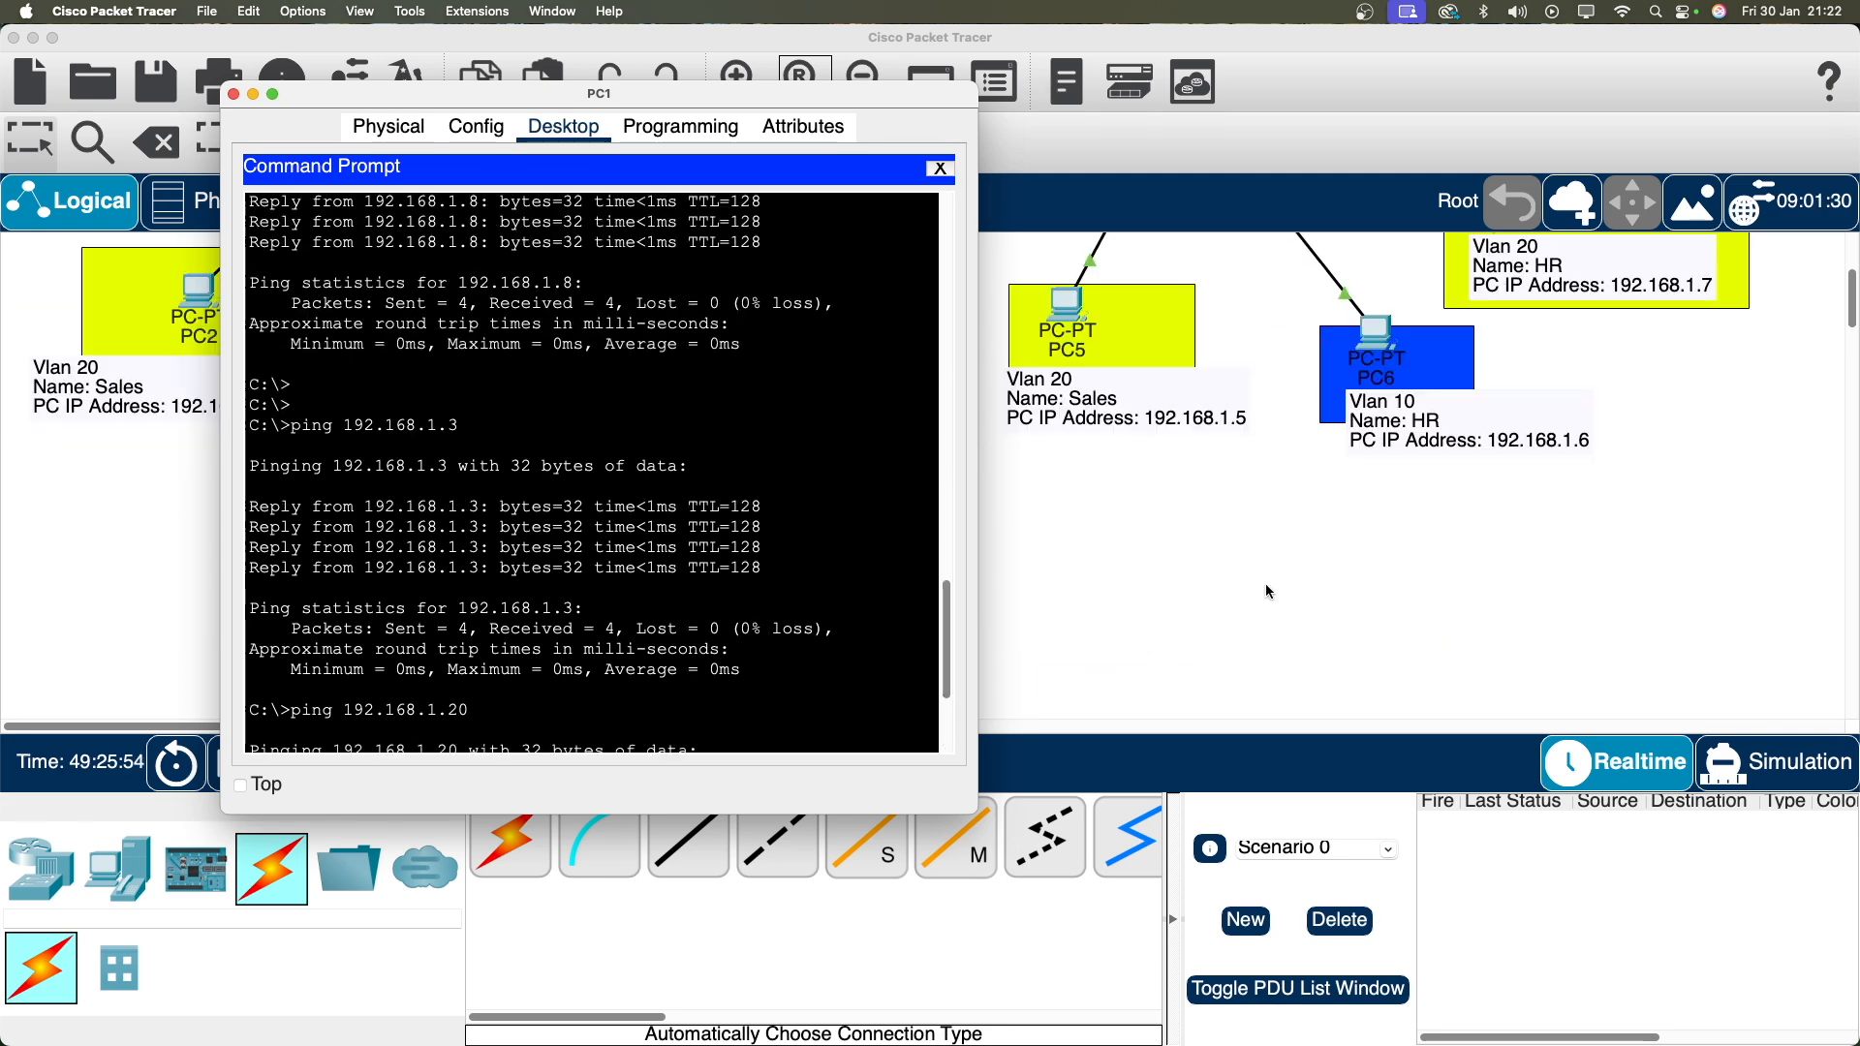
scroll(1265, 584, up, 3)
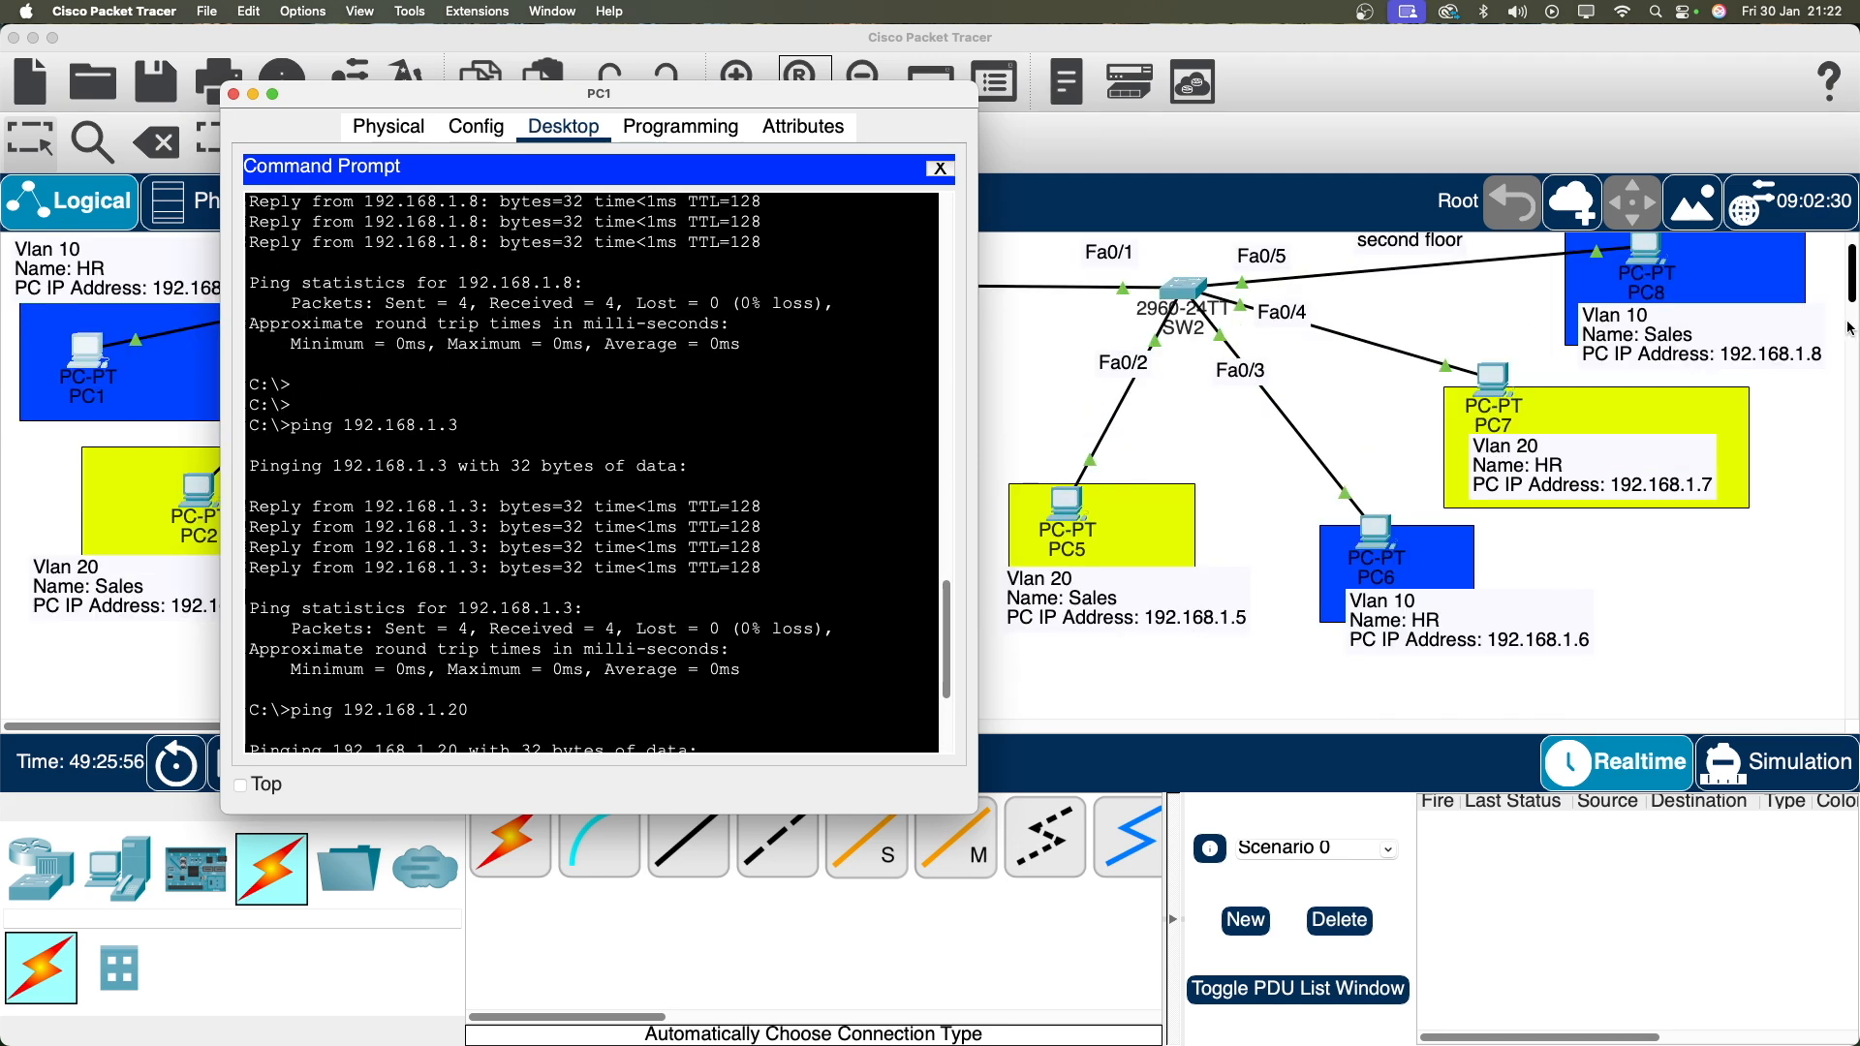
click(1853, 290)
scroll(1821, 320, up, 2)
scroll(1743, 290, down, 2)
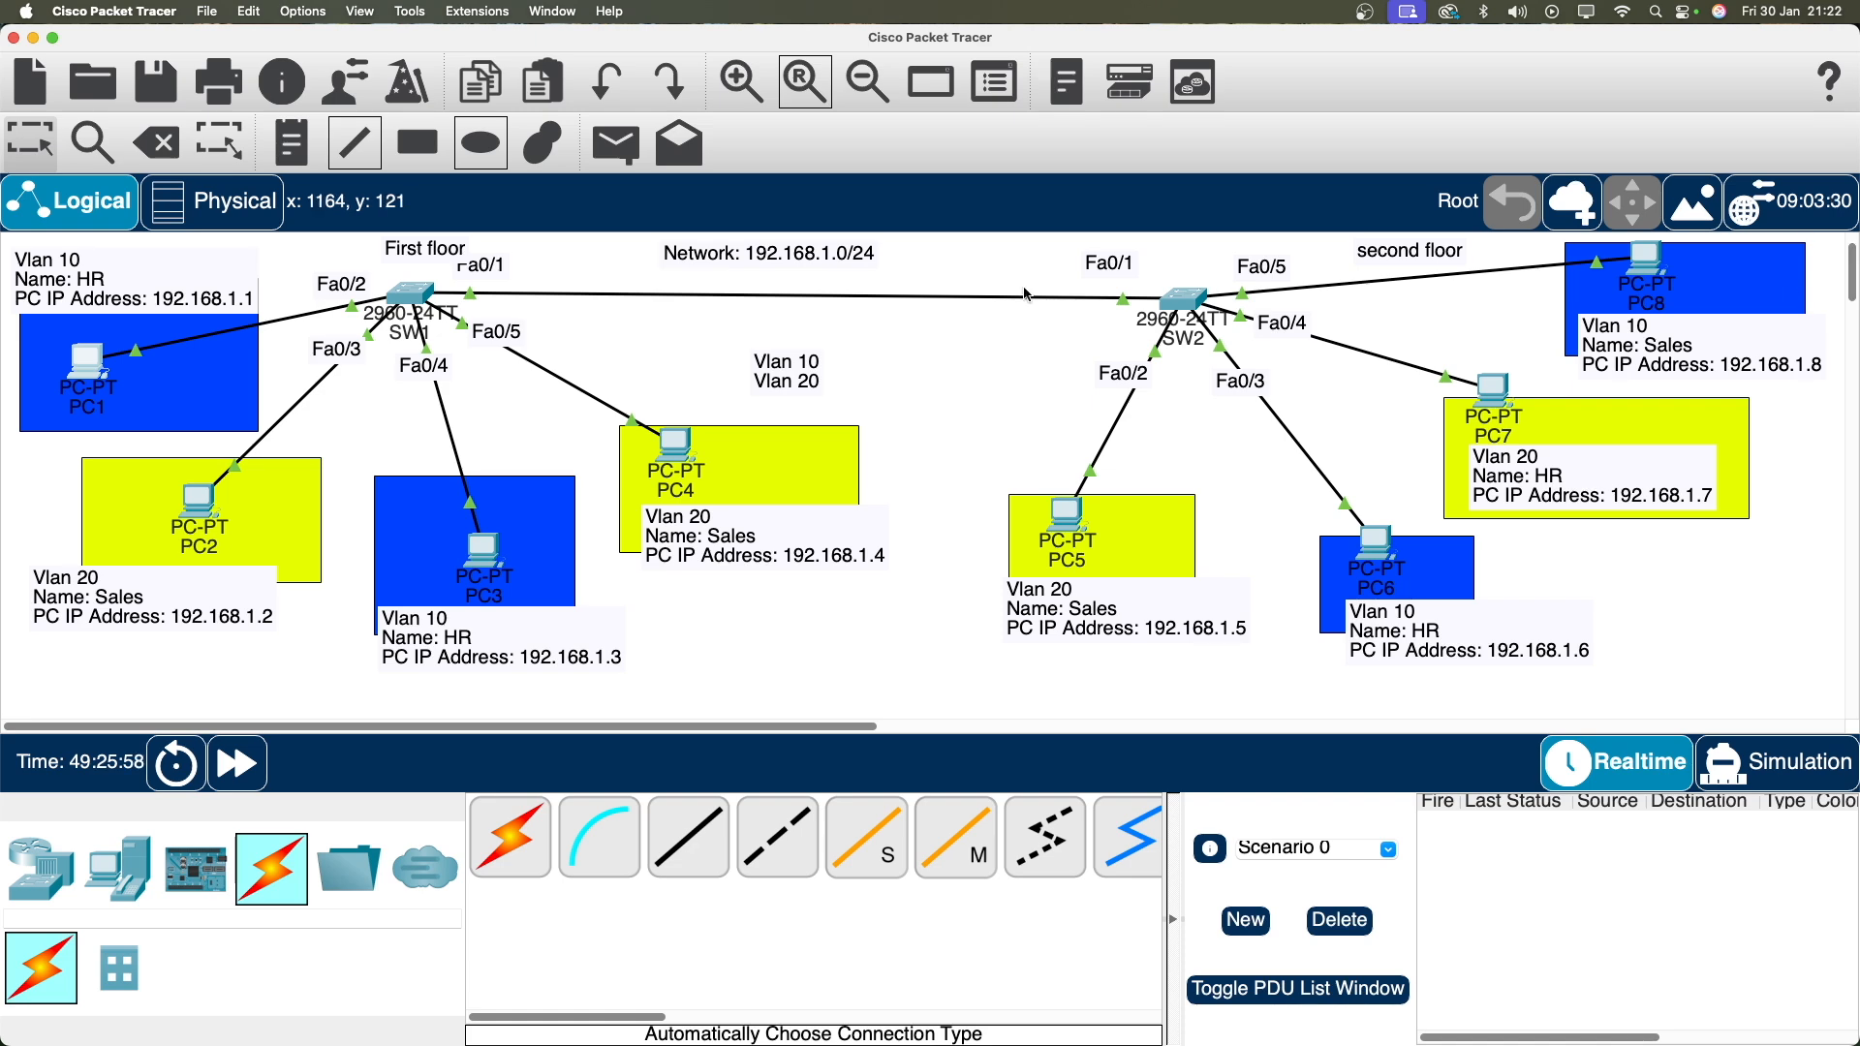
click(126, 375)
scroll(571, 532, down, 5)
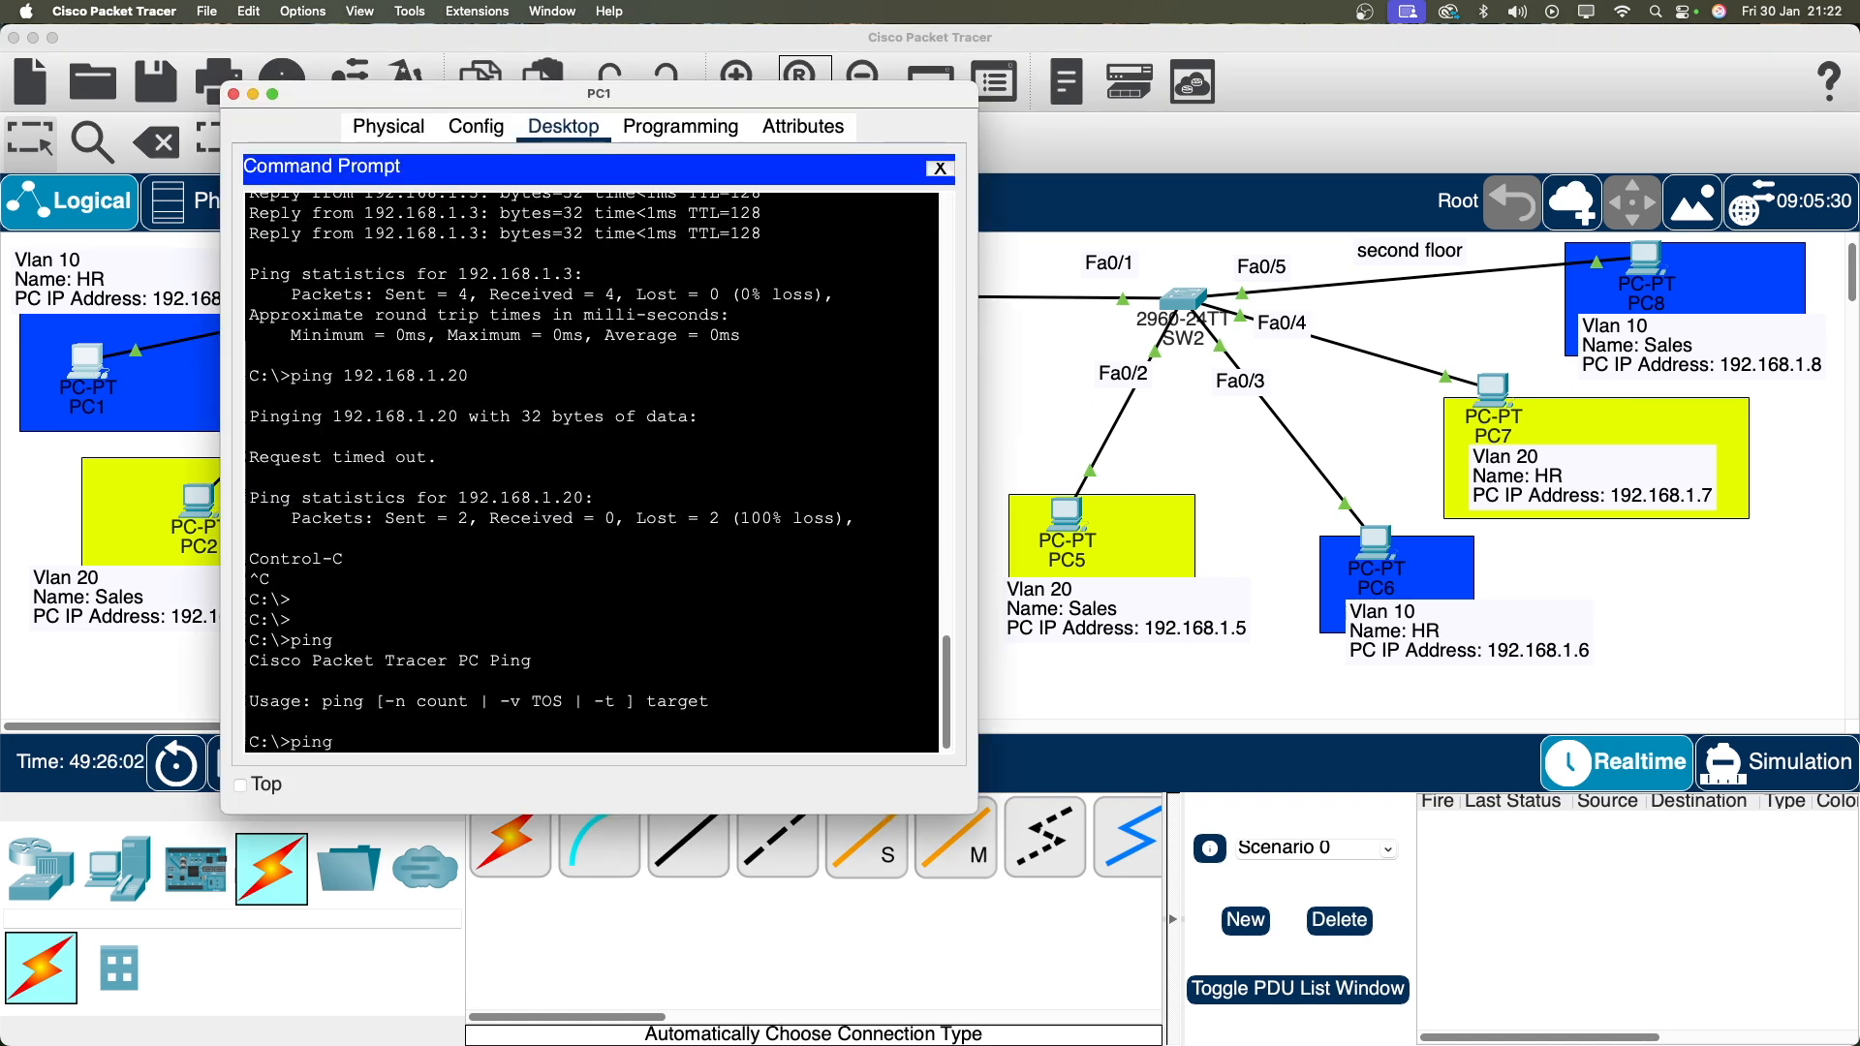
text(192.168.1.6)
key(Return)
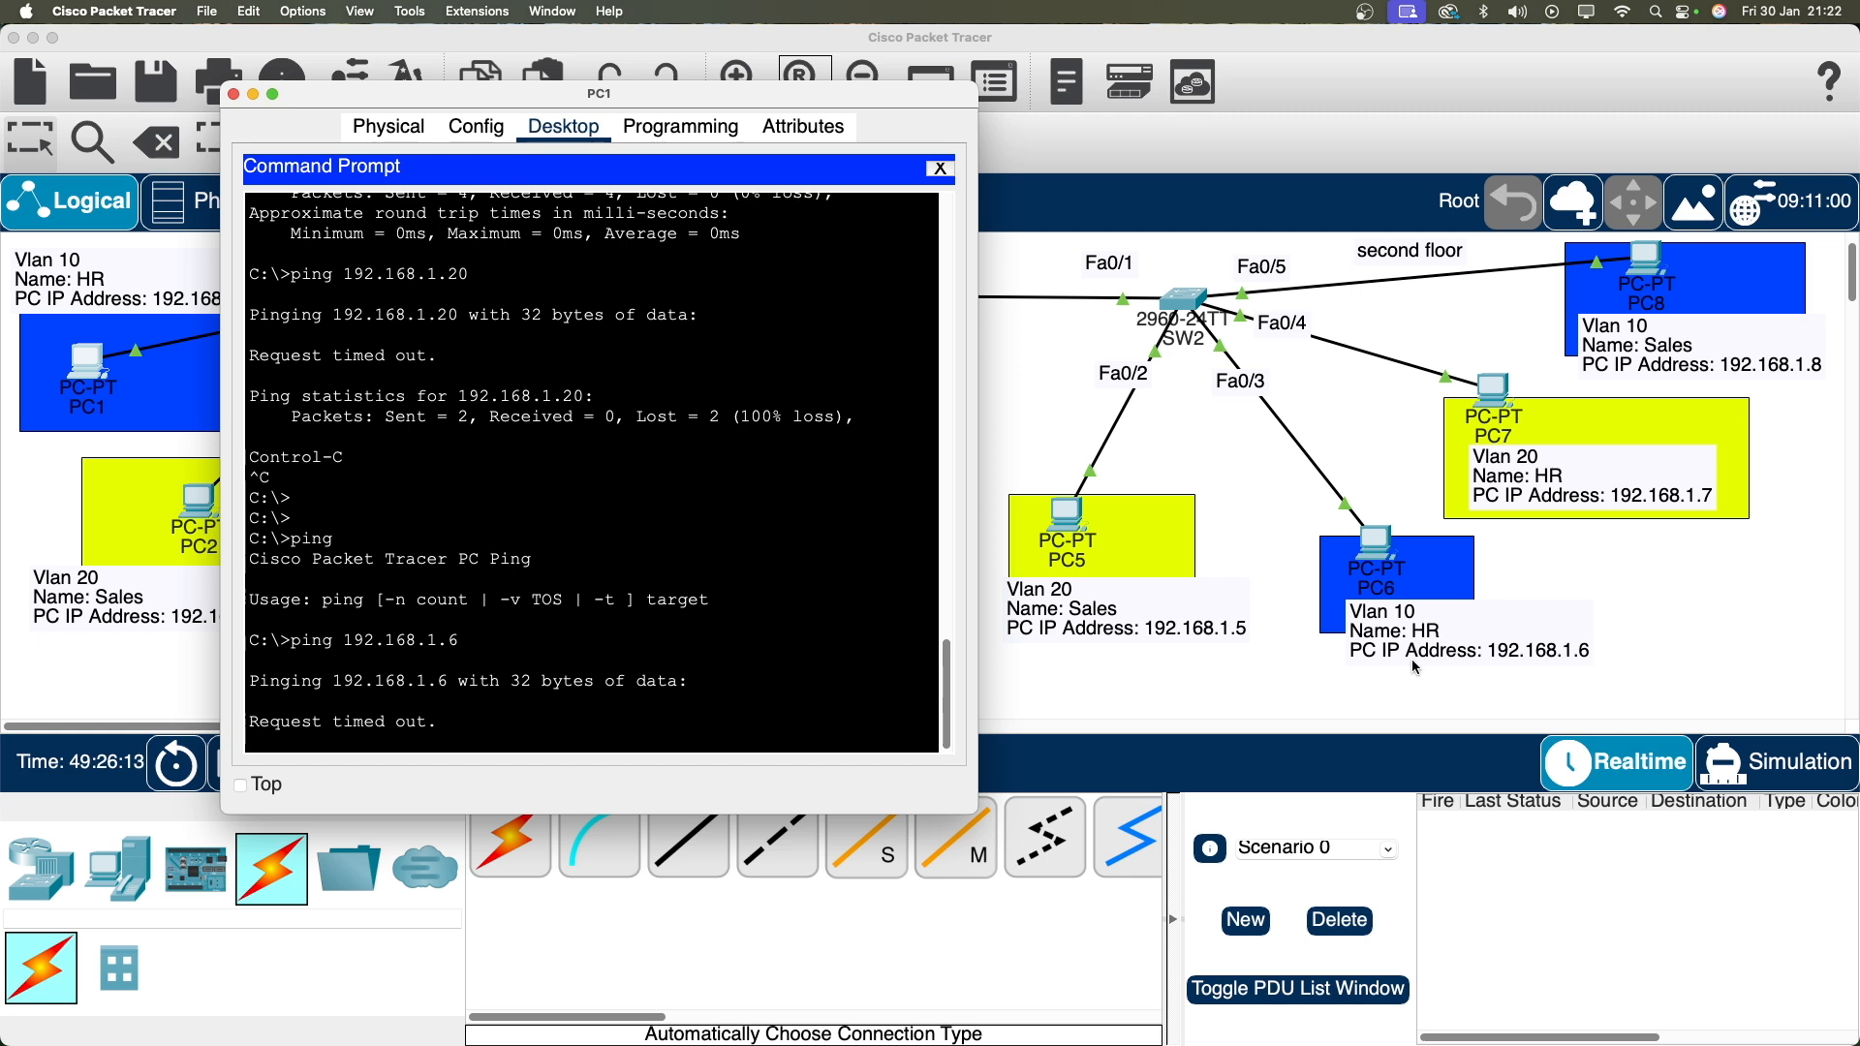
key(ctrl+c)
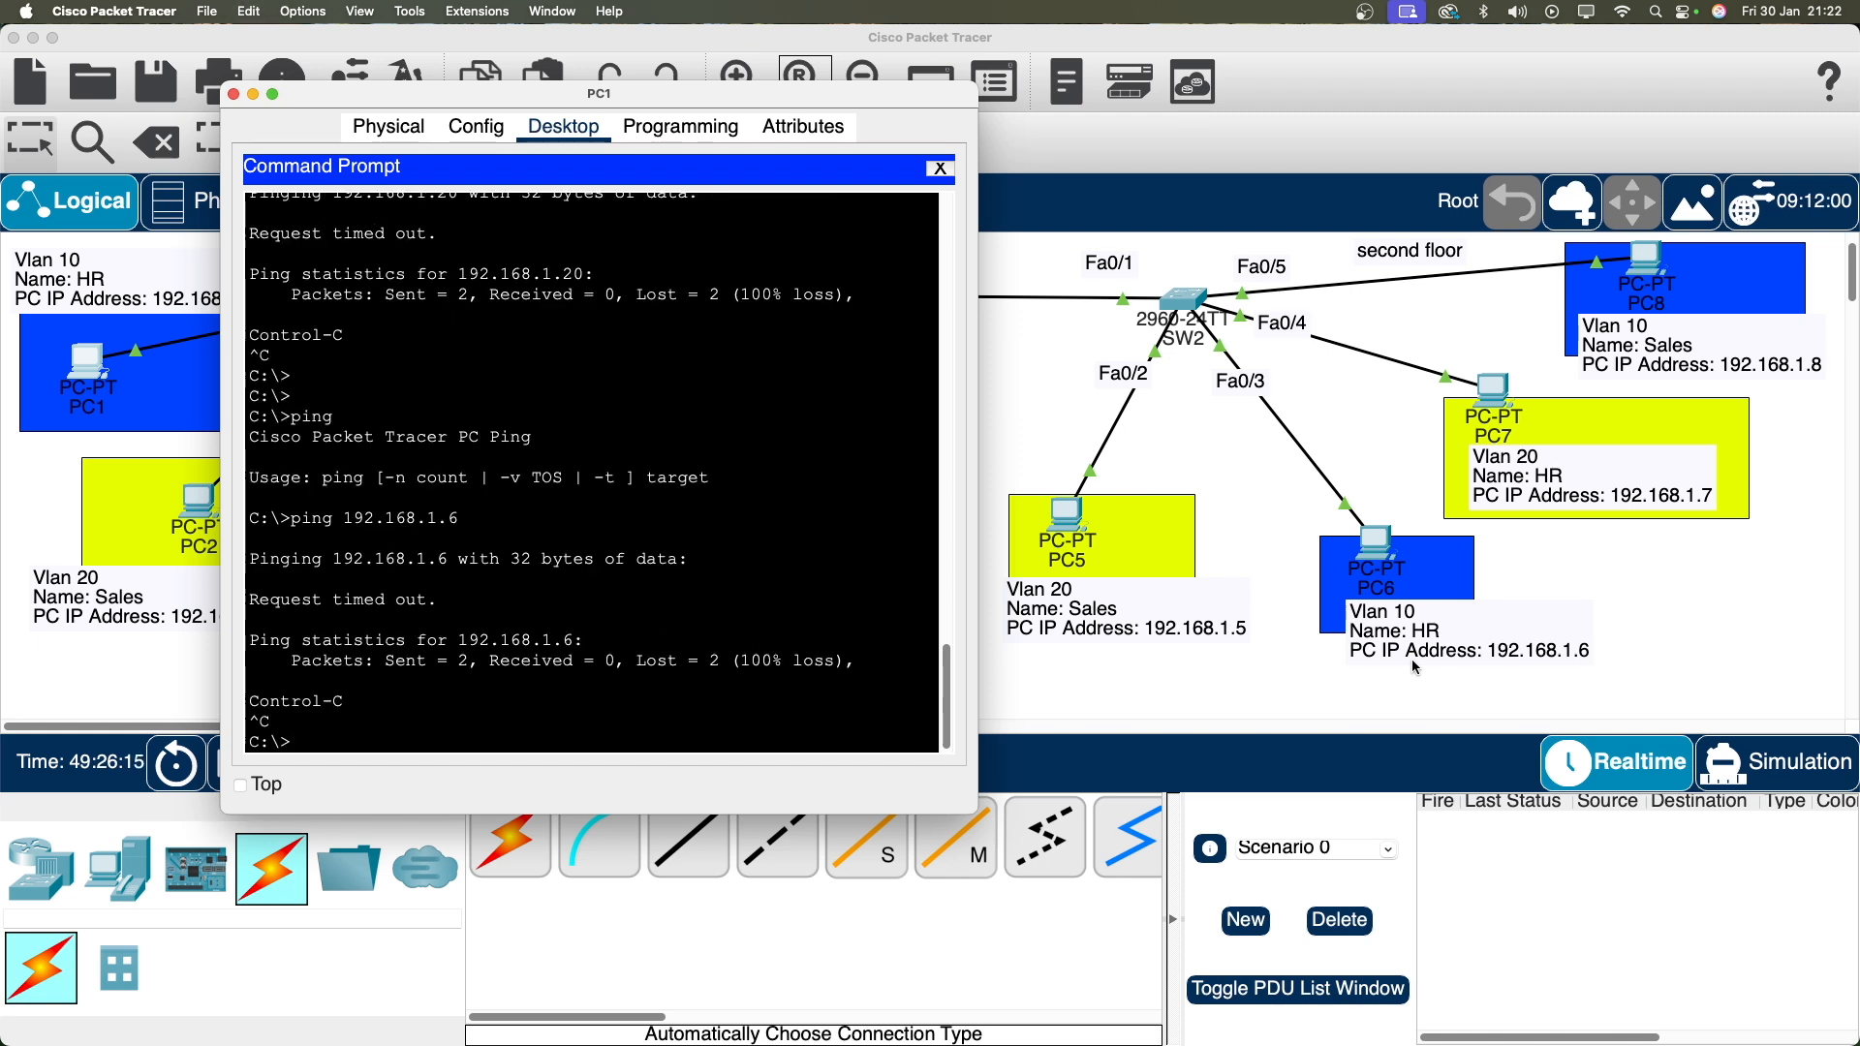
Ping PC8 at 192.168.1.8 from PC1 and close PC1's window.
key(Up)
text(8)
key(Return)
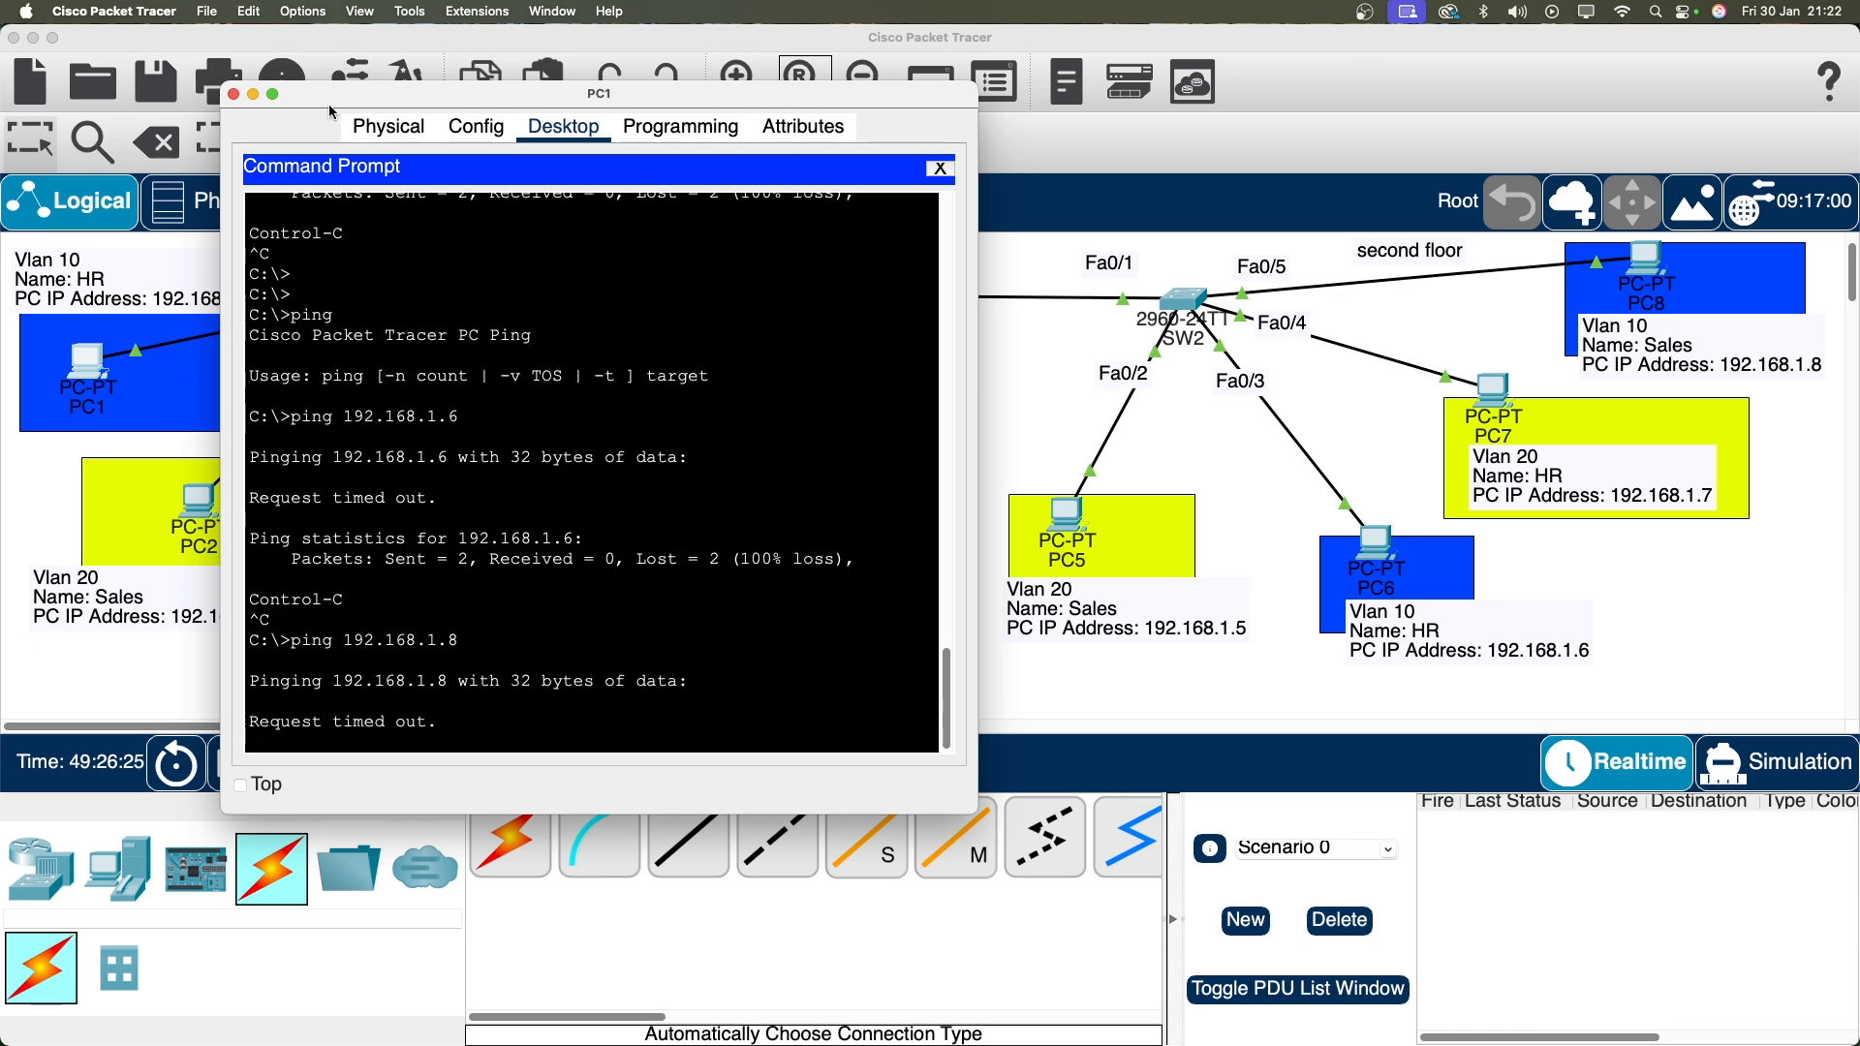
click(232, 94)
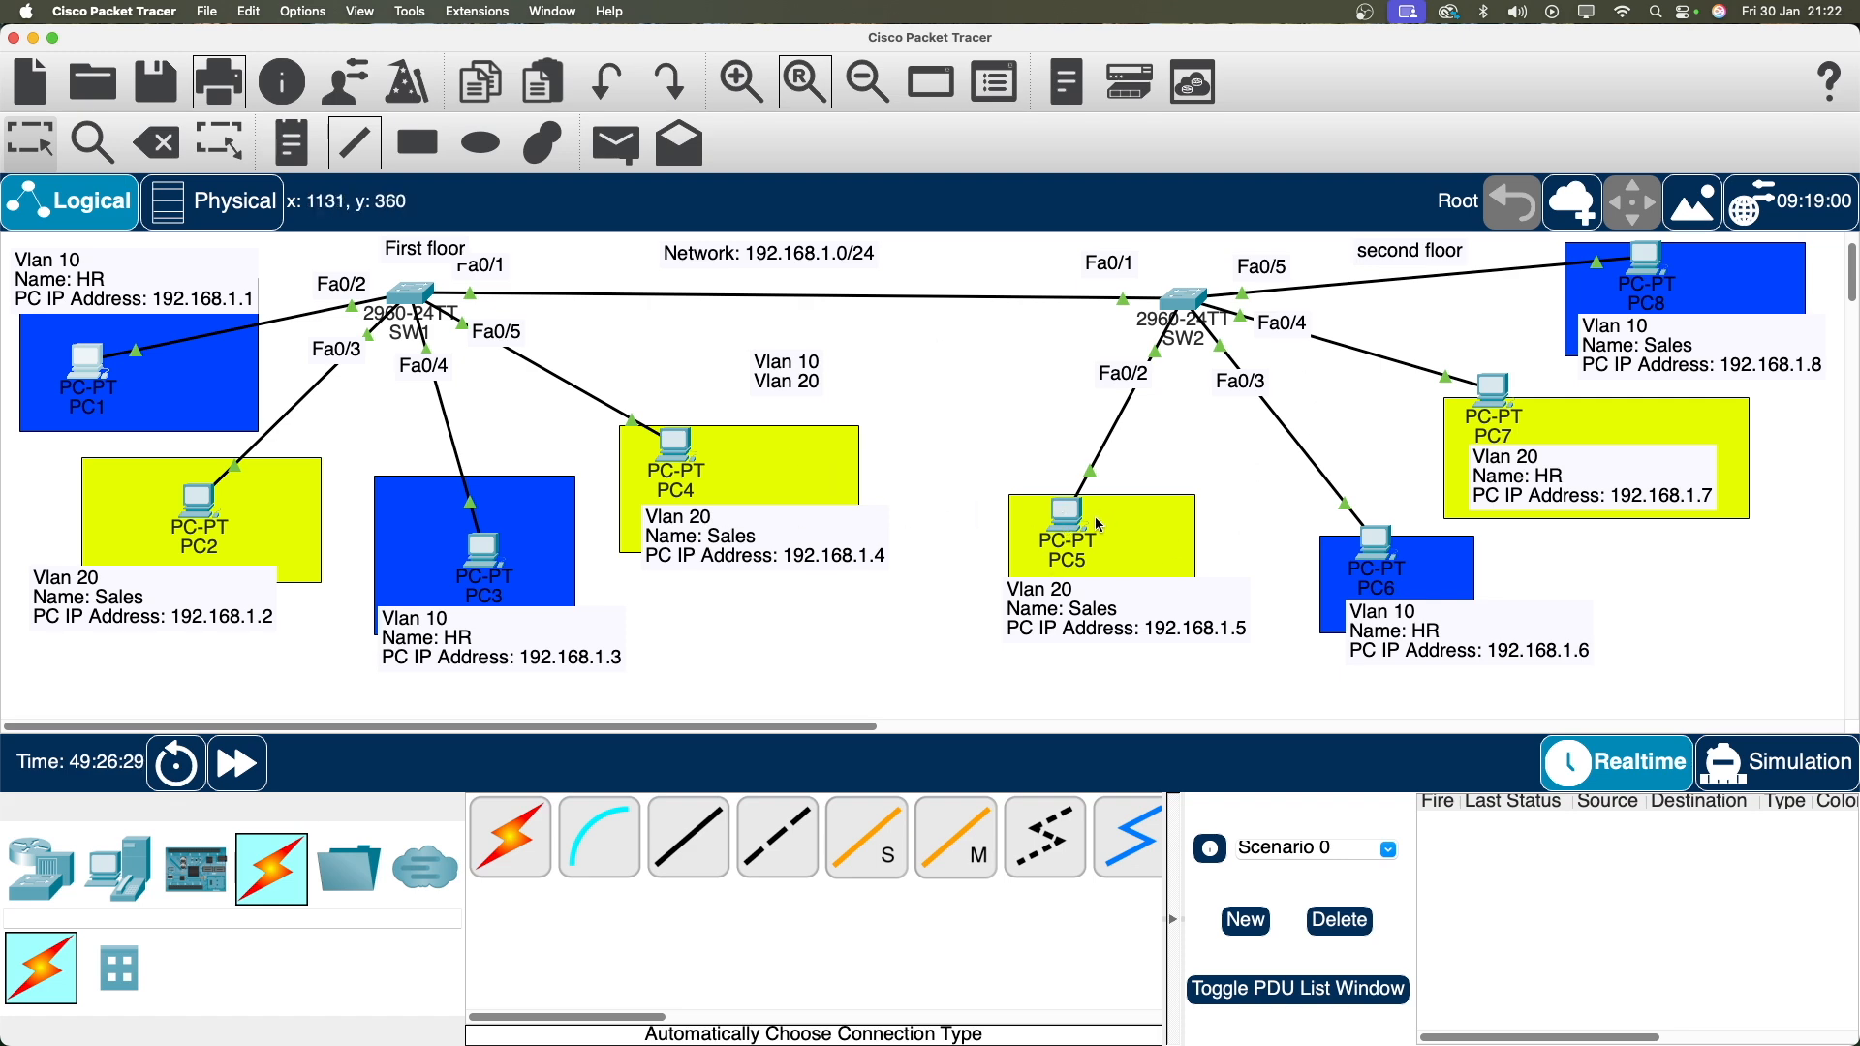
From PC5's Command Prompt, ping PC7 at 192.168.1.7 to test VLAN 20 on the second floor, and close the window.
click(1058, 524)
drag(1067, 160, 974, 136)
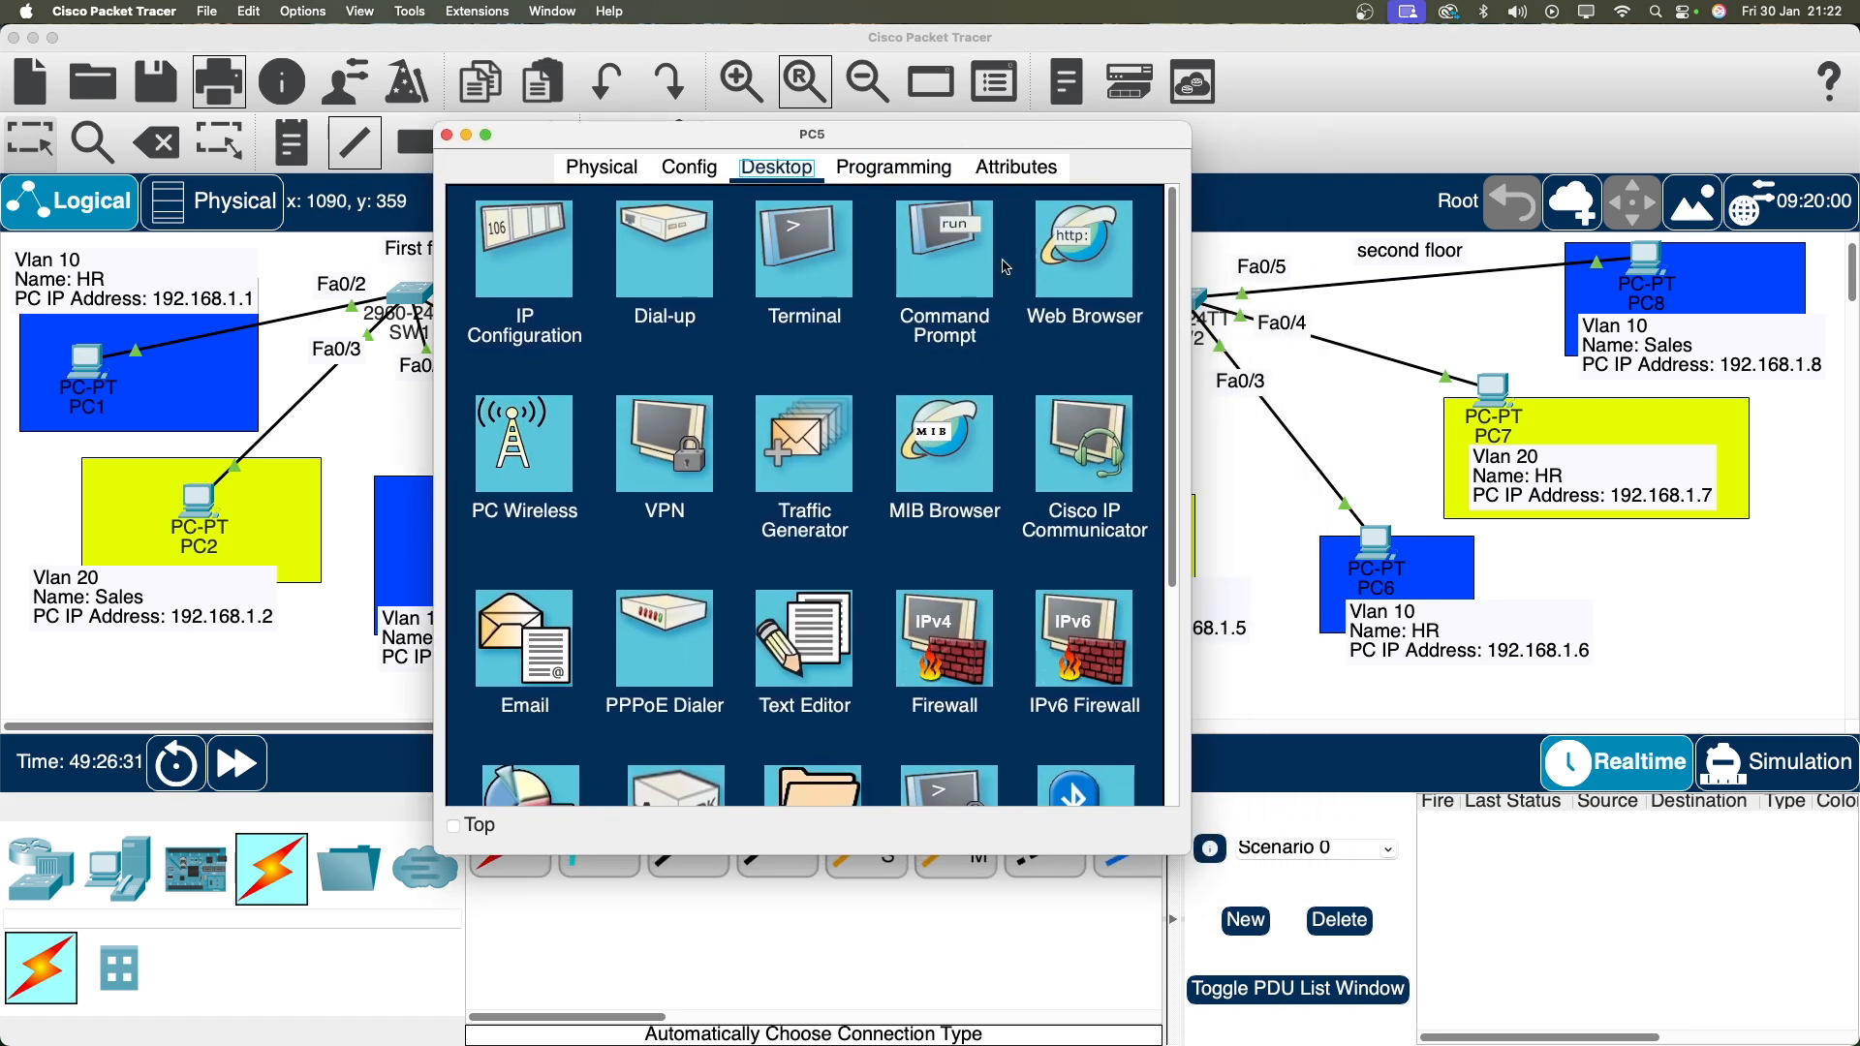
click(970, 279)
key(Return)
text(ping )
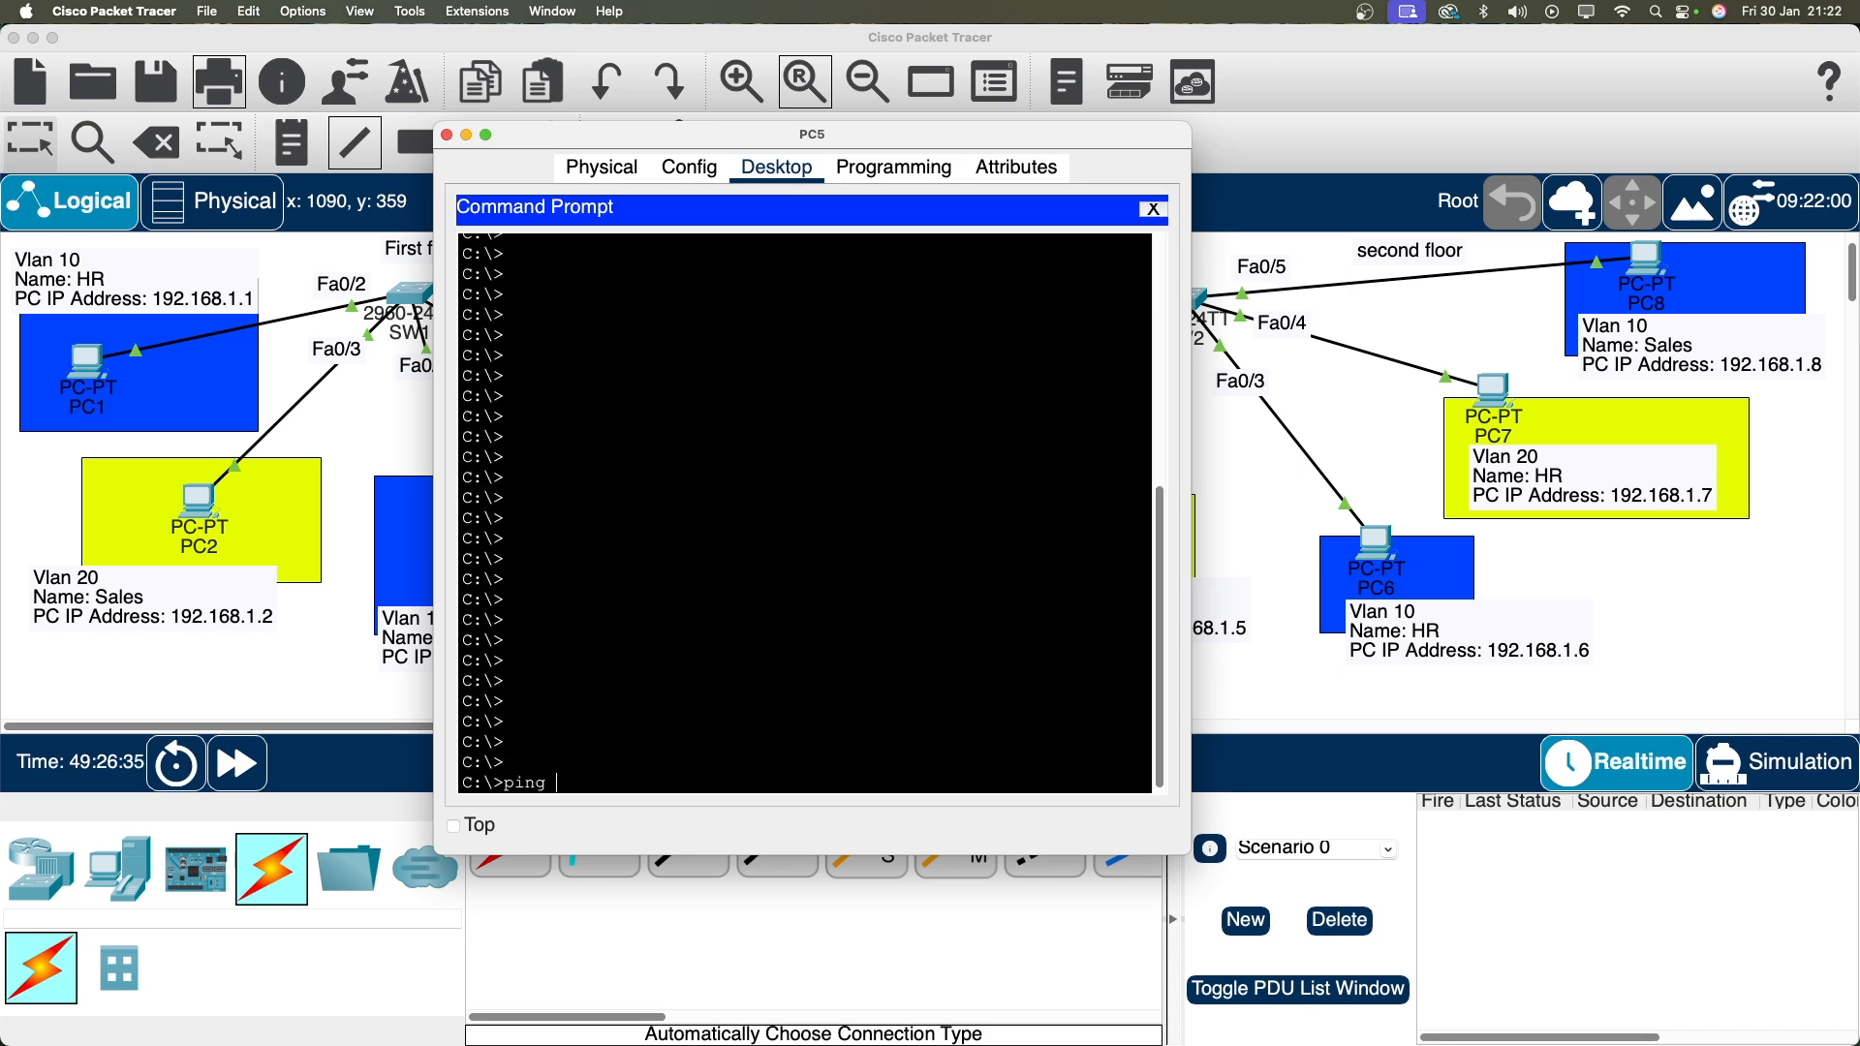
text(192.168.1.7)
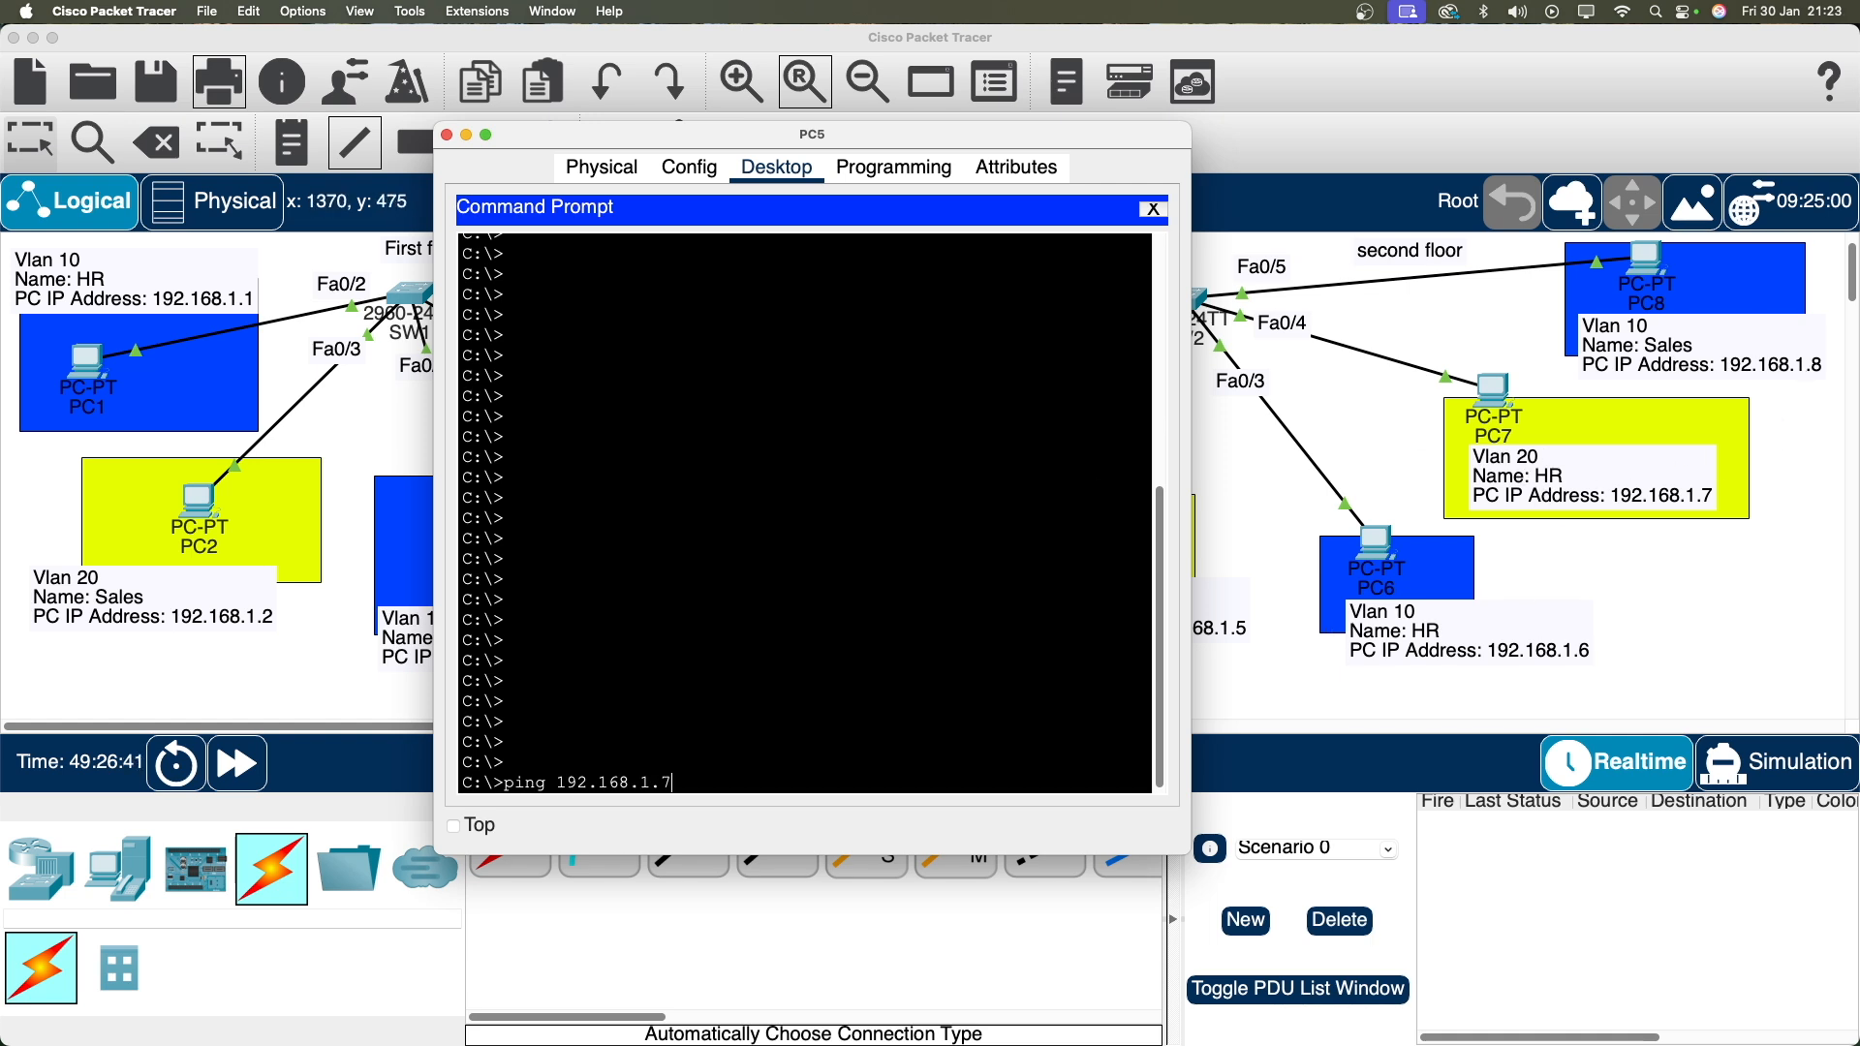
key(Return)
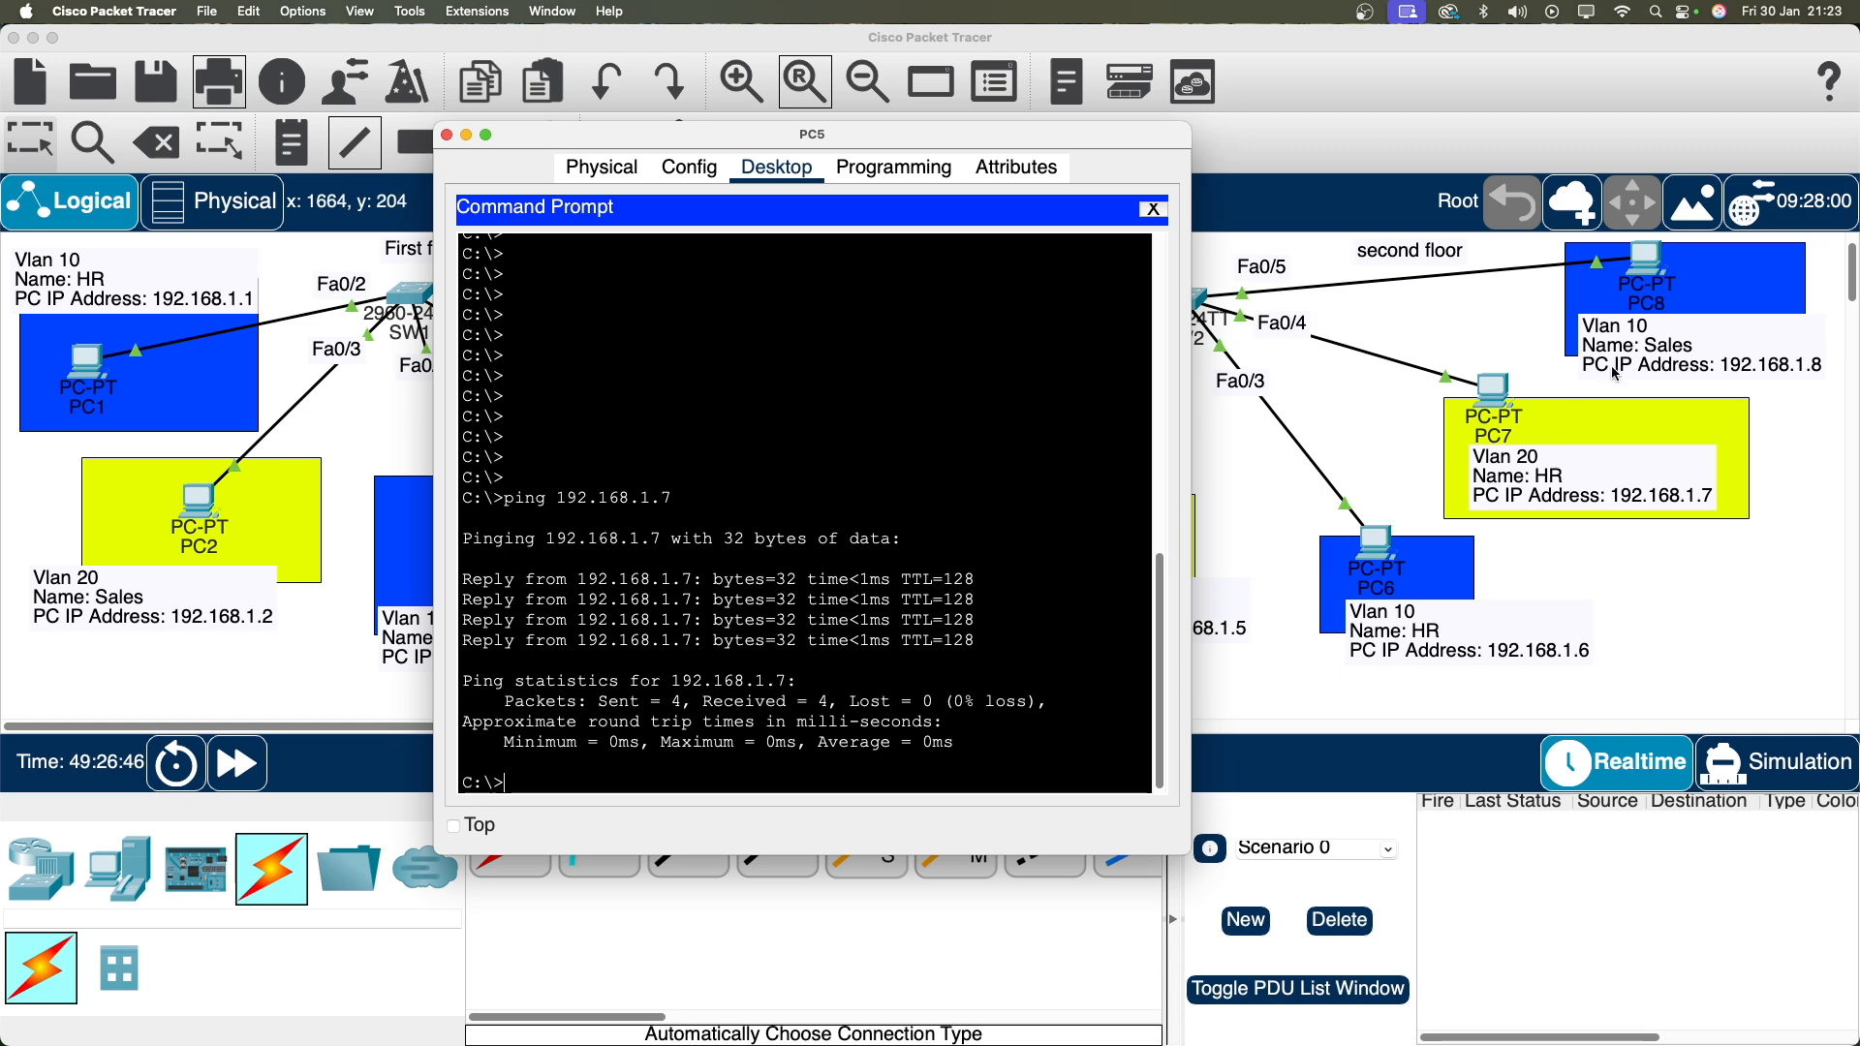
click(447, 136)
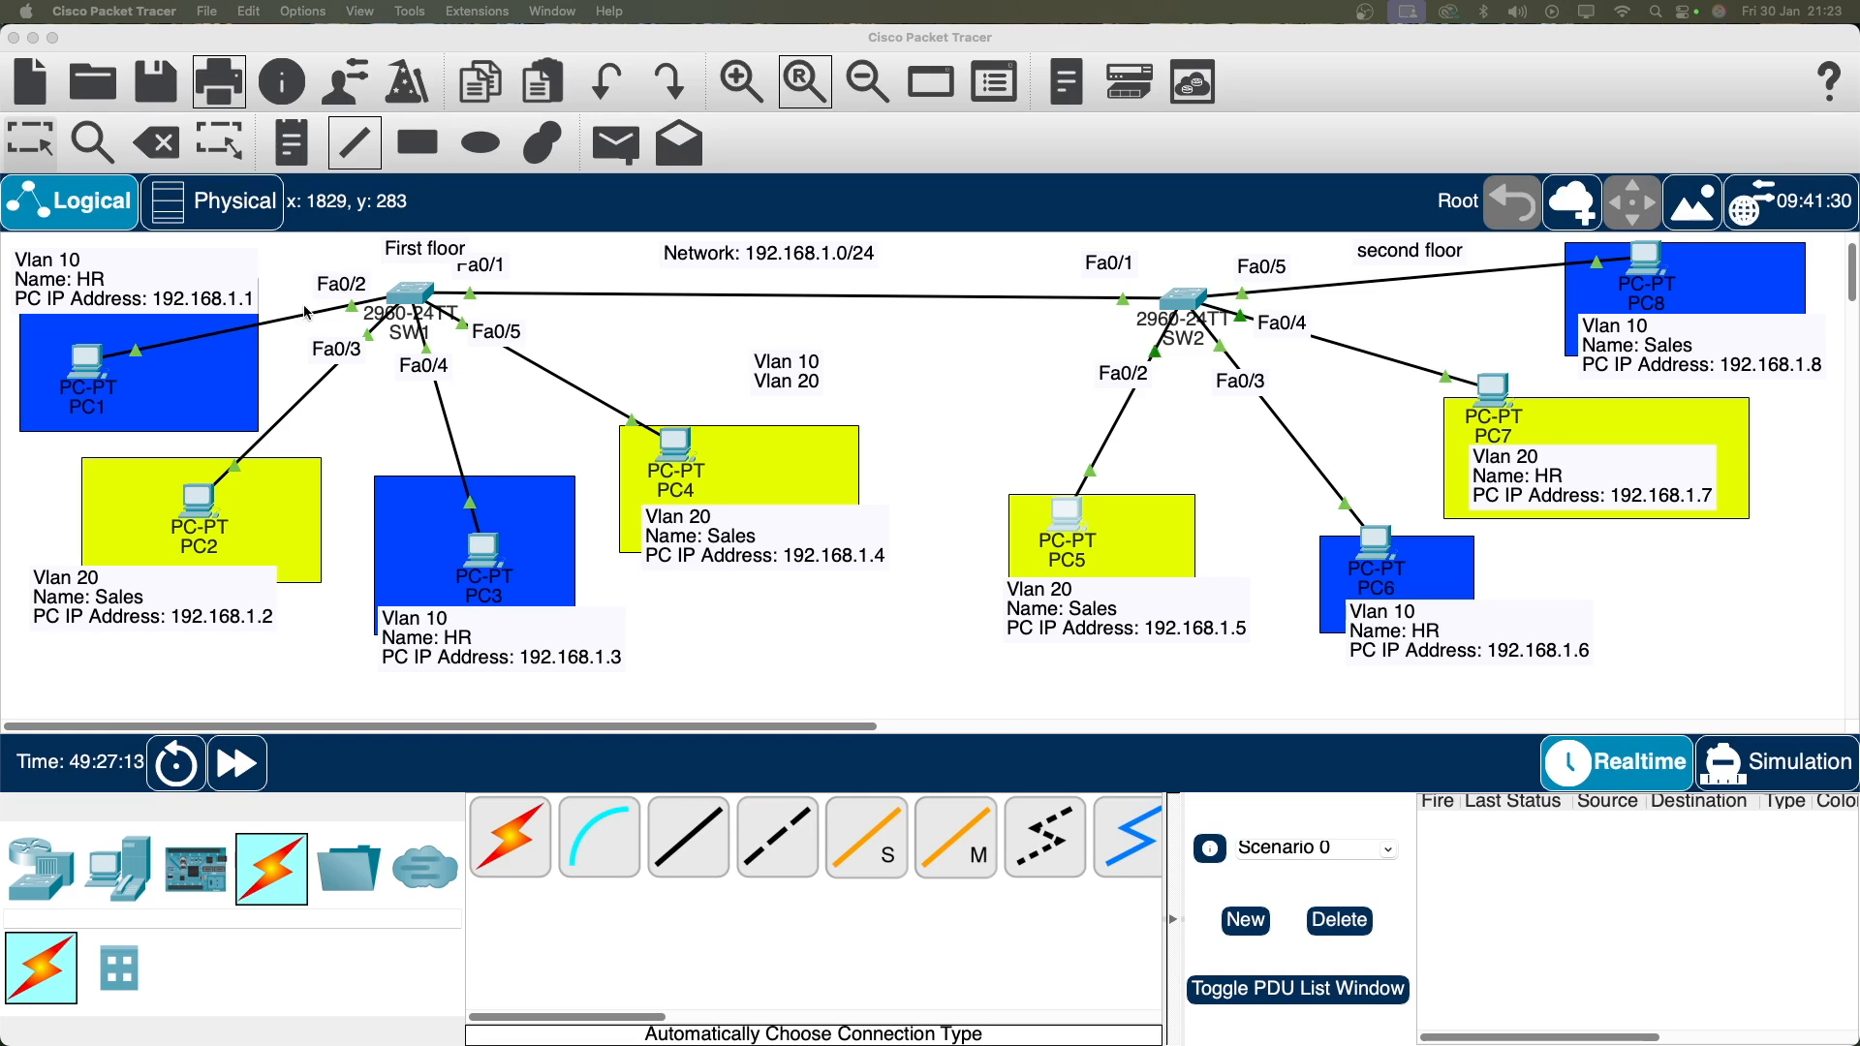
Open SW1's command line and enter configuration of interface f0/1, the link to SW2.
click(500, 277)
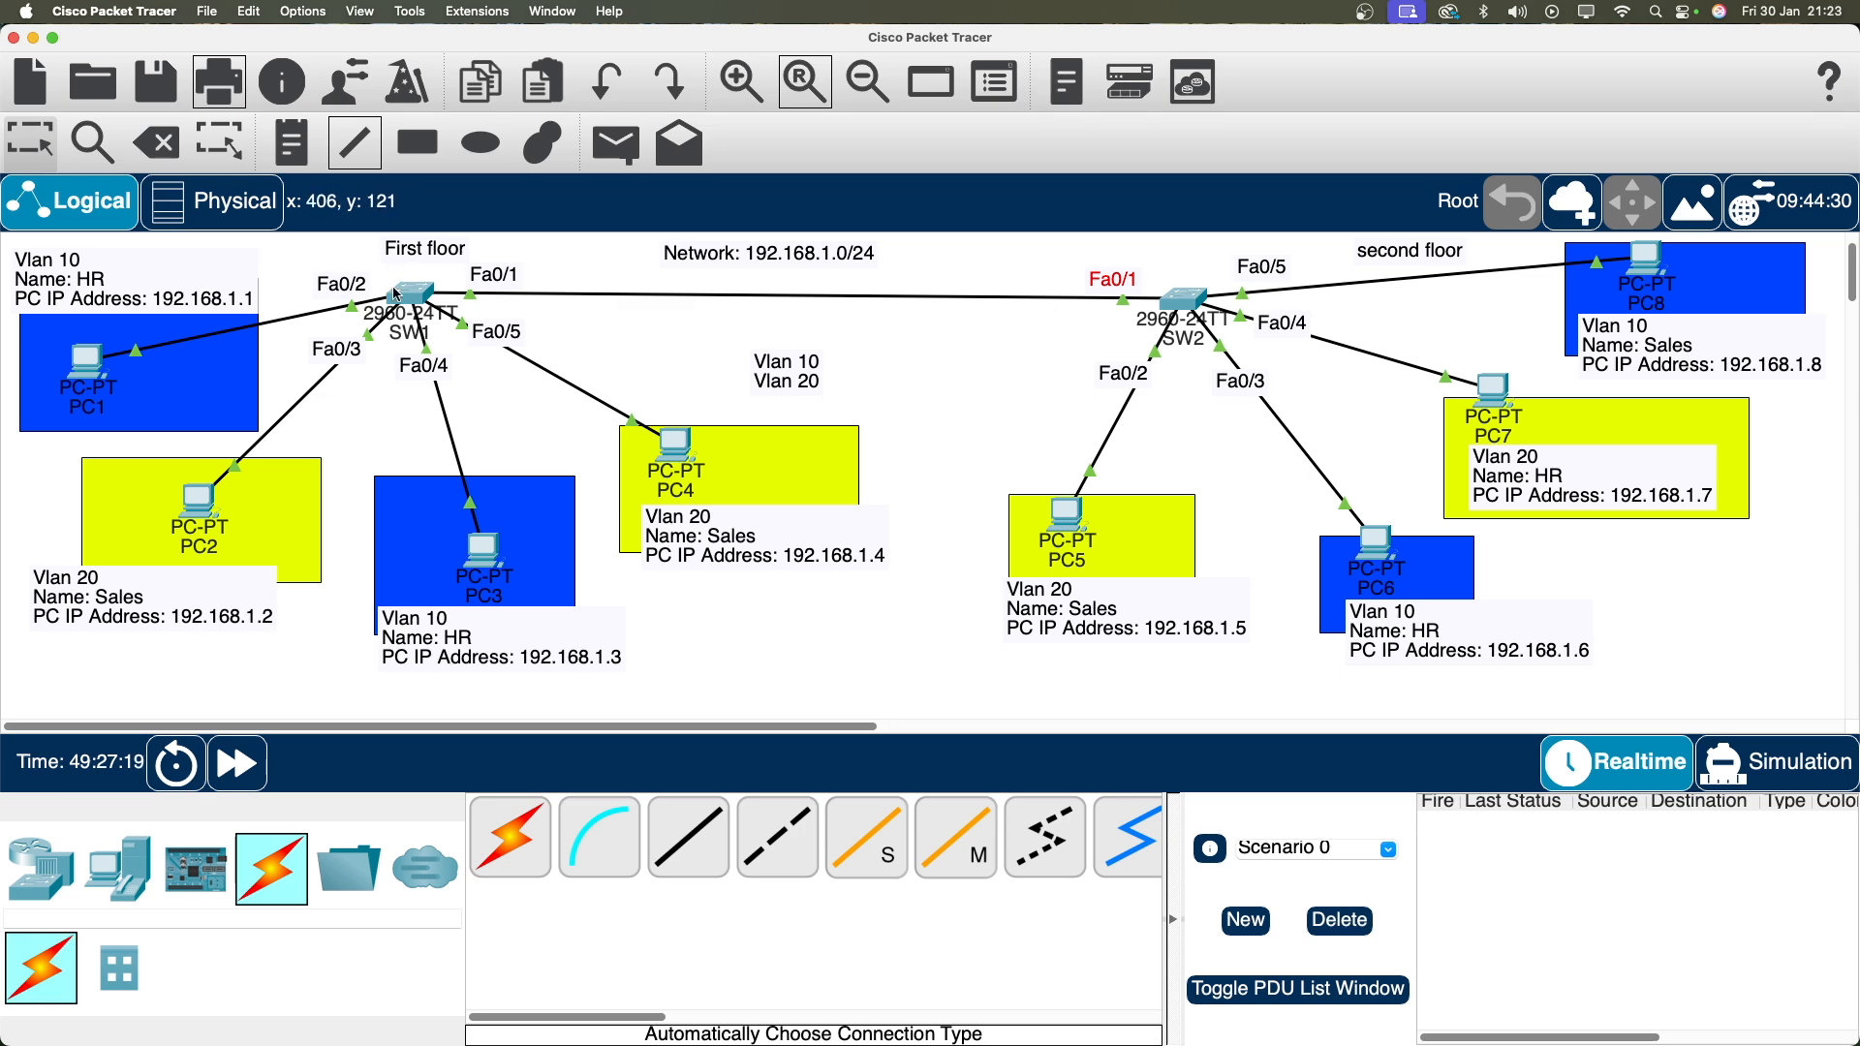
click(422, 306)
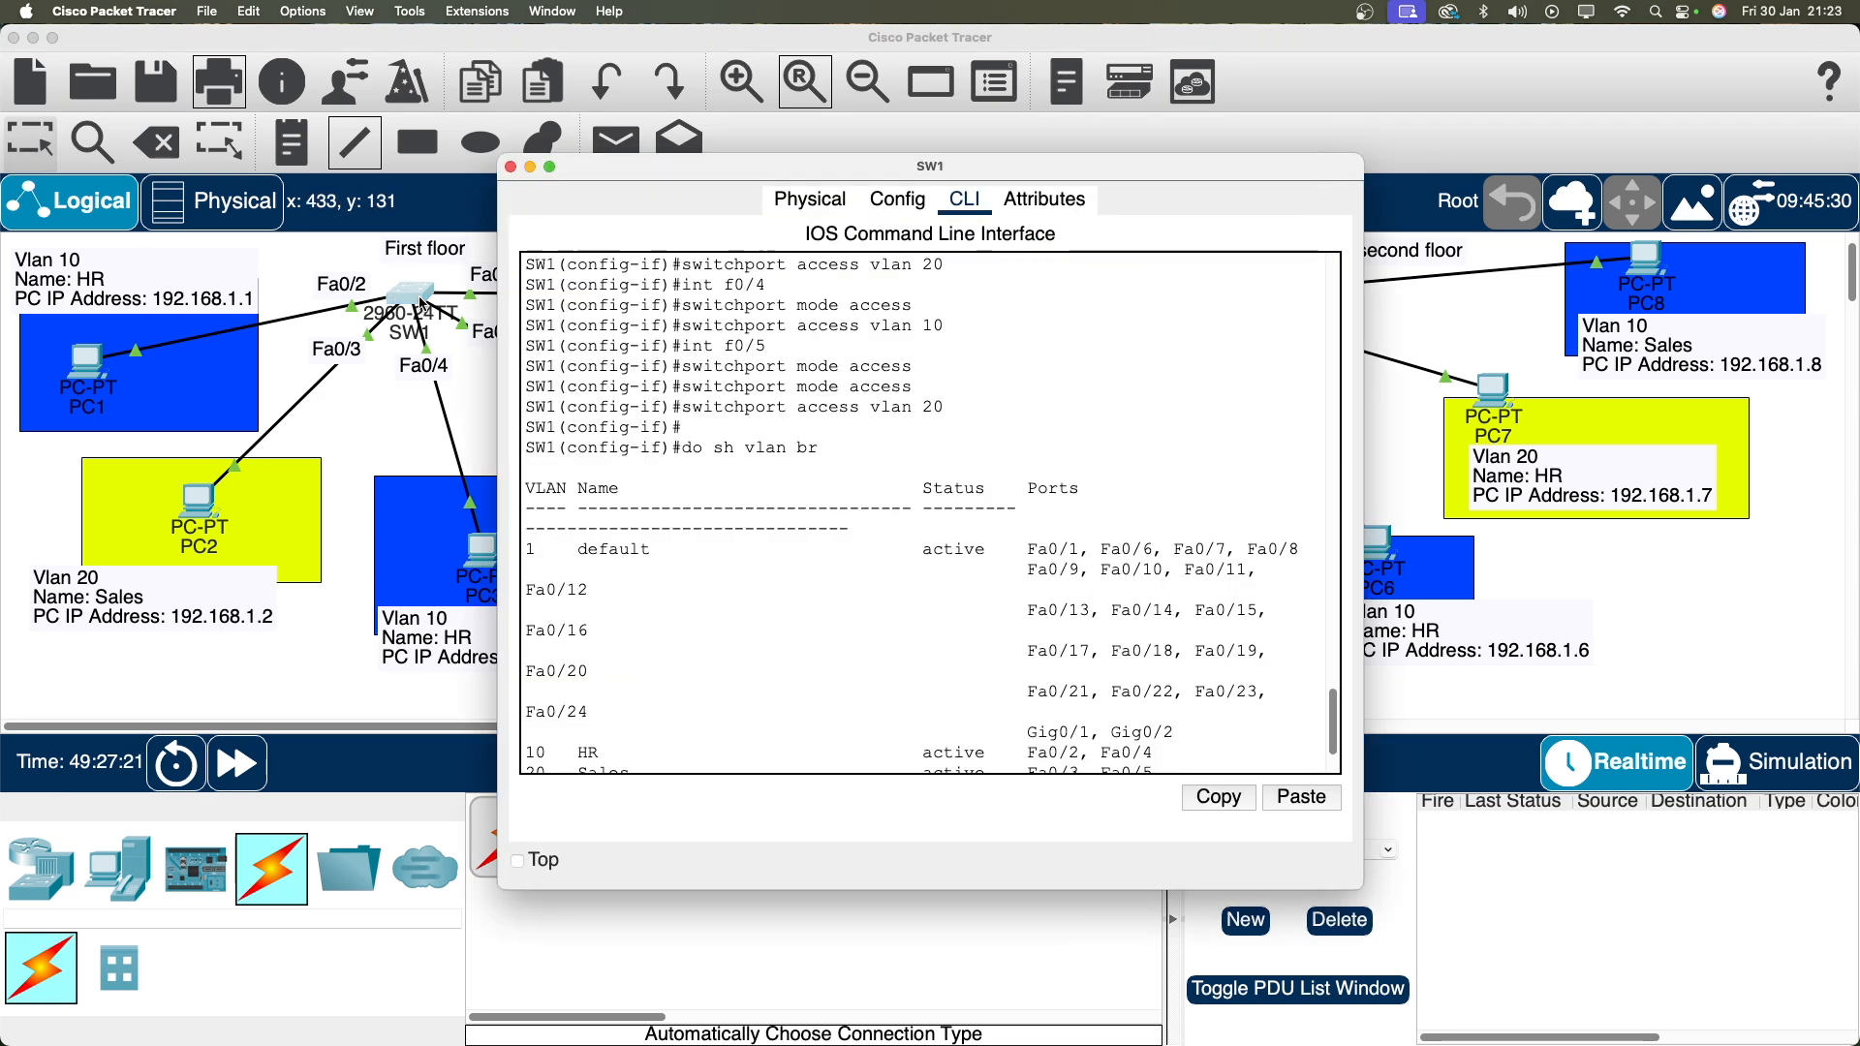
scroll(890, 673, down, 3)
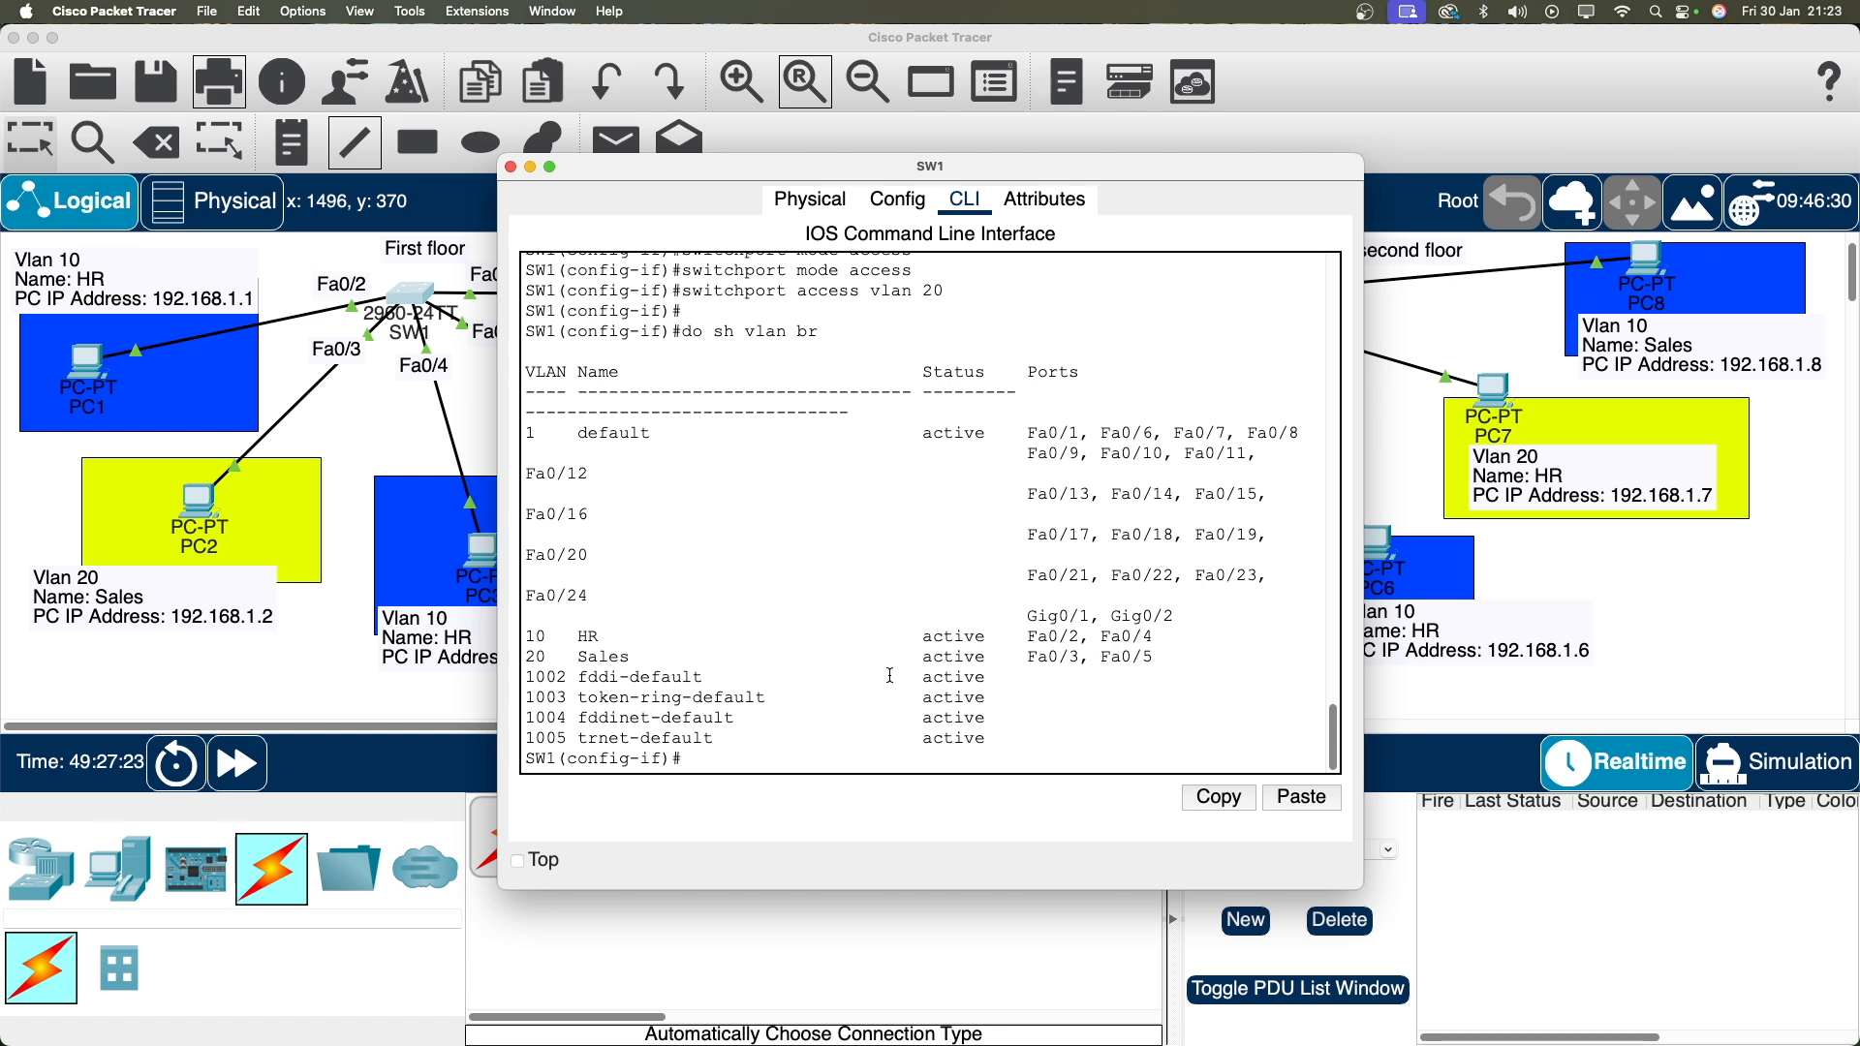
key(Return)
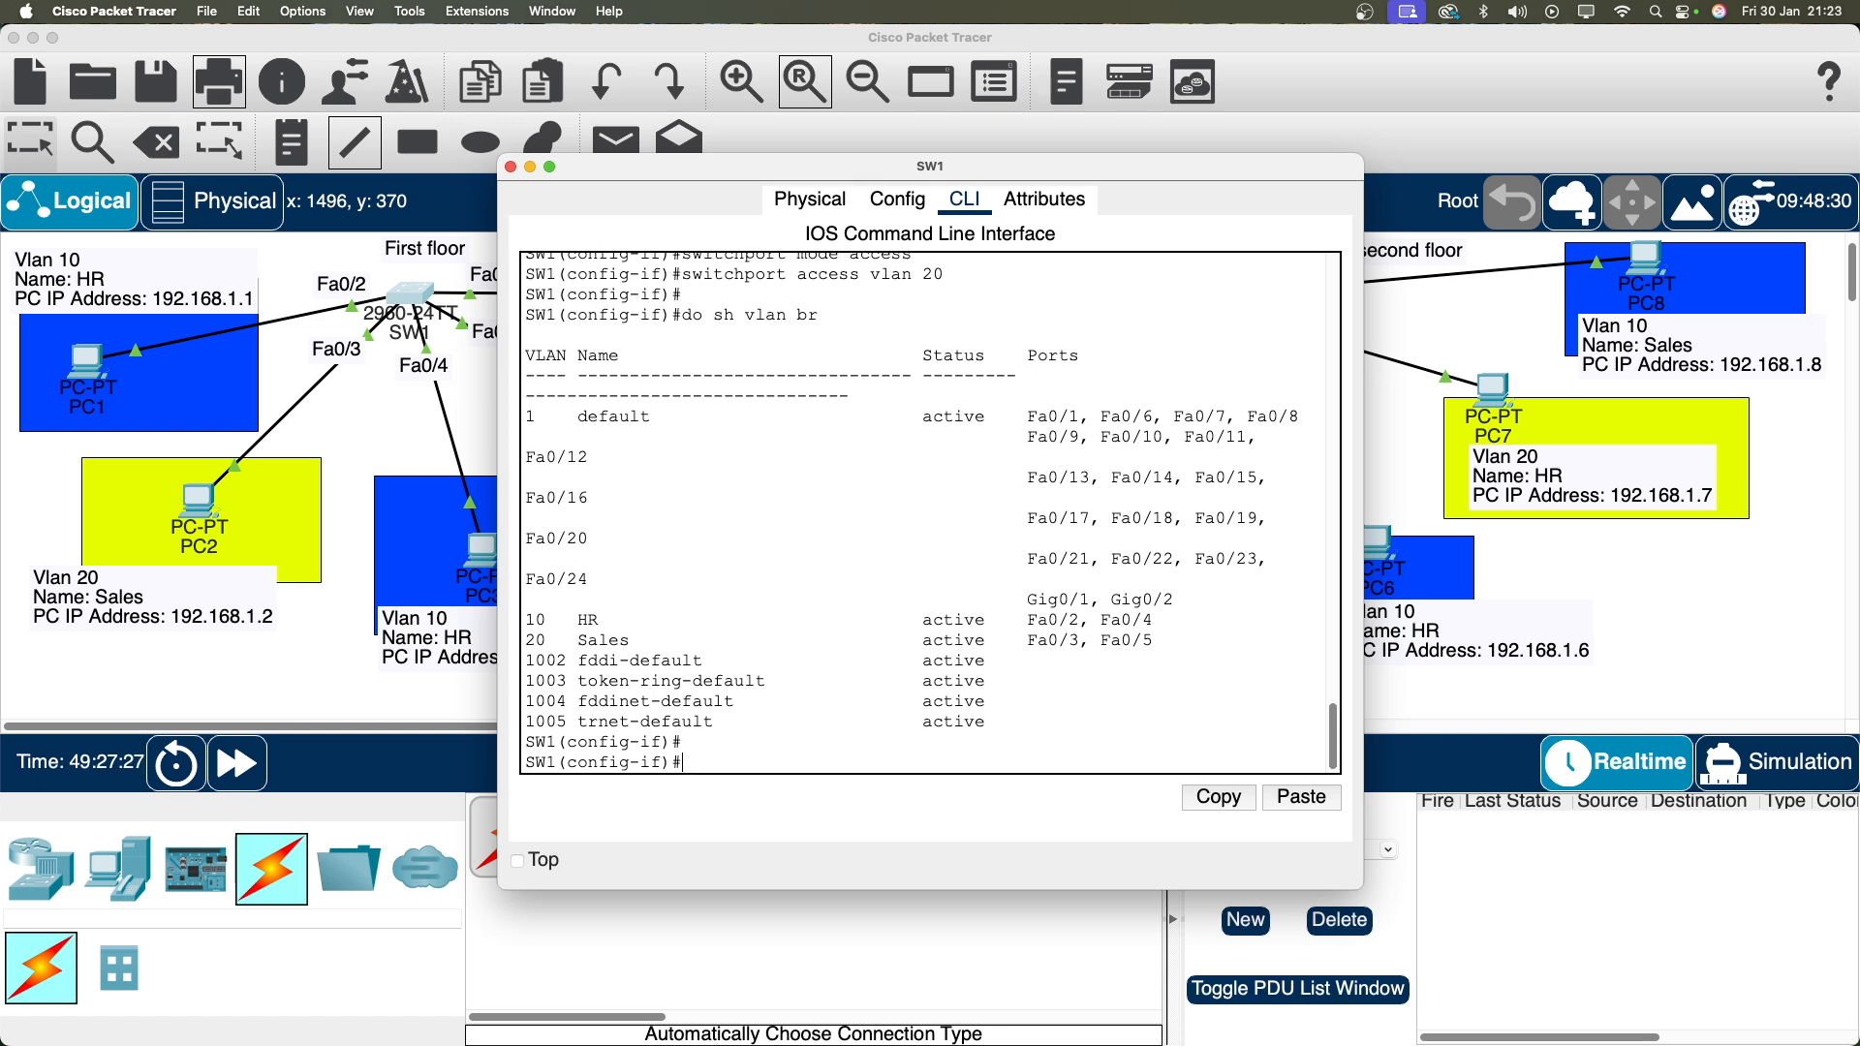
text(exi)
text(int f)
text(0/)
drag(781, 166, 848, 167)
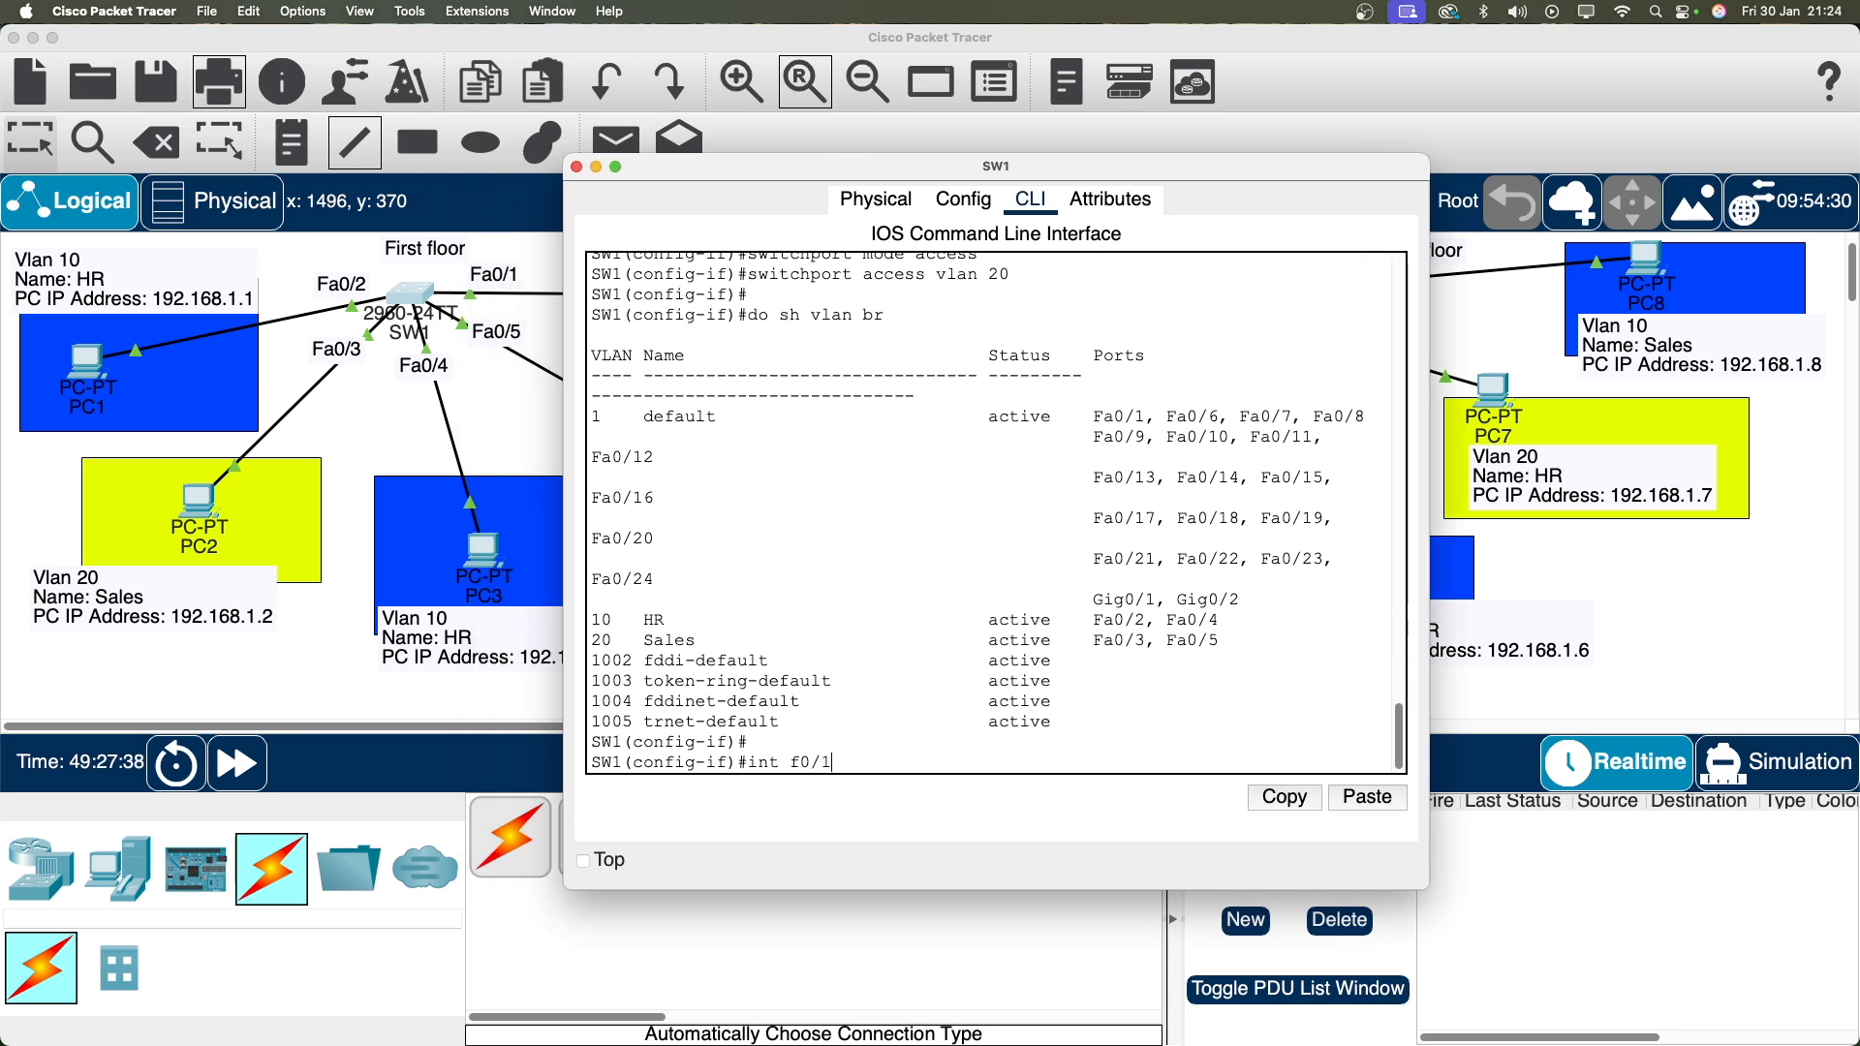
text(1)
key(Return)
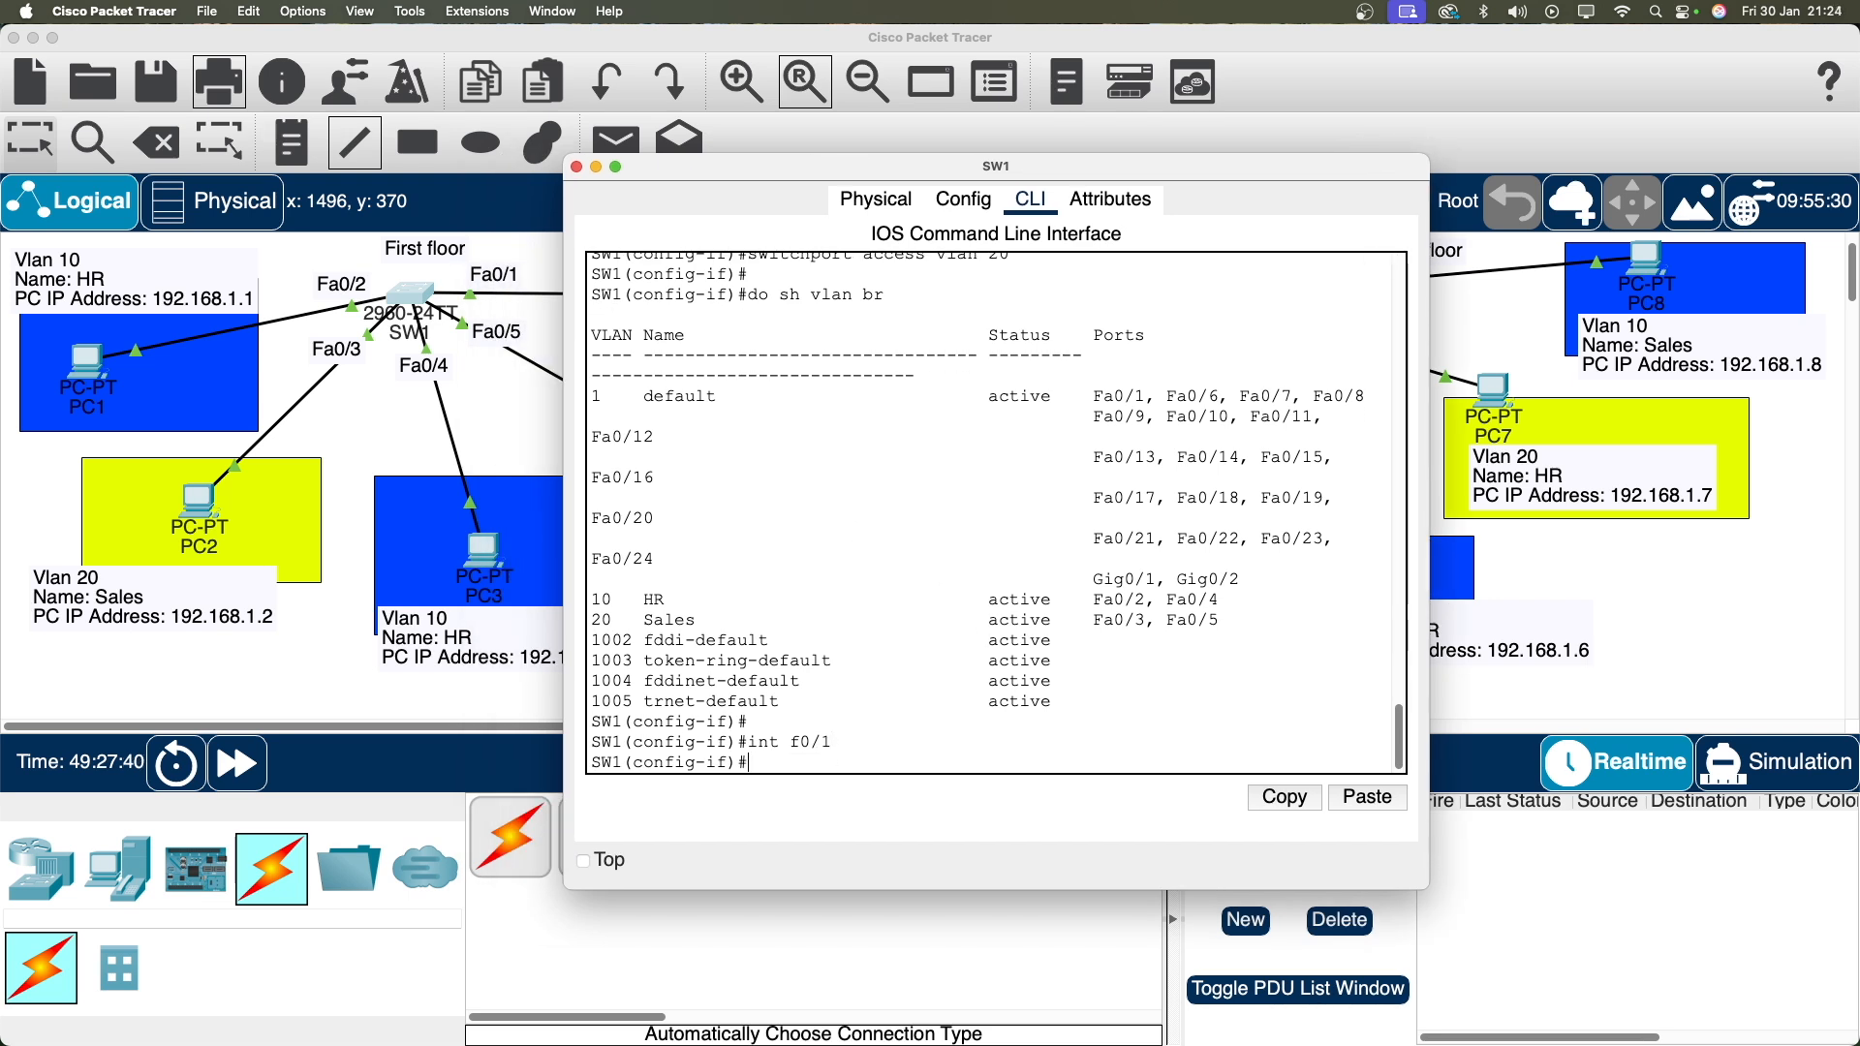
Set SW1's f0/1 interface to trunk mode with "switchport mode trunk" and close SW1's window.
text(switch port)
key(BackSpace)
key(BackSpace)
key(BackSpace)
key(BackSpace)
text(port mode trunk)
key(Return)
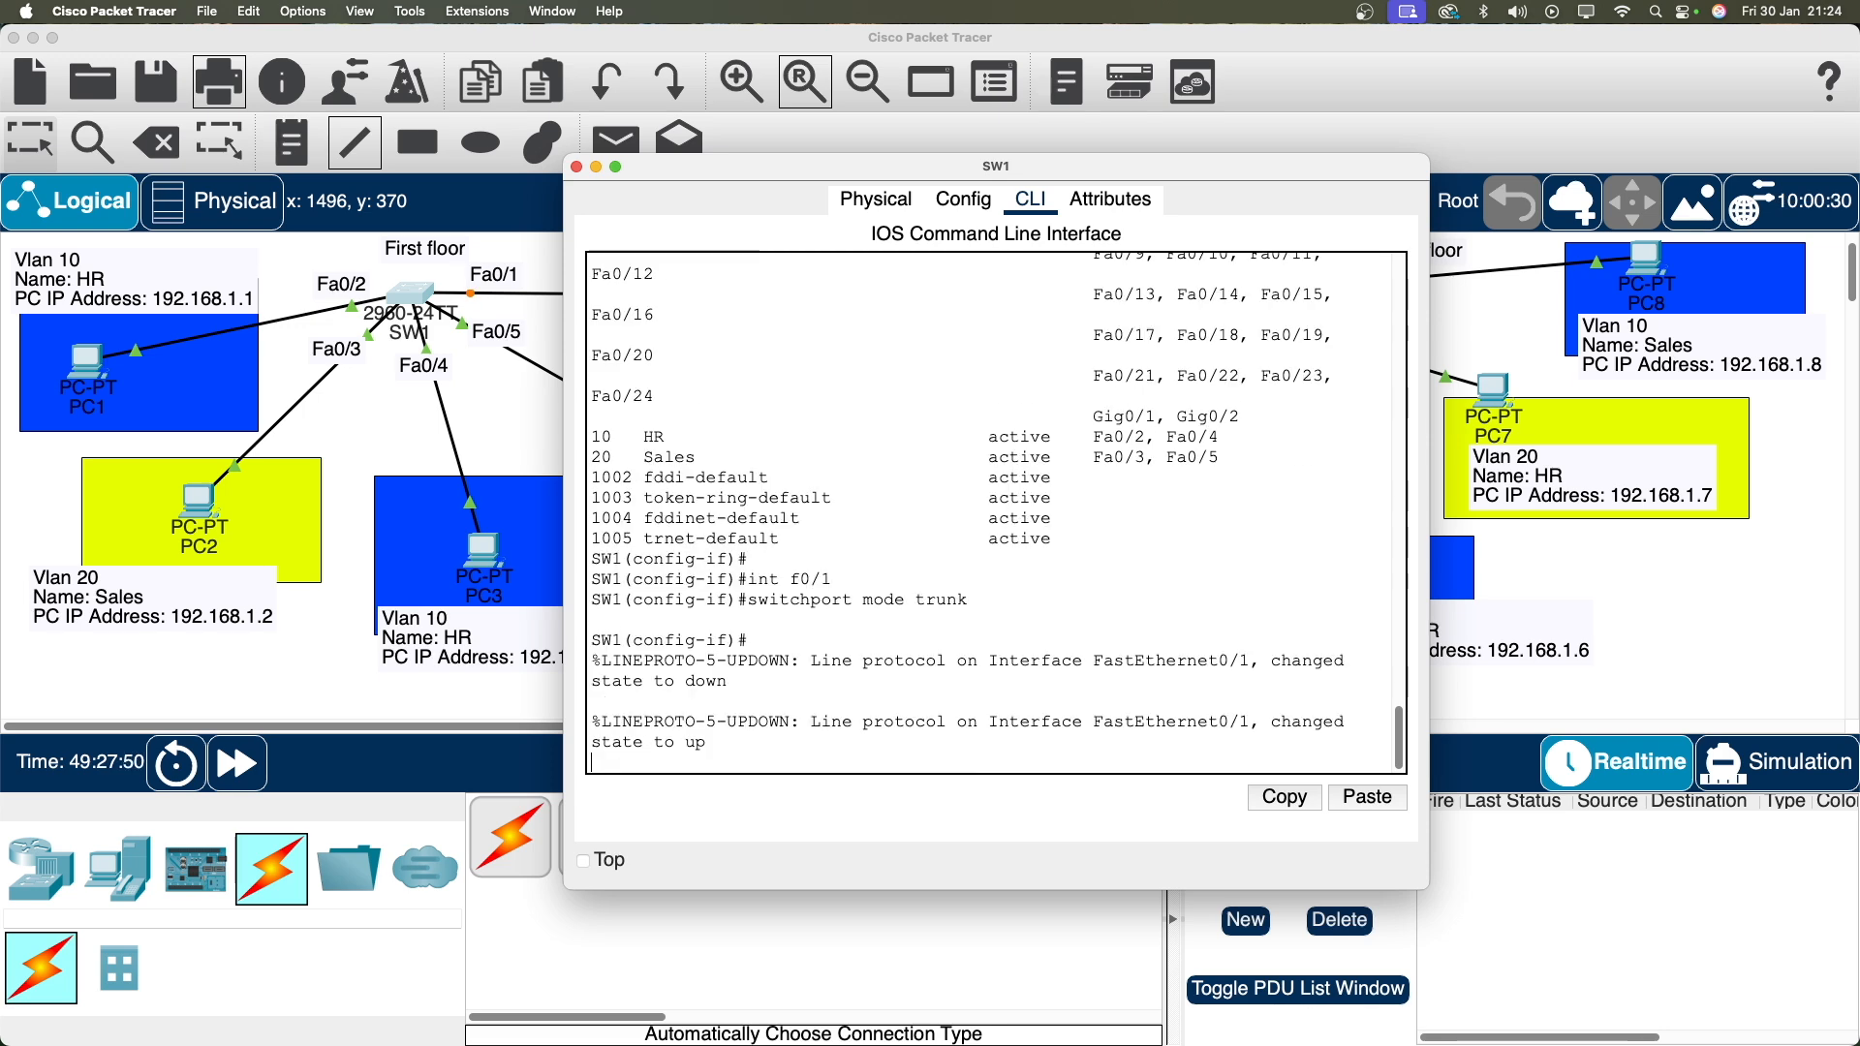
drag(748, 660, 1041, 661)
click(577, 166)
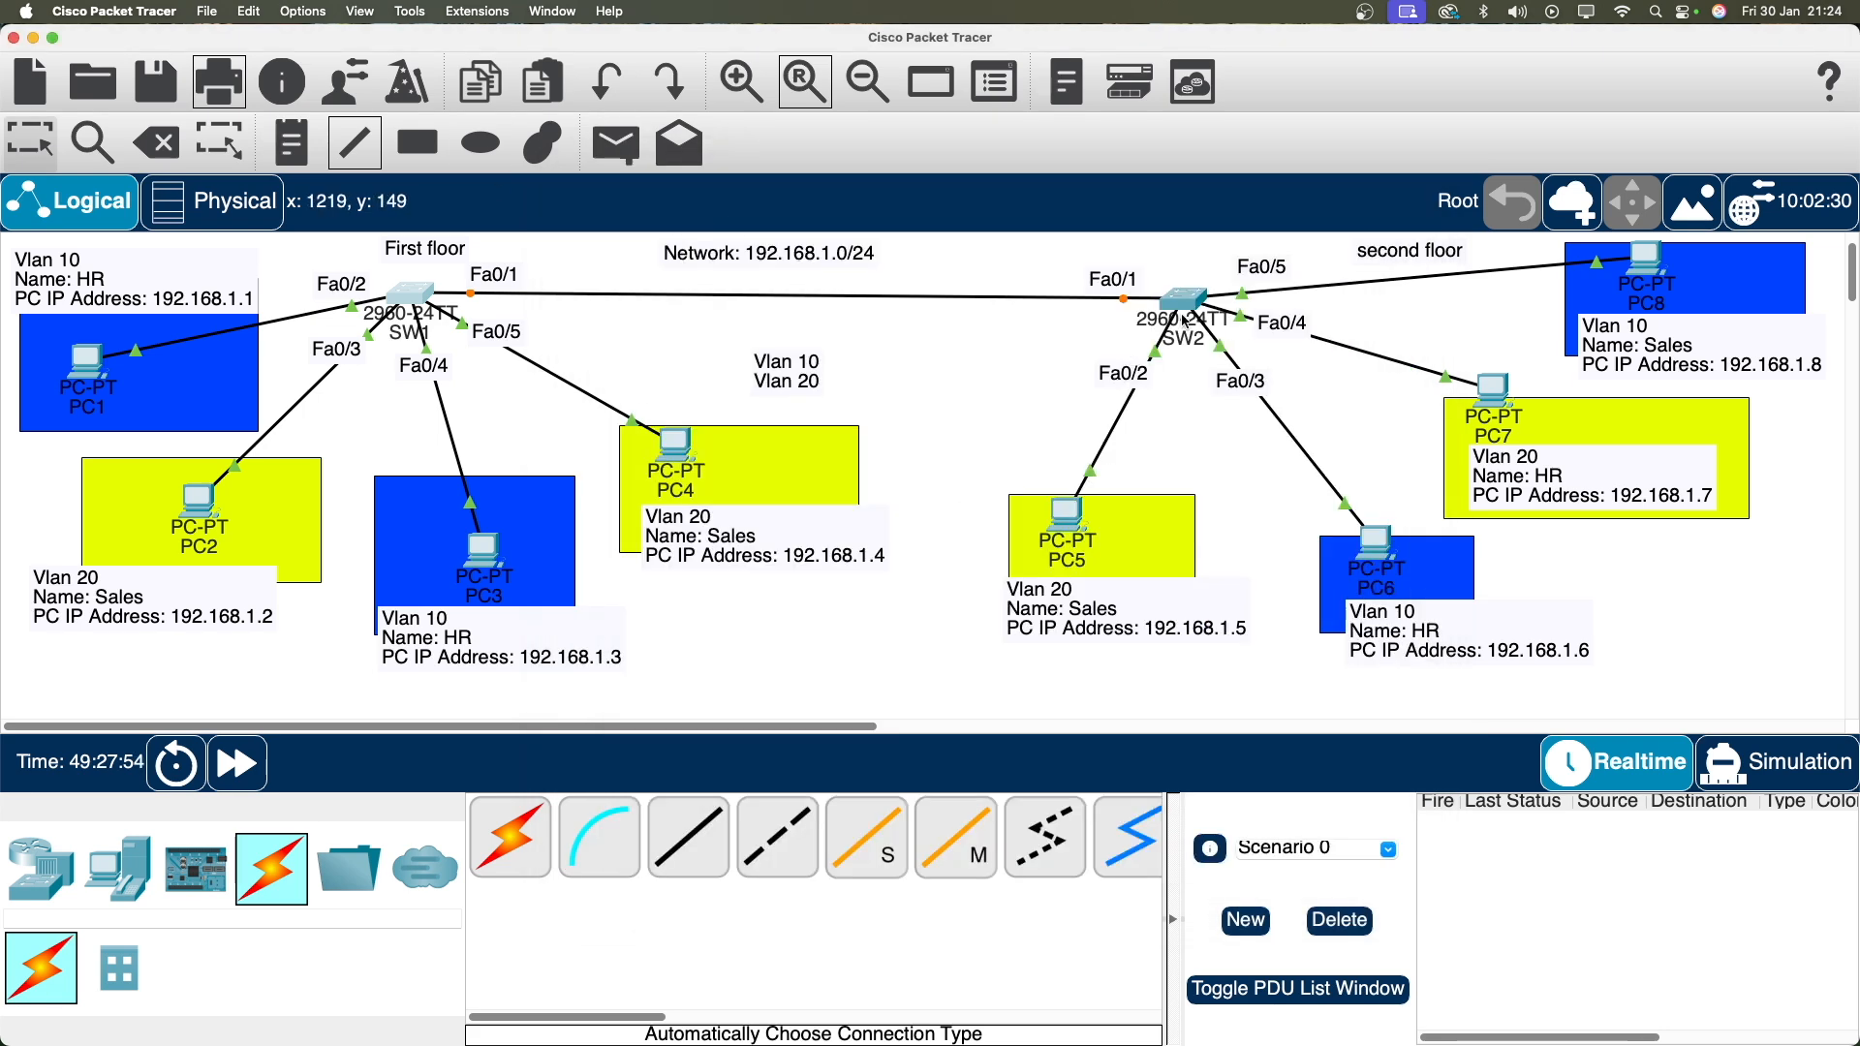
Open SW2's command line and enter configuration of interface f0/1, the link to SW1.
click(1179, 301)
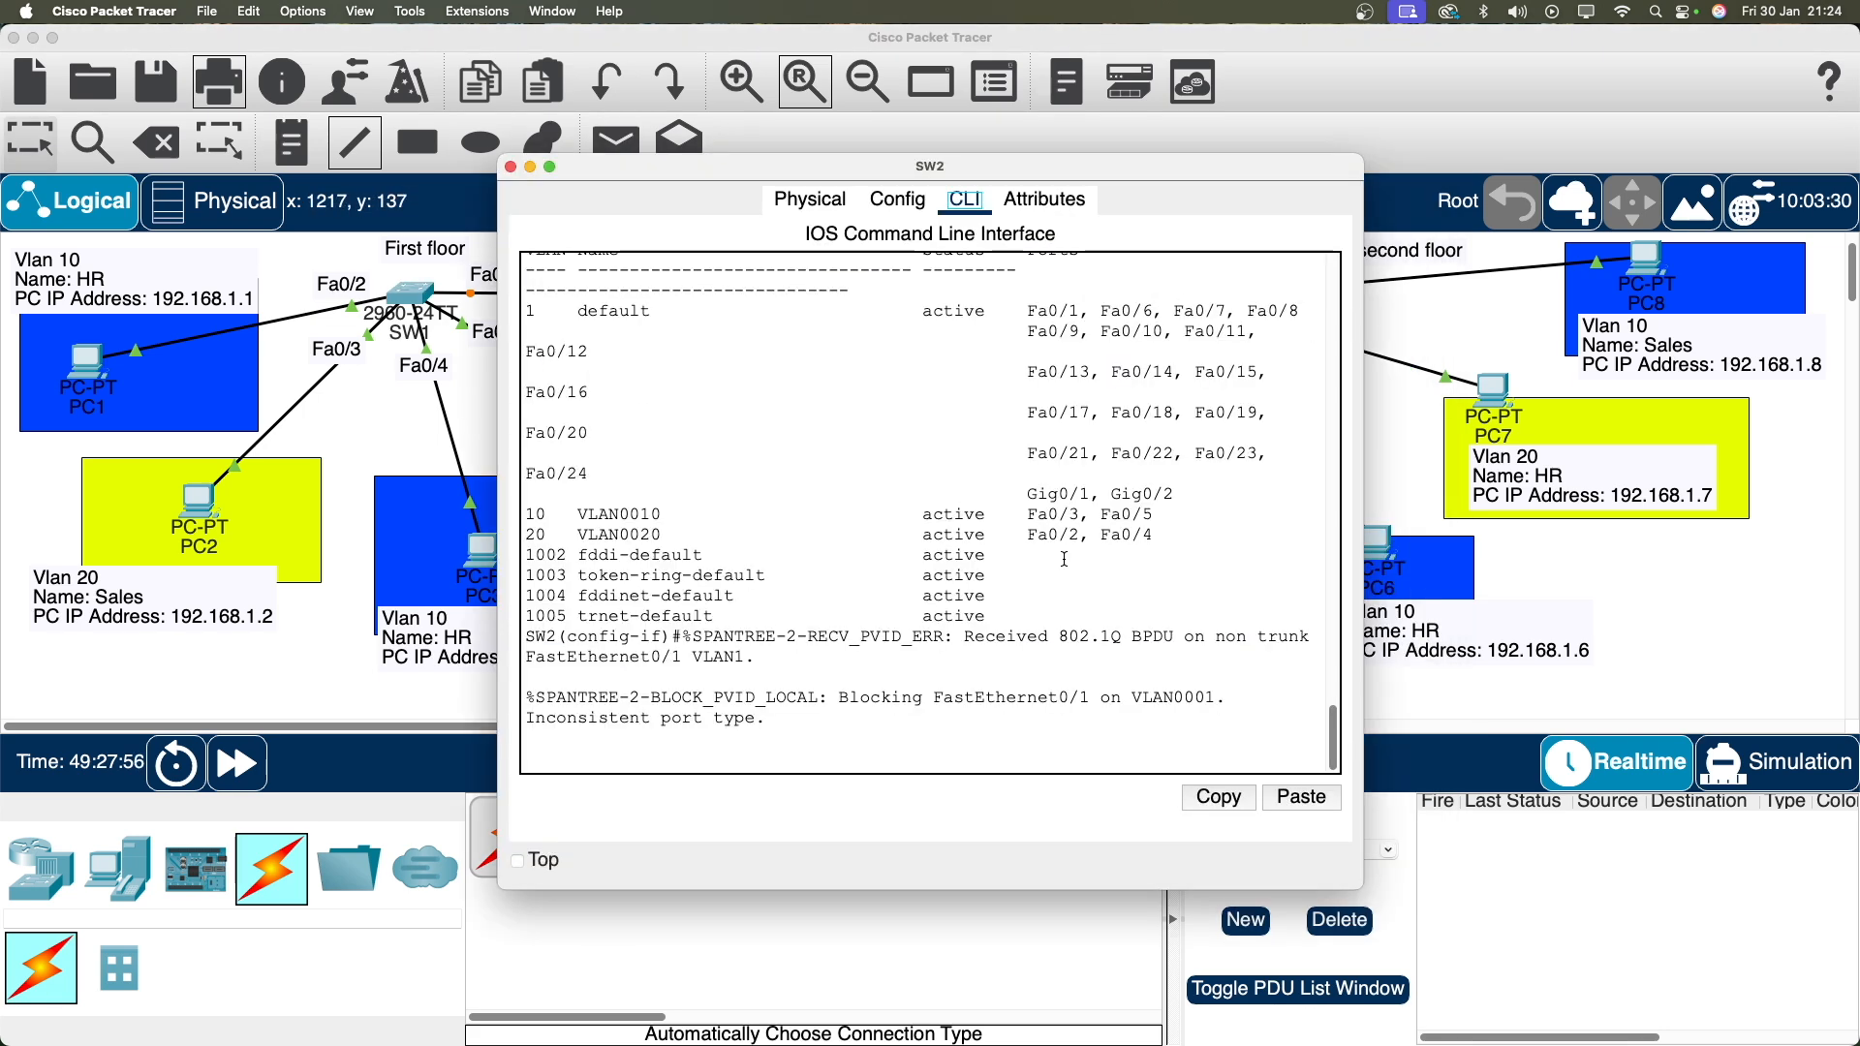
click(1018, 754)
key(Return)
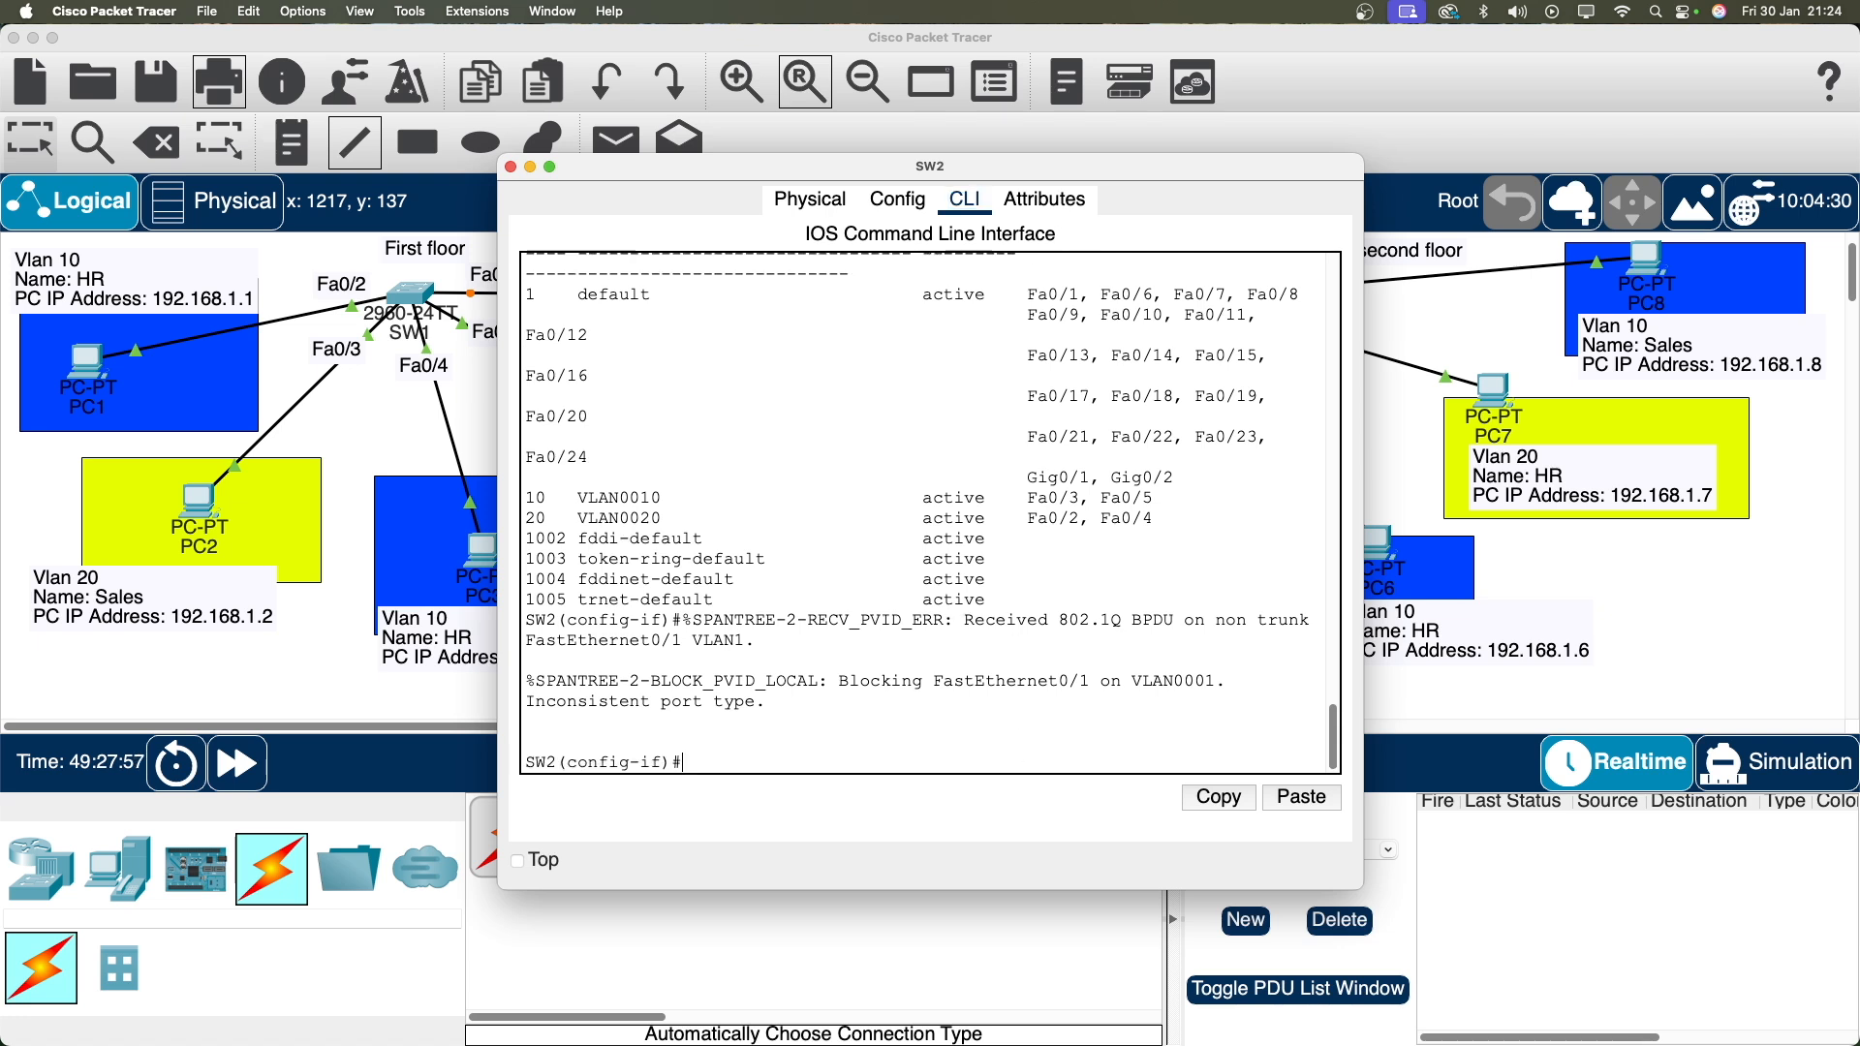
key(Return)
text(int f0/1)
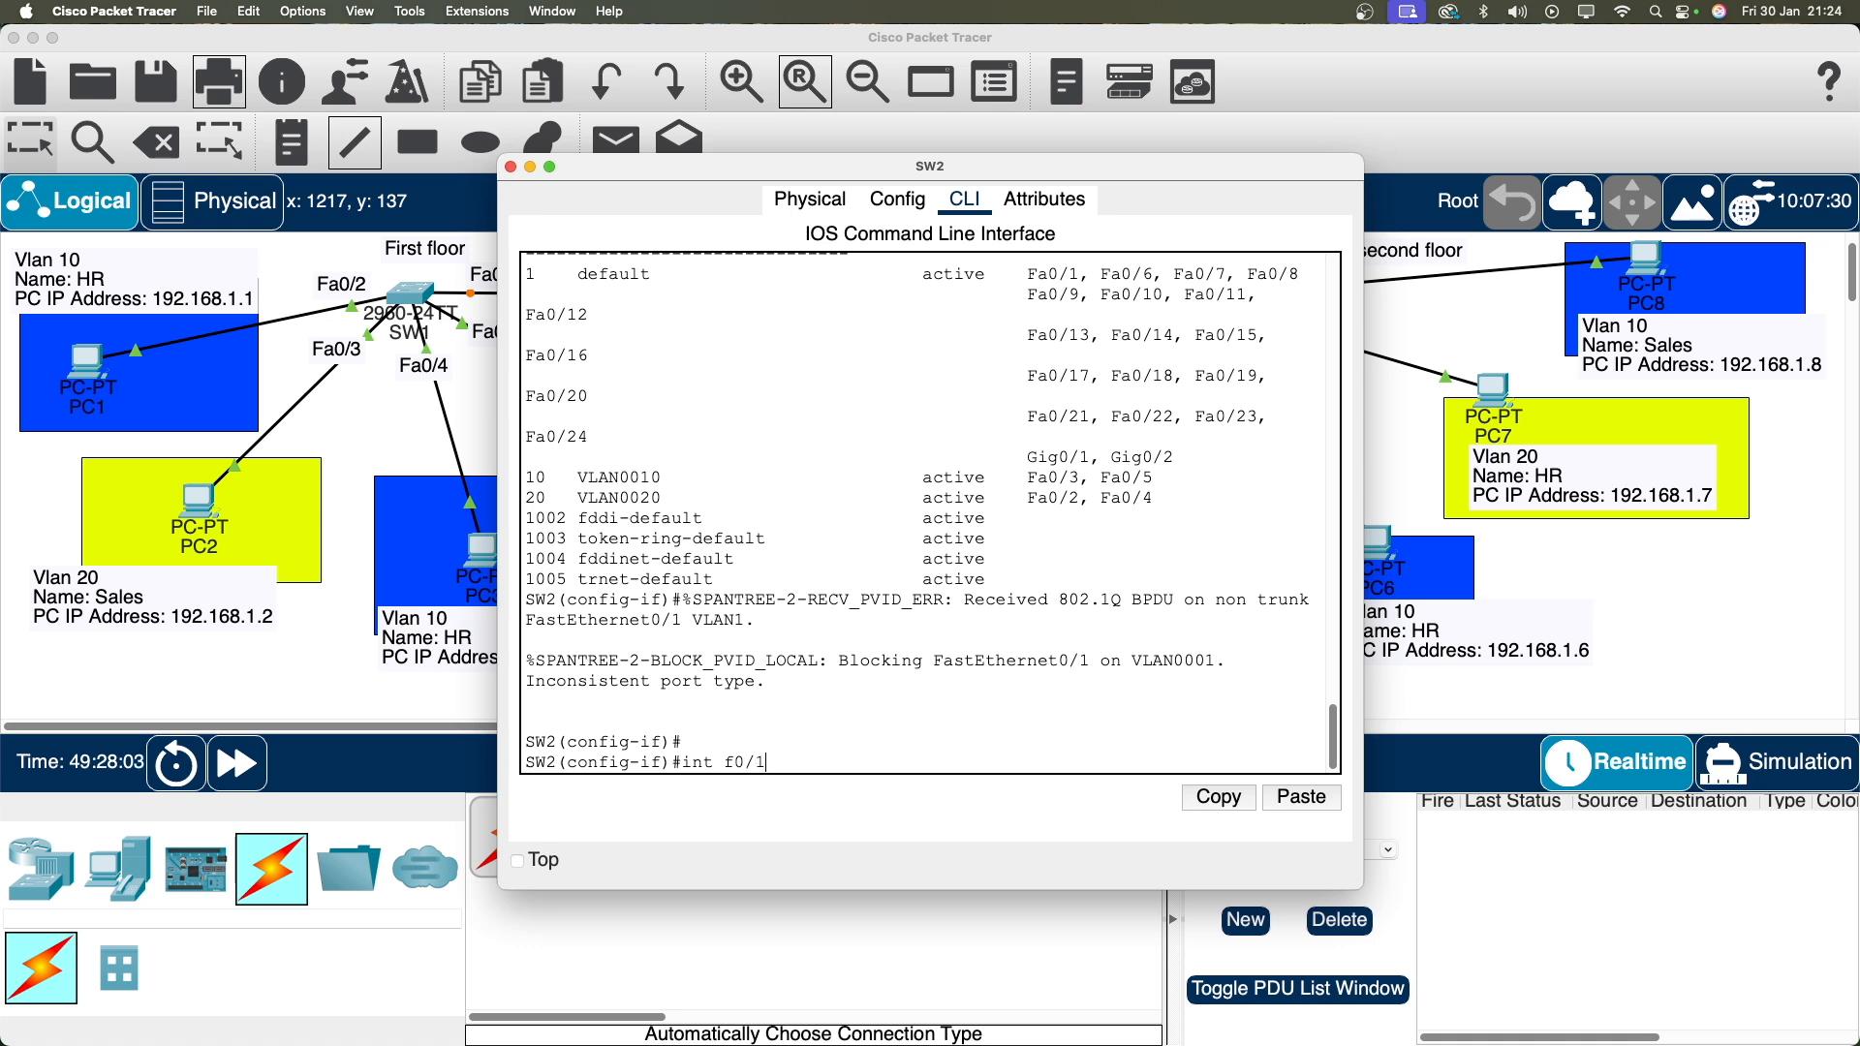
key(Return)
Set SW2's f0/1 interface to trunk mode with "switchport mode trunk", close its window, and fast-forward the network time.
text(switchport mode trunk)
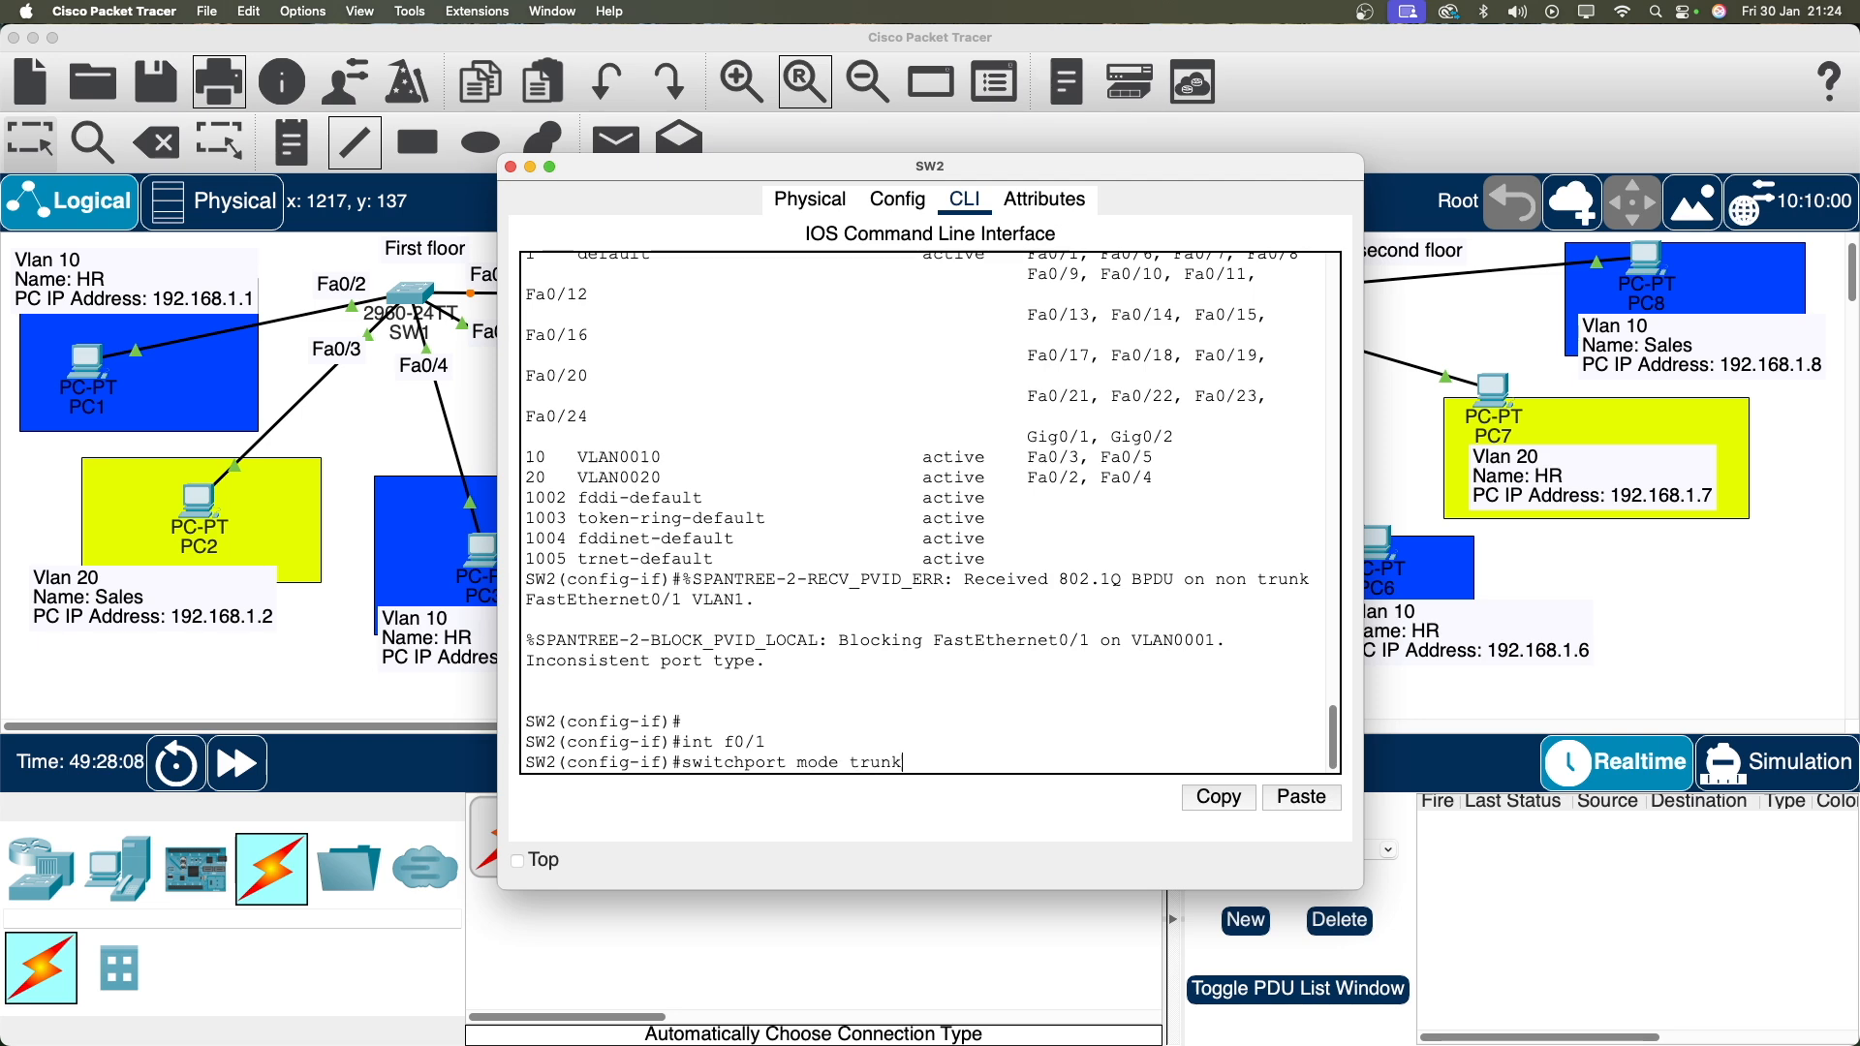
key(Return)
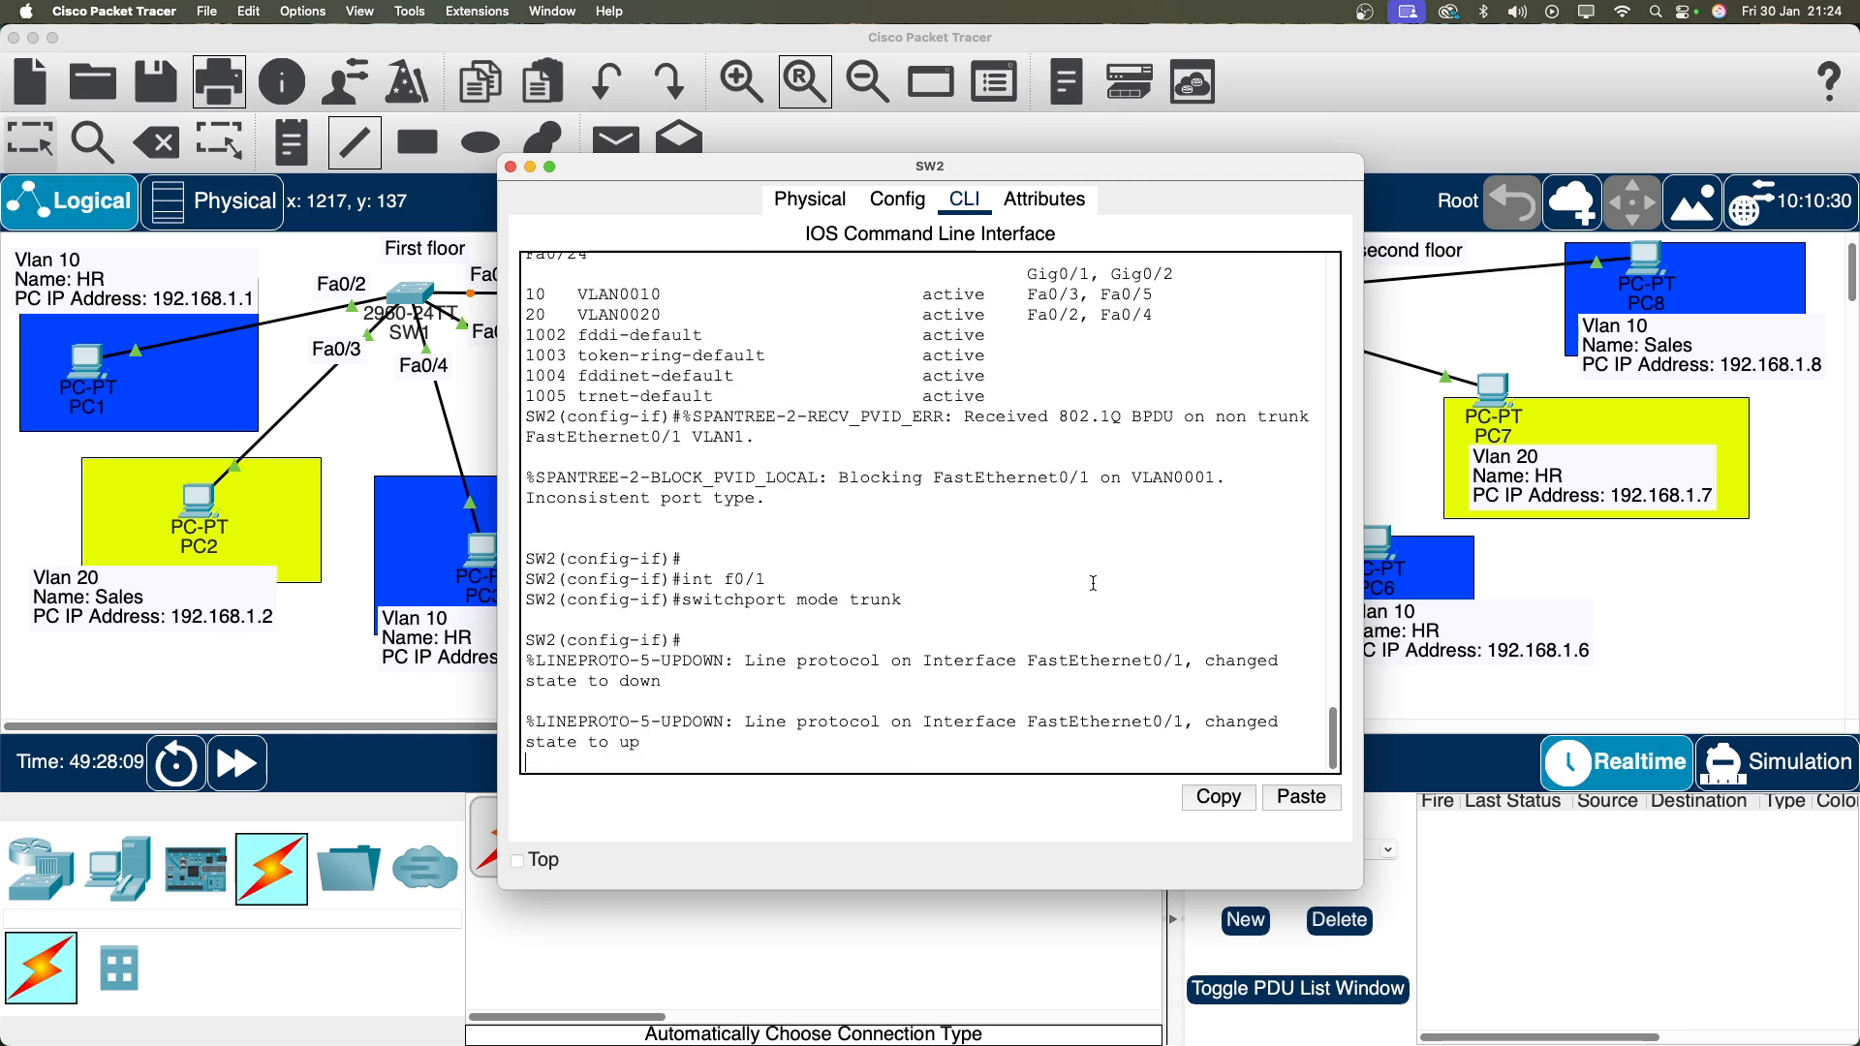
drag(975, 640, 663, 663)
click(510, 167)
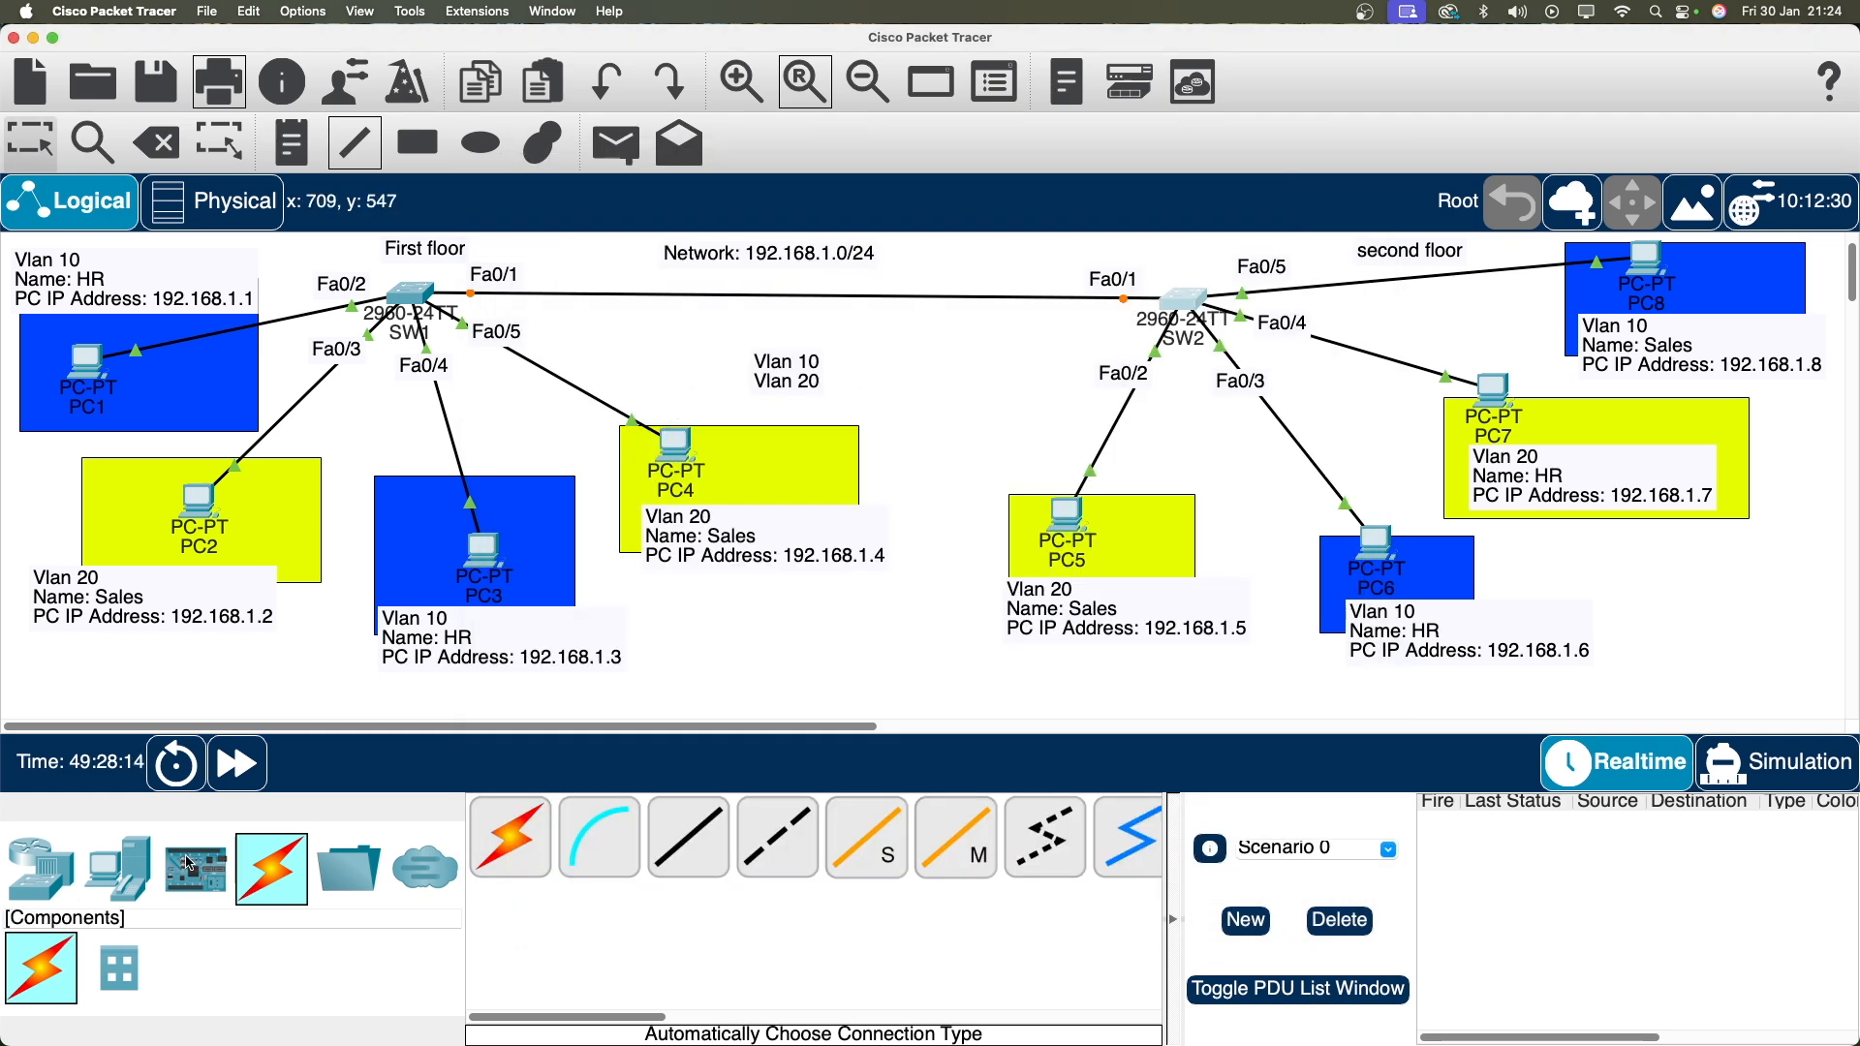
click(237, 764)
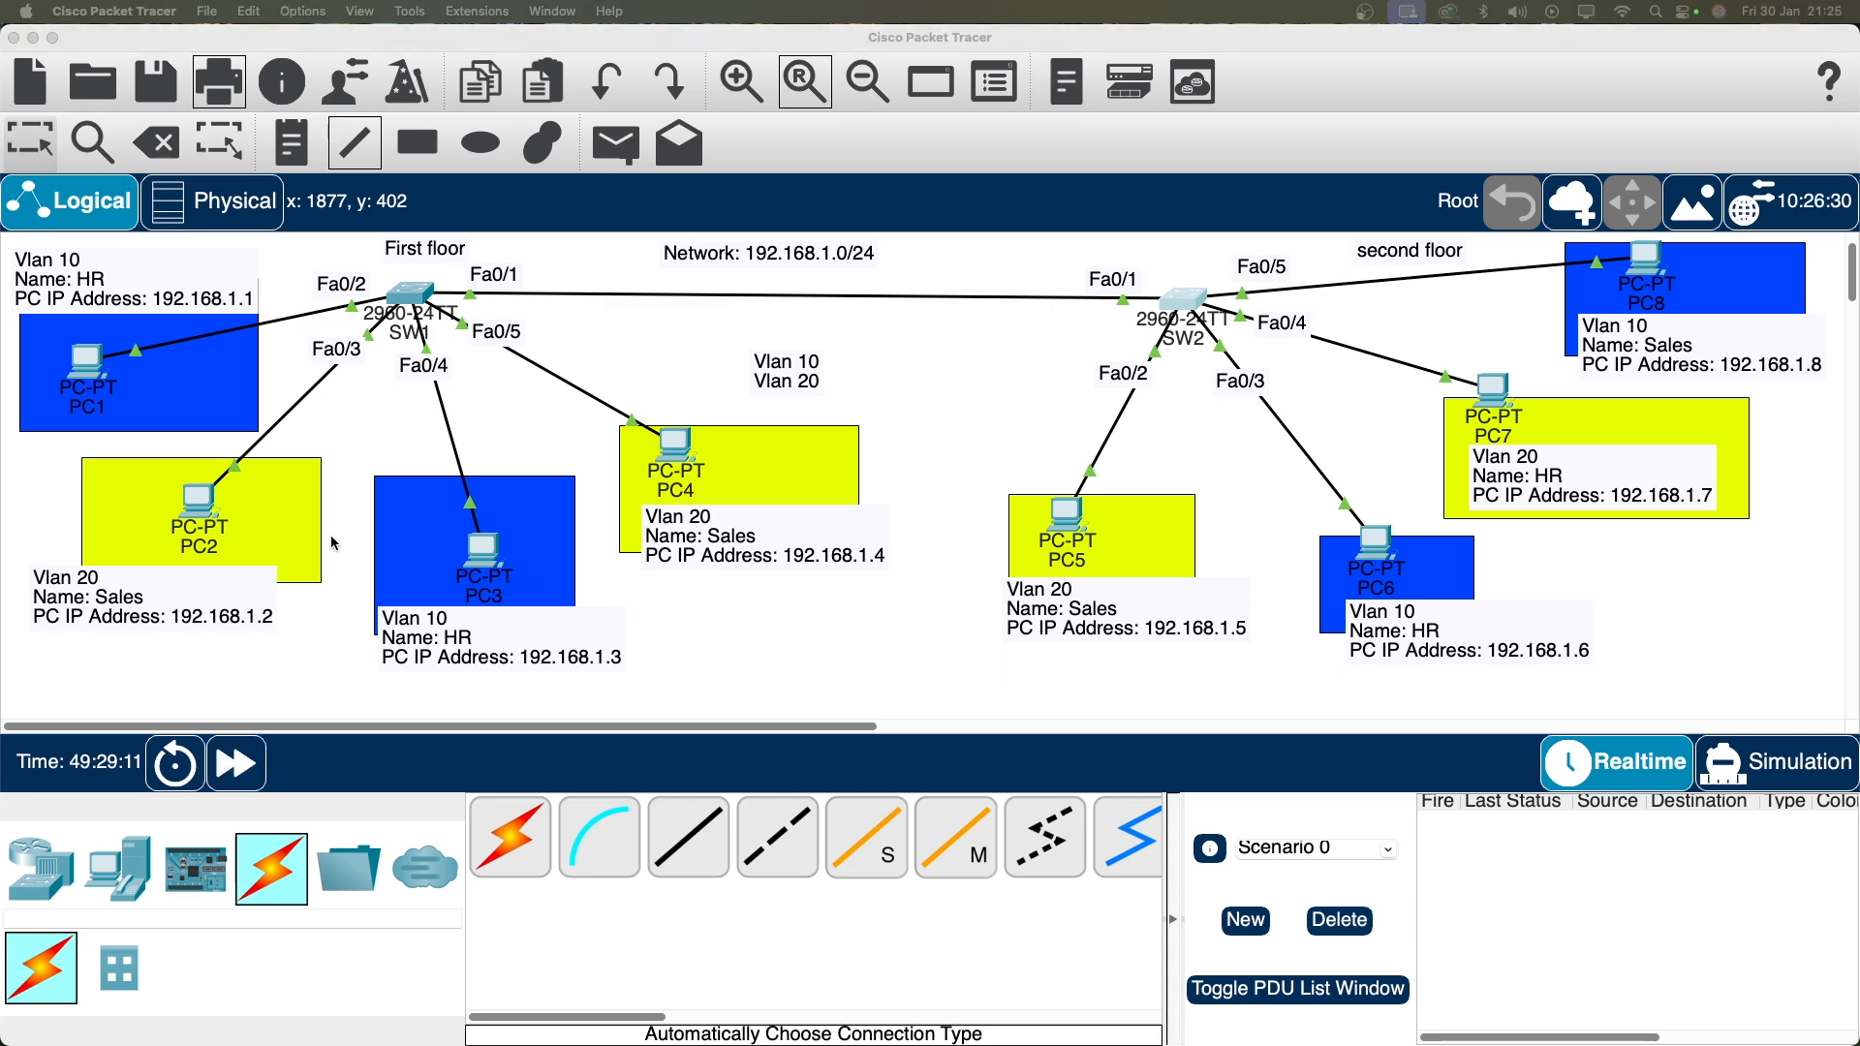
Ping 192.168.1.5 (PC5) from PC2's command prompt to test VLAN 20 across the floors, and close PC2's window.
double_click(199, 513)
drag(1038, 167, 565, 73)
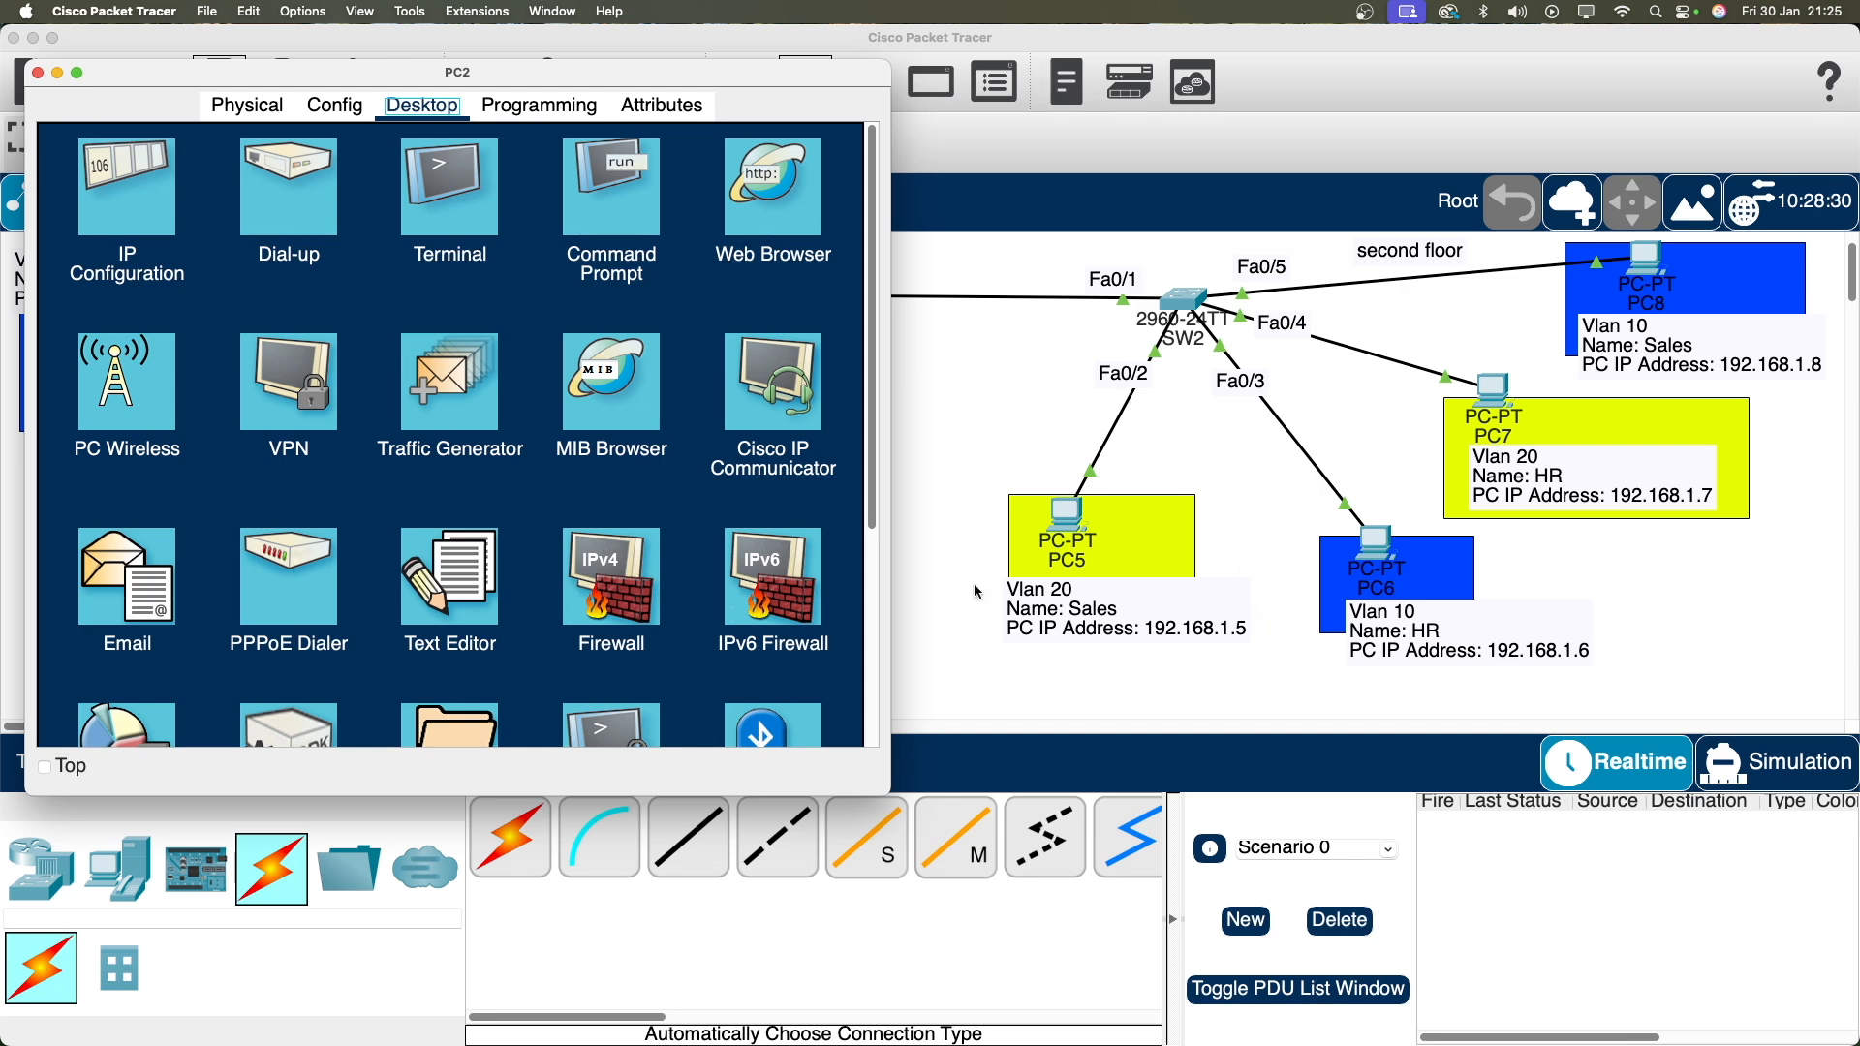
click(640, 289)
key(Return)
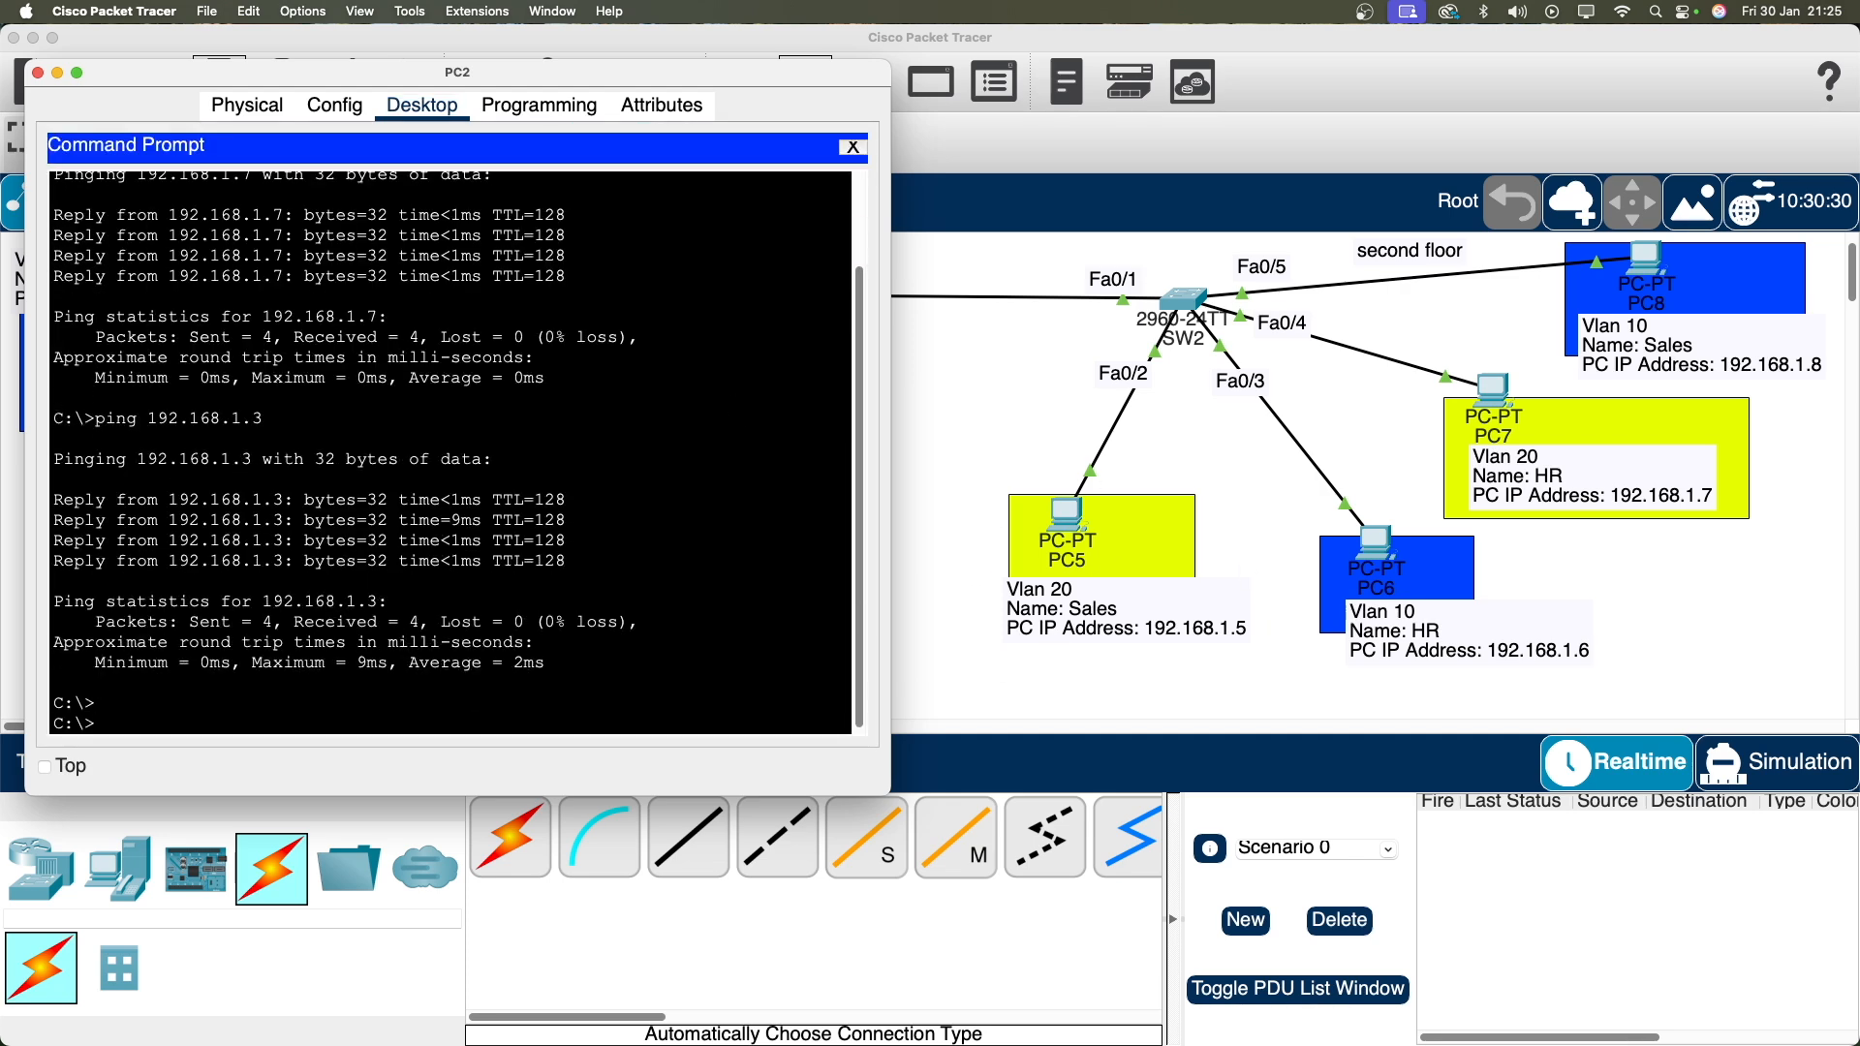
text(ping 192.168.1.5)
key(Return)
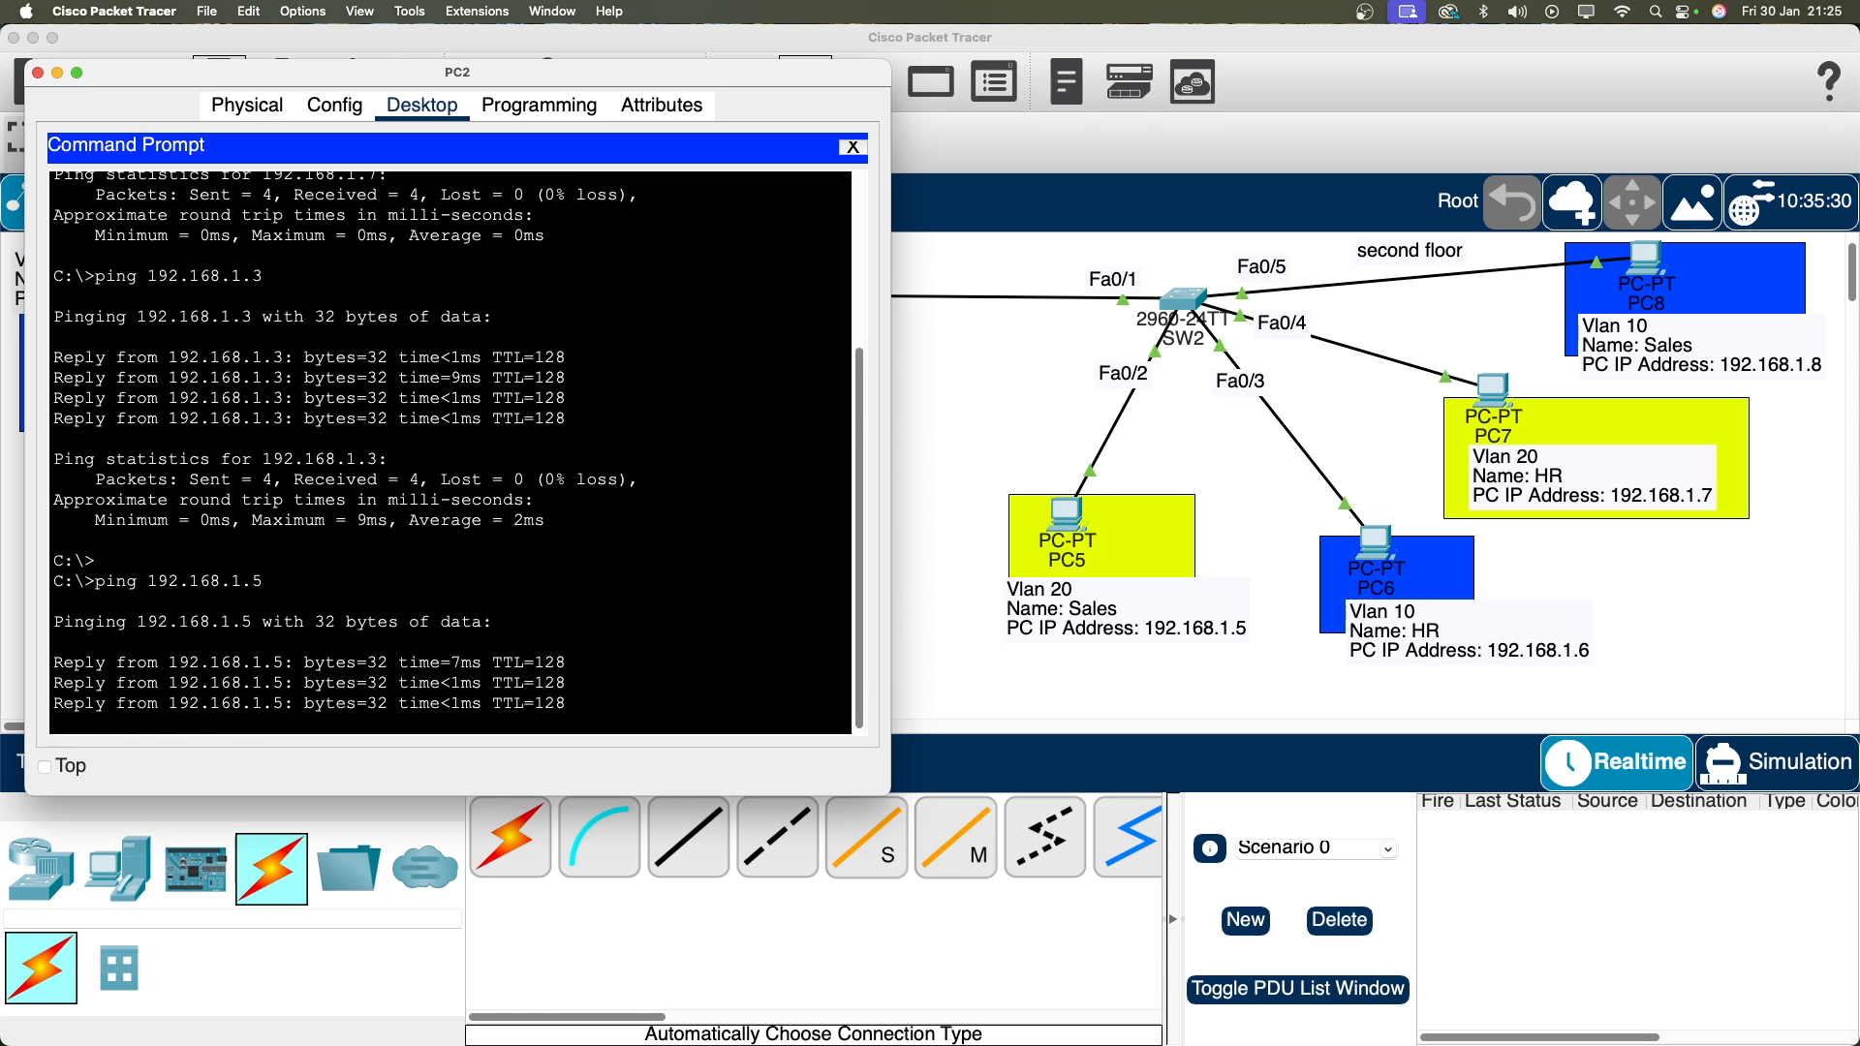
click(39, 74)
Open PC3's command prompt and ping 192.168.1.6 (PC6) to test VLAN 10 connectivity between the floors.
click(482, 550)
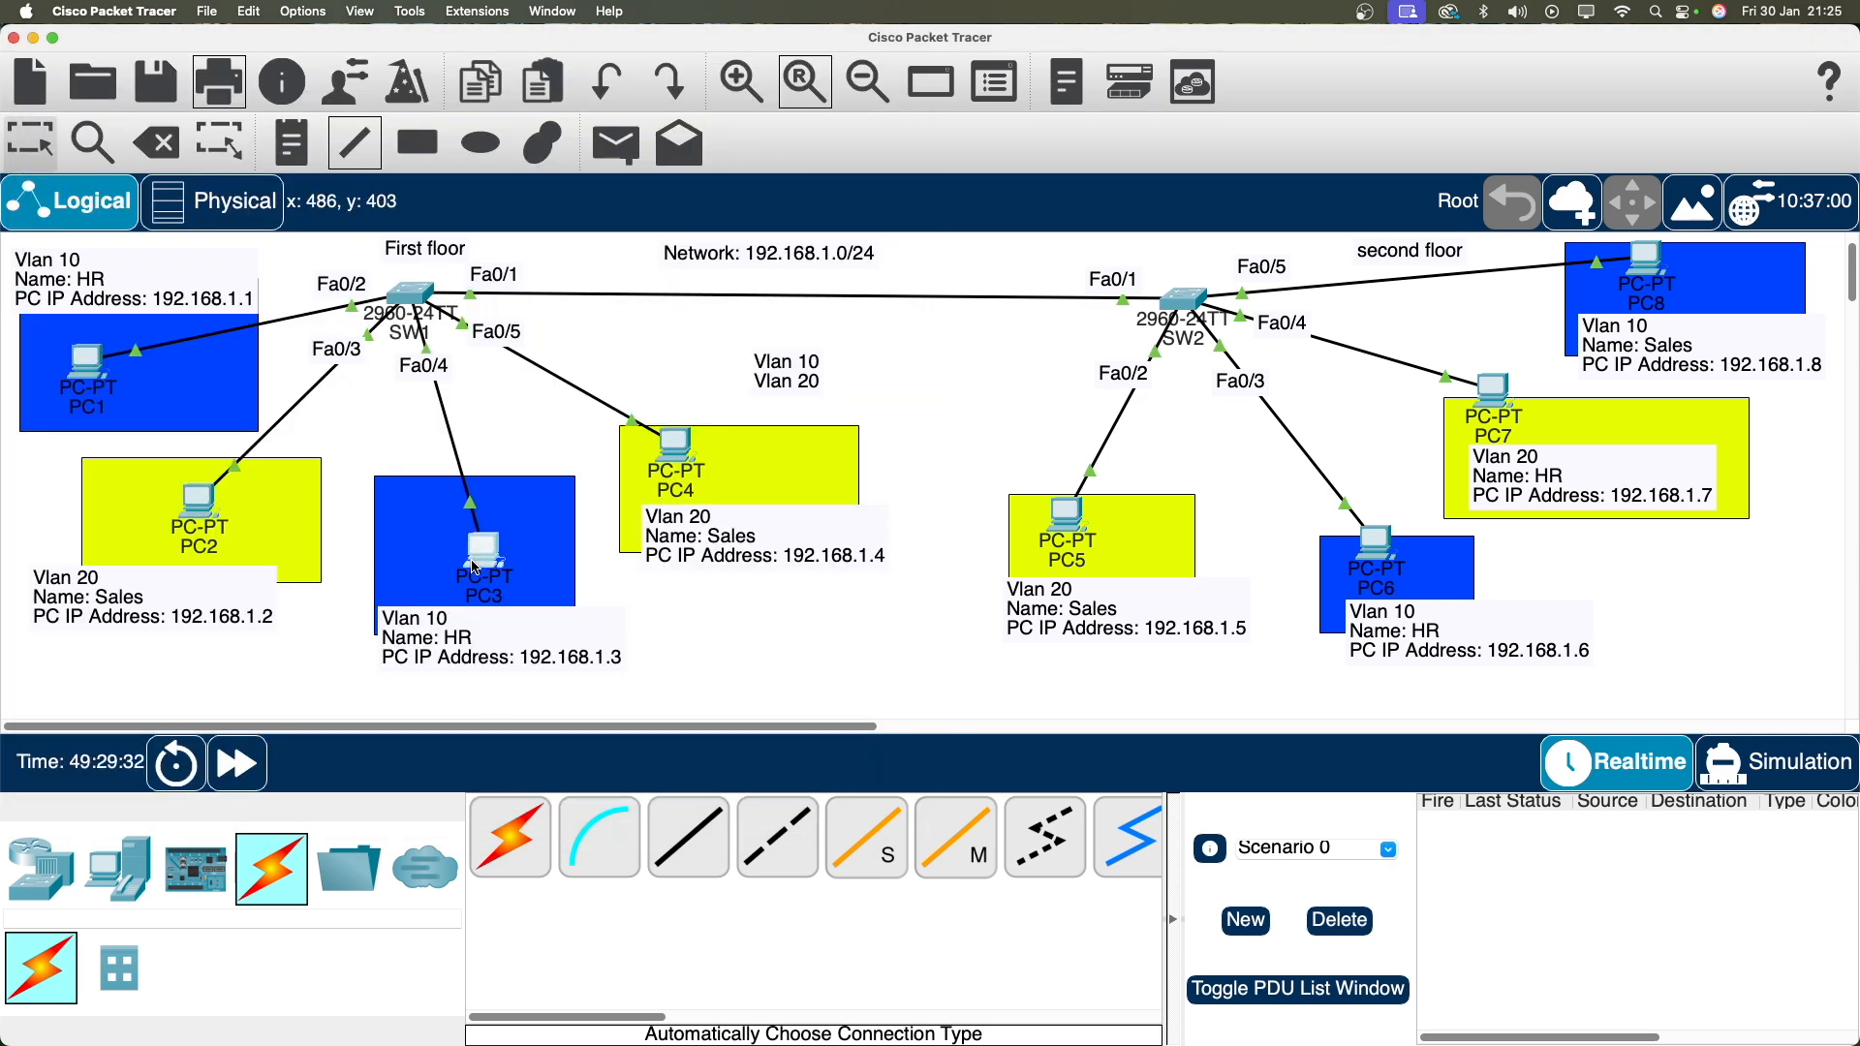
drag(1066, 167, 653, 93)
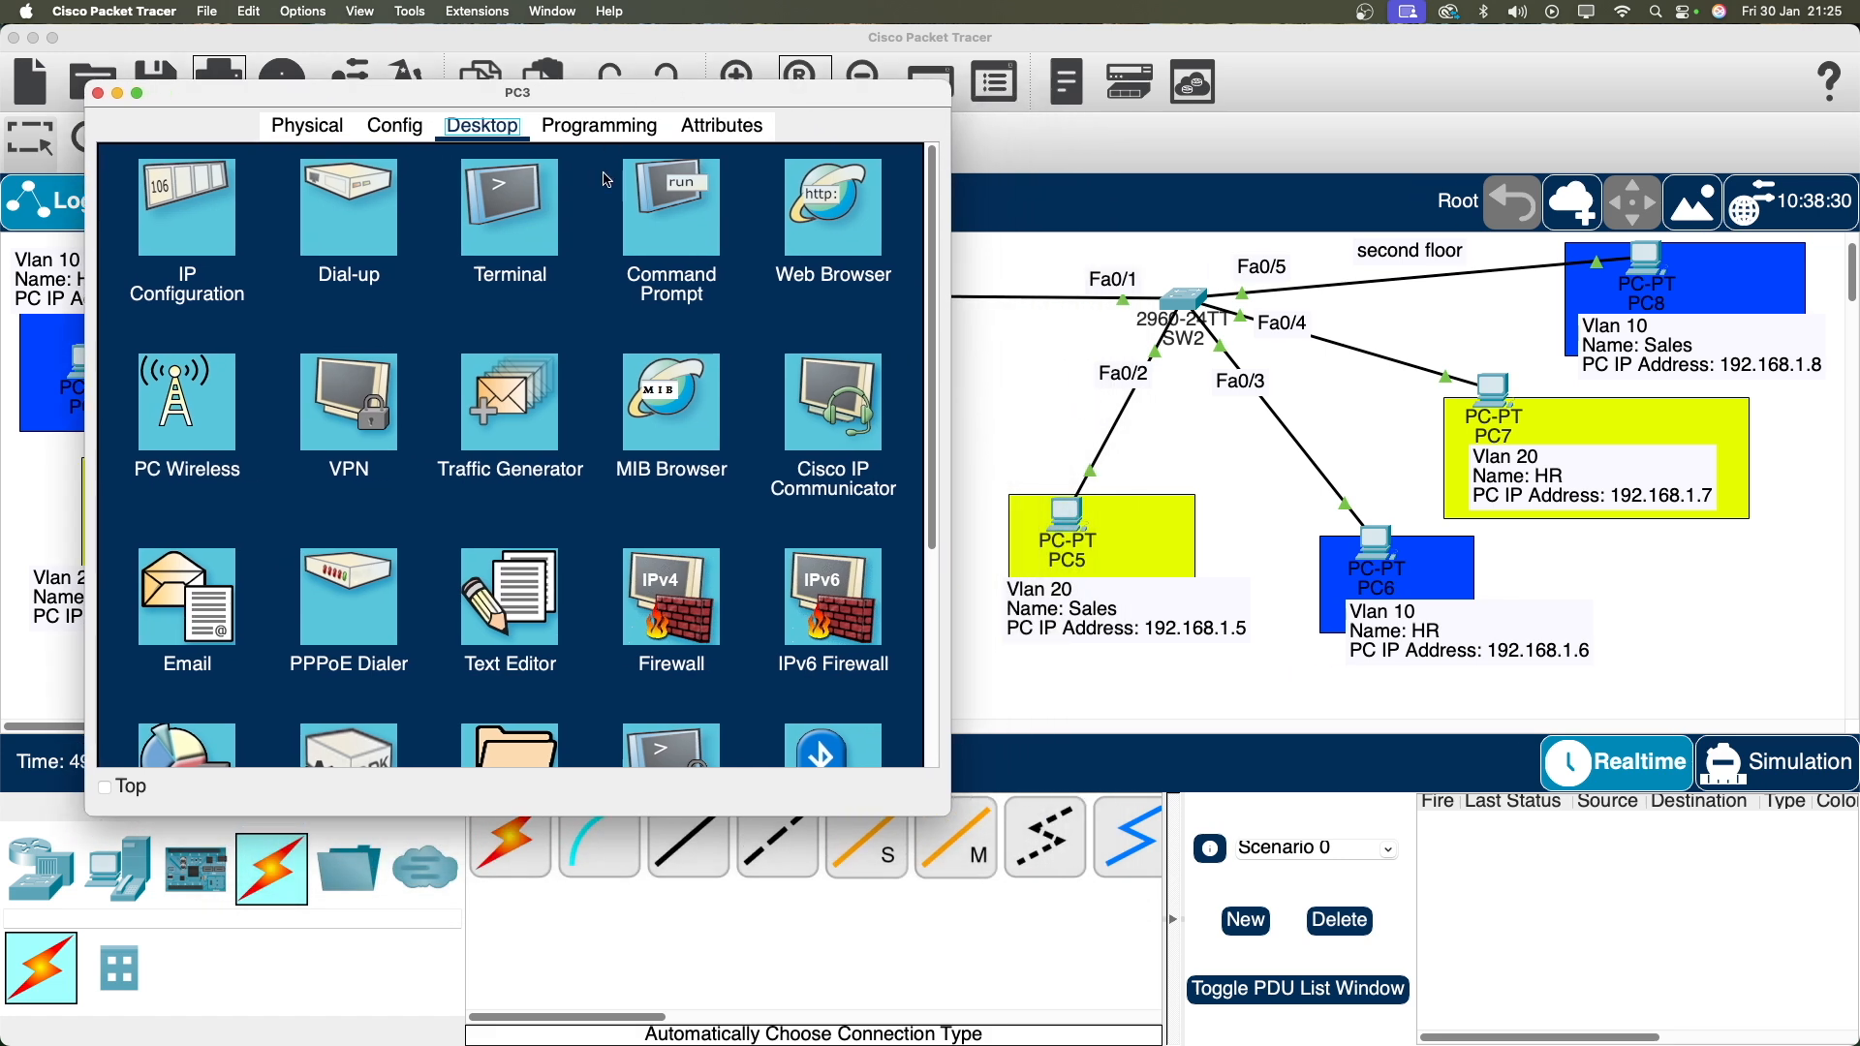
click(683, 228)
key(Return)
key(Return)
key(Return)
text(ping 192.168.)
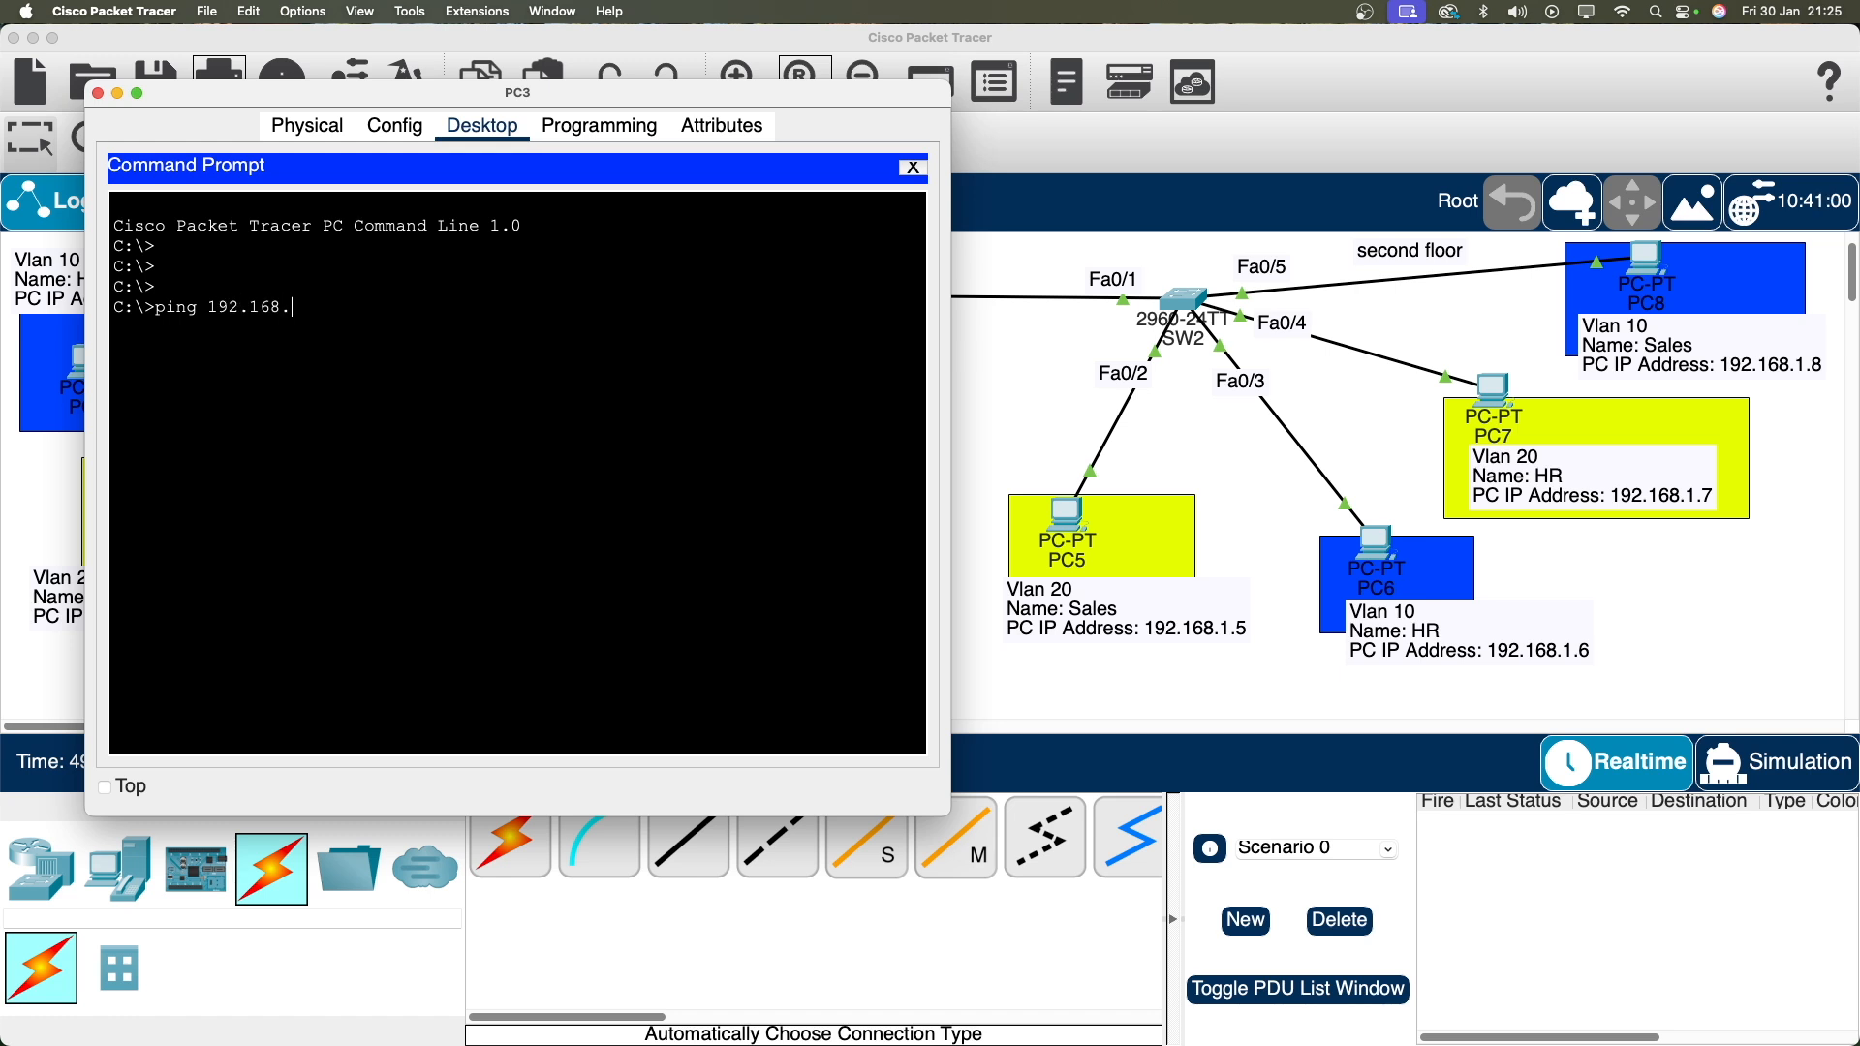
text(1.6)
key(Return)
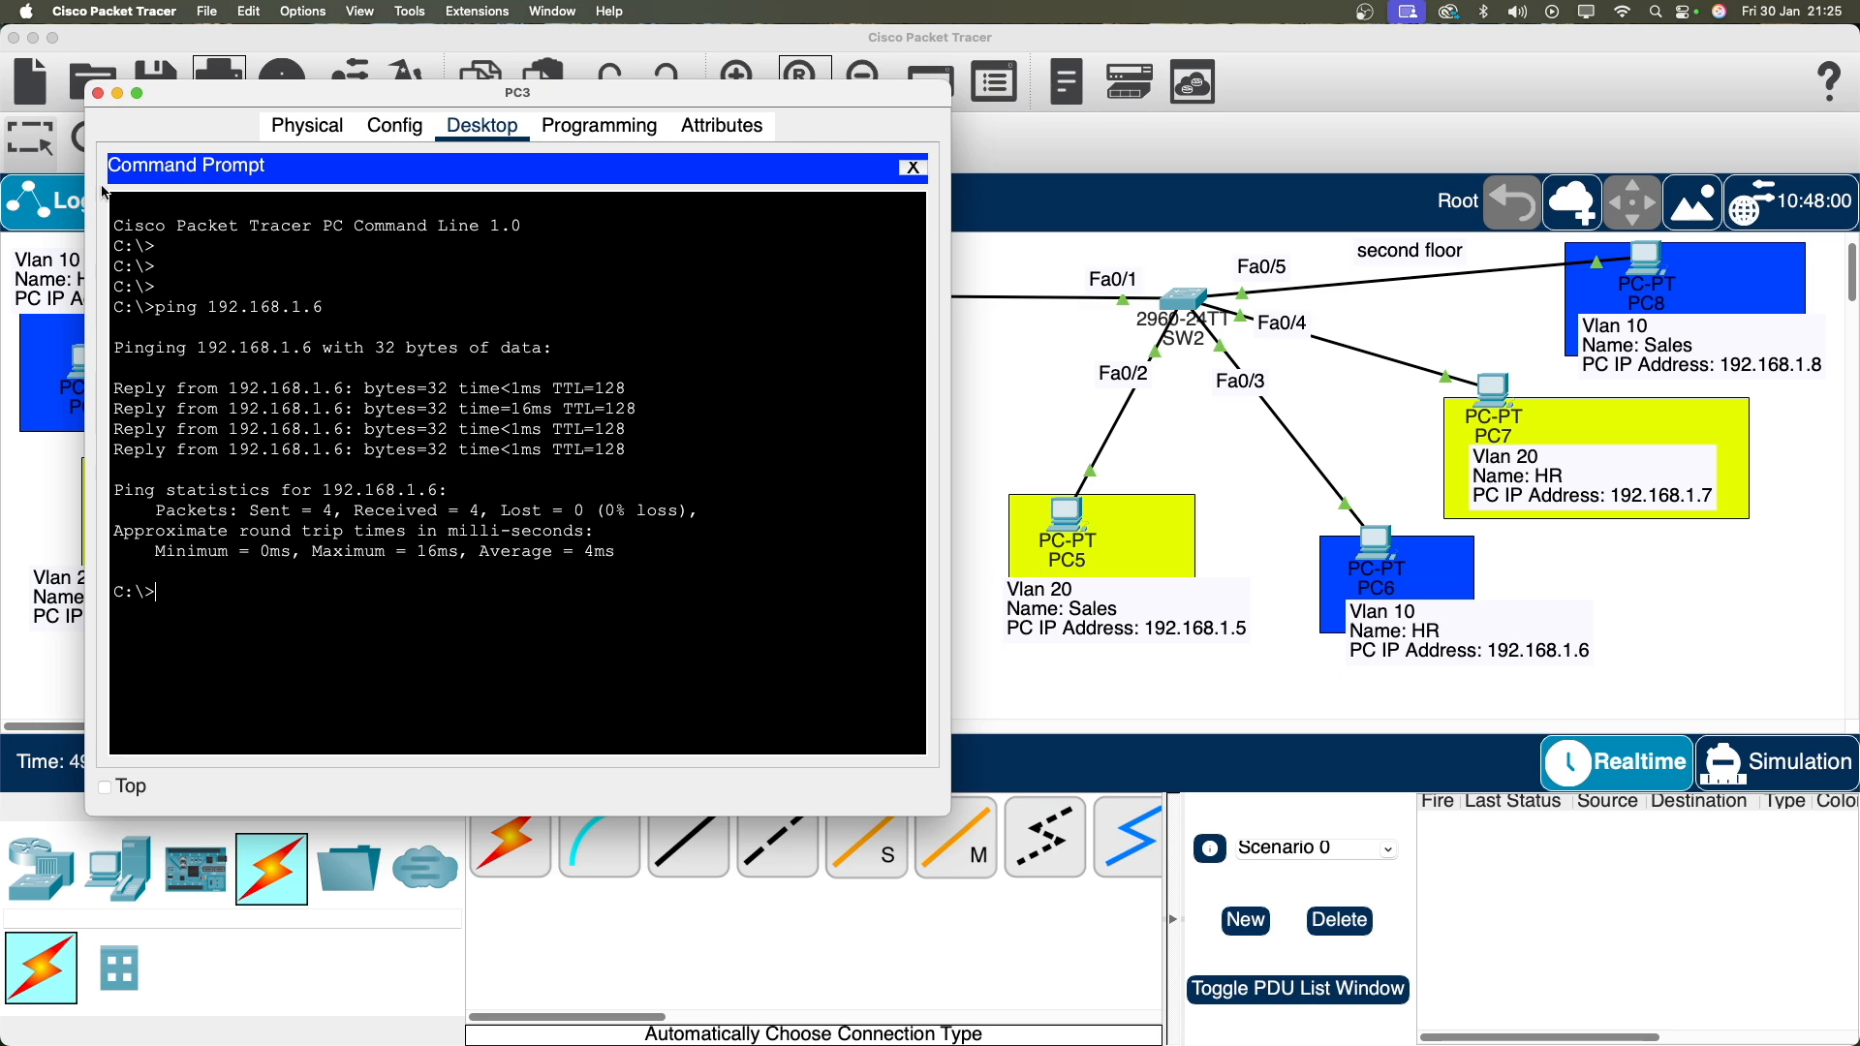
Ping 192.168.1.5 (PC5, VLAN 20) from PC3 to test cross-VLAN connectivity, interrupt the ping, and examine its first reply line.
drag(457, 101, 396, 111)
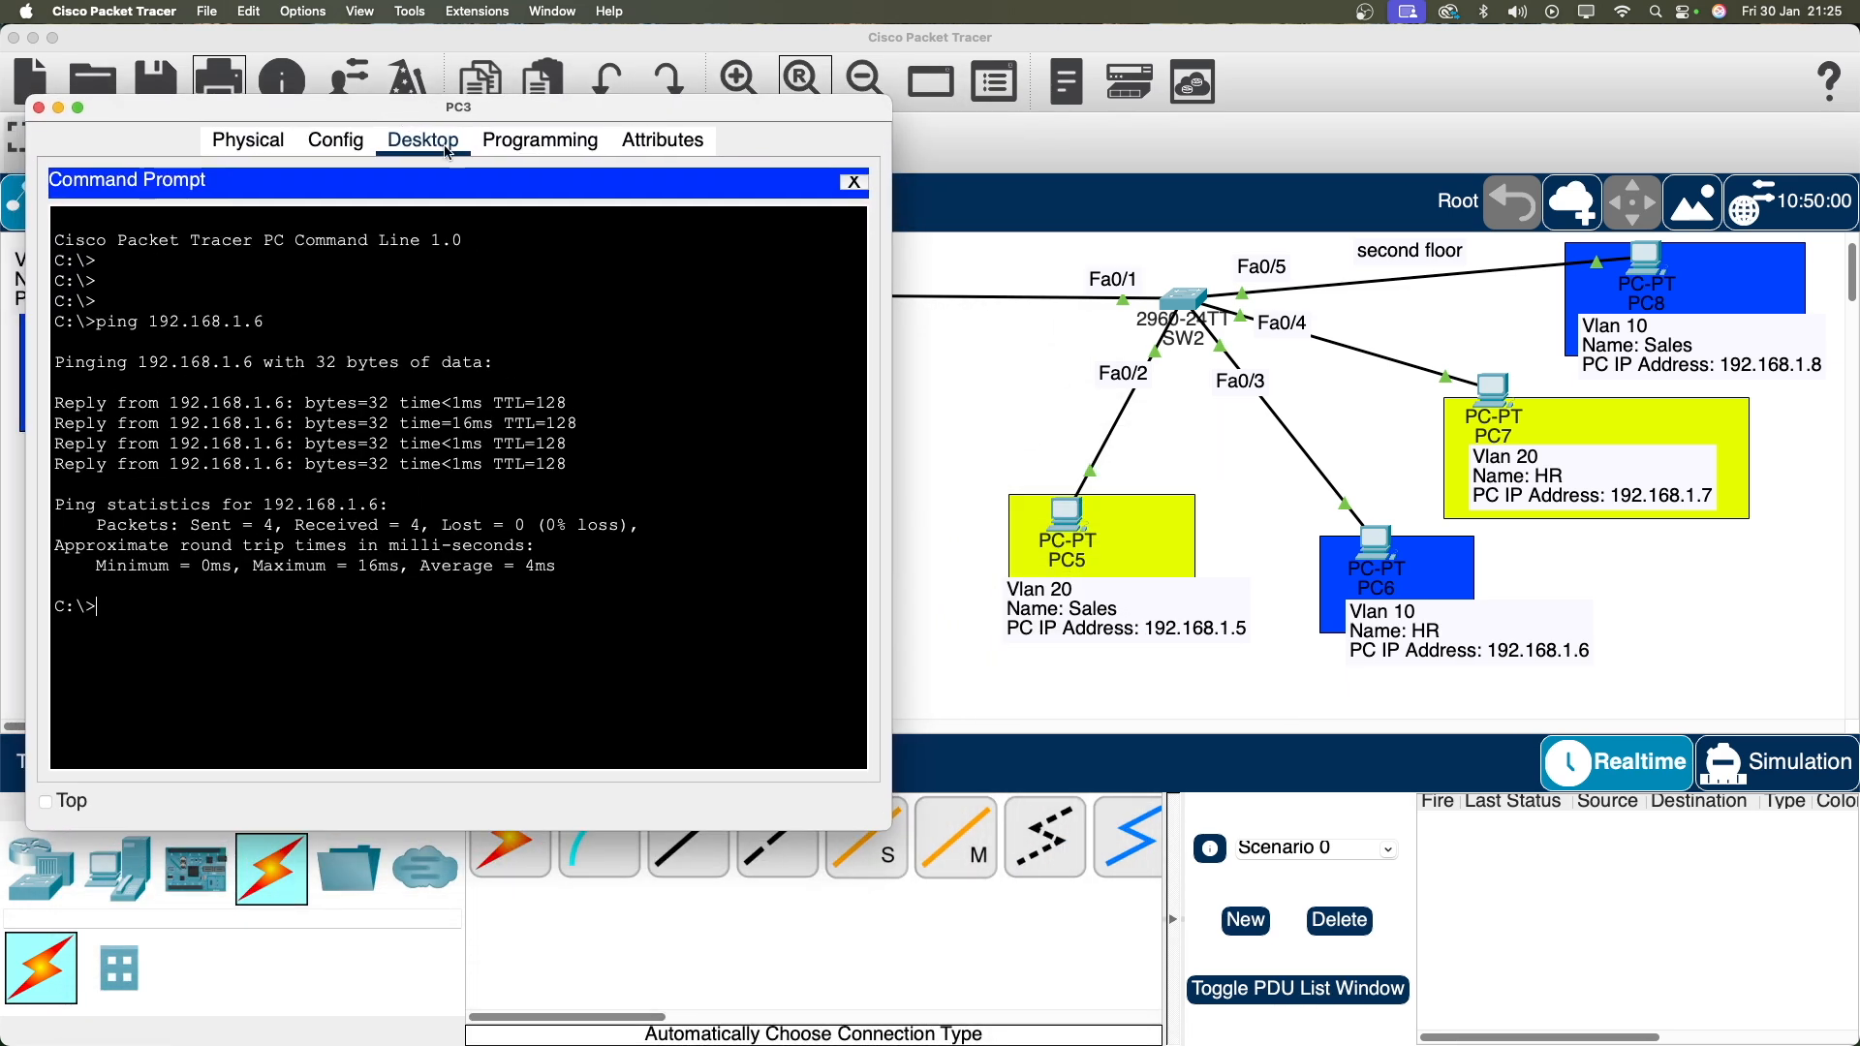
drag(510, 84, 572, 100)
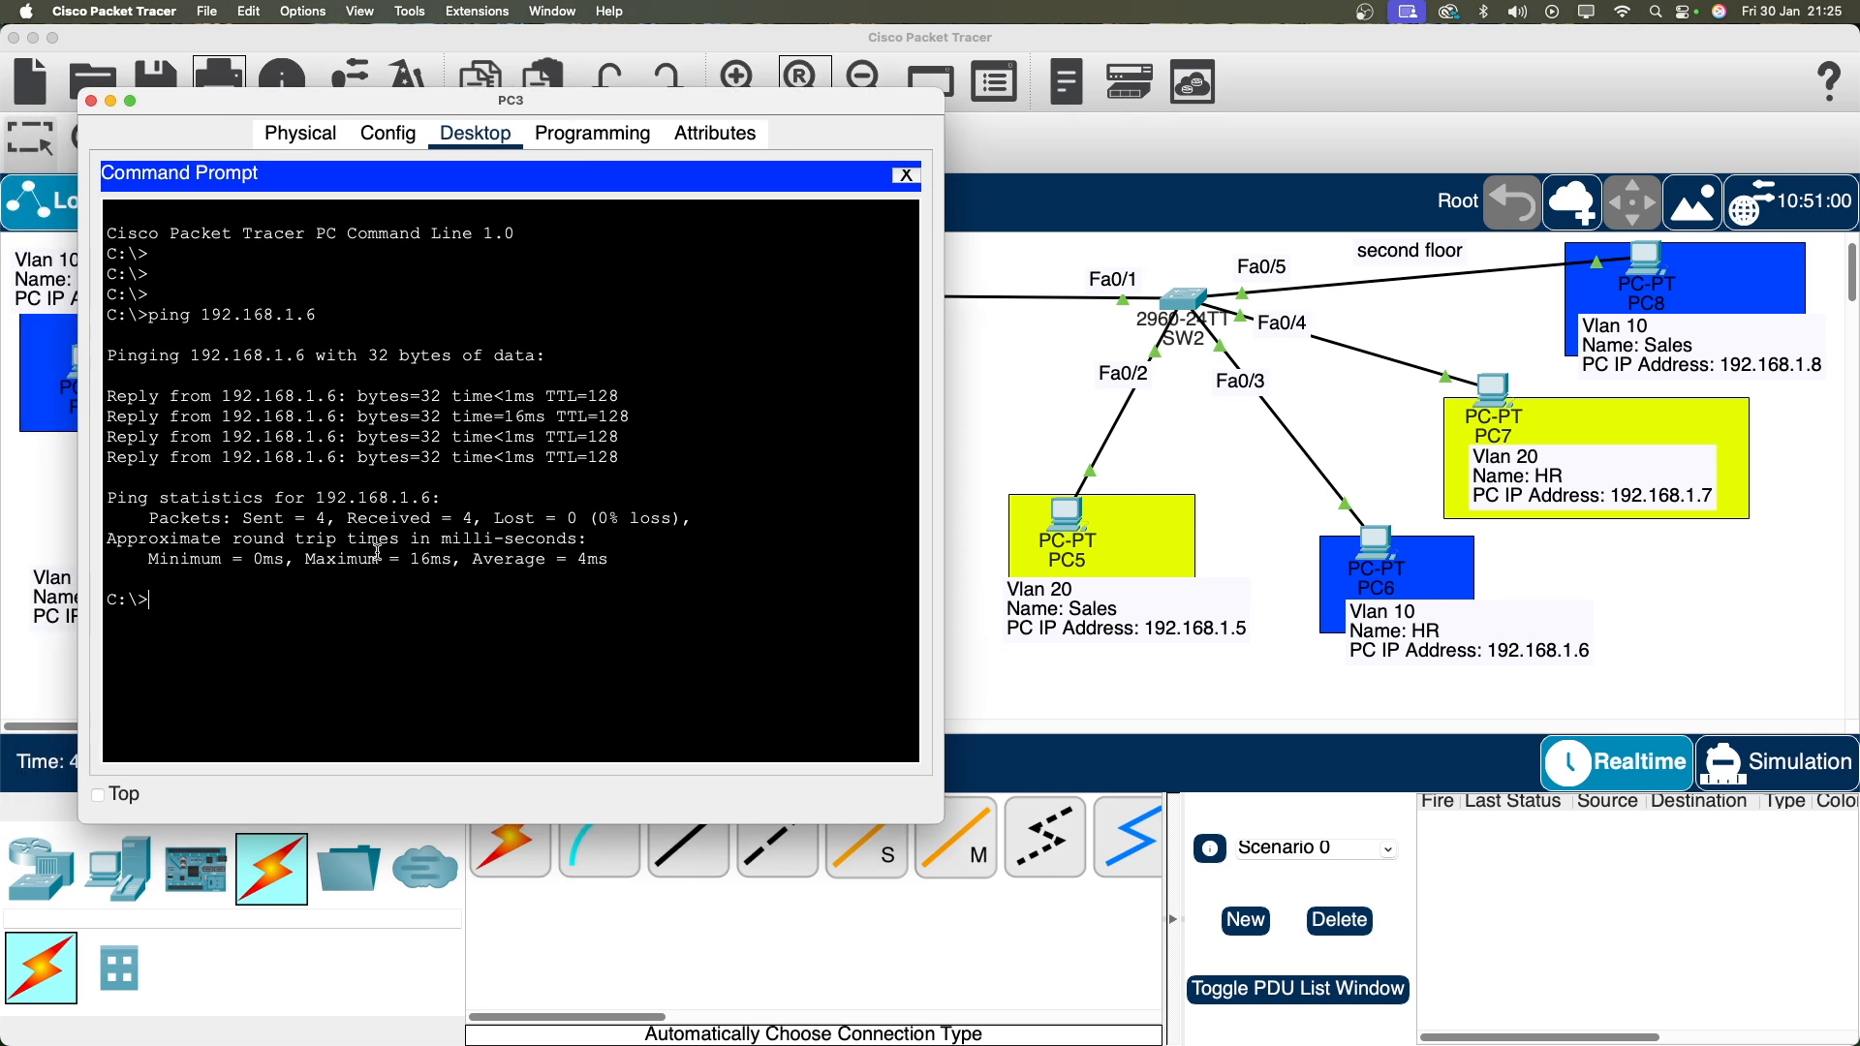
key(Up)
text(5)
key(Return)
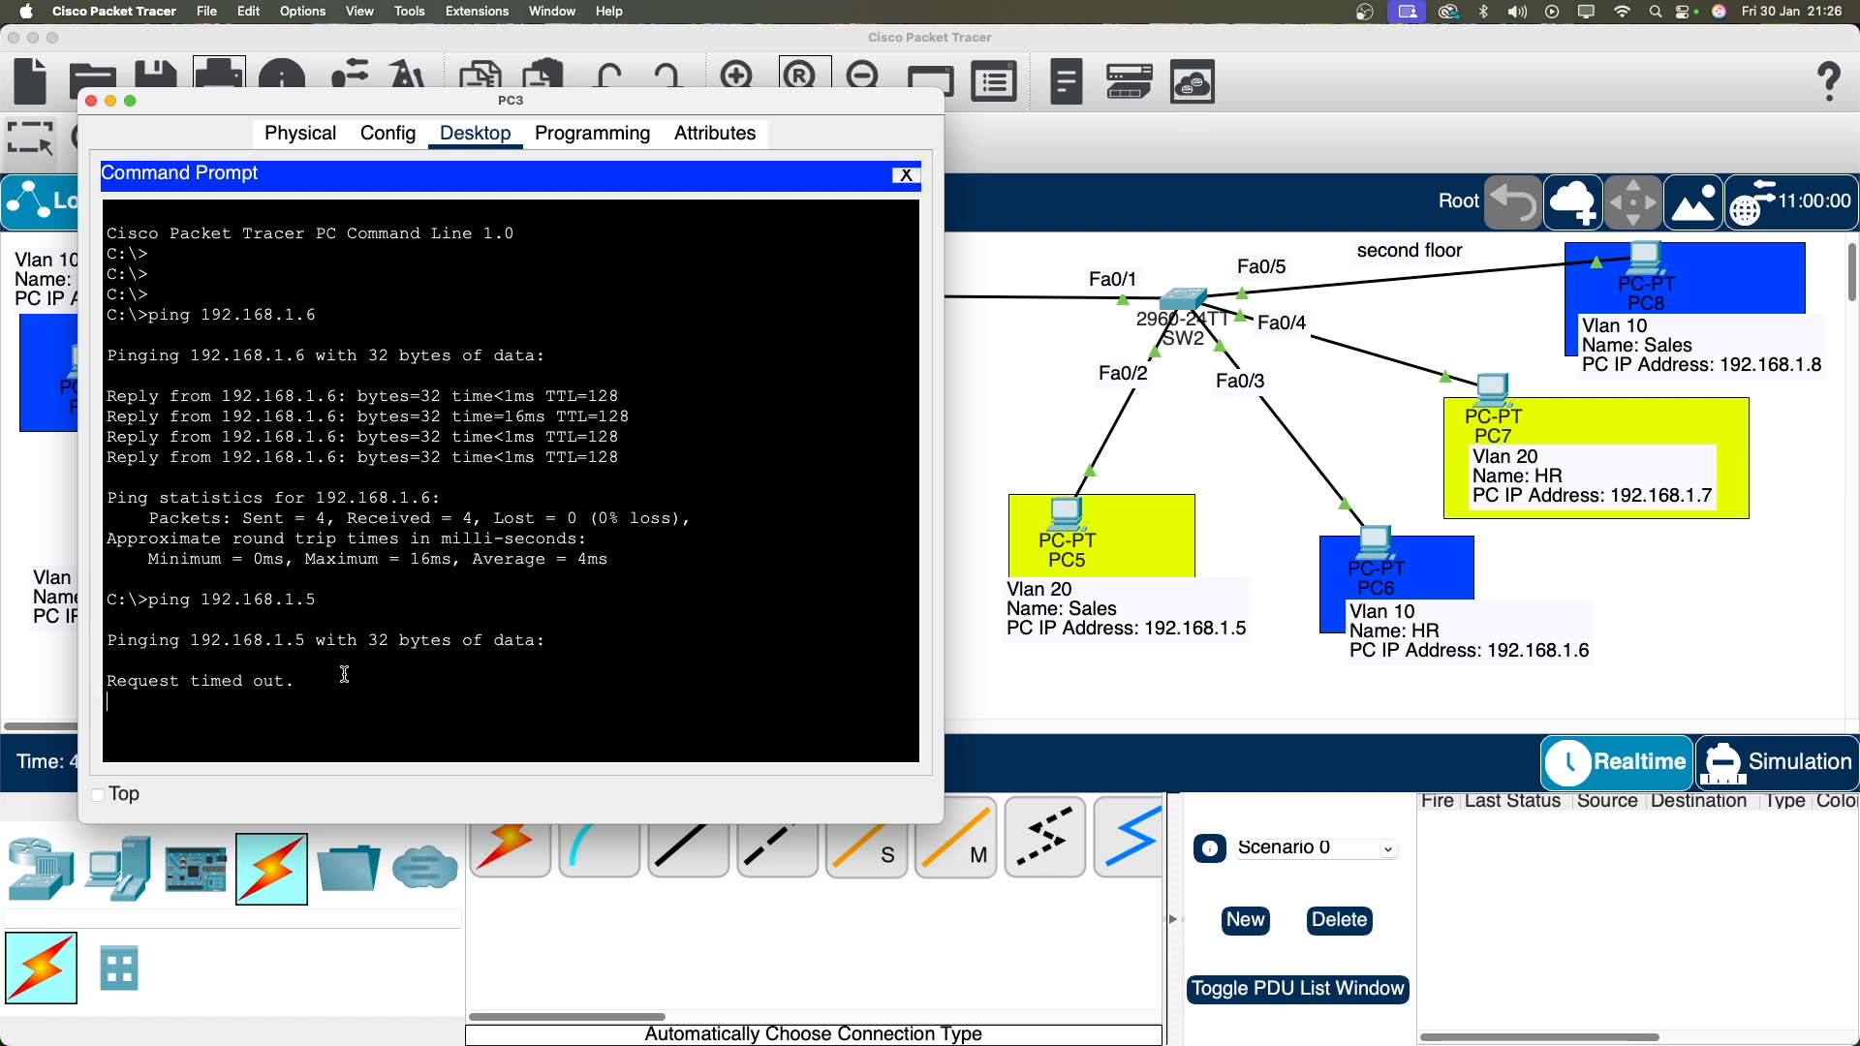
key(ctrl+c)
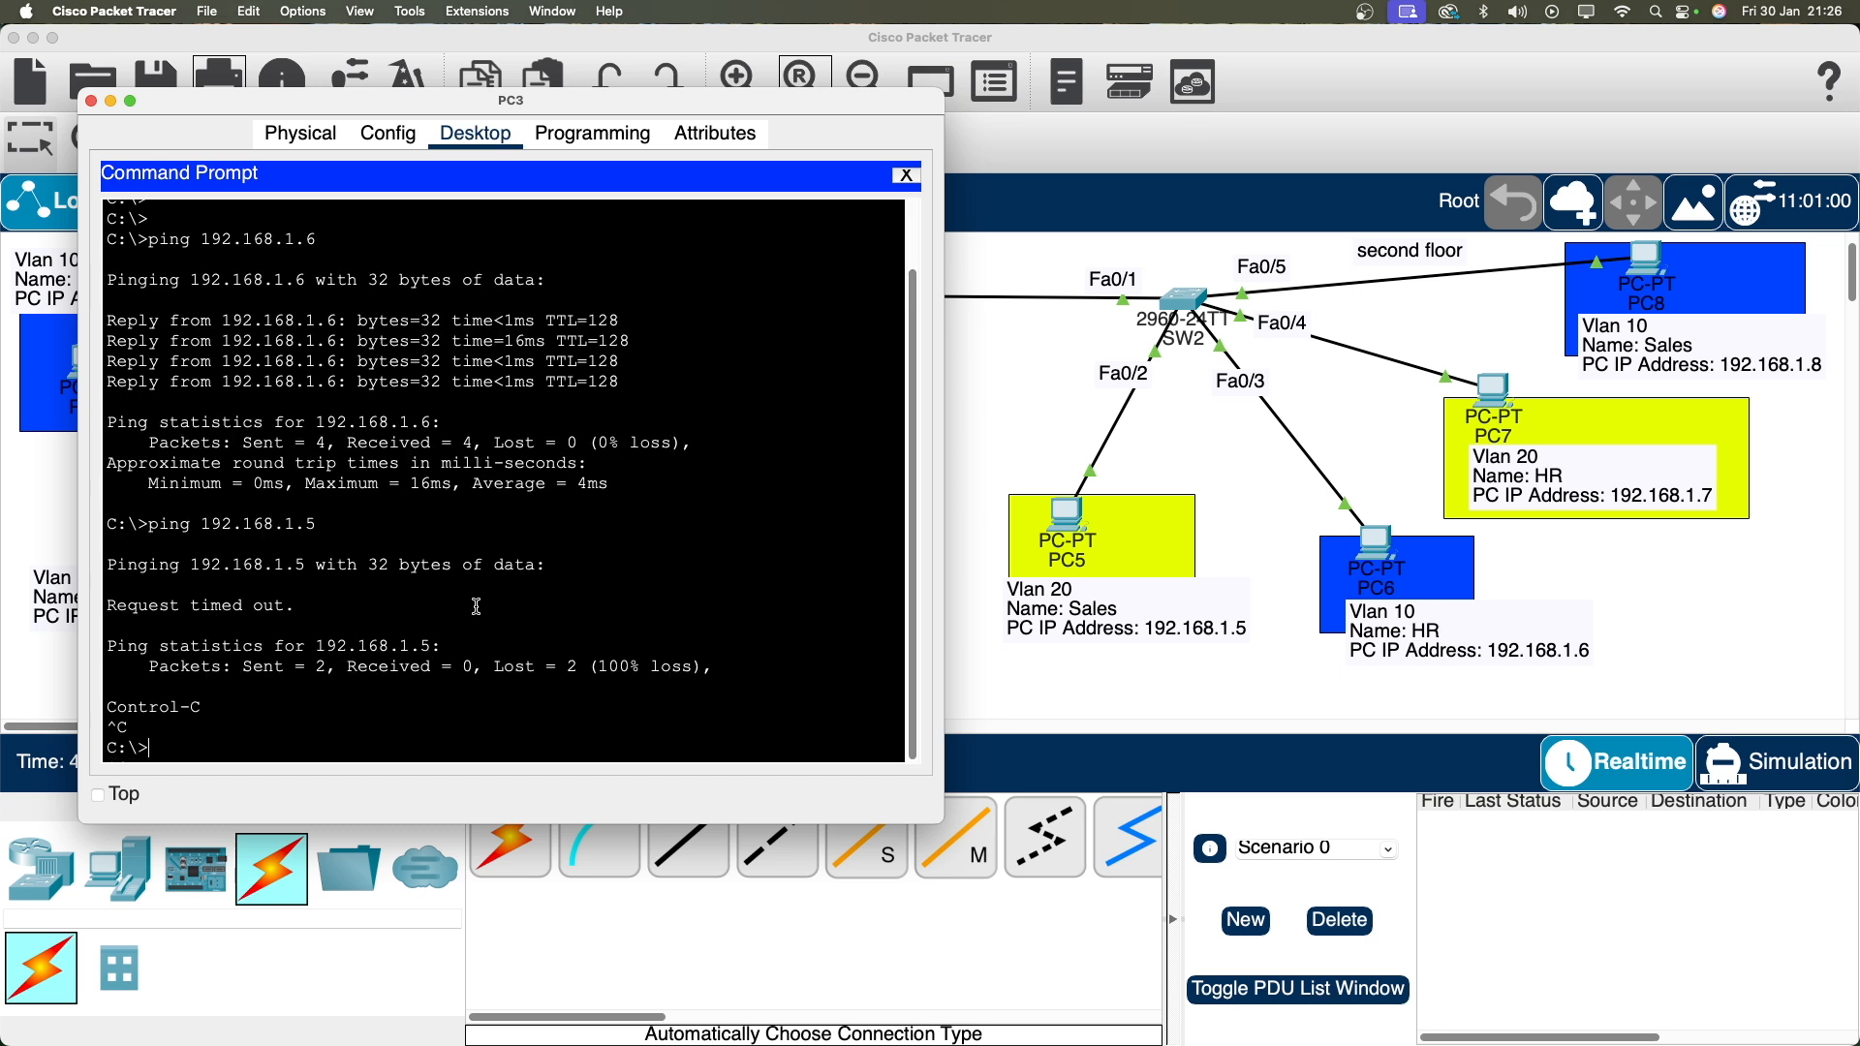
drag(477, 606, 475, 564)
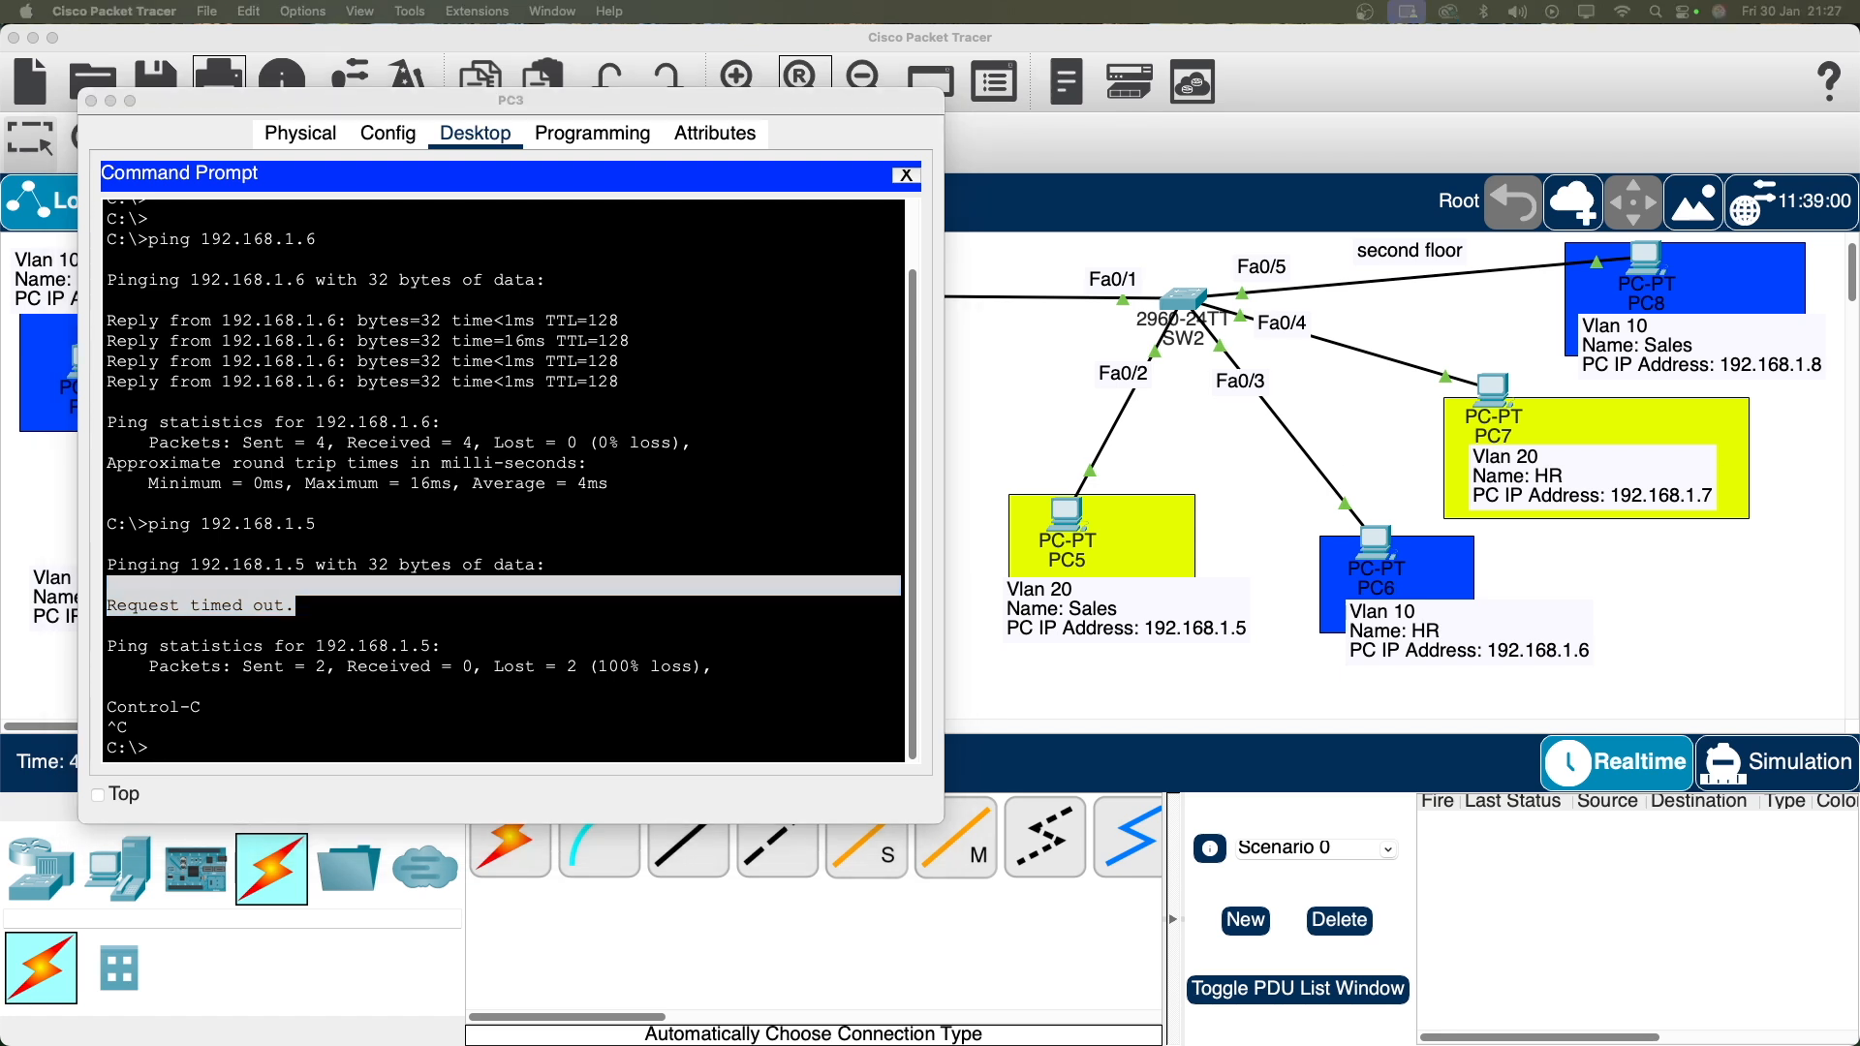
click(386, 726)
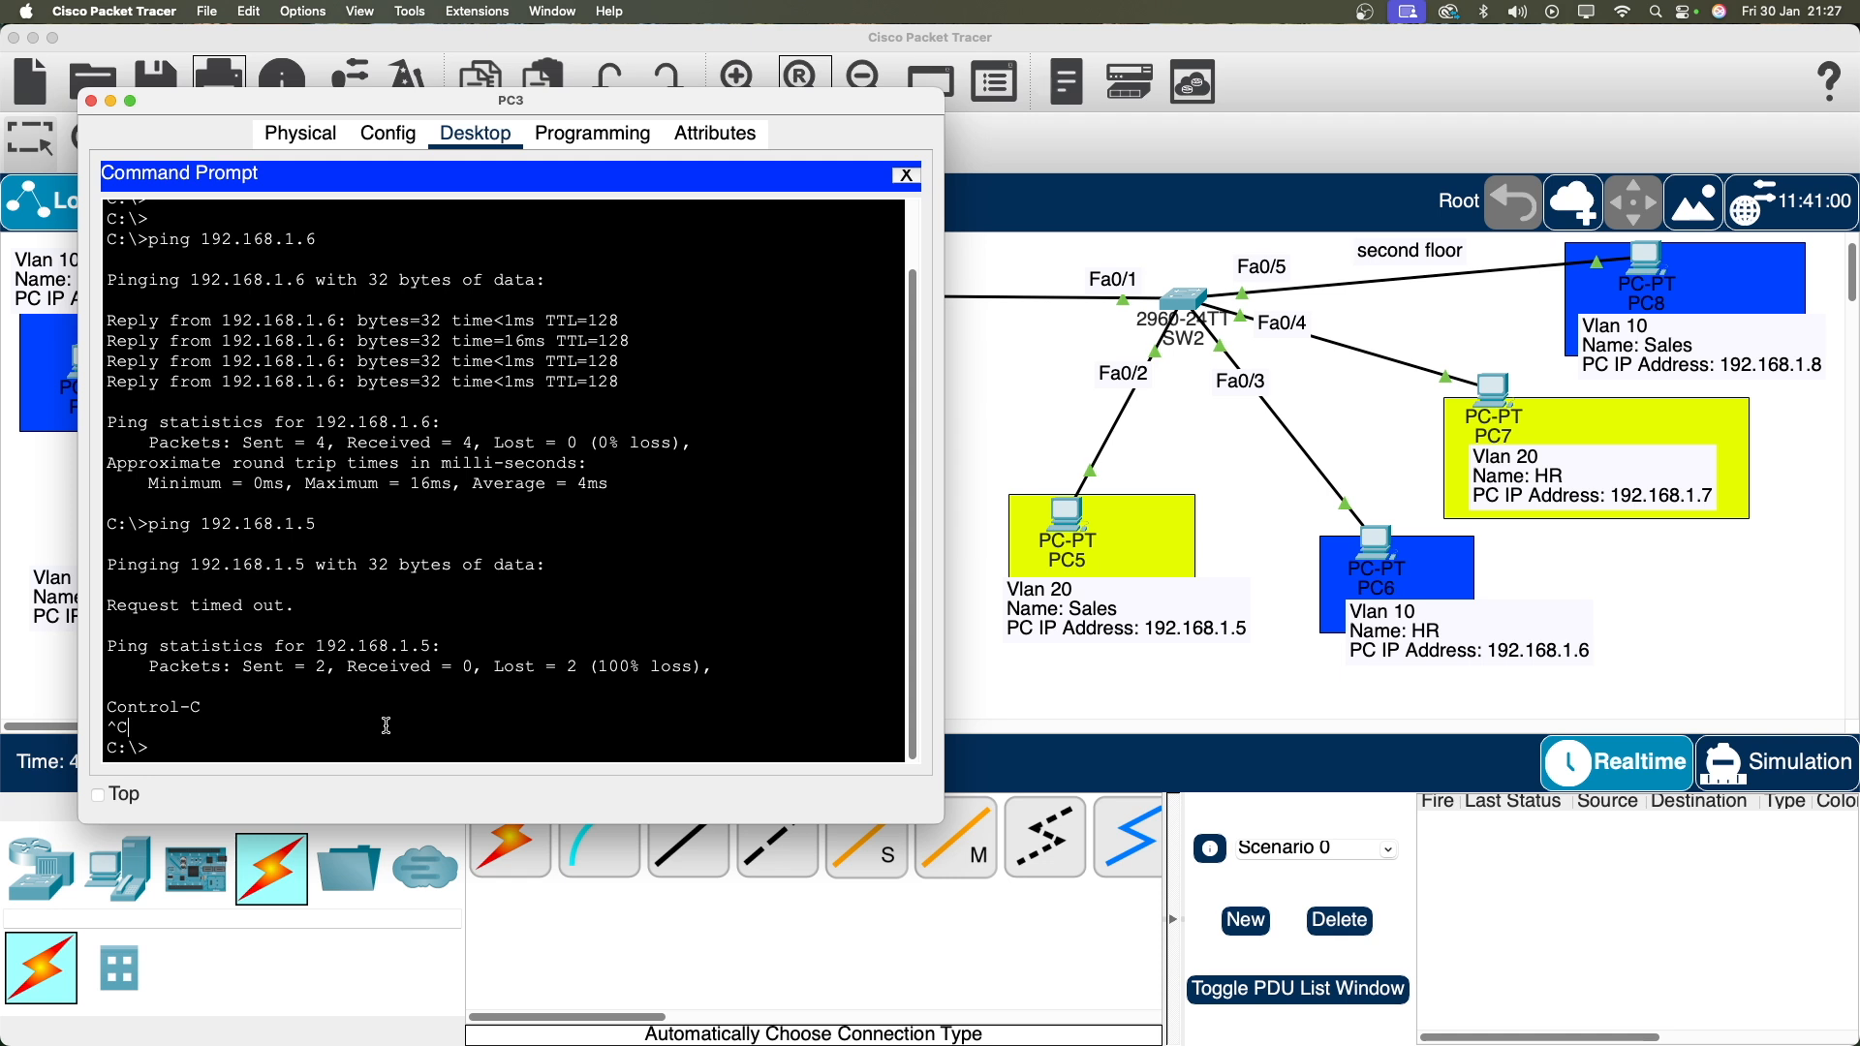